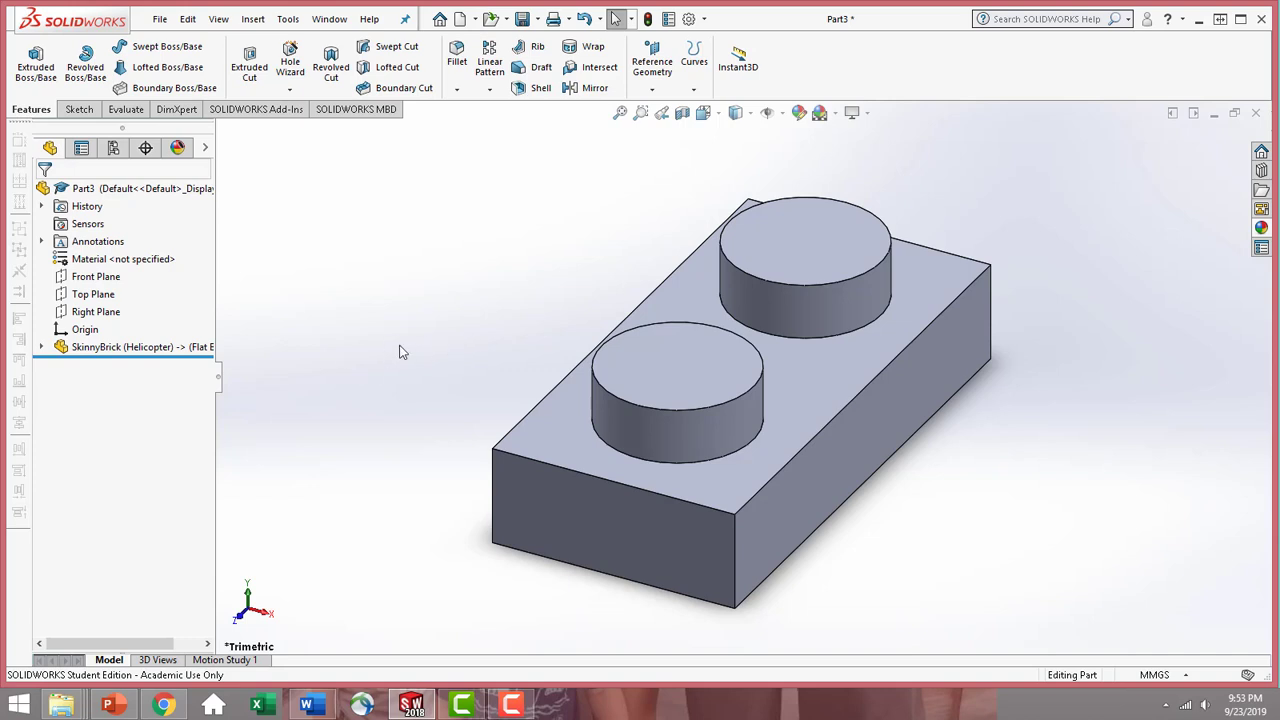
- Open the external references of the SkinnyBrick (Helicopter) feature and confirm Flat Brick as its configuration
middle_drag(644, 600, 640, 150)
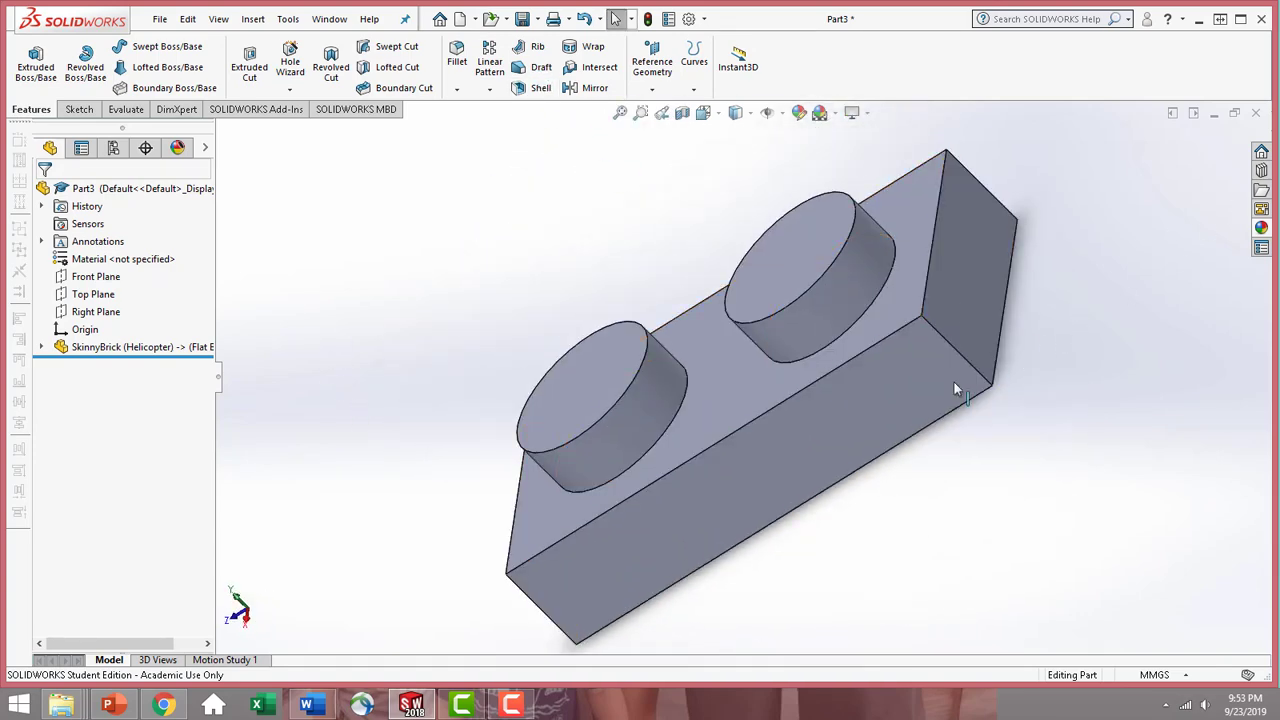
middle_drag(954, 388, 725, 415)
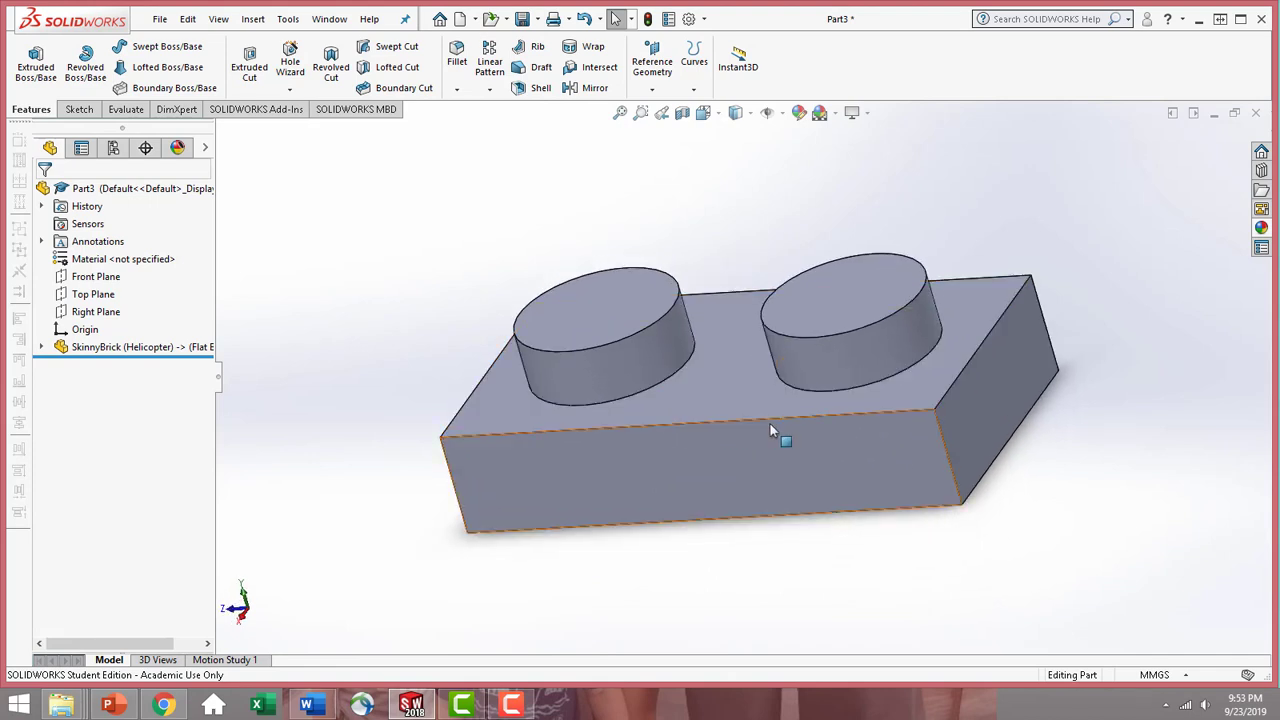
click(84, 350)
right_click(104, 352)
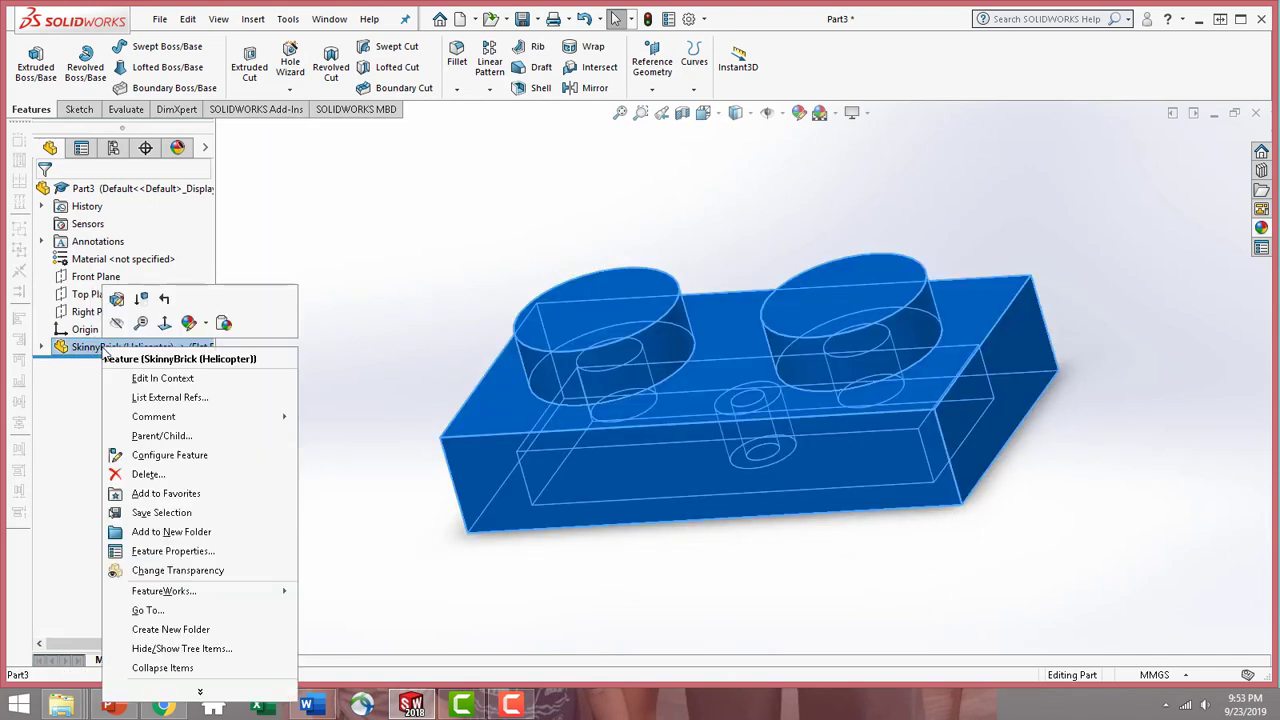
click(175, 398)
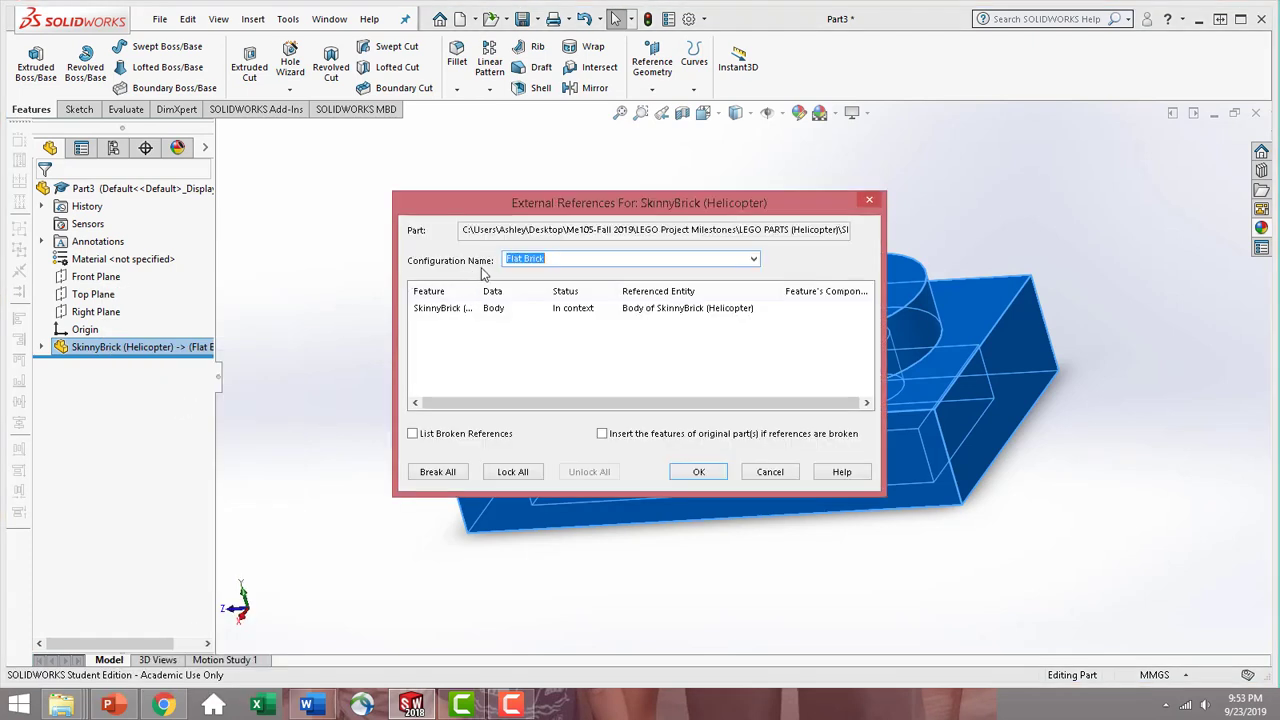
click(753, 259)
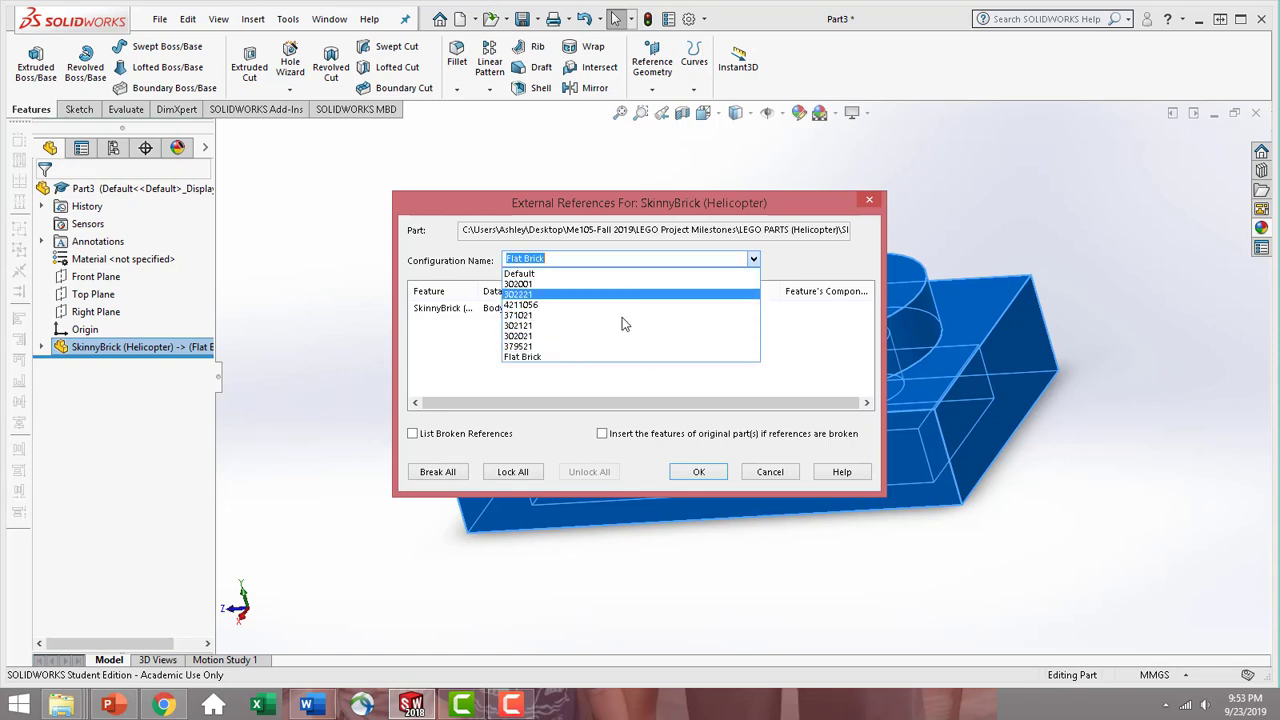
click(601, 357)
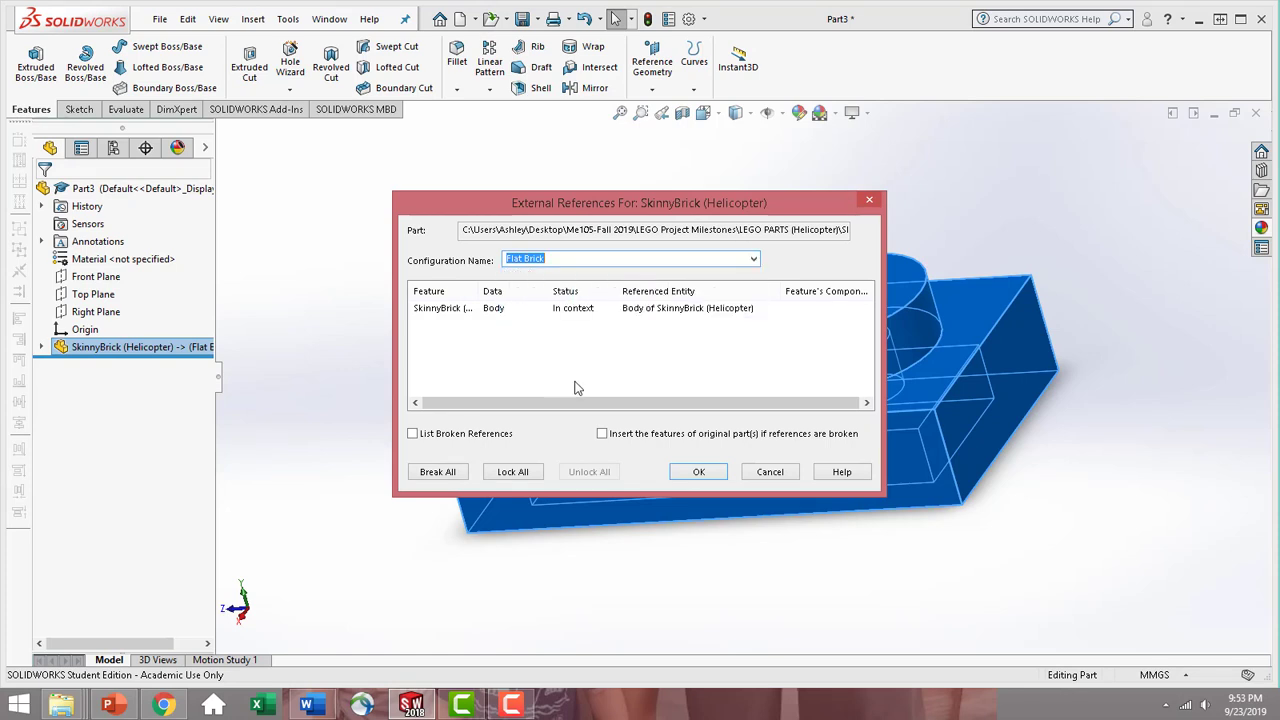
click(700, 474)
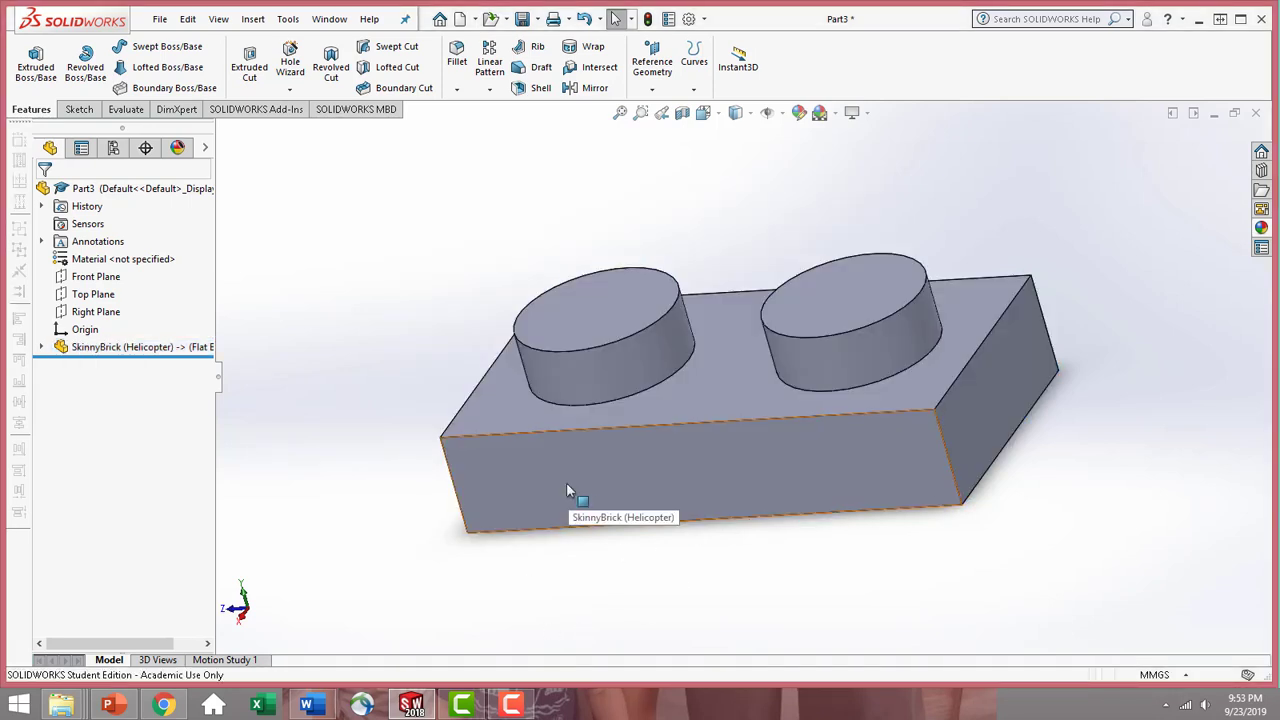
- Sketch a corner rectangle about 15 mm high on the brick's long side face, from its upper corner to beyond the opposite end and below
click(612, 480)
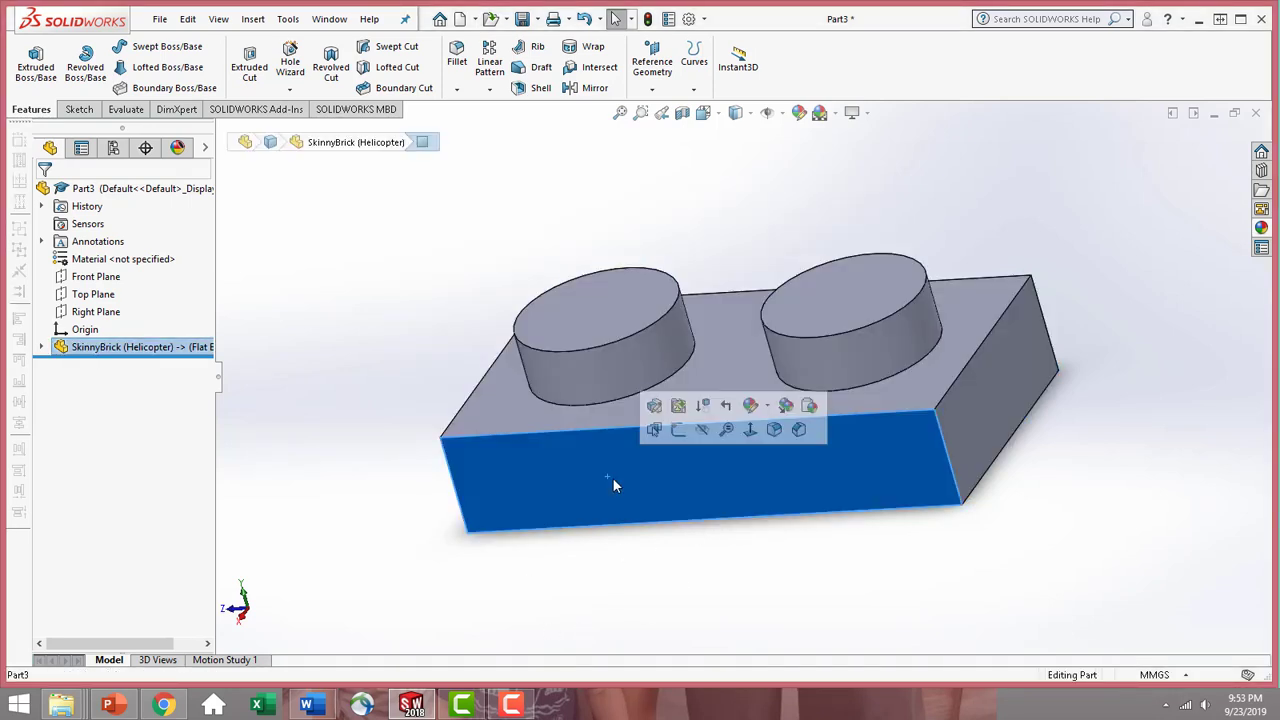
click(751, 431)
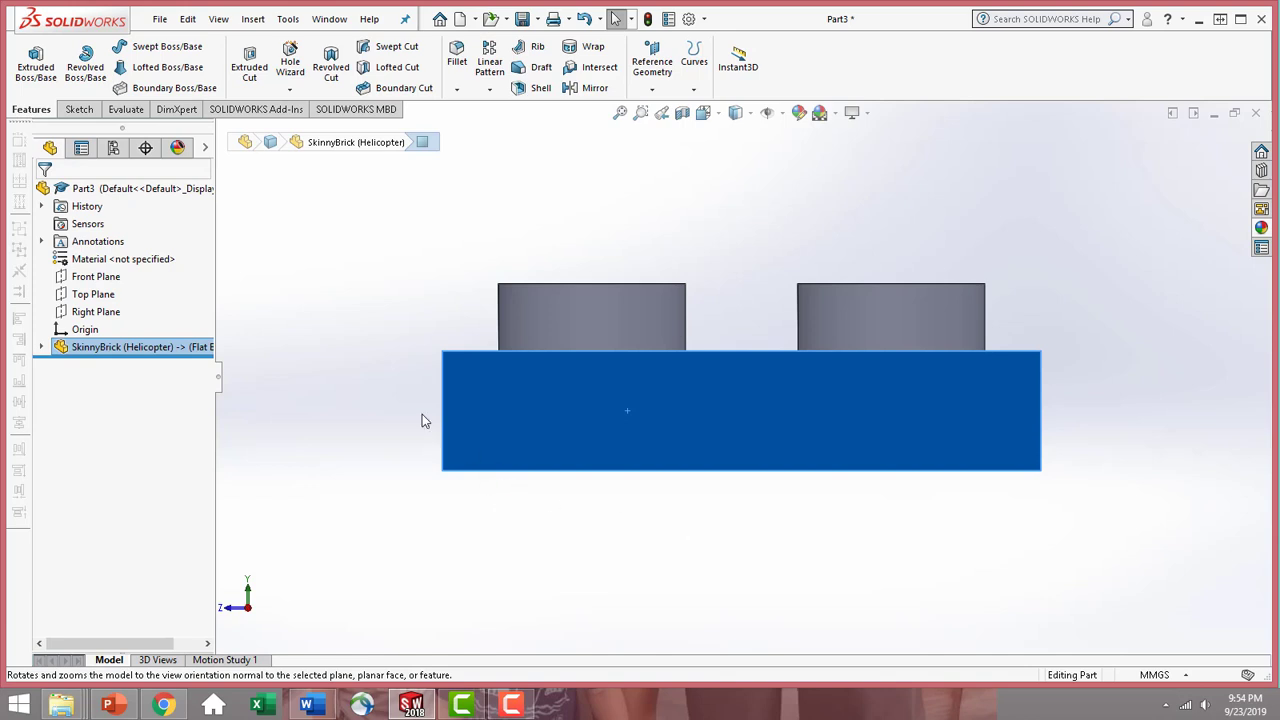
click(73, 112)
click(28, 55)
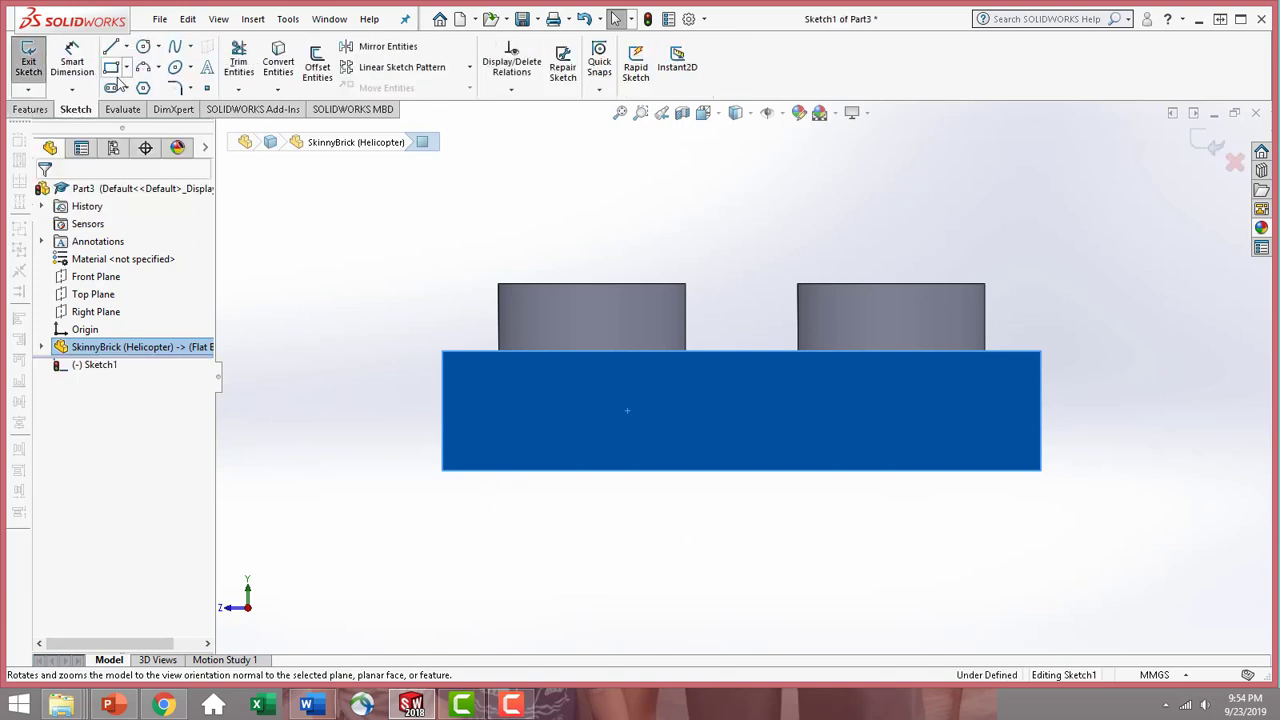
click(111, 67)
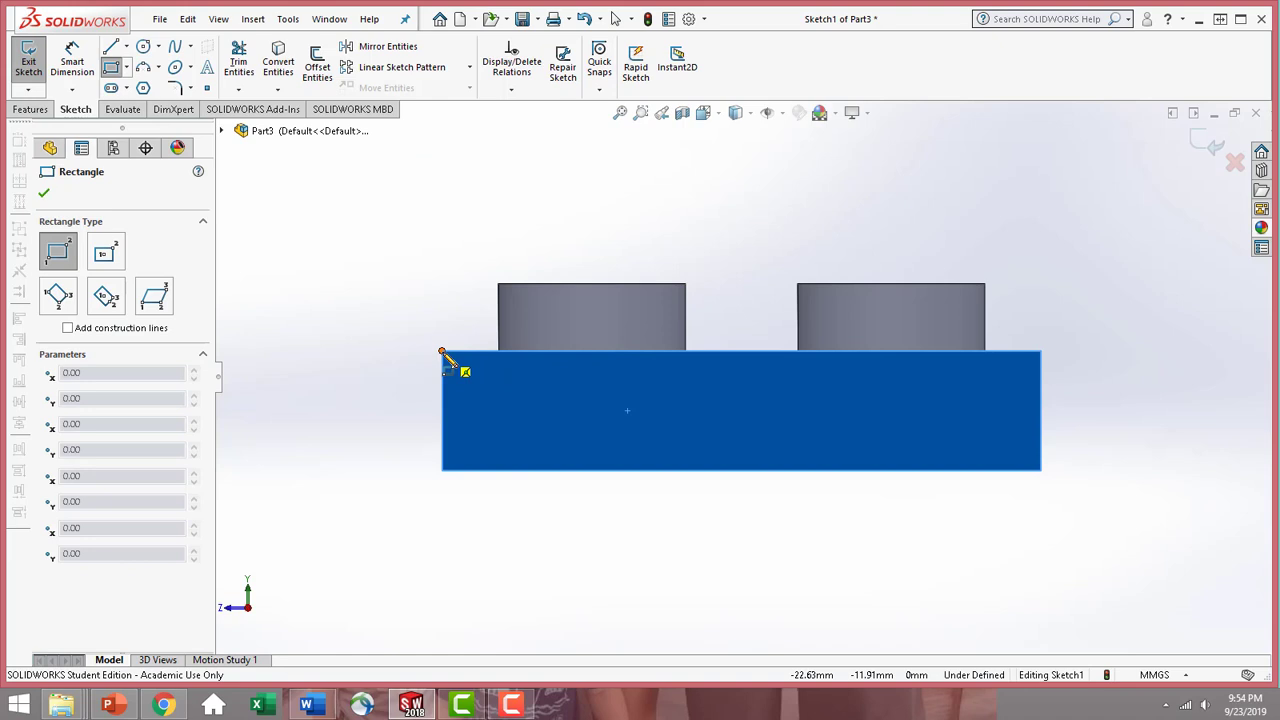
click(443, 353)
scroll(1006, 603, up, 3)
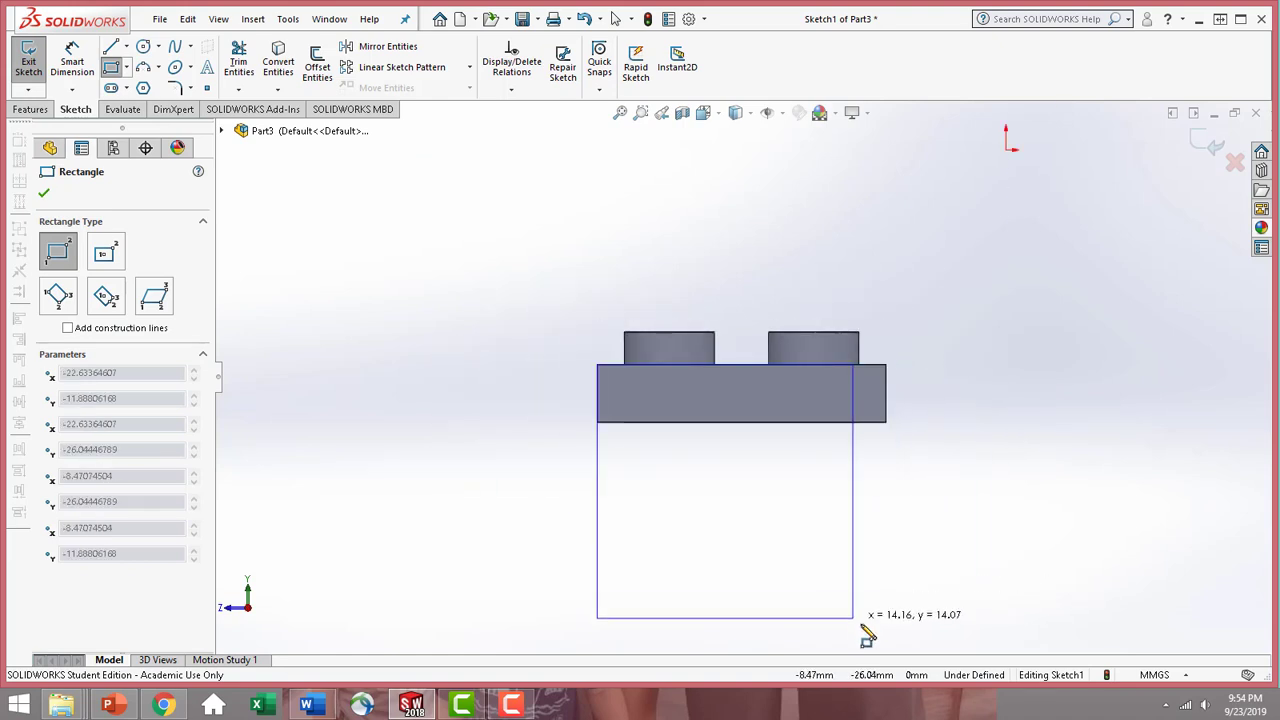
click(934, 632)
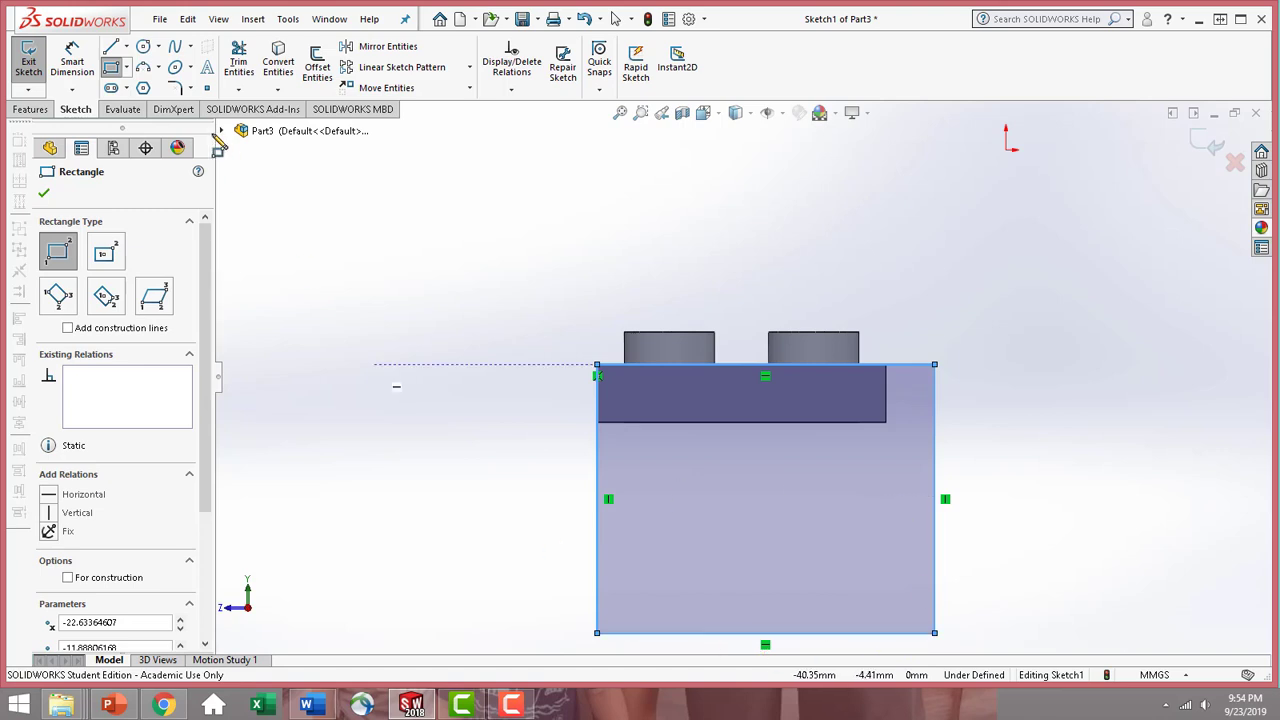
- Dimension the rectangle's vertical side to 16 mm
click(72, 60)
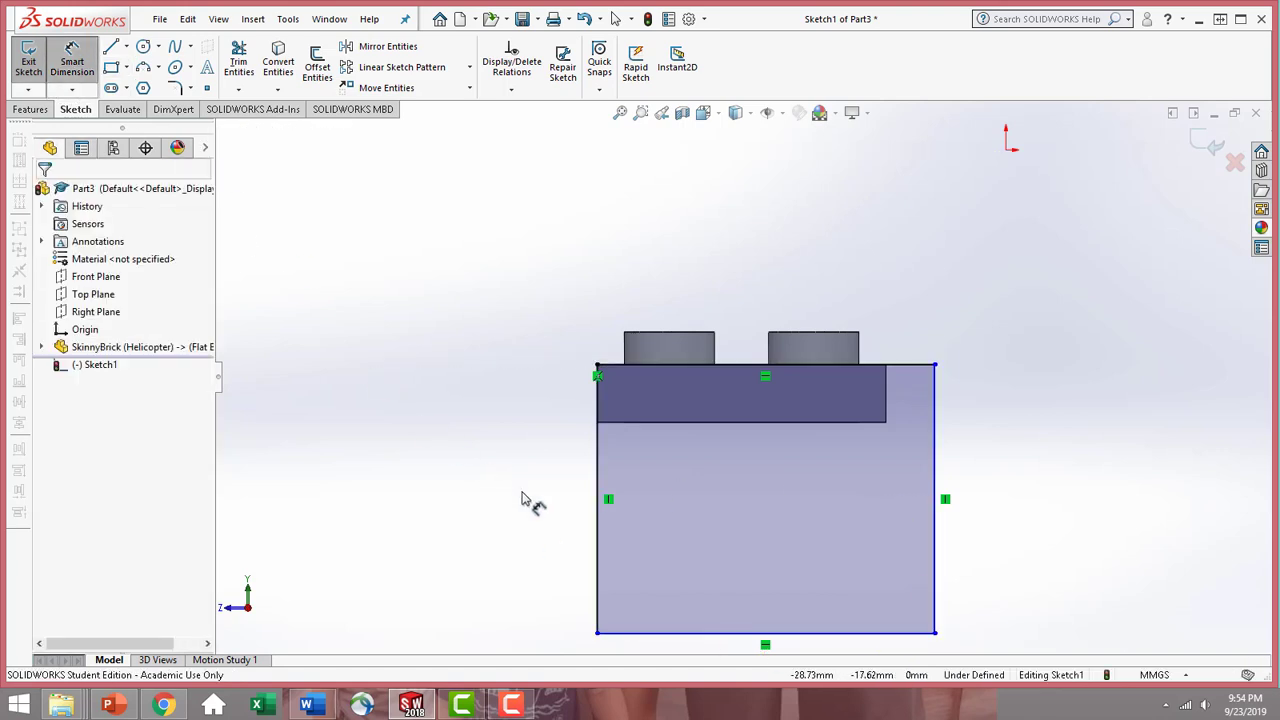
click(600, 566)
click(441, 520)
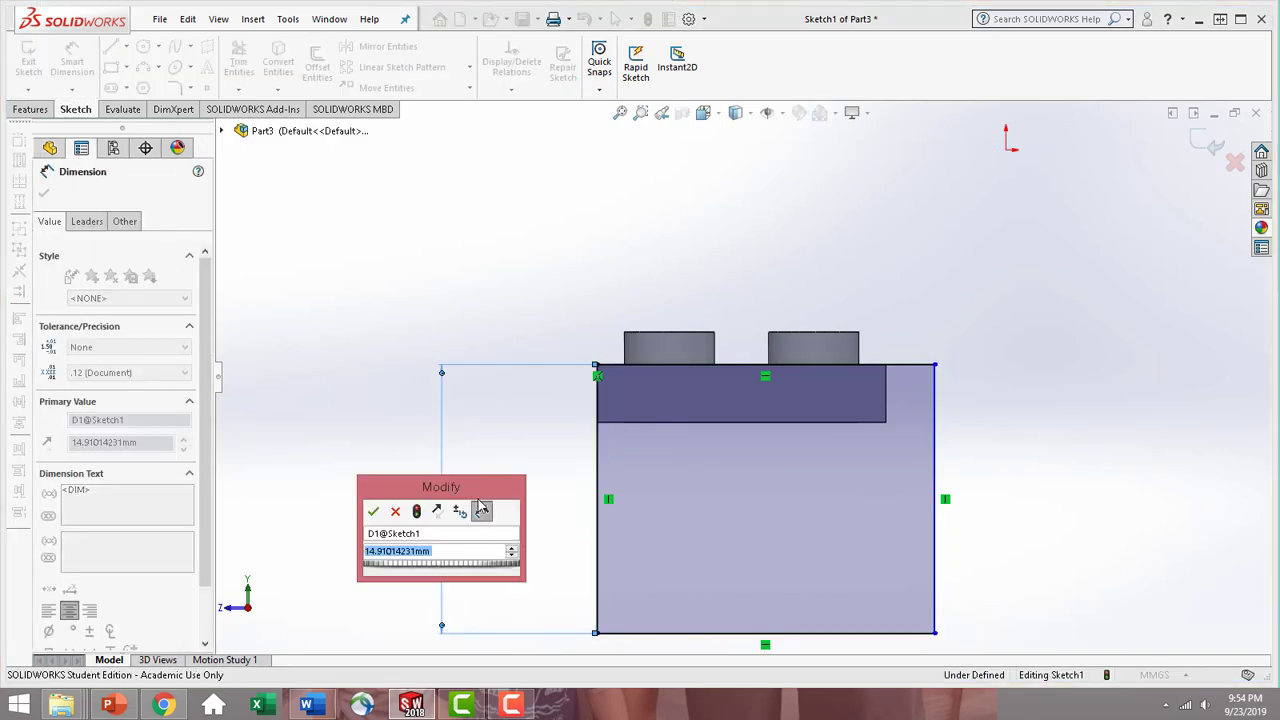
text(16)
key(Return)
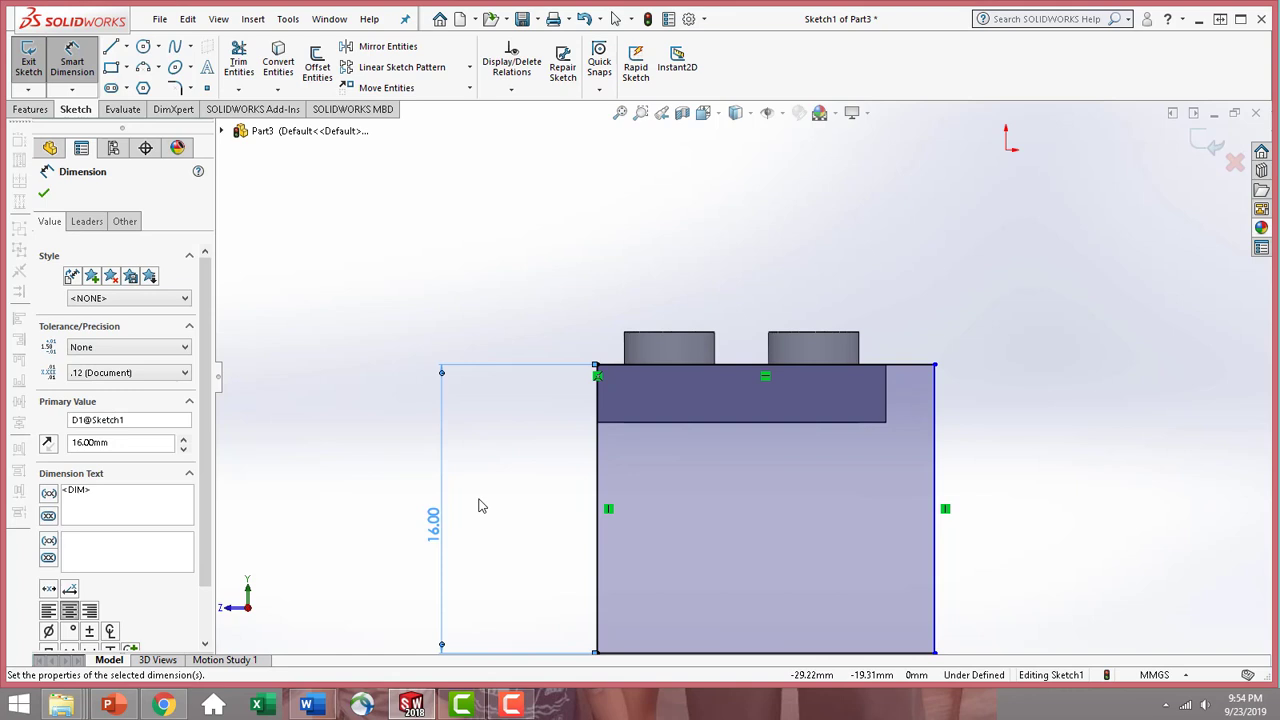
click(45, 195)
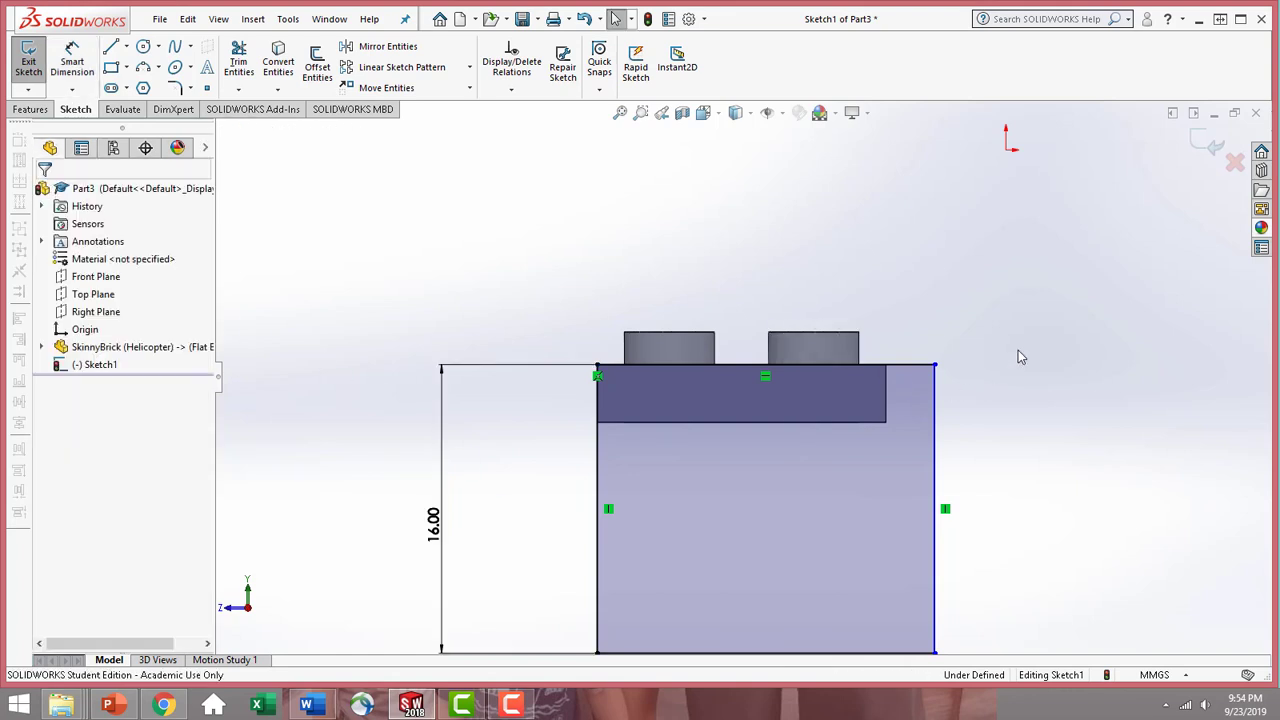
- Make the rectangle's free vertical side collinear with the brick face's vertical end edge
click(935, 485)
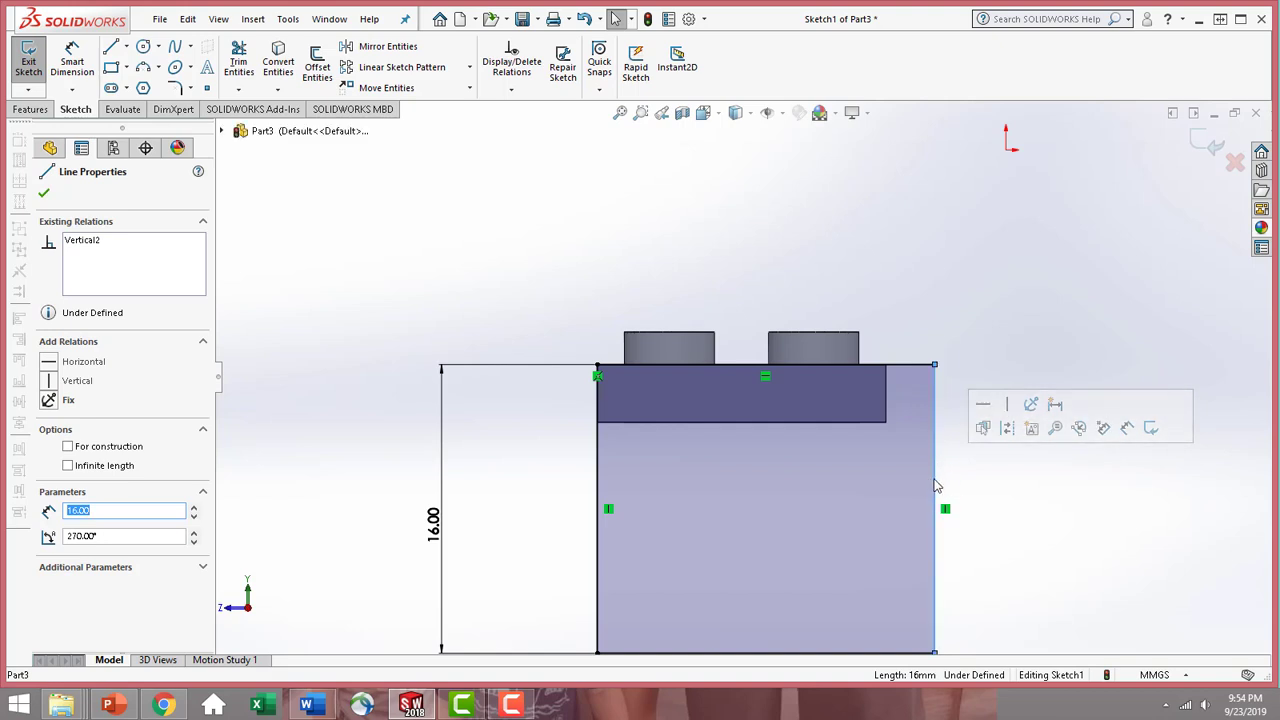
ctrl+click(887, 420)
click(70, 451)
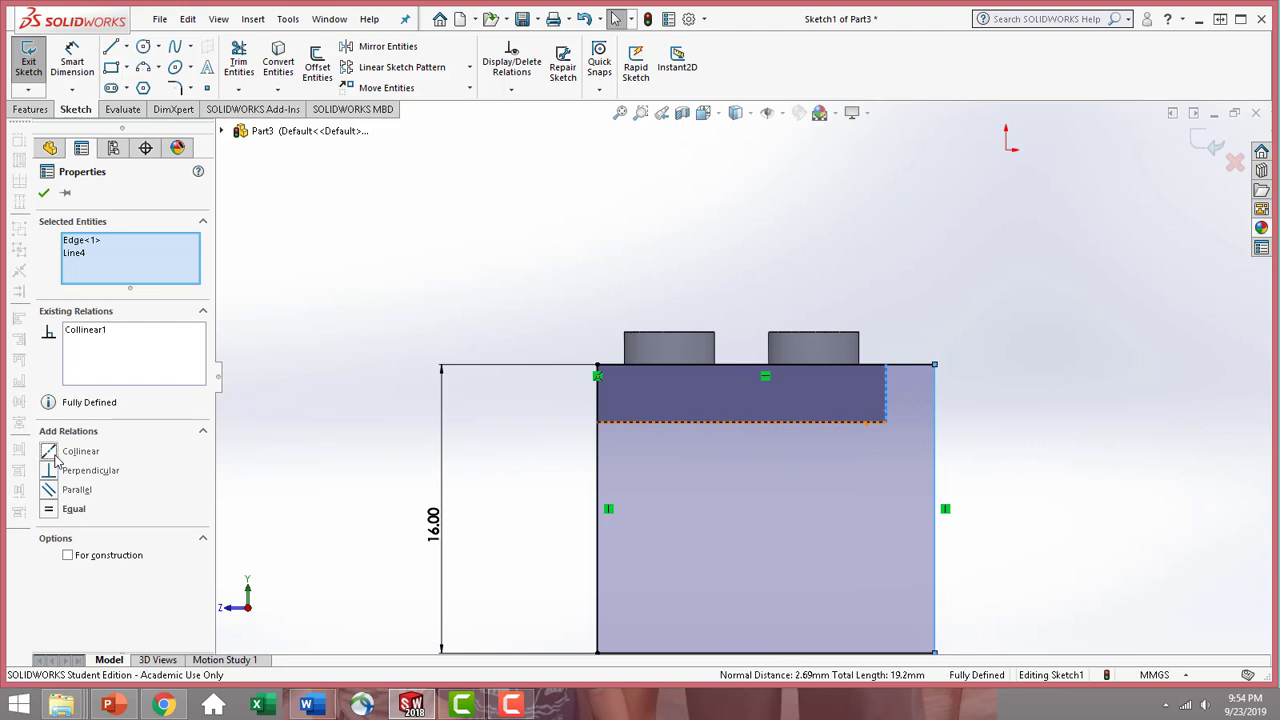
click(44, 192)
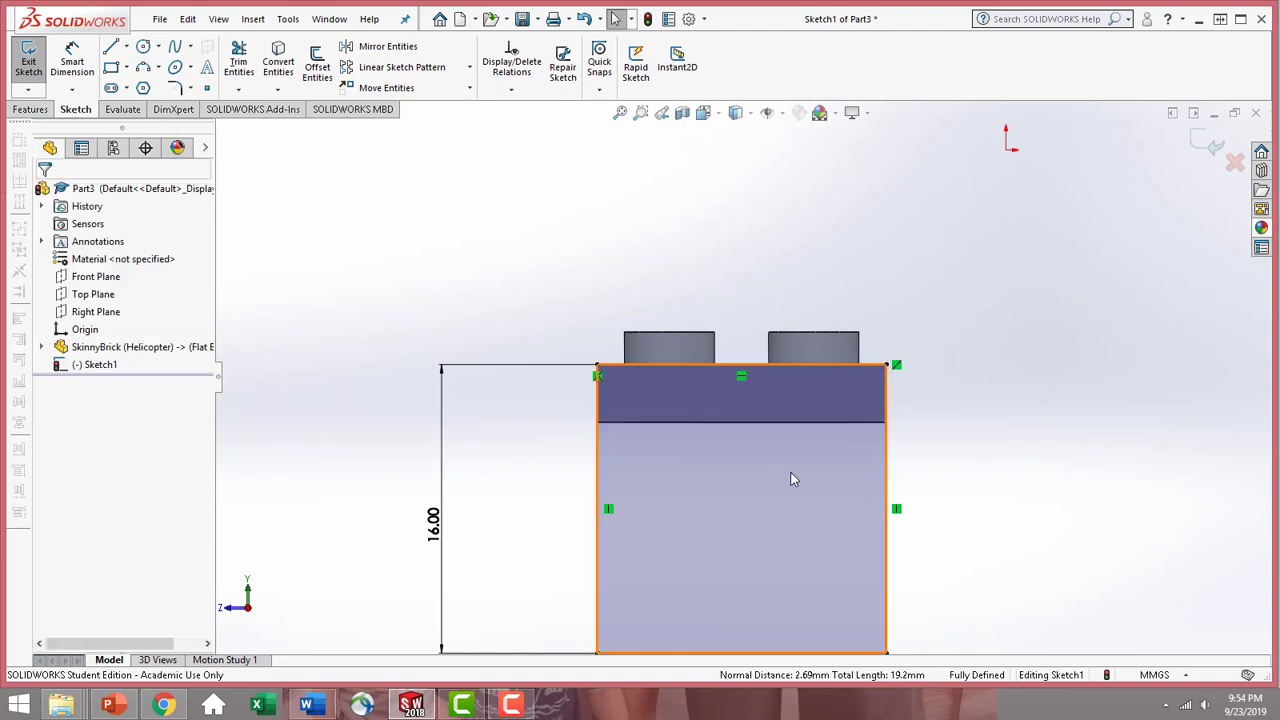
- Extrude the rectangle outward from the brick as a blind boss 1.5 mm deep with merged result
scroll(926, 466, up, 3)
middle_drag(926, 466, 1010, 476)
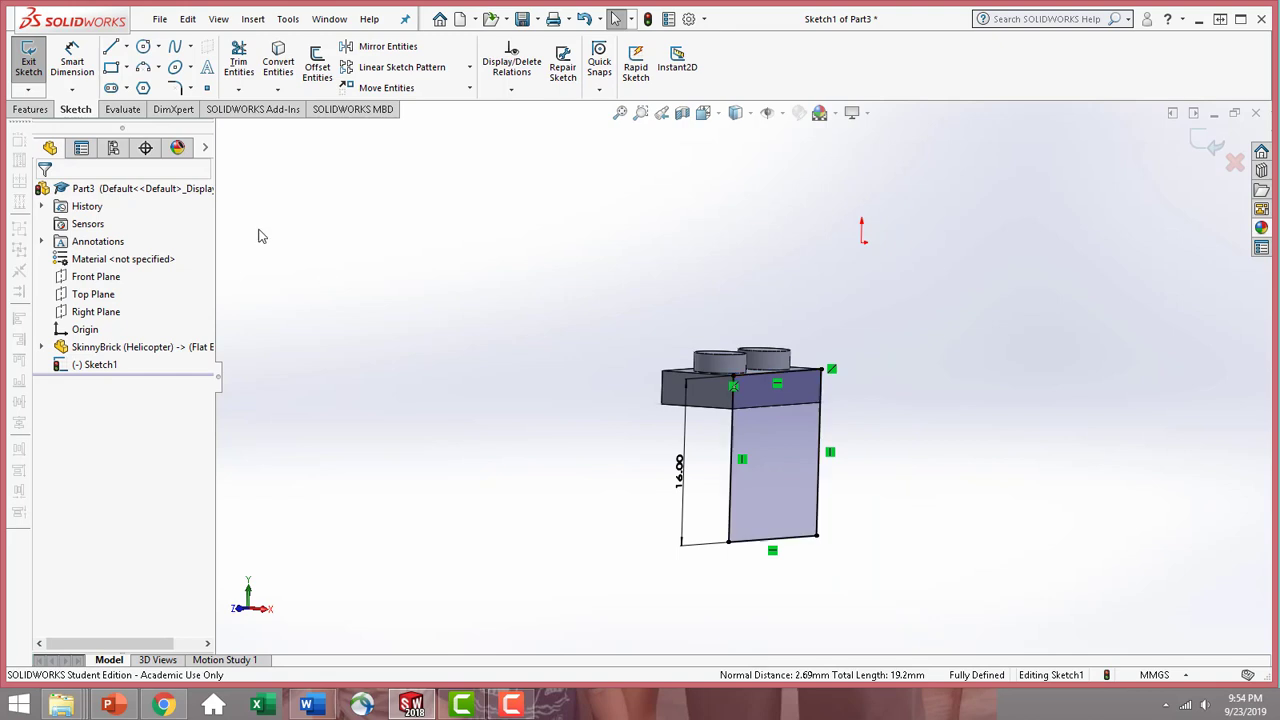
click(30, 109)
click(35, 62)
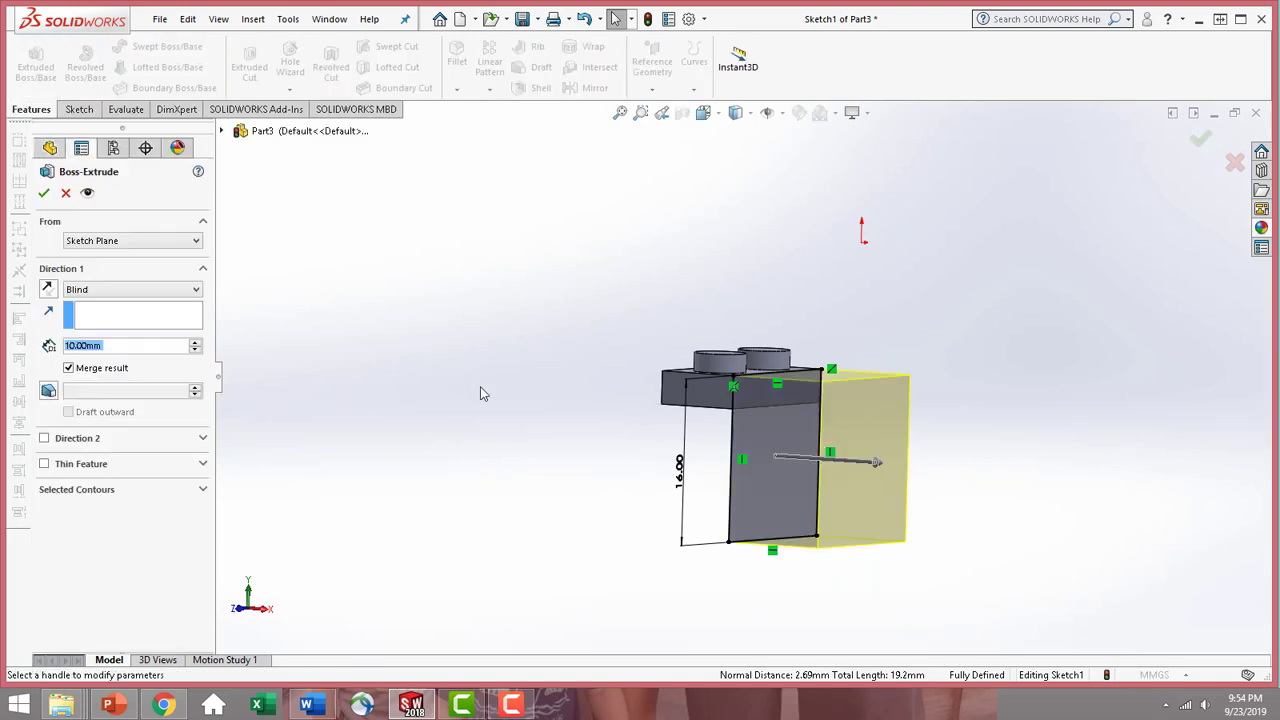
middle_drag(480, 386, 580, 415)
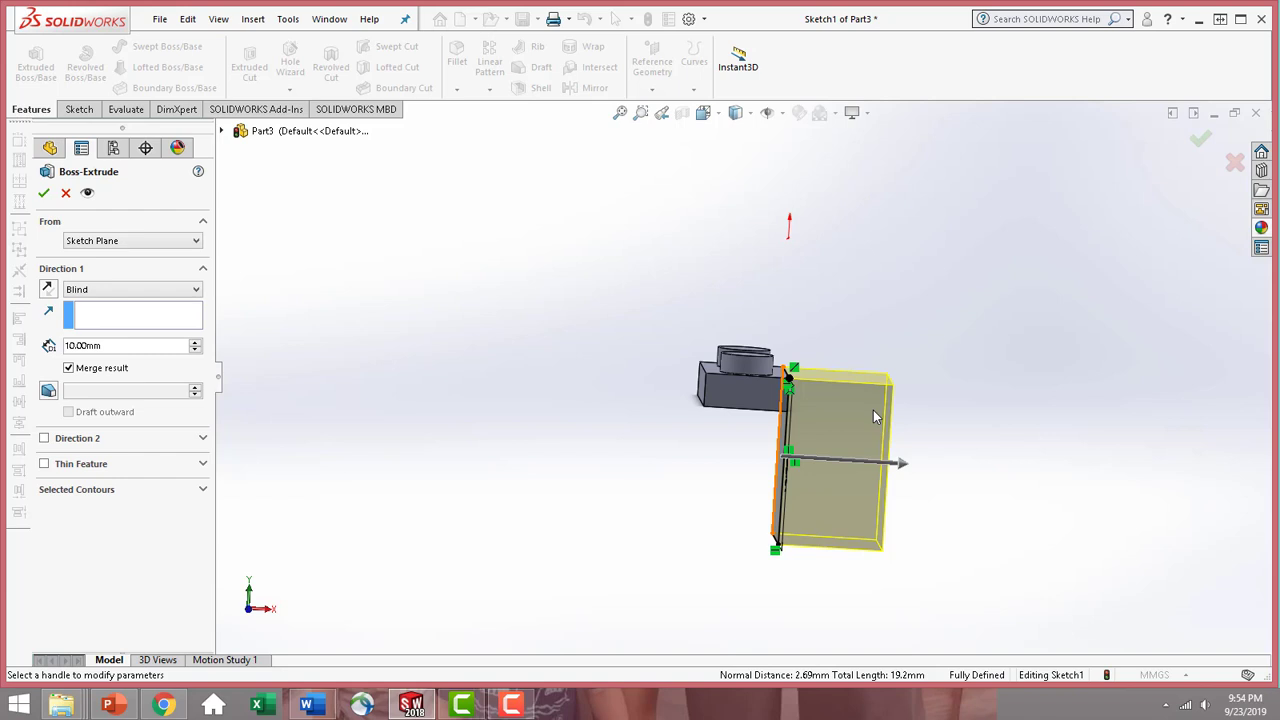
click(115, 348)
double_click(115, 345)
text(1.5)
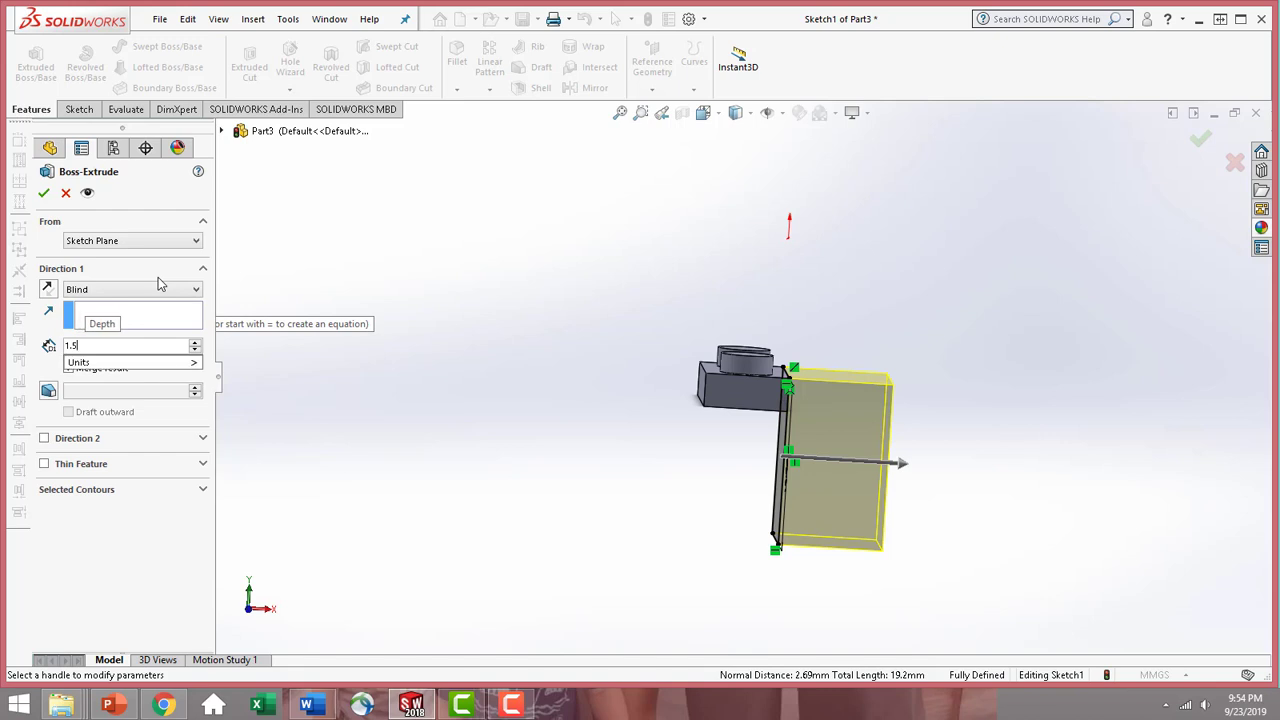
key(Return)
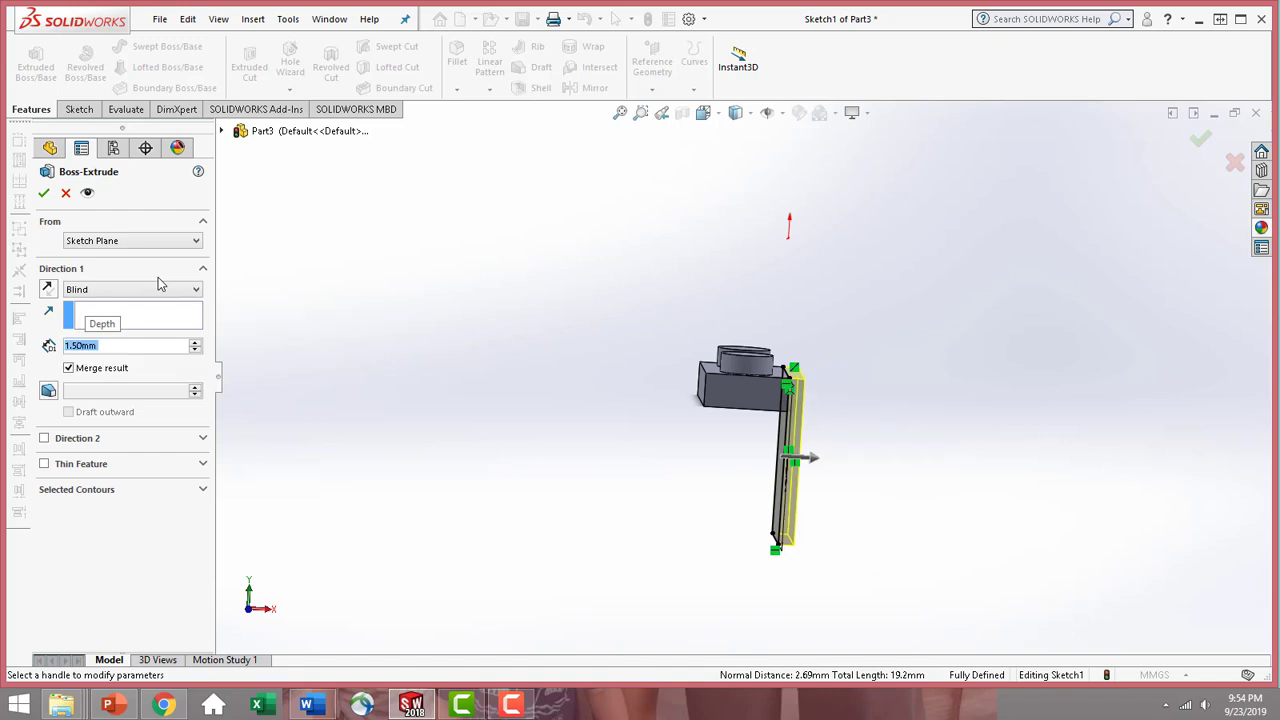
click(43, 193)
- Sketch a circle of about 2.6 mm radius near the upper corner of the extruded plate's outer face
middle_drag(638, 459, 728, 477)
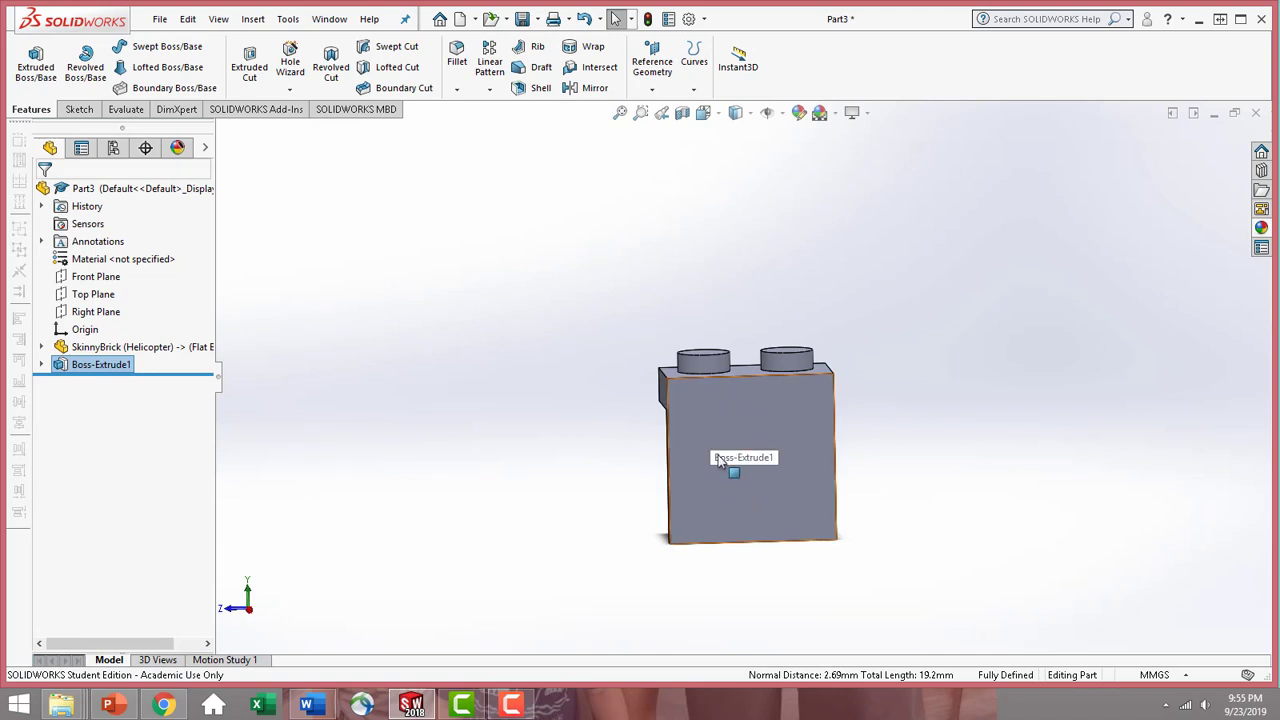
middle_drag(715, 446, 763, 438)
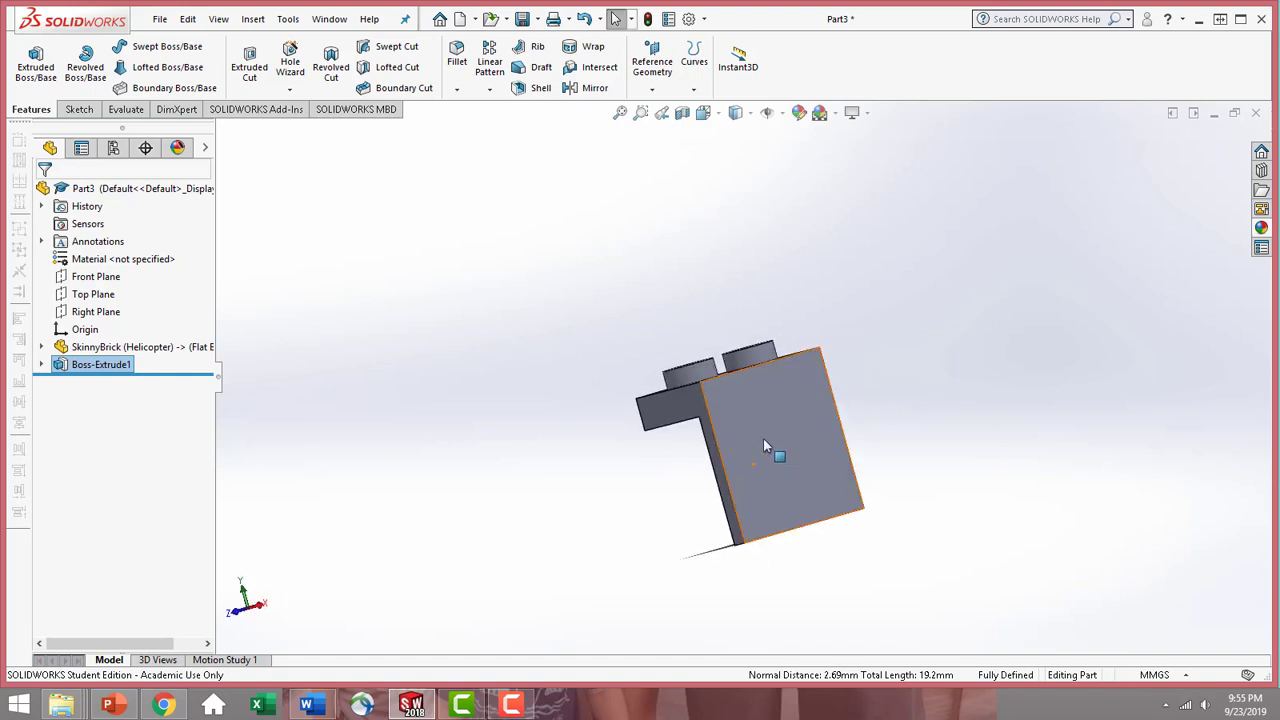
click(763, 438)
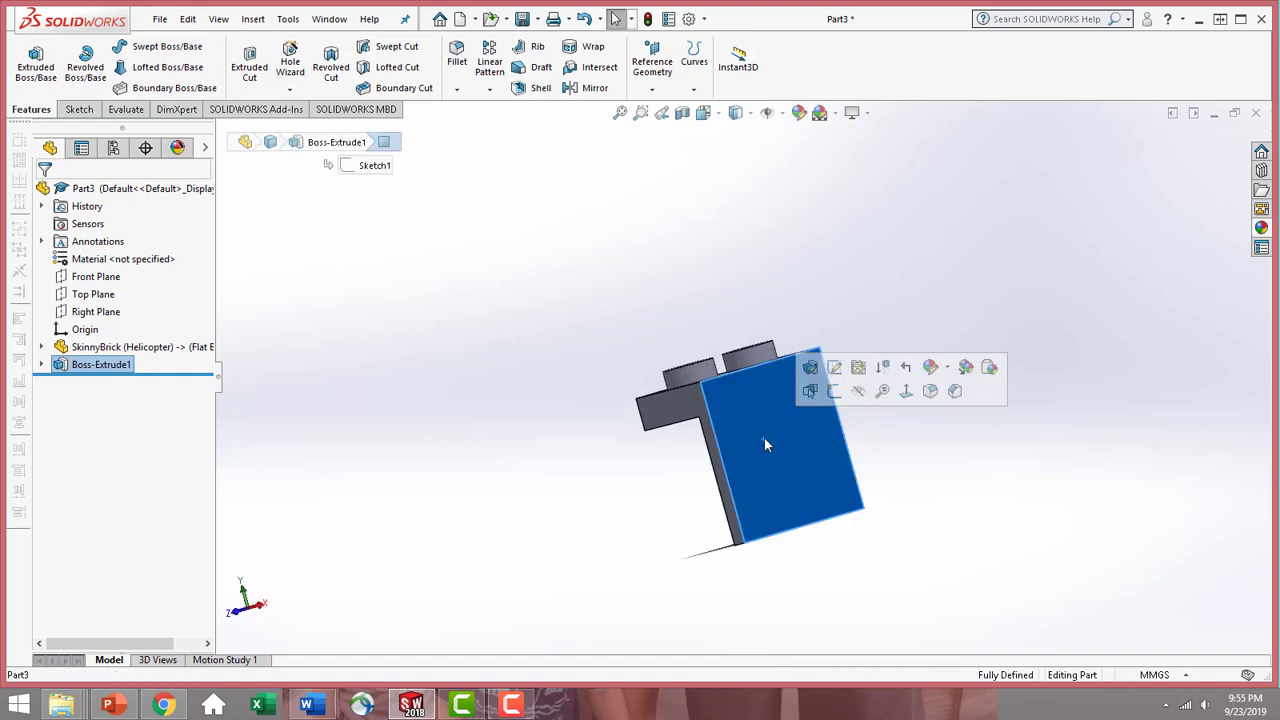
click(906, 391)
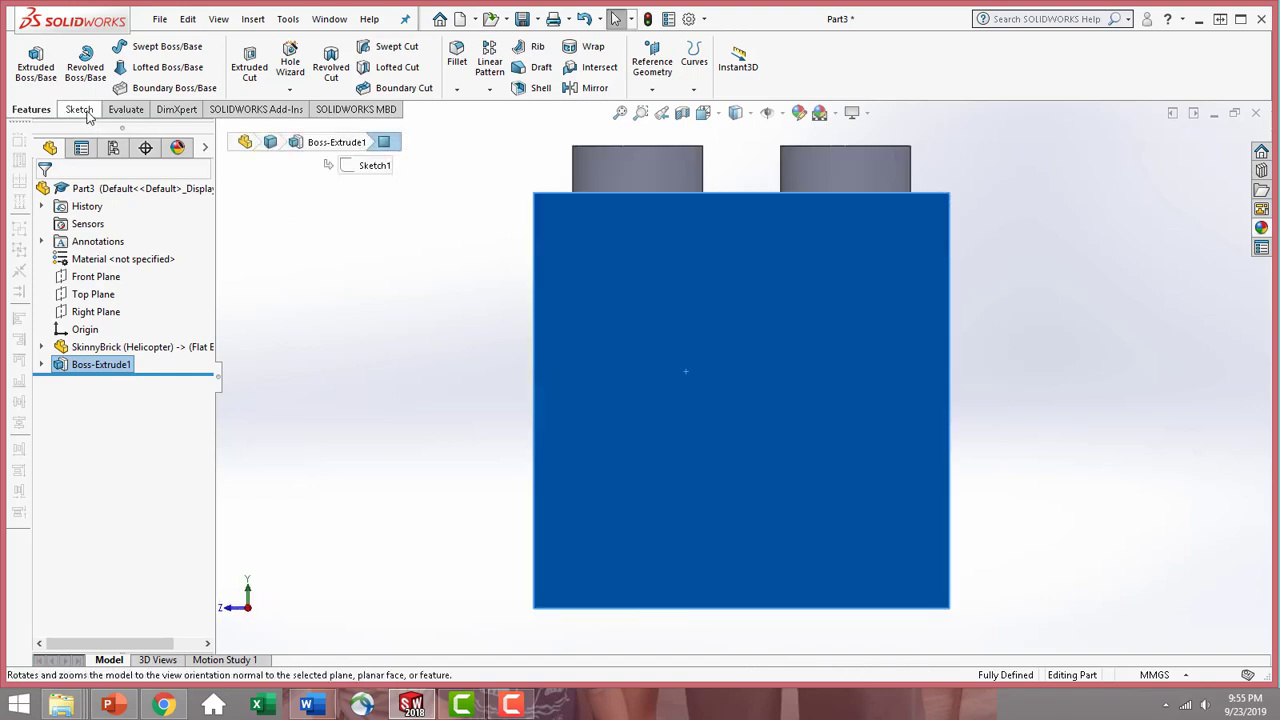
click(80, 109)
click(28, 62)
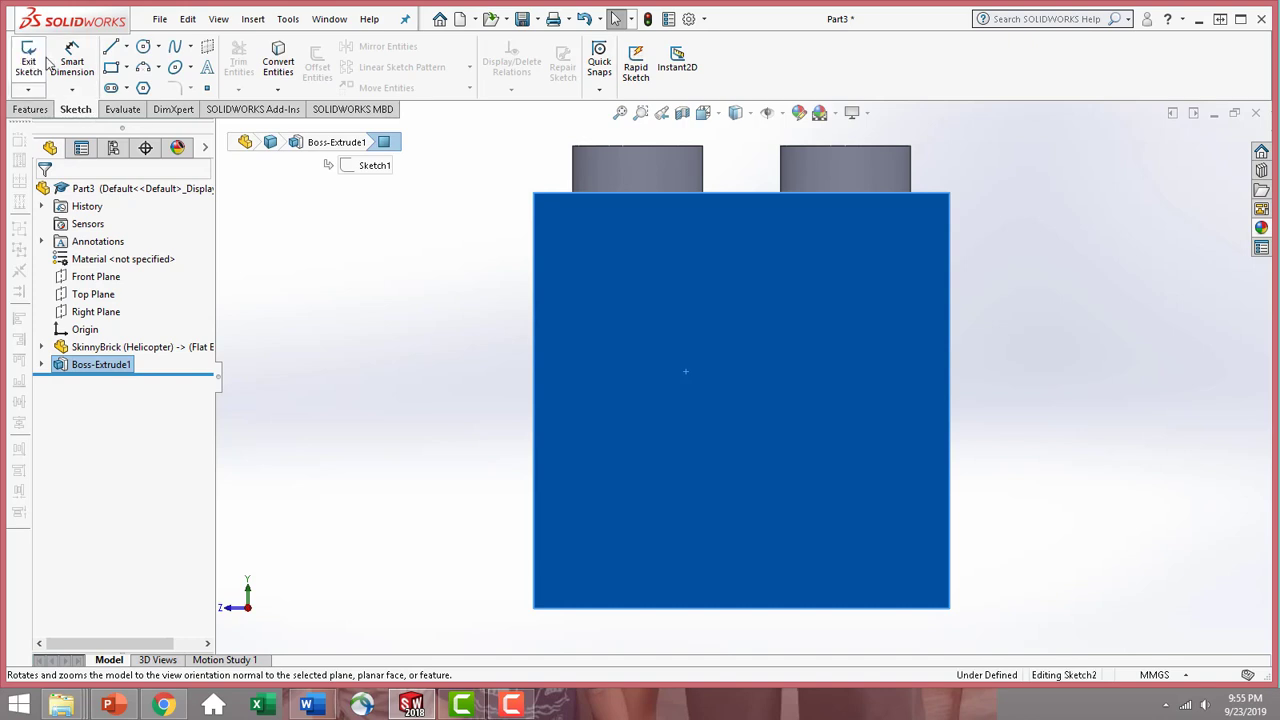
click(143, 47)
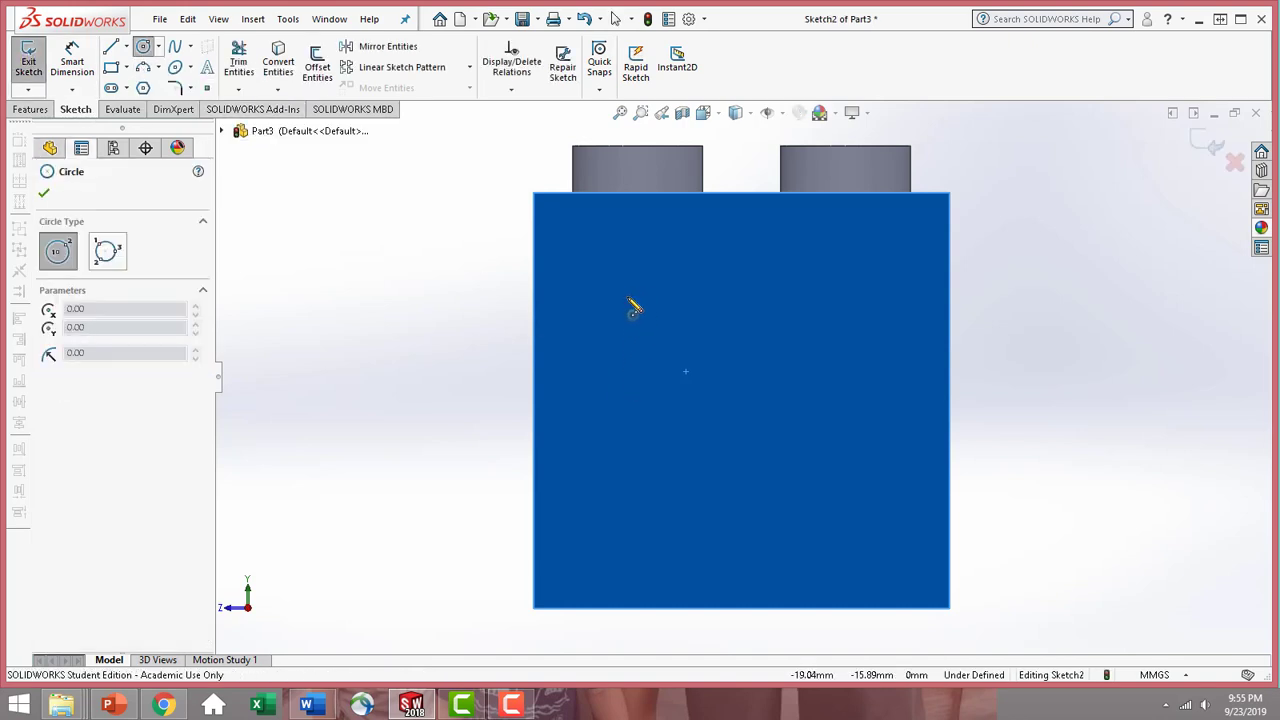
click(627, 296)
click(659, 244)
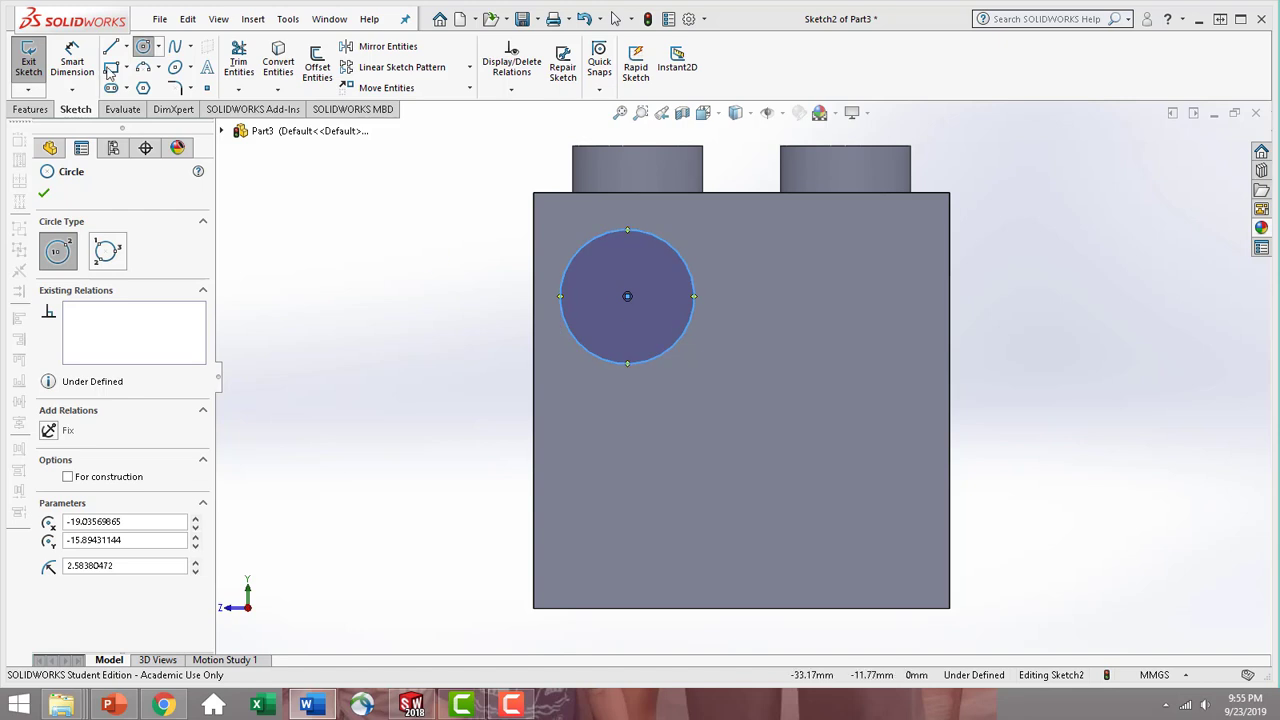
- Dimension the circle's centre 4 mm below the plate's upper edge
click(72, 61)
click(625, 299)
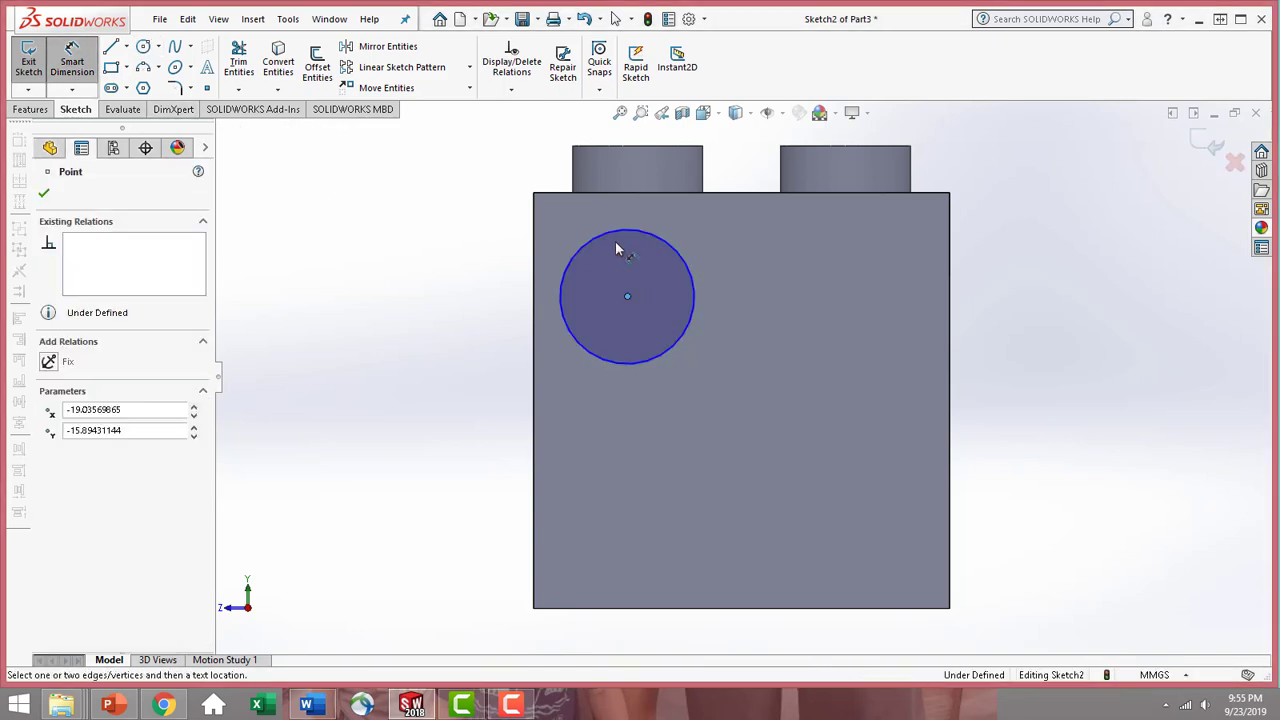
click(633, 197)
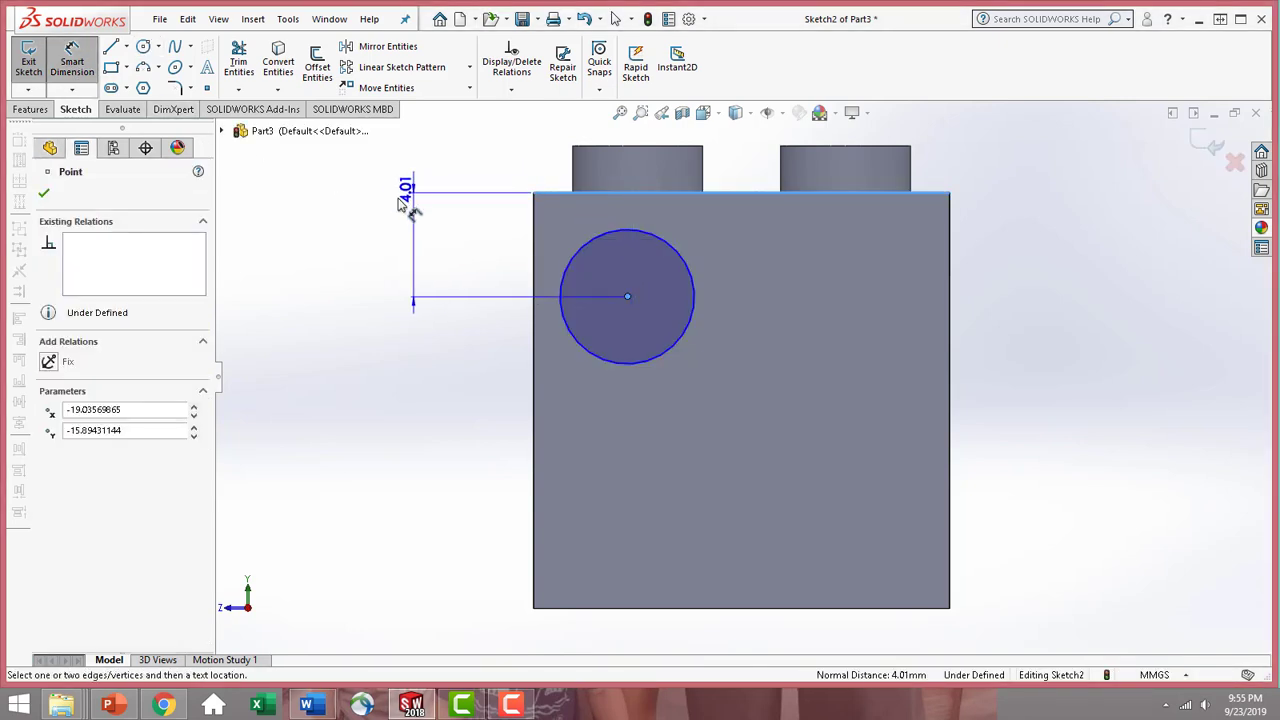
click(378, 215)
text(4)
key(Return)
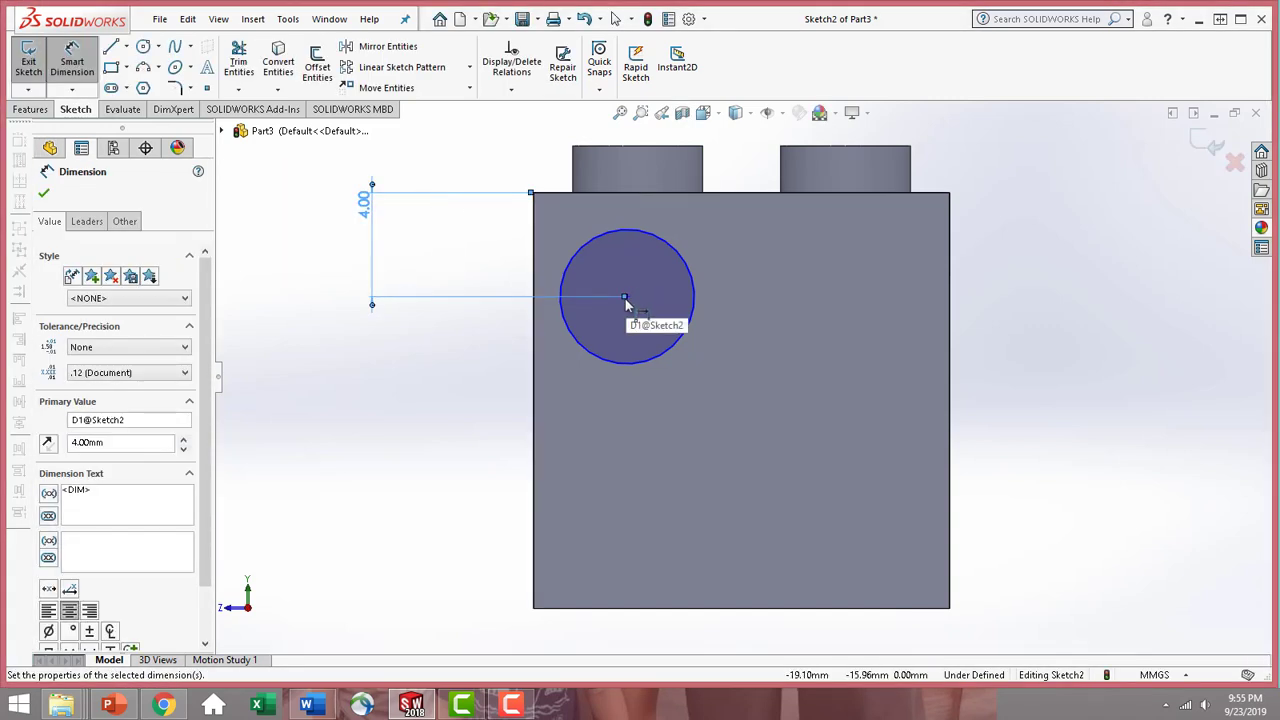
- Dimension the circle's centre 4 mm from the plate's nearest vertical edge
click(572, 334)
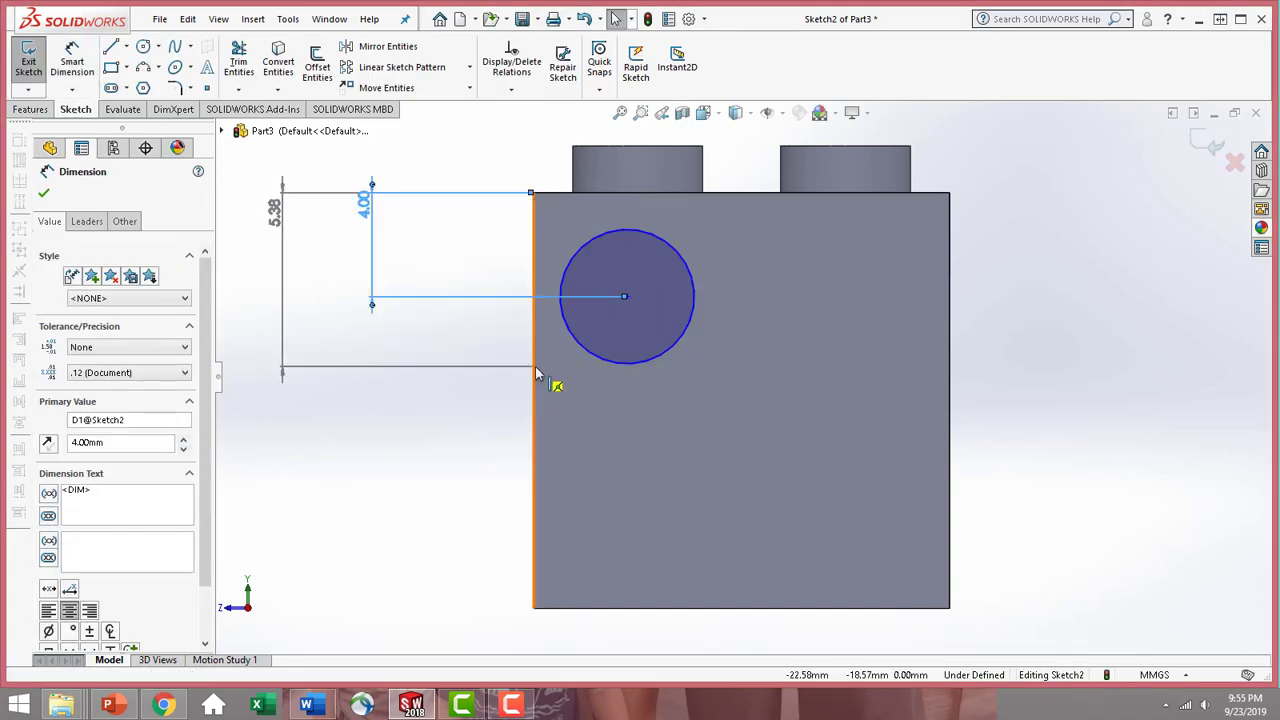
key(Escape)
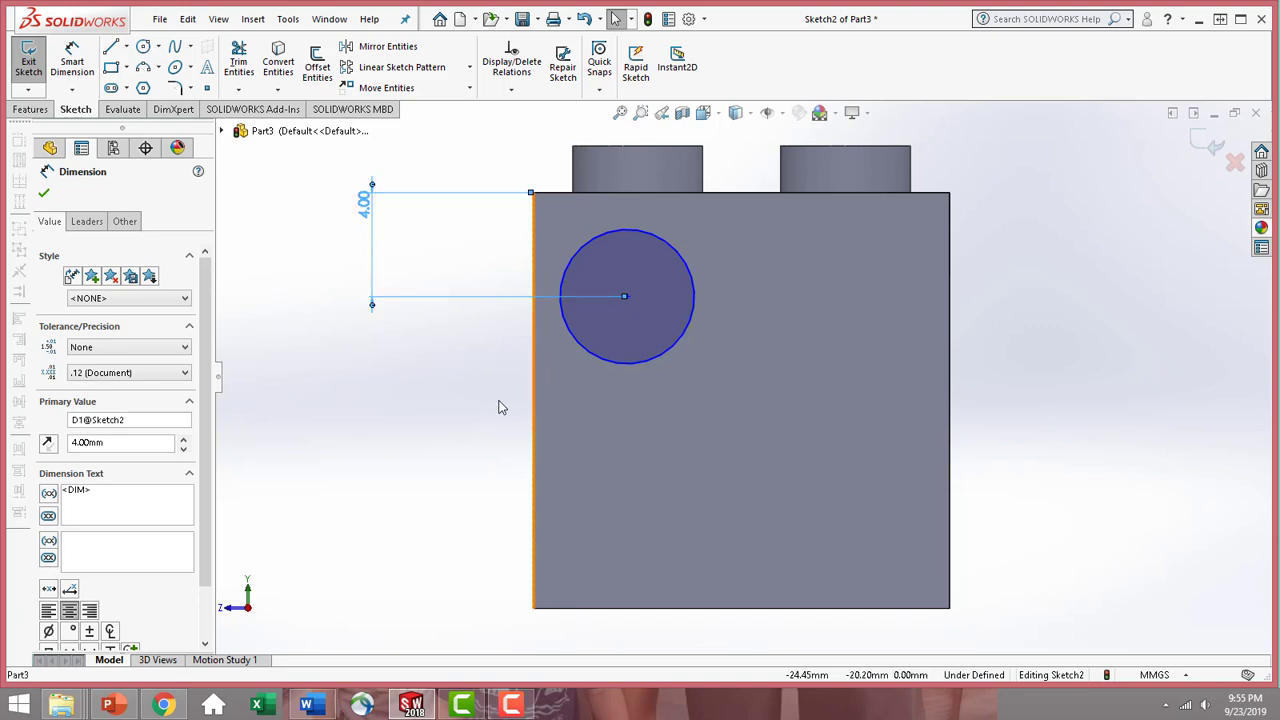
click(627, 297)
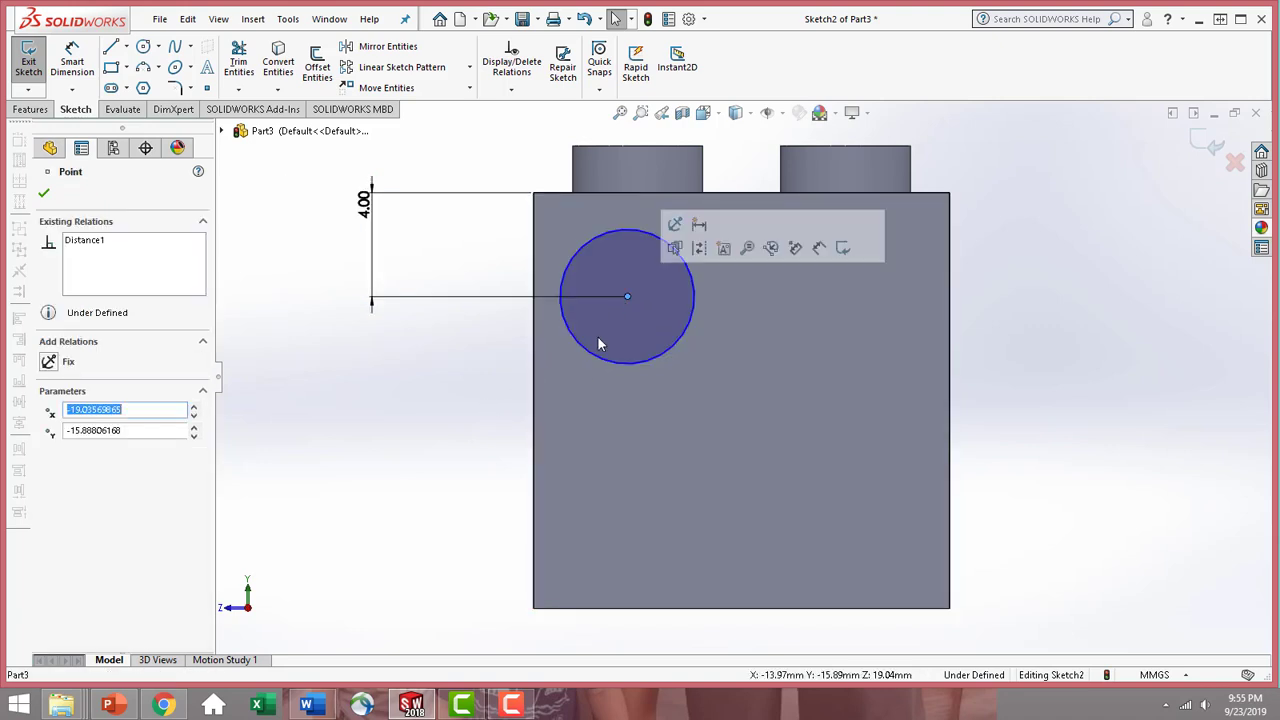
click(94, 58)
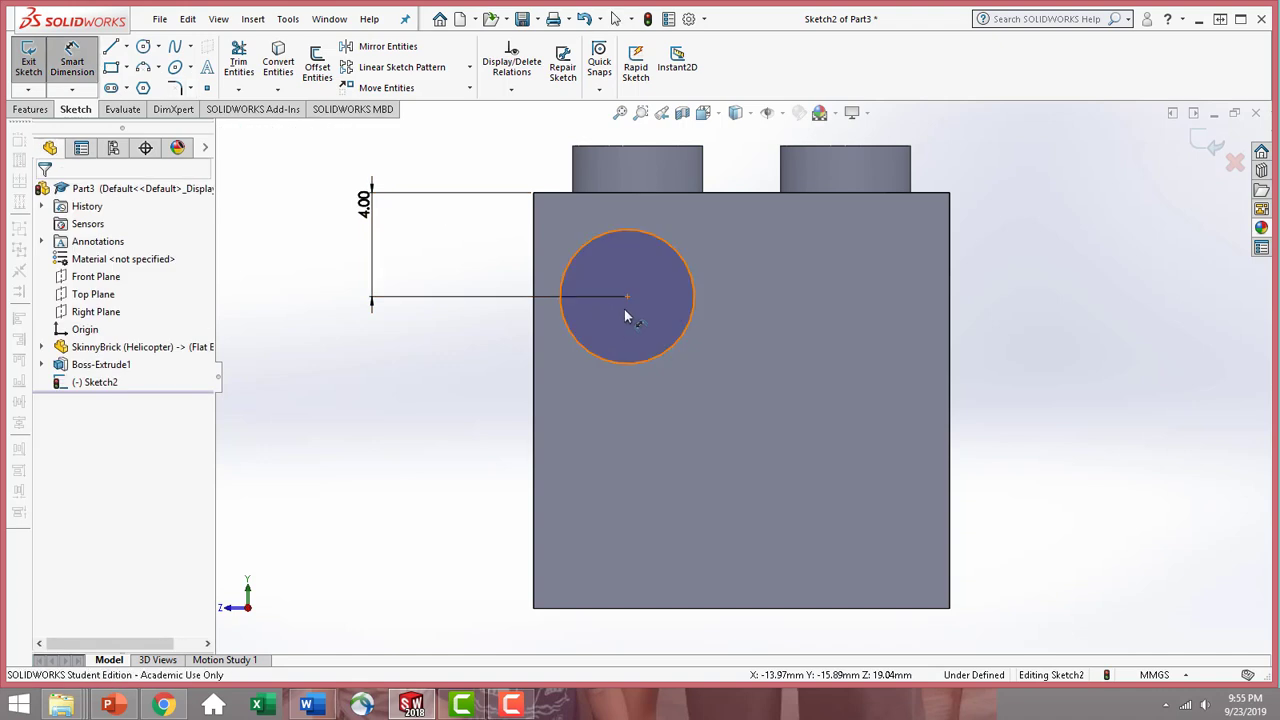
click(628, 297)
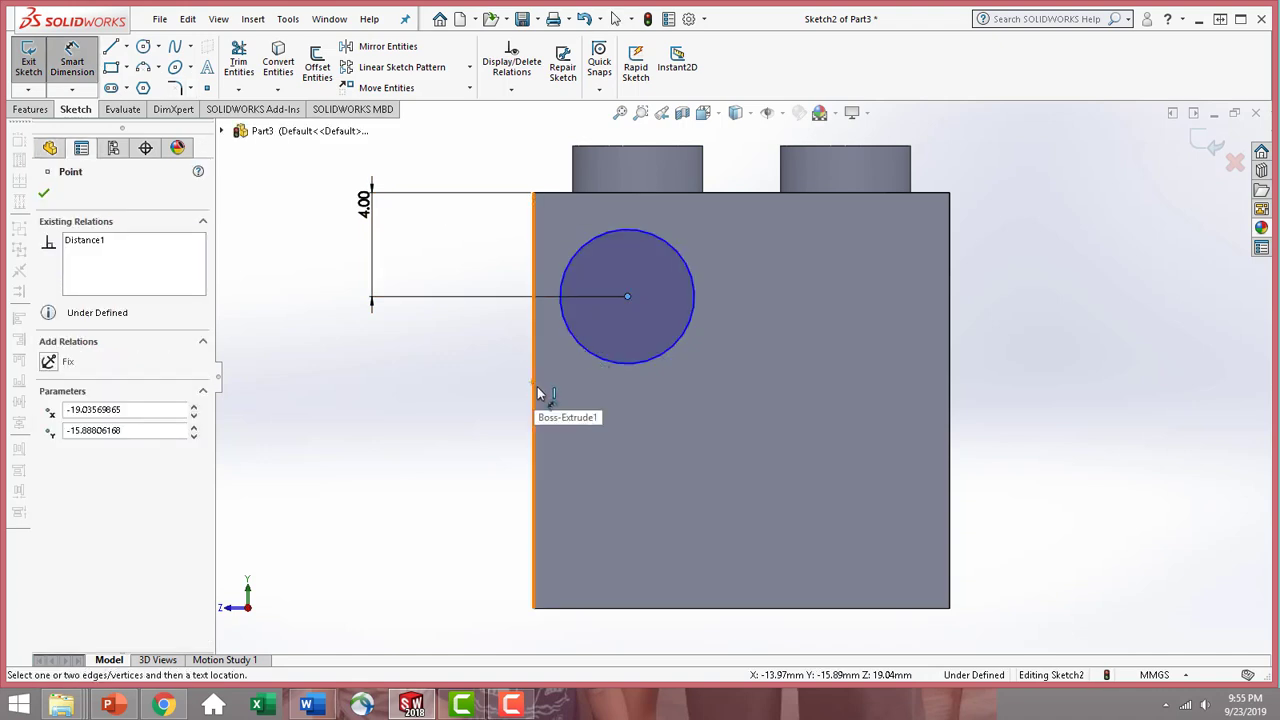
click(536, 405)
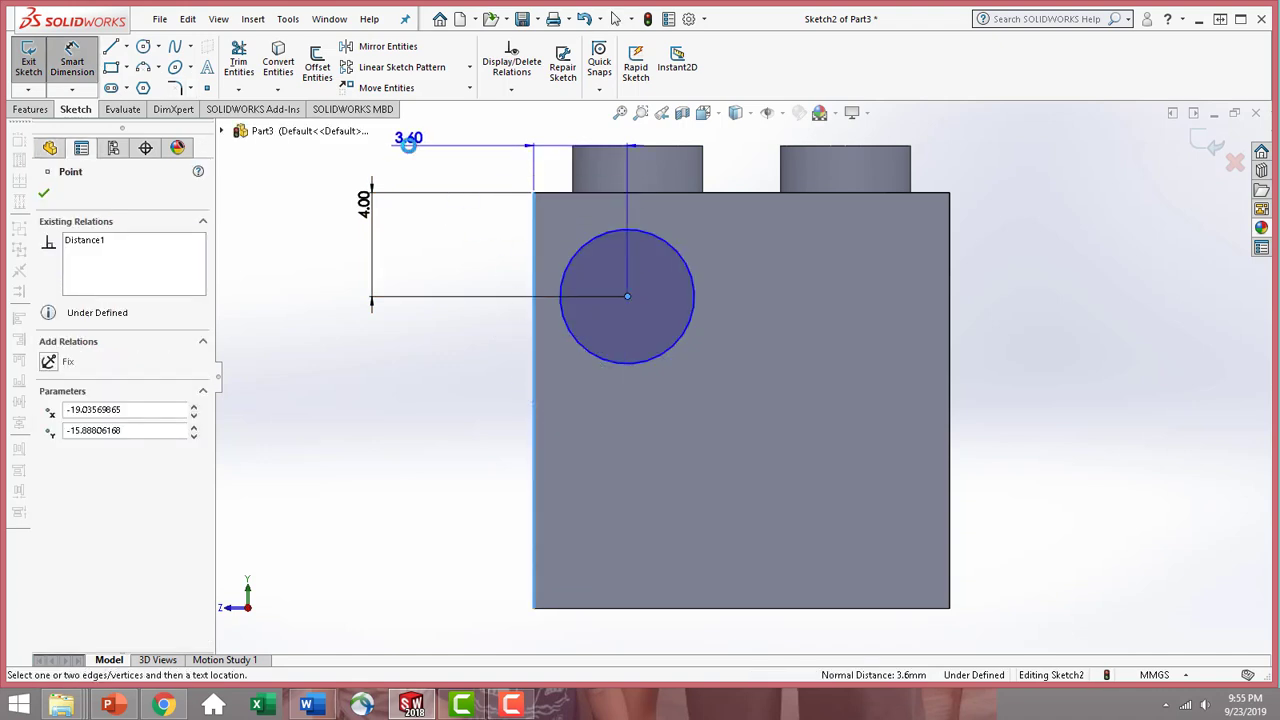
click(418, 145)
text(4.00mm)
key(Return)
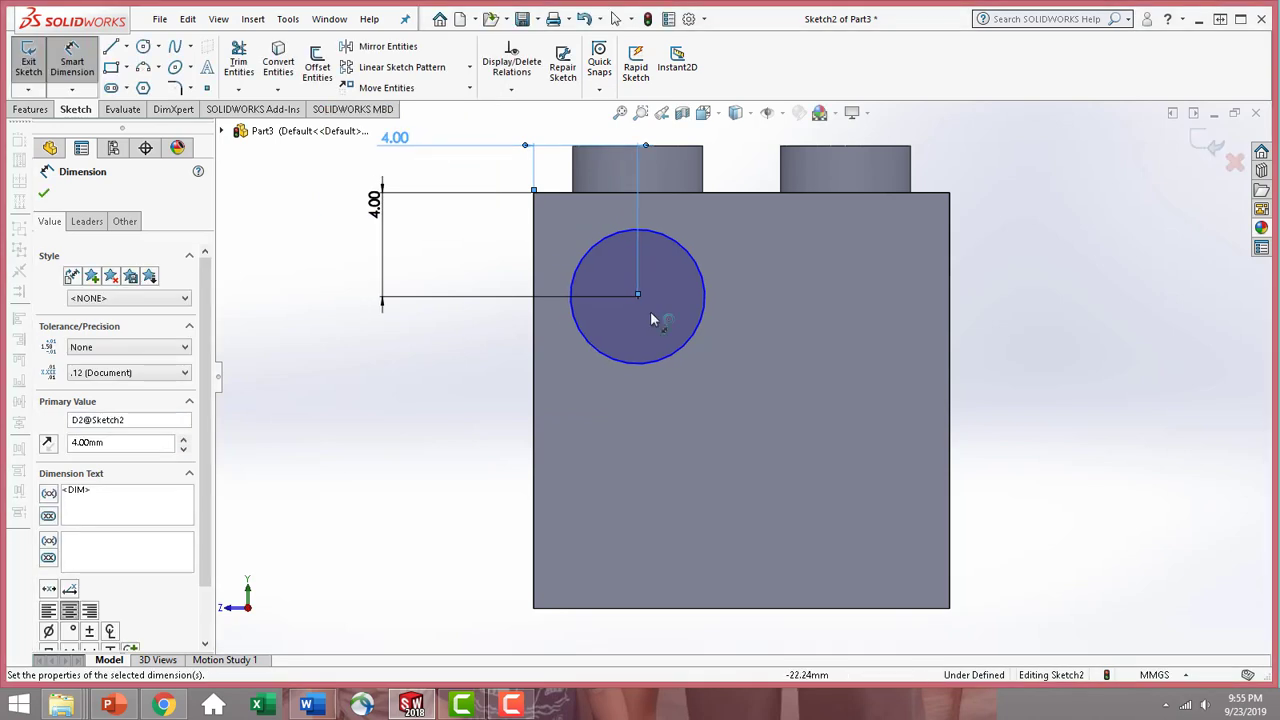
- Dimension the circle's diameter as 5 mm
click(682, 354)
click(1022, 168)
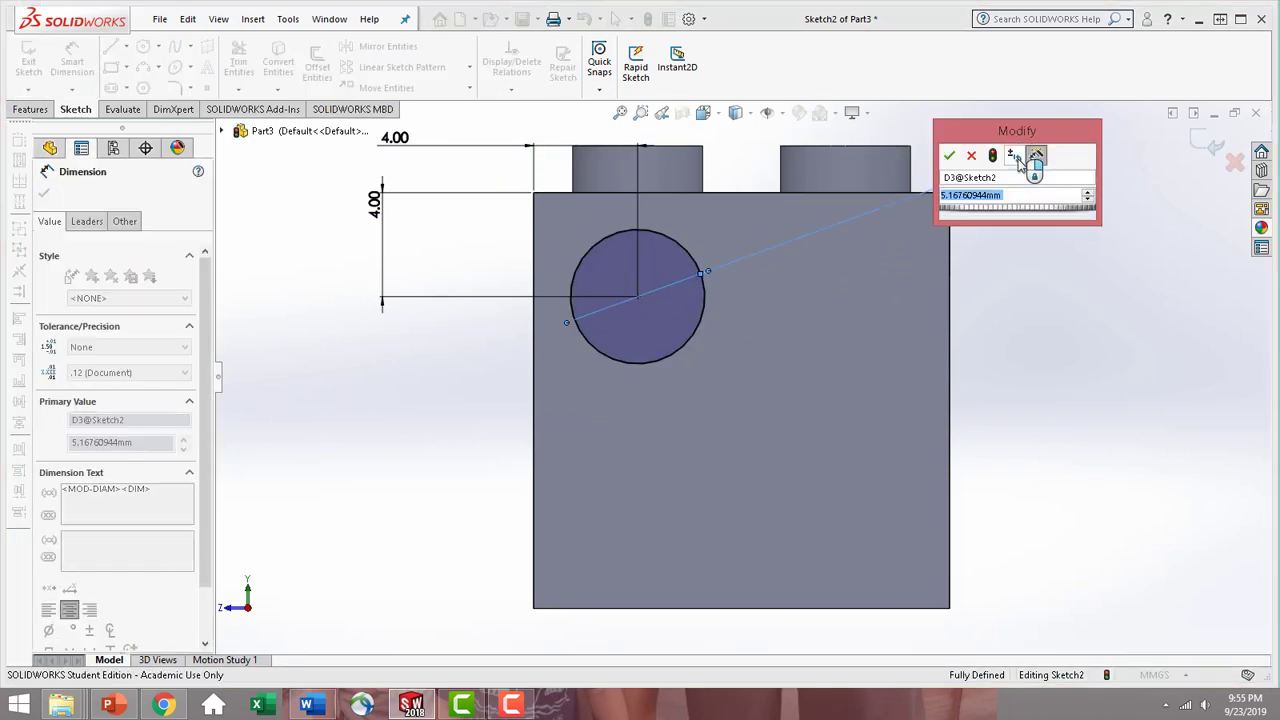
text(5)
key(Return)
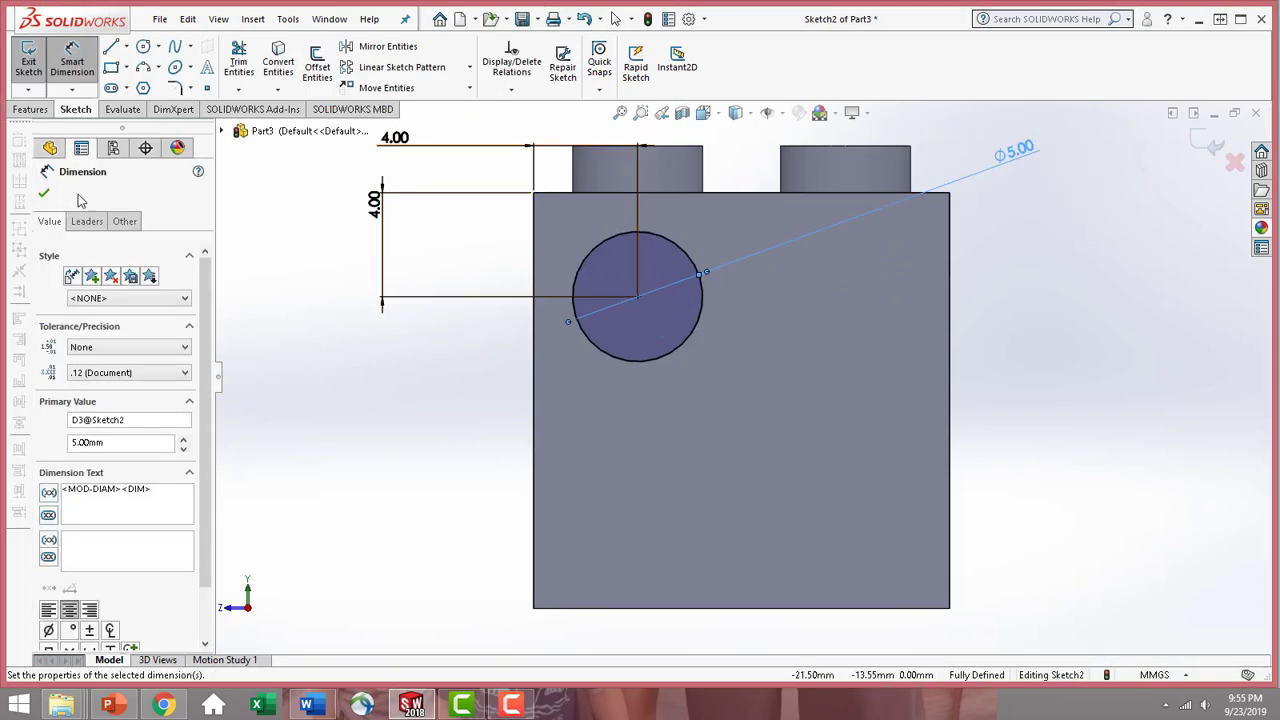
click(45, 195)
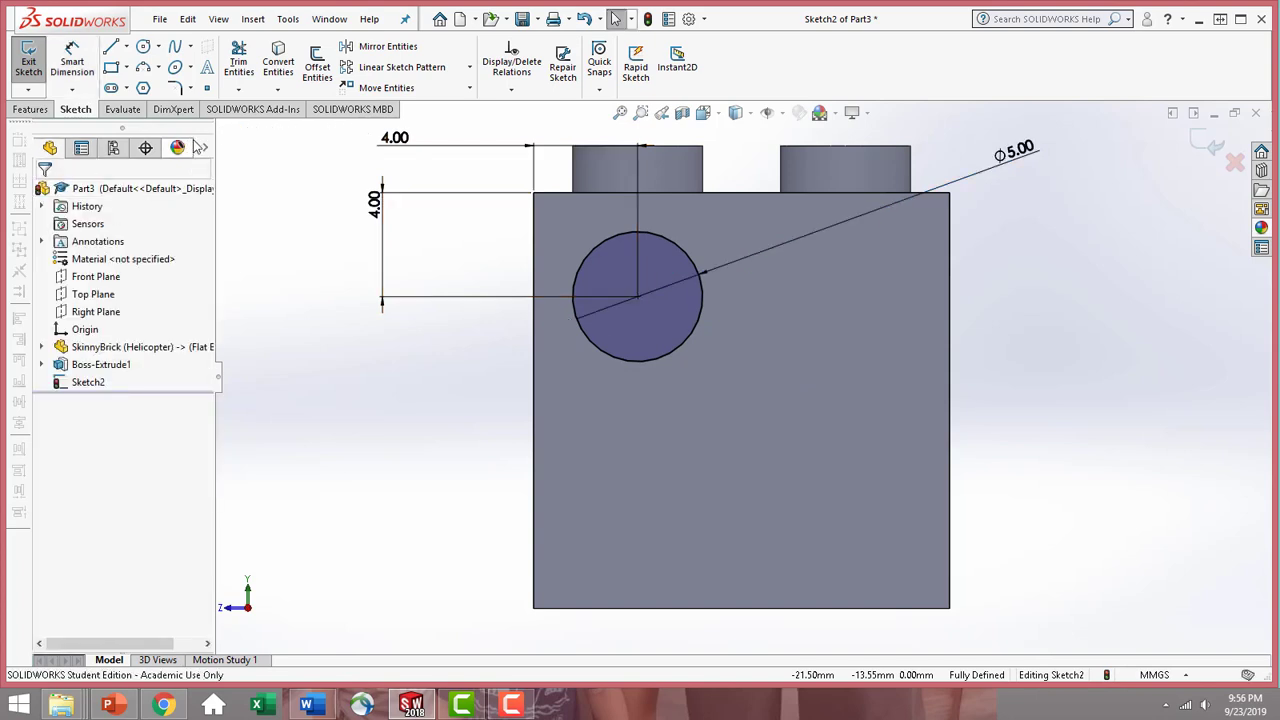
- Sketch a concentric circle of about 1.64 mm radius inside the 5 mm circle
click(143, 47)
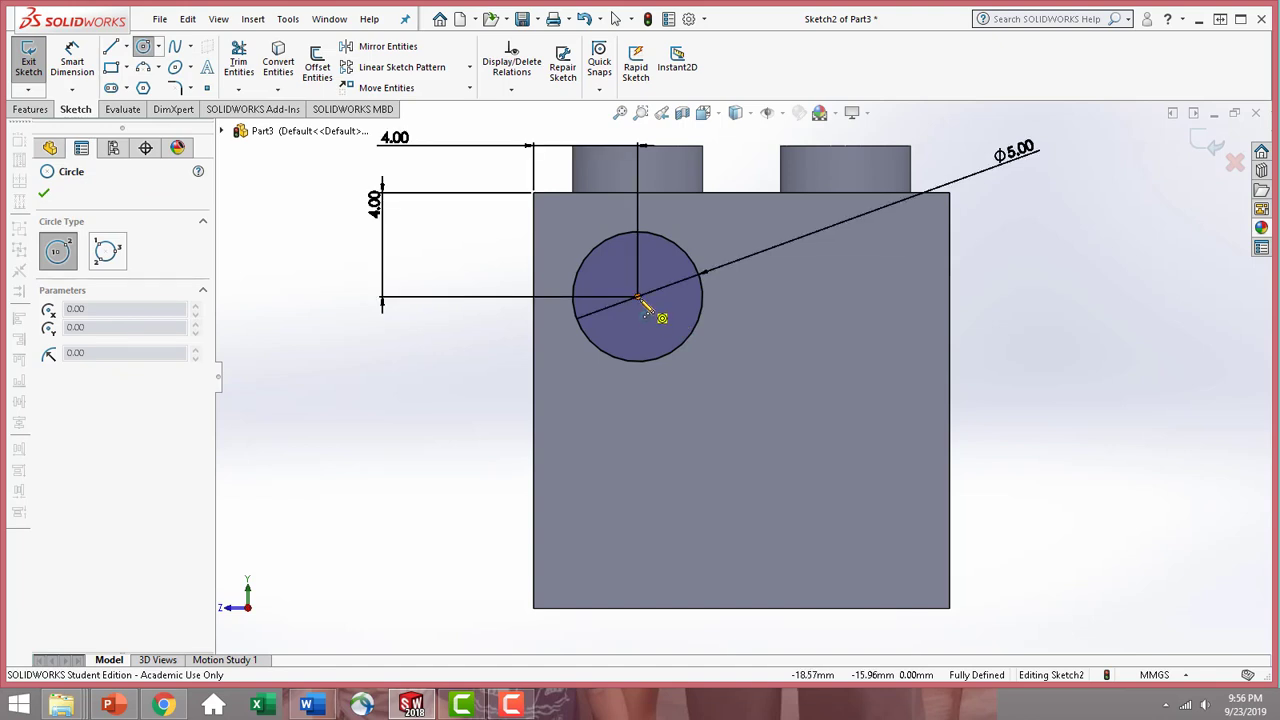
click(638, 298)
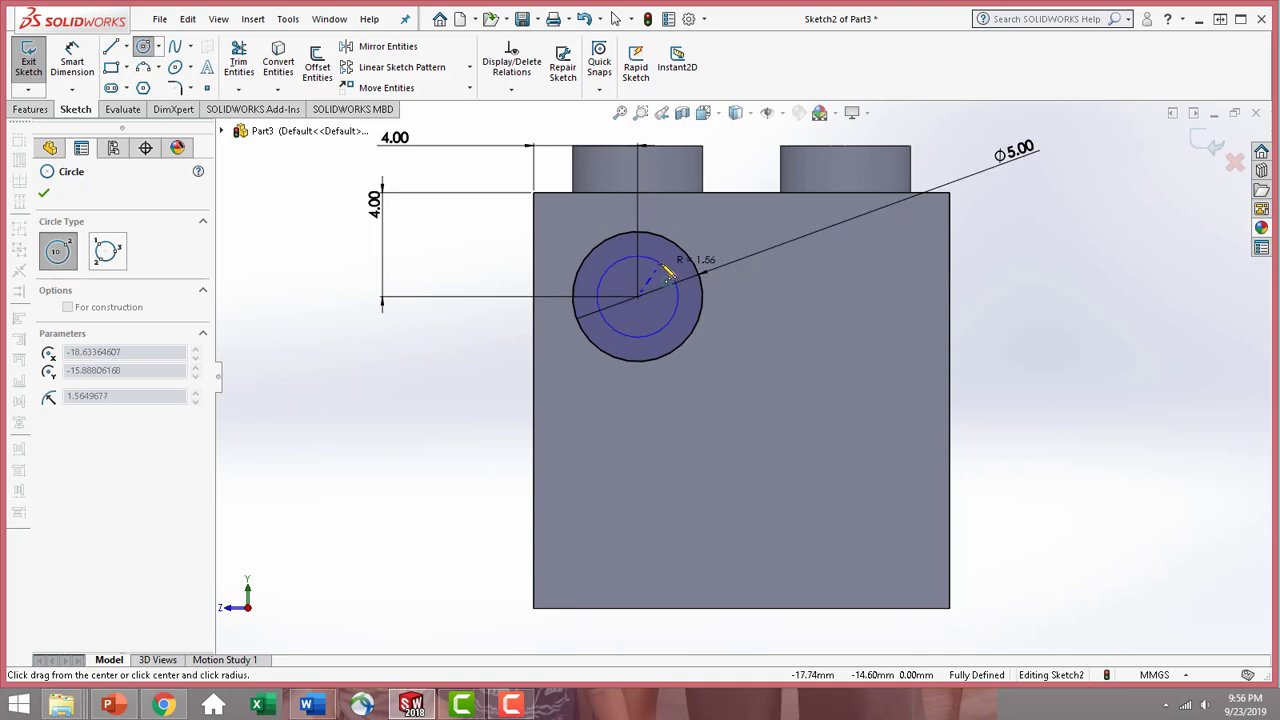
click(668, 272)
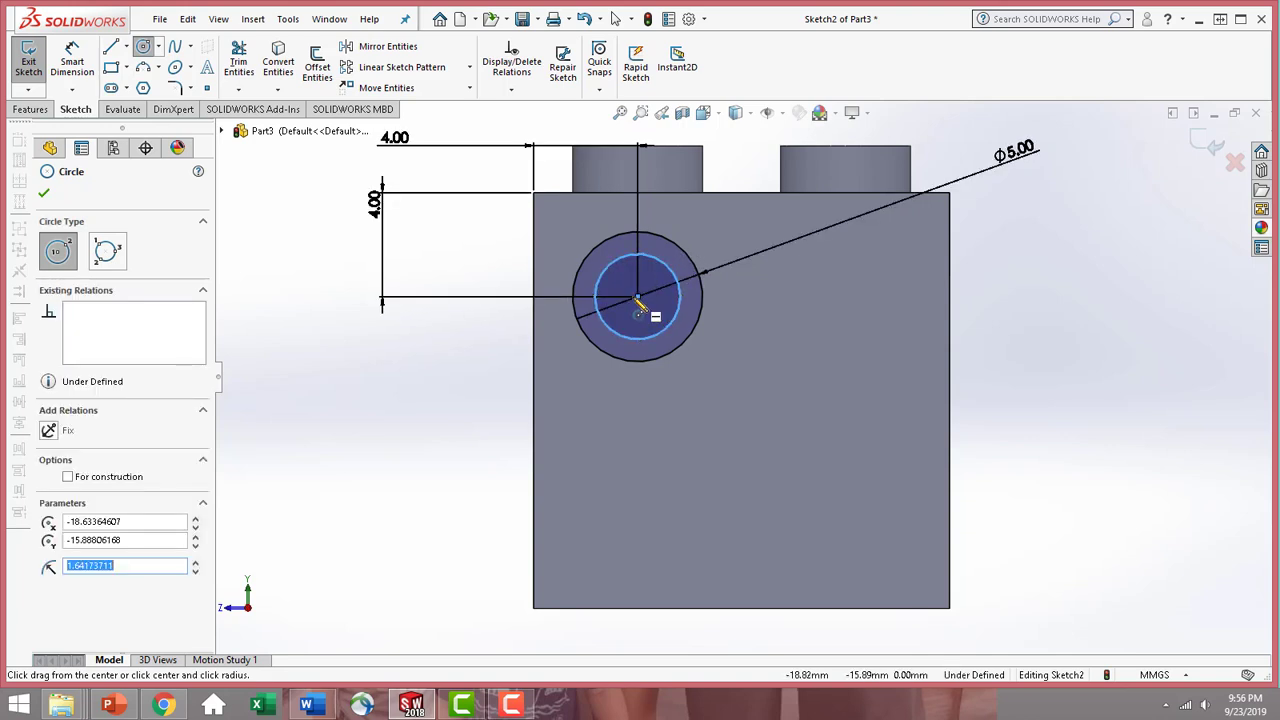
- Dimension the radial gap between the inner and outer circles as 0.85 mm
click(80, 62)
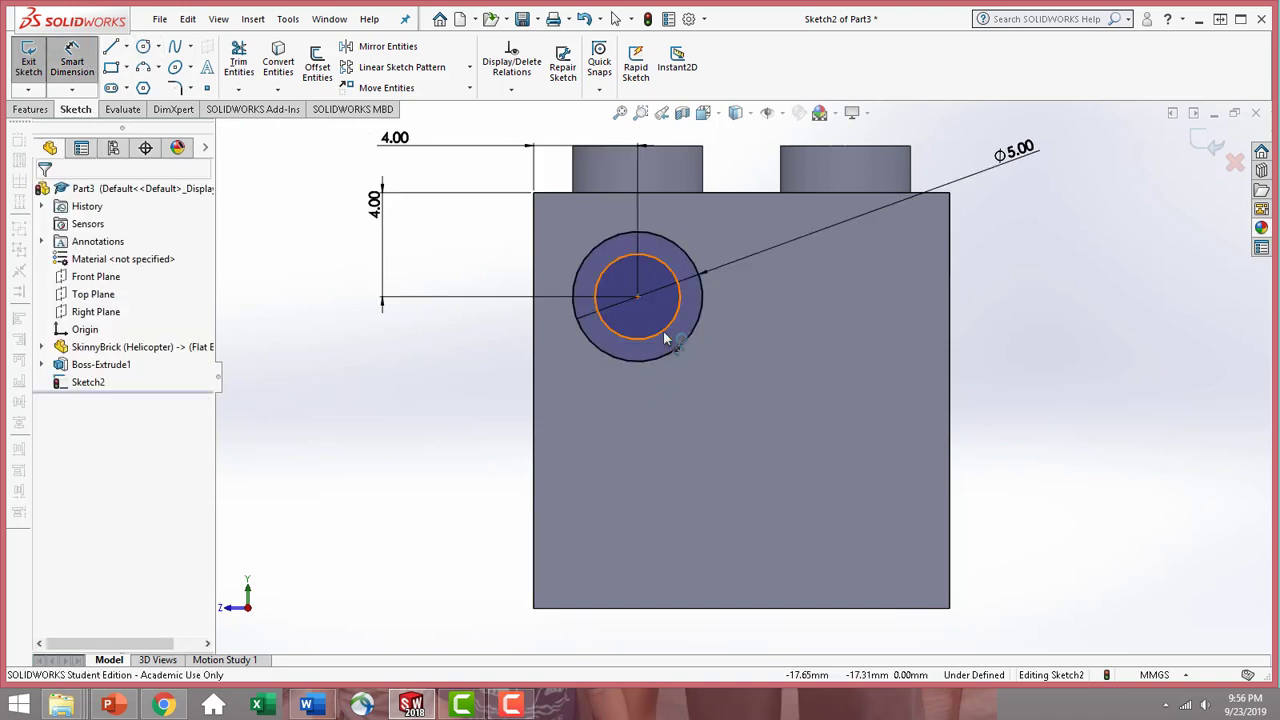
click(665, 338)
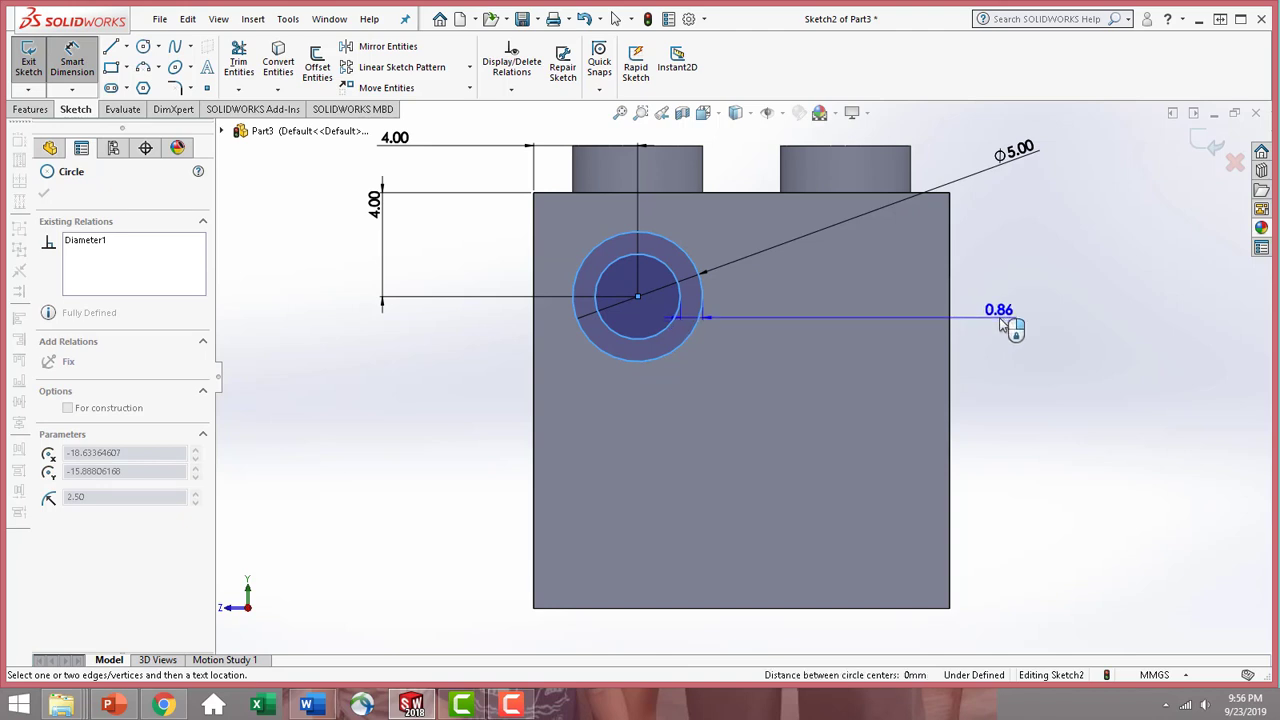
click(1000, 319)
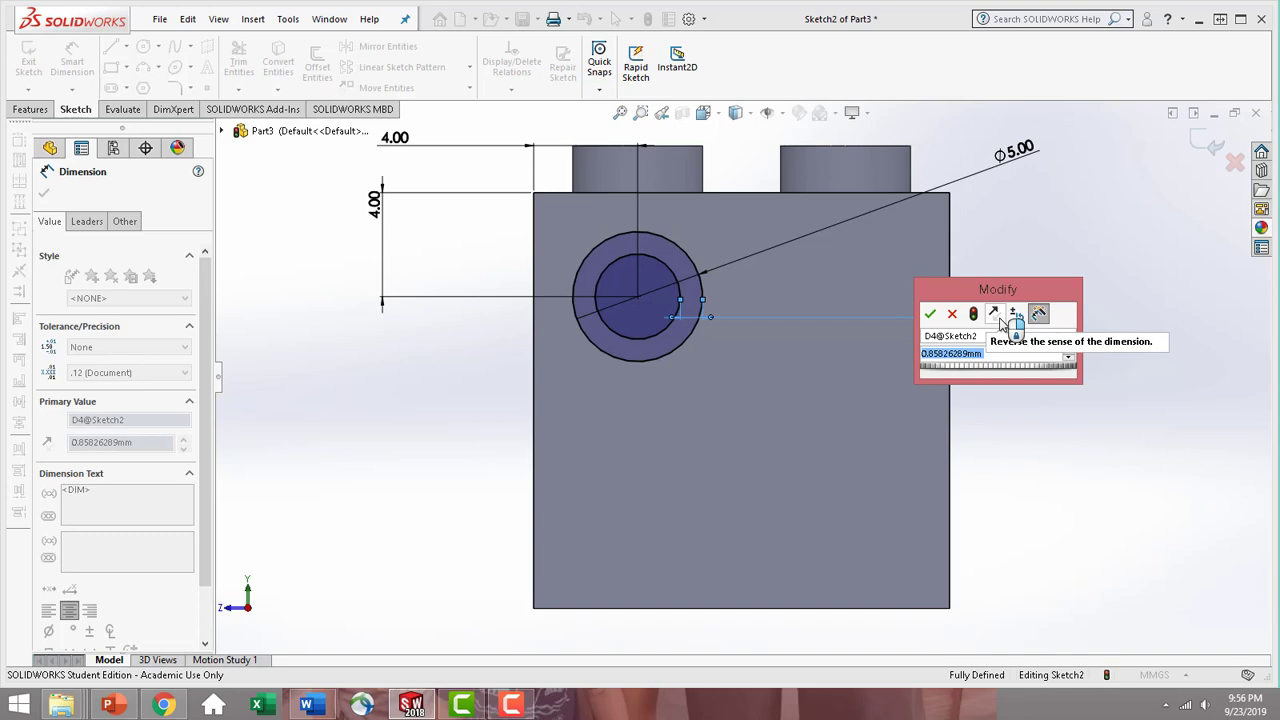
text(0.85)
key(Return)
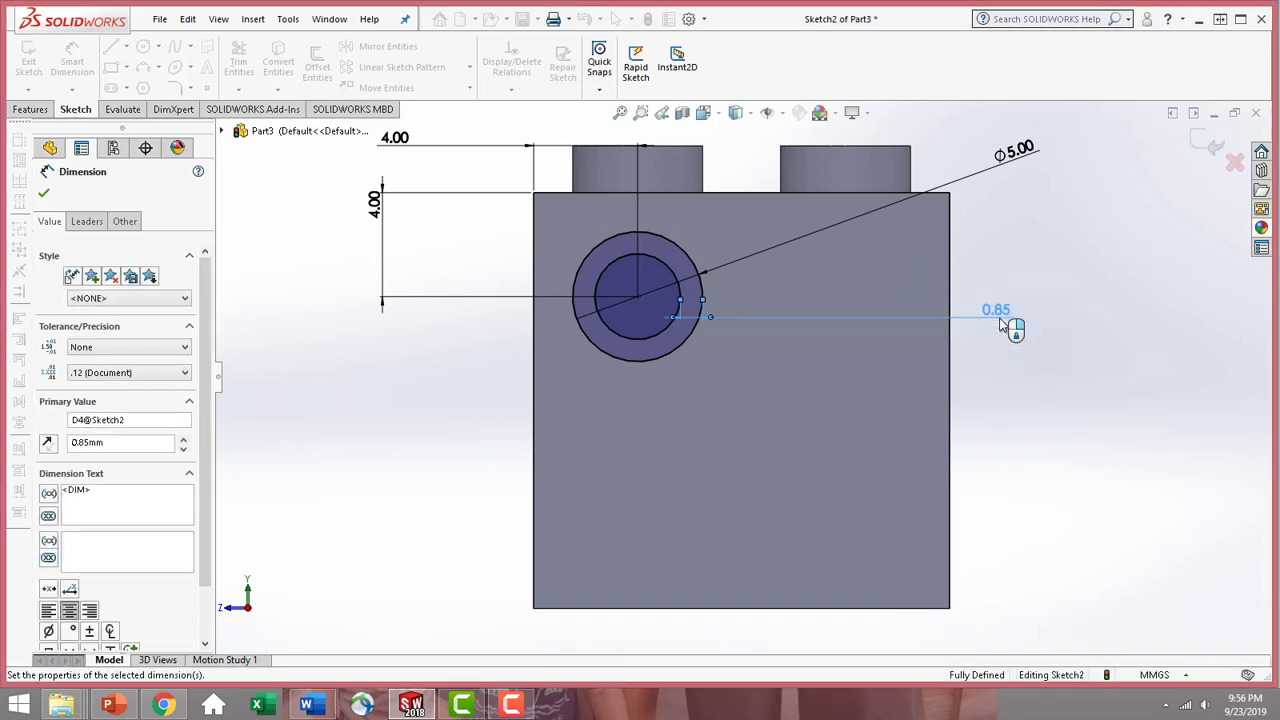
click(44, 193)
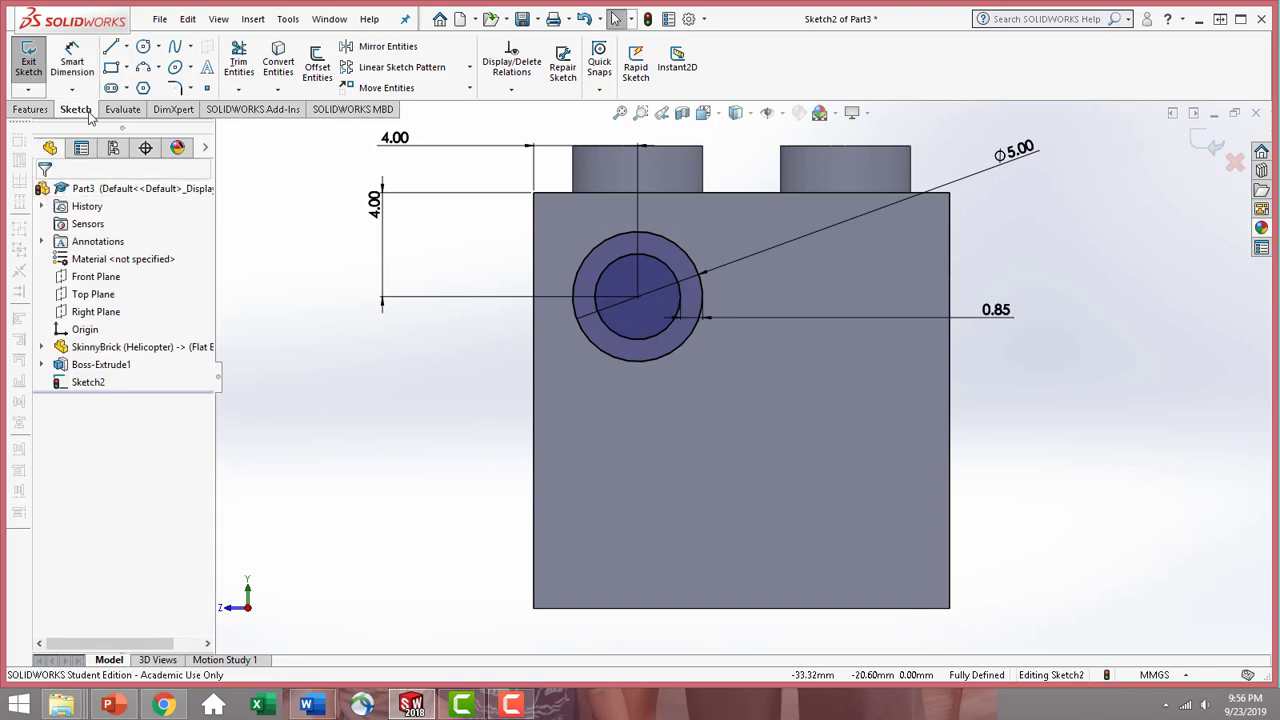
- Extrude the ring between the two circles outward from the plate as a blind boss 1.8 mm deep with merged result
click(40, 112)
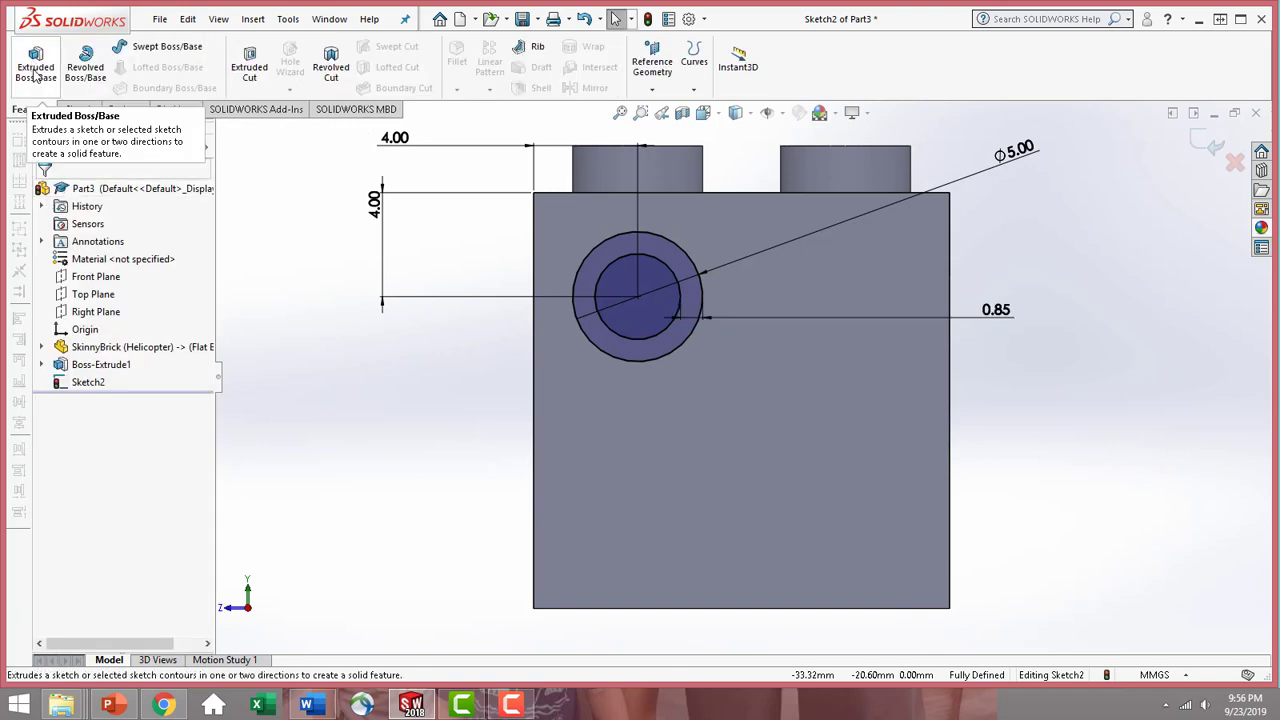
click(35, 74)
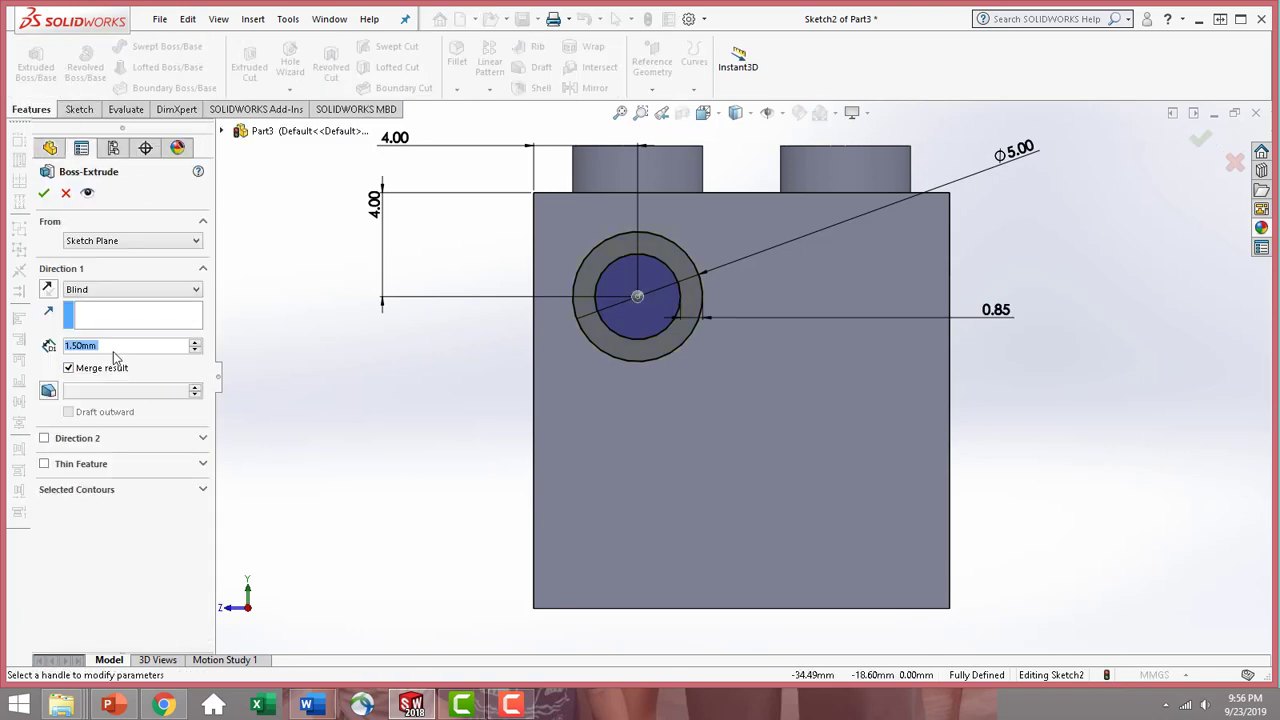
text(1.8)
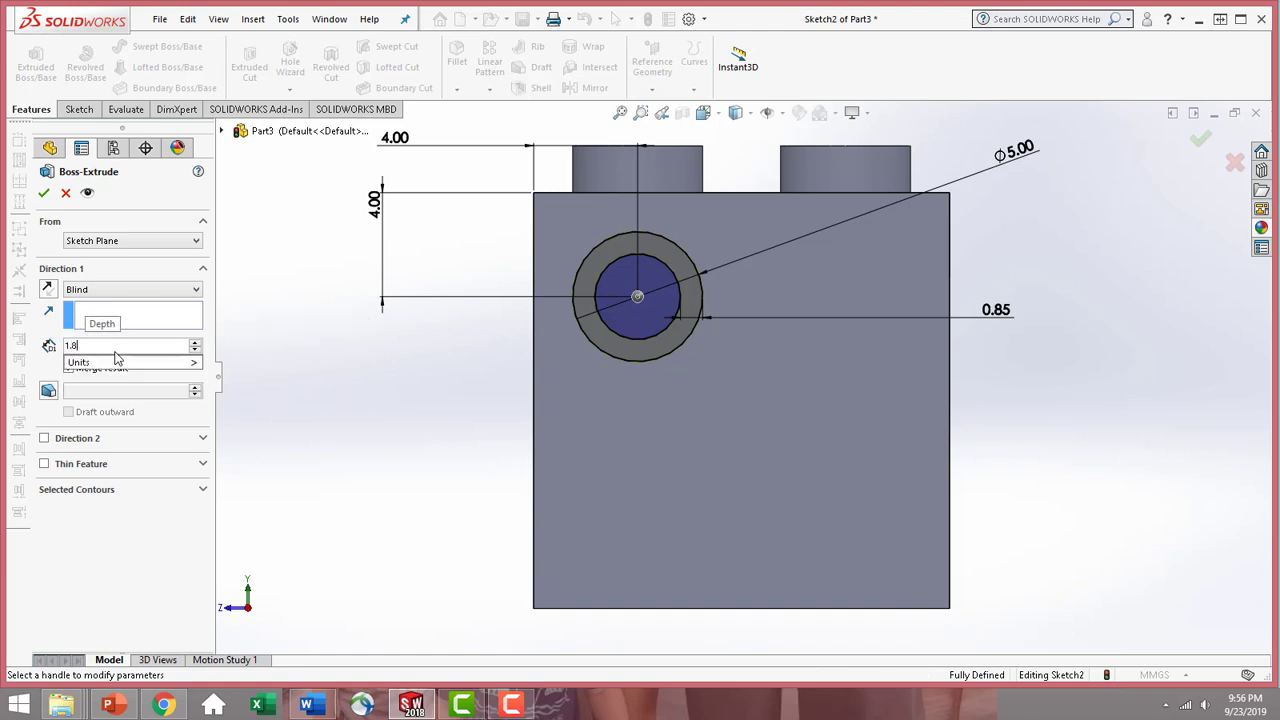
key(Return)
middle_drag(432, 394, 503, 409)
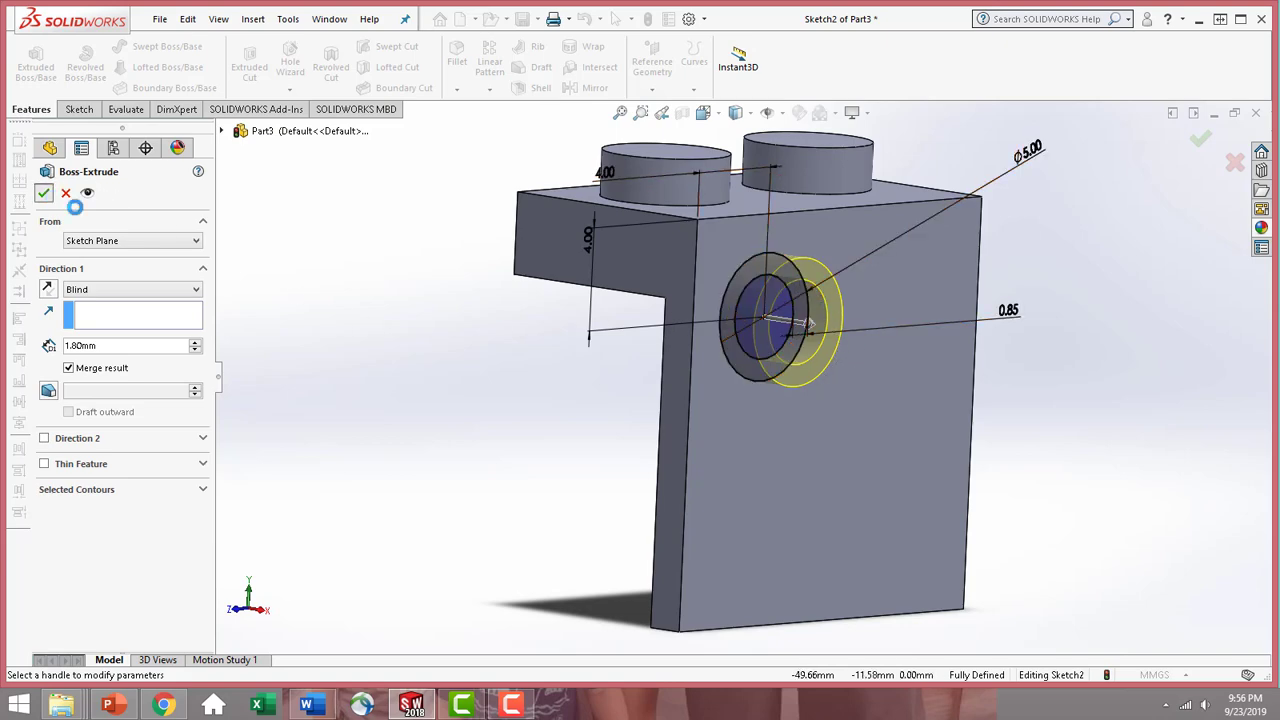
click(44, 192)
- Start a linear pattern of the ring boss along the plate's upper horizontal edge with 8 mm spacing
middle_drag(540, 418, 509, 420)
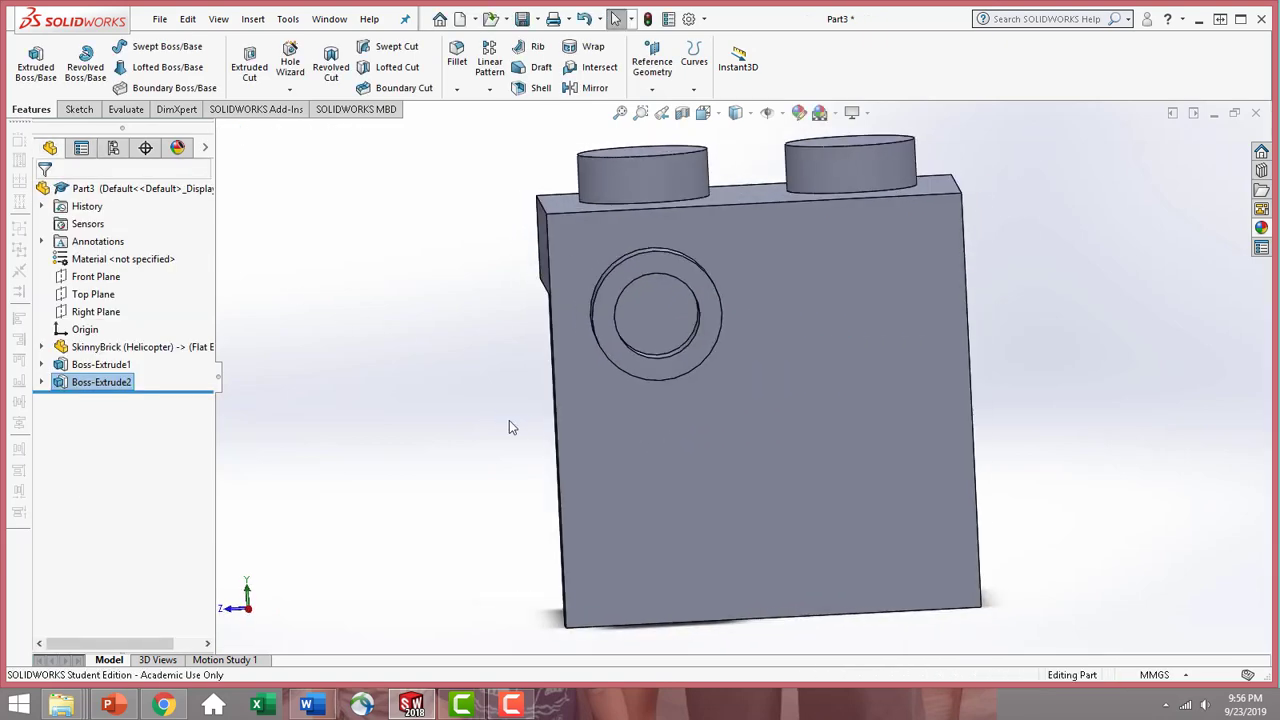
click(489, 60)
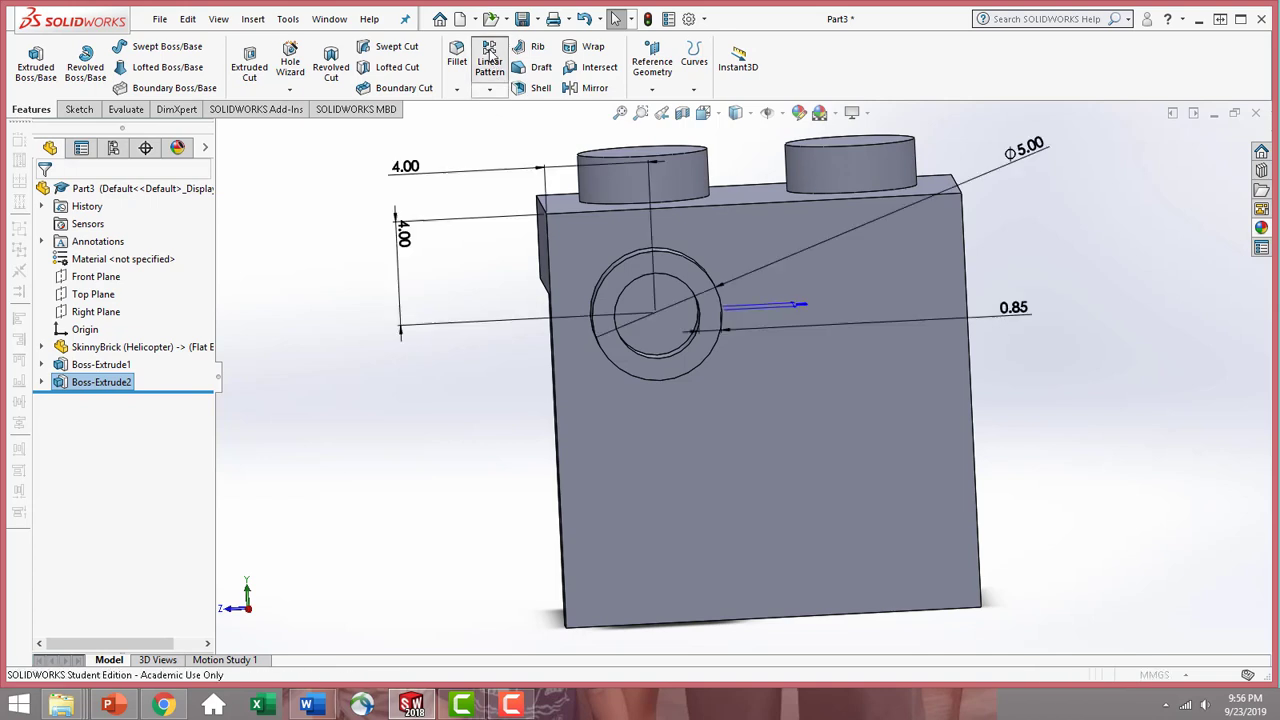
click(740, 205)
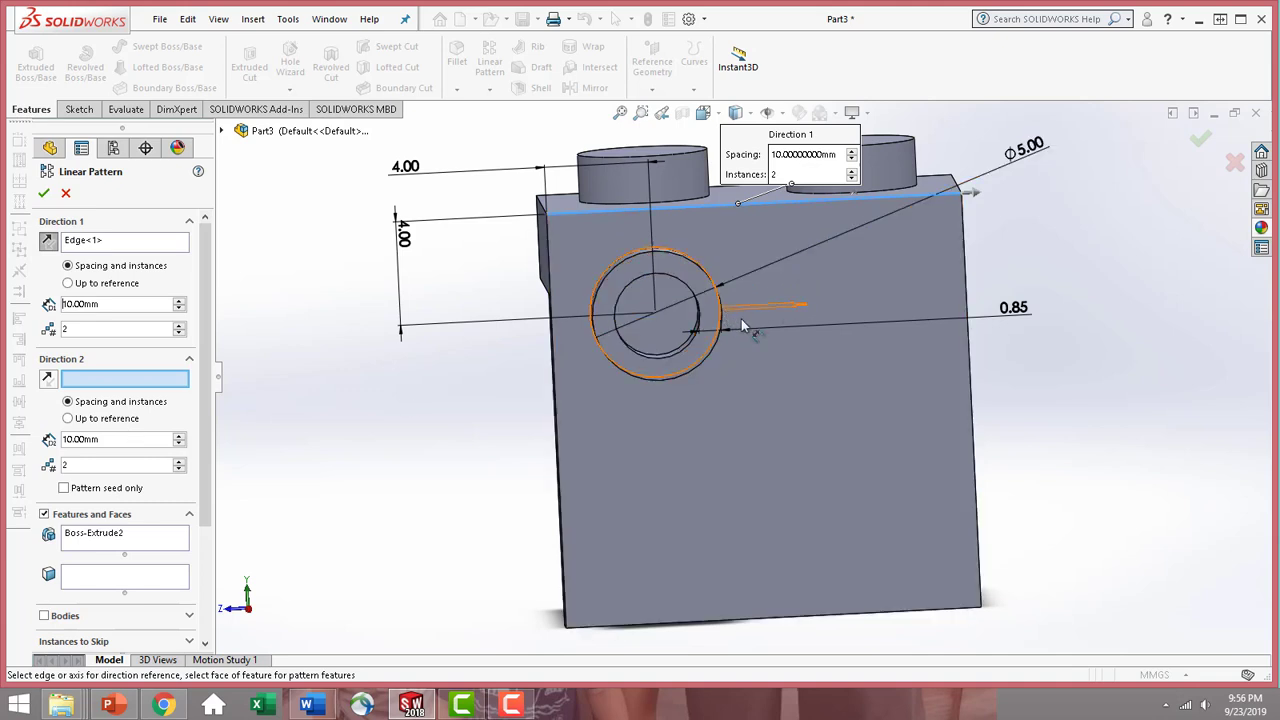
double_click(113, 304)
text(8)
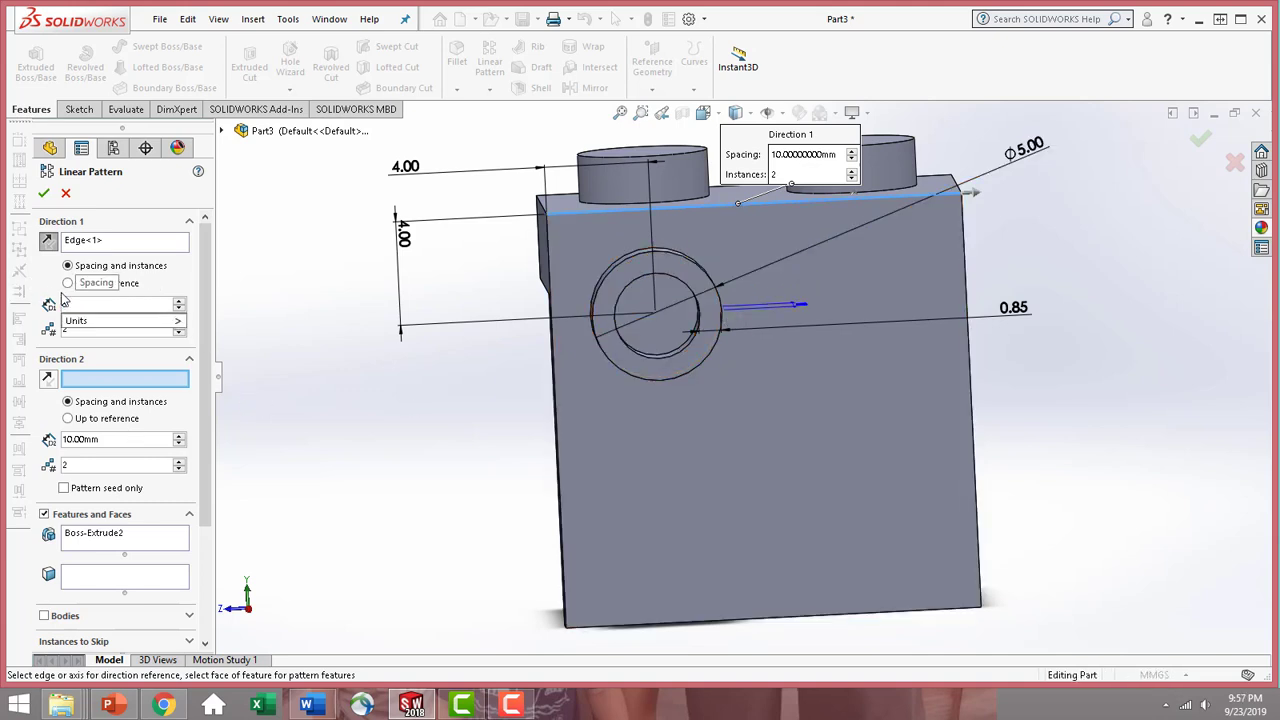
key(Return)
click(94, 334)
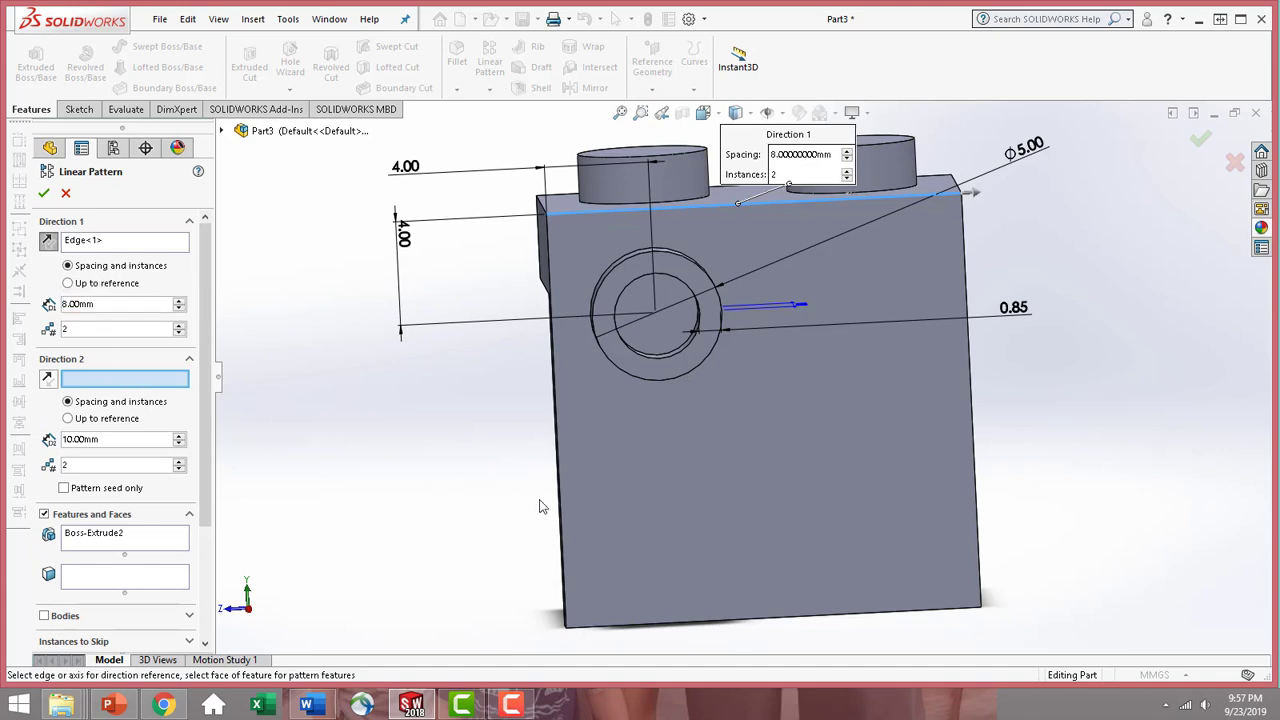
- Add the plate's vertical edge as second direction, set 4 instances for the first direction and 8 mm spacing for the second, and create the pattern
click(565, 517)
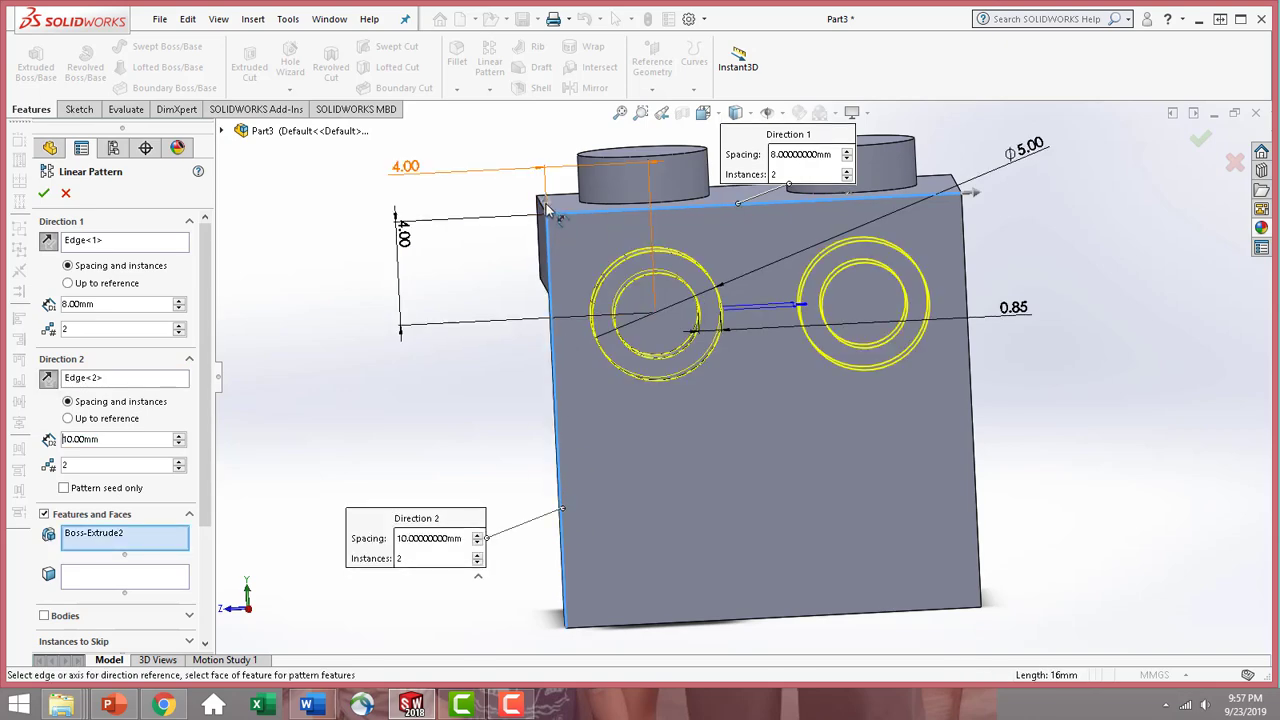
text(4)
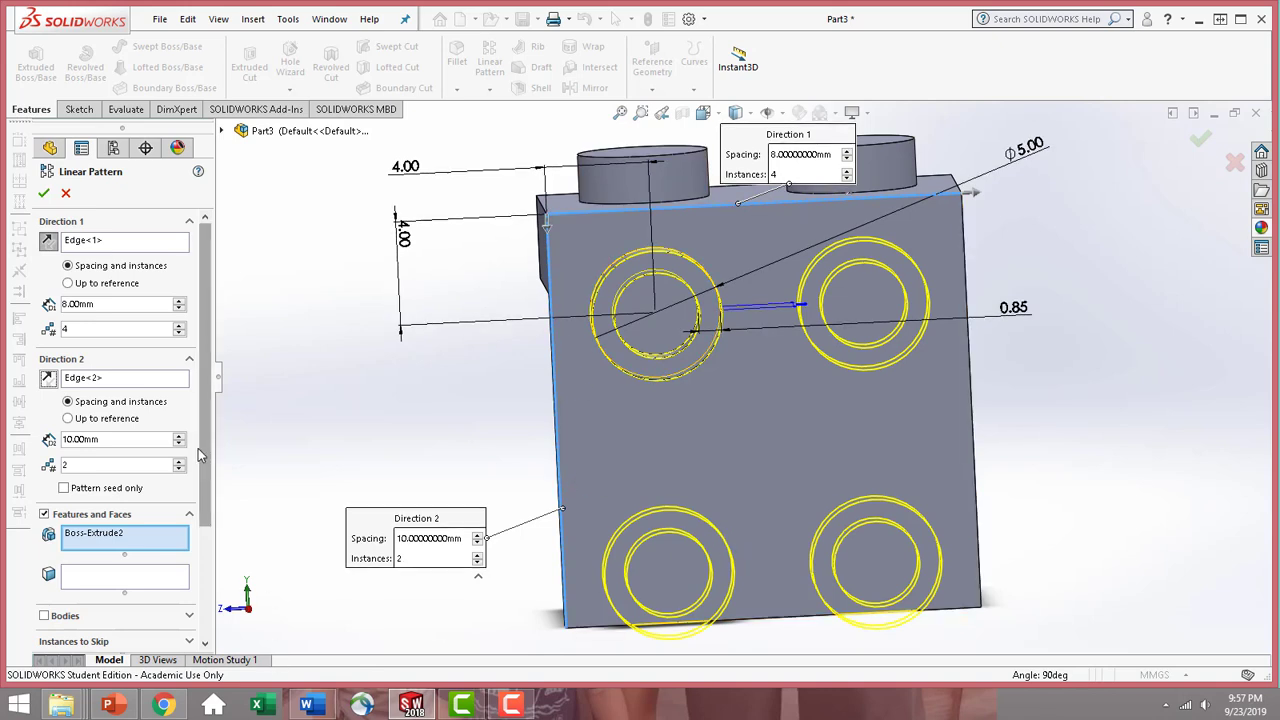
double_click(130, 441)
text(8)
key(Return)
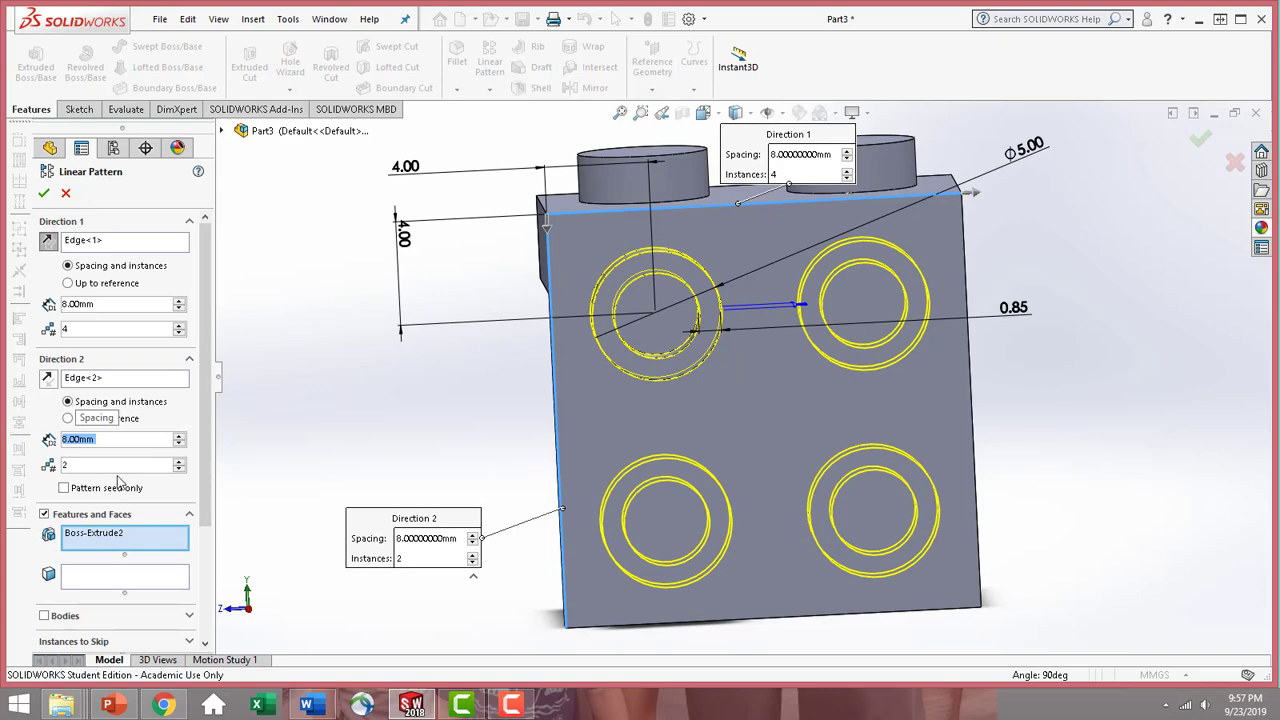
click(44, 193)
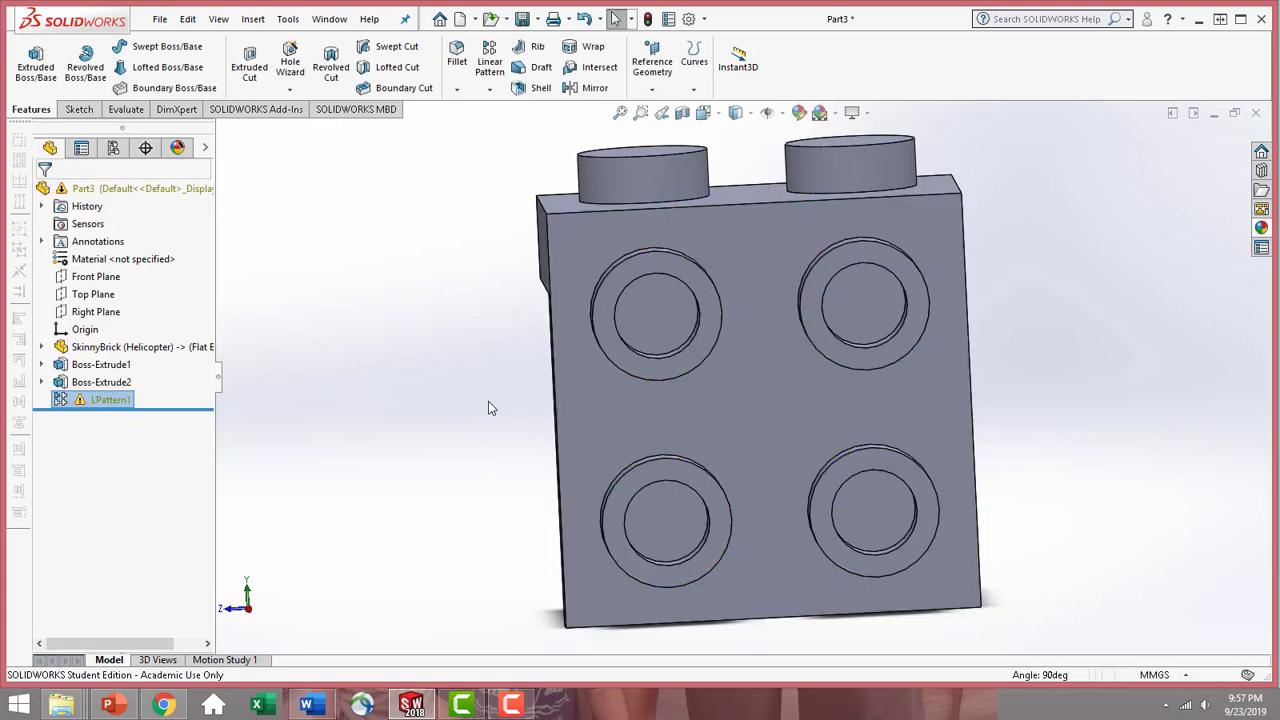
- Apply a white colour appearance from the standard swatches to the whole part
scroll(488, 405, up, 3)
middle_drag(485, 379, 785, 293)
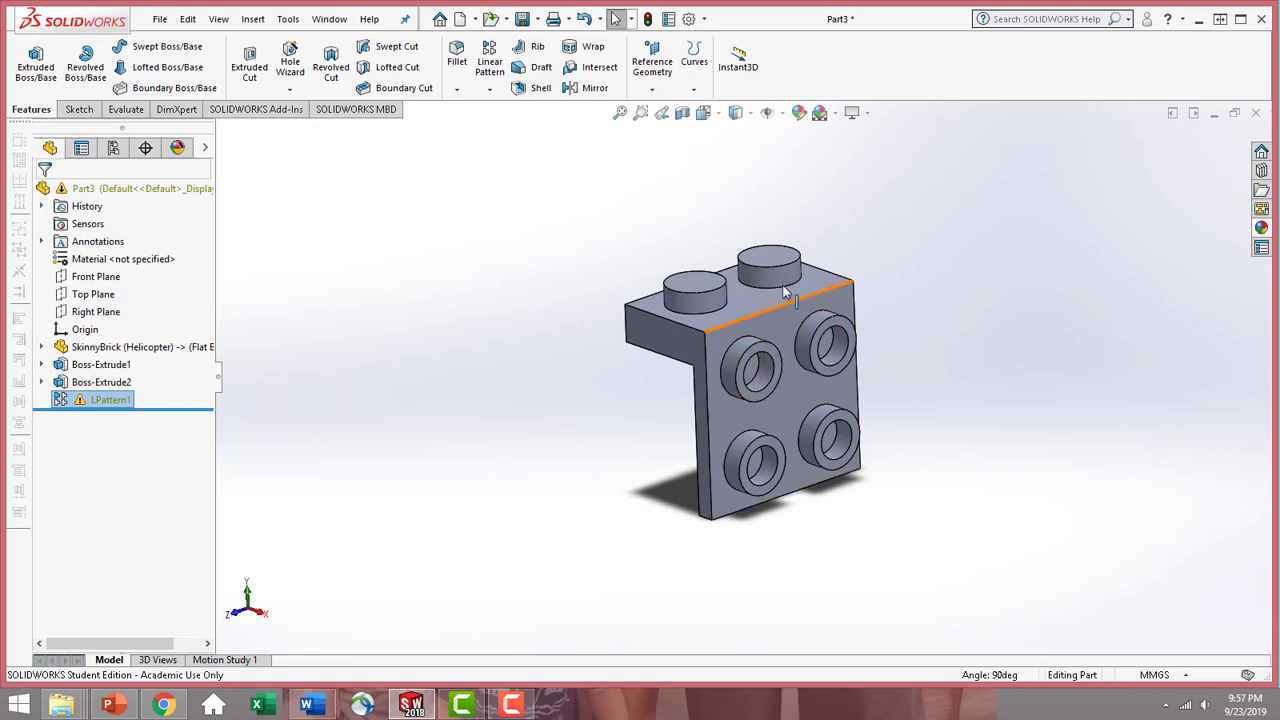
click(759, 305)
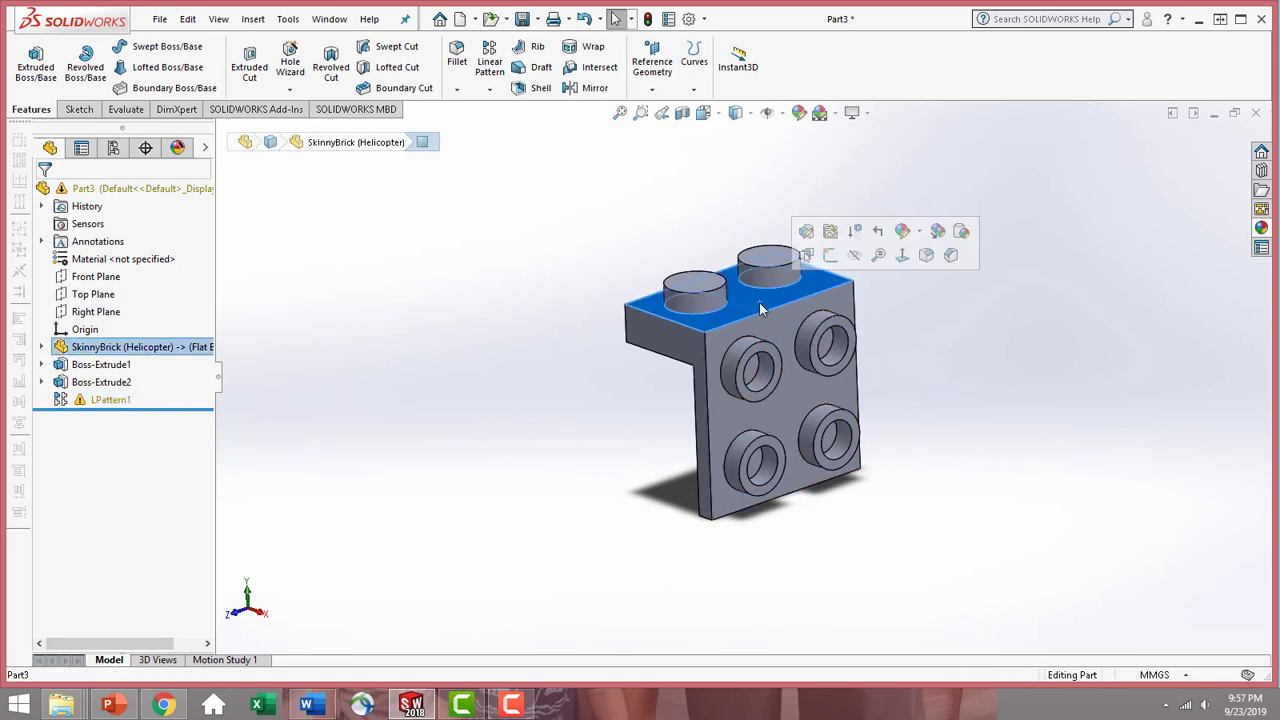
click(905, 233)
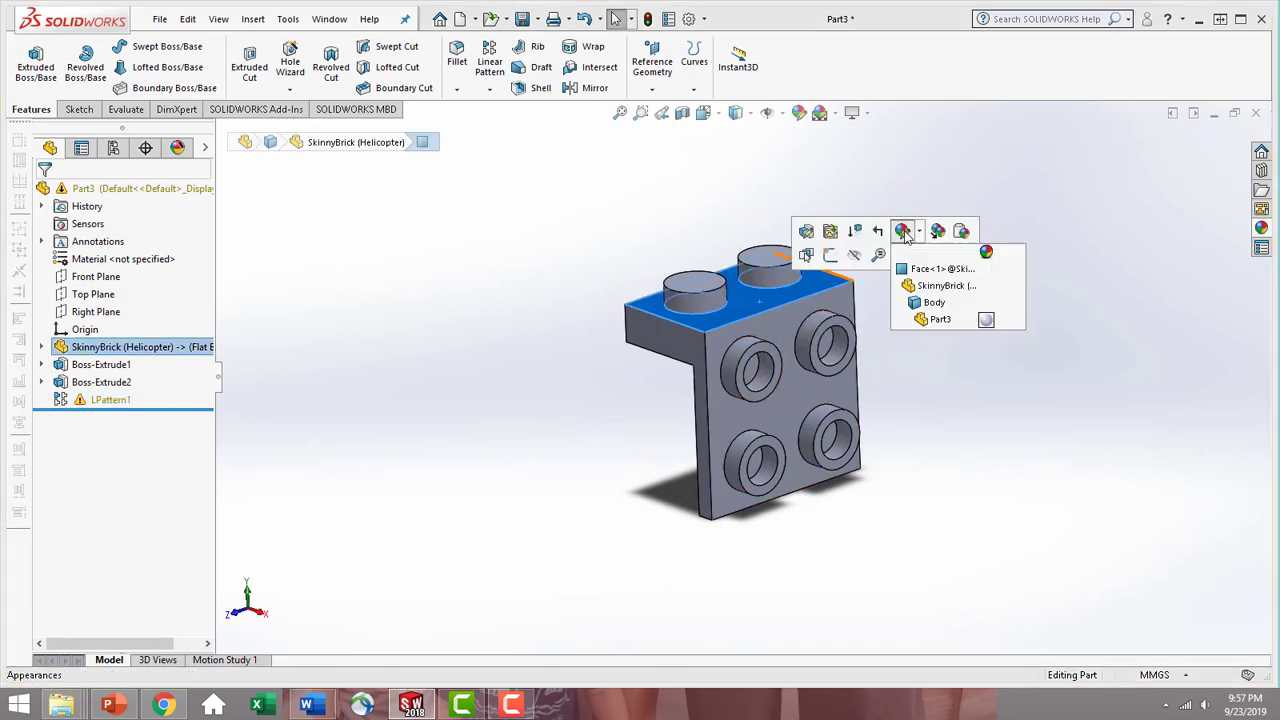
click(948, 326)
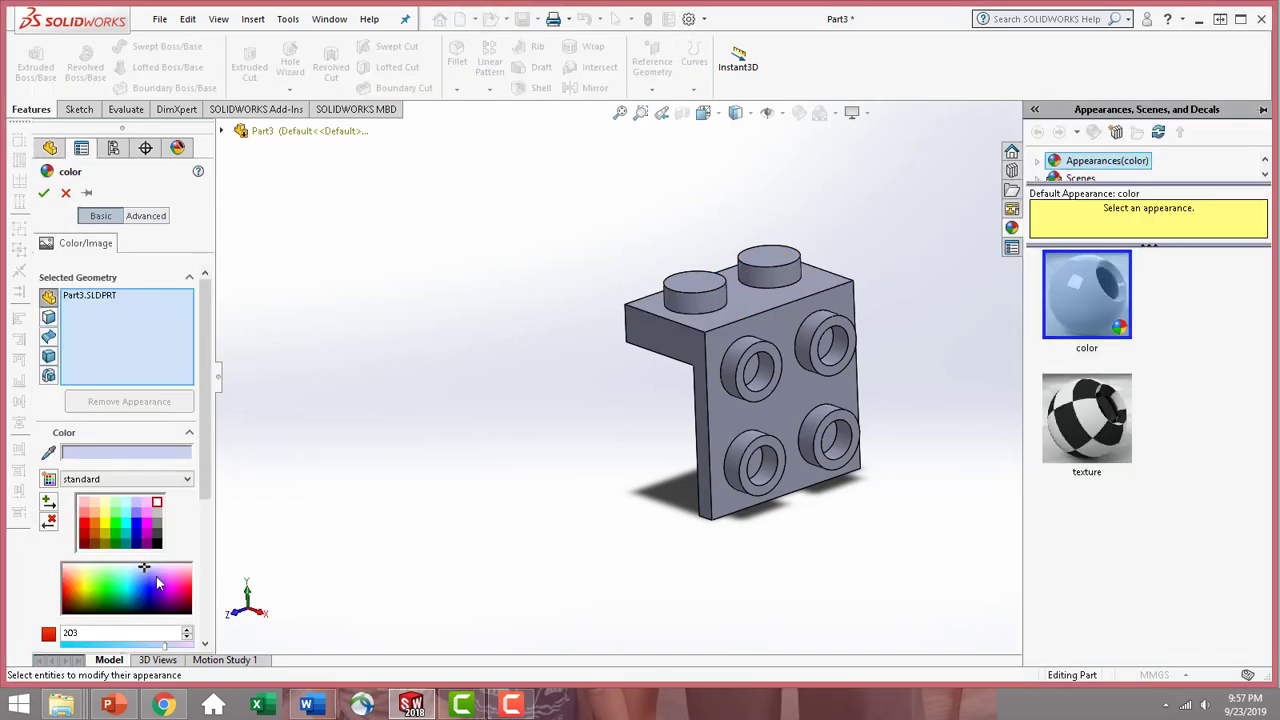
click(156, 505)
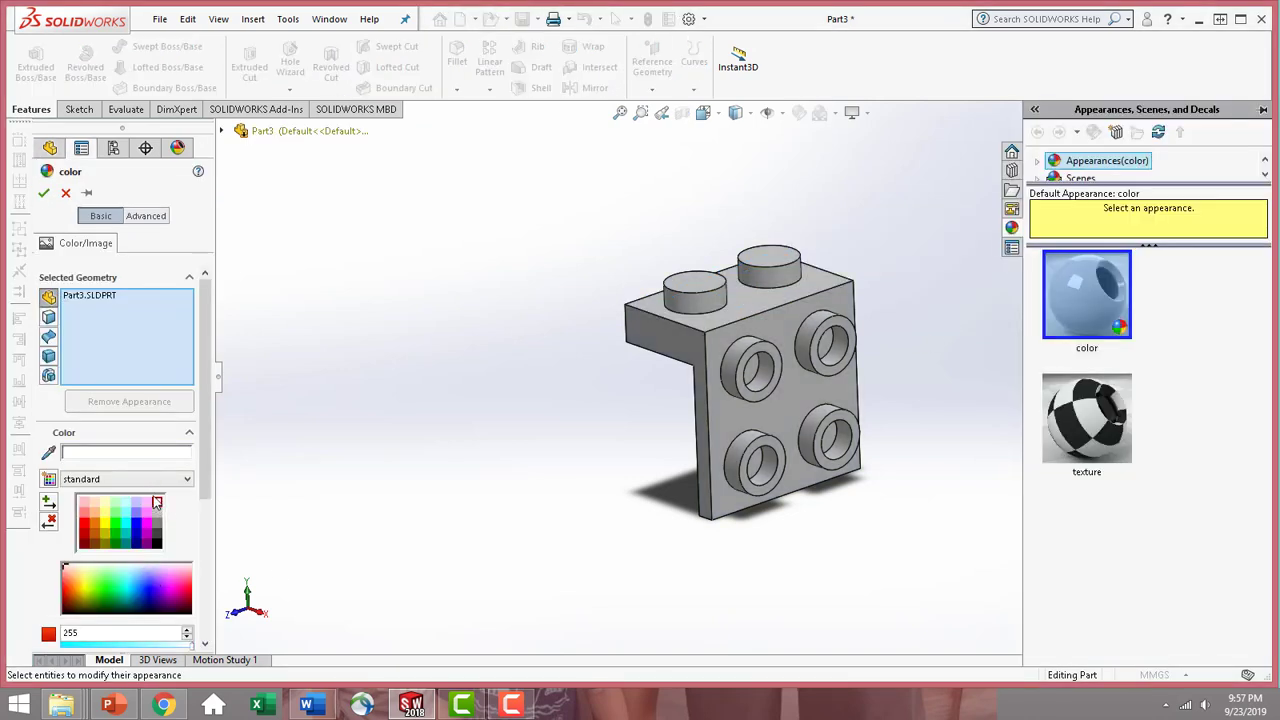
click(43, 192)
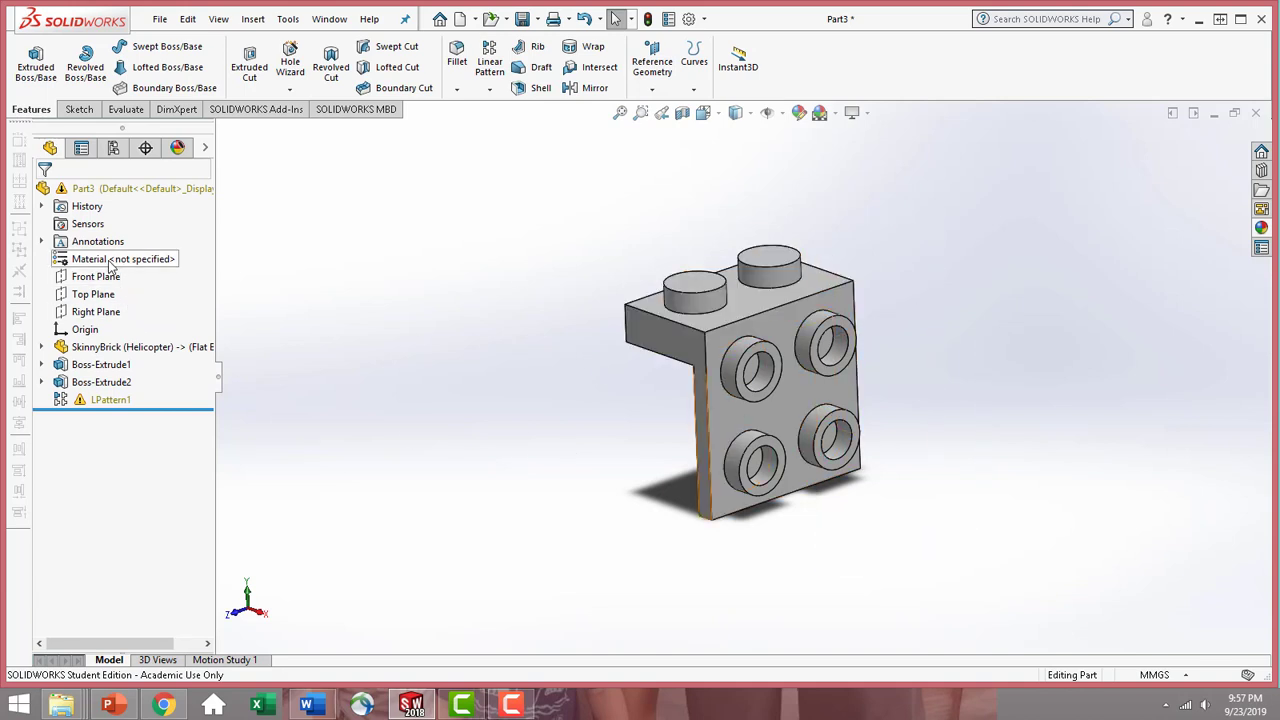
- Assign the ABS material from the Plastics category to the part
click(93, 262)
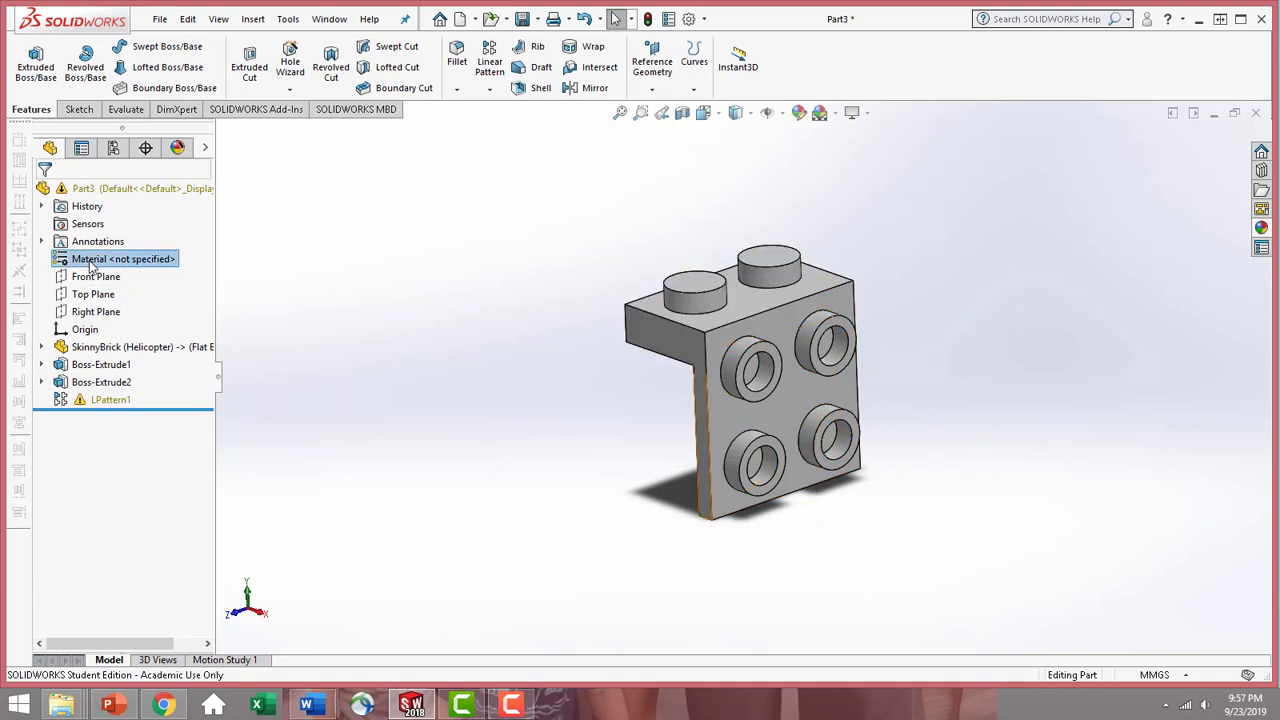
right_click(90, 262)
click(140, 273)
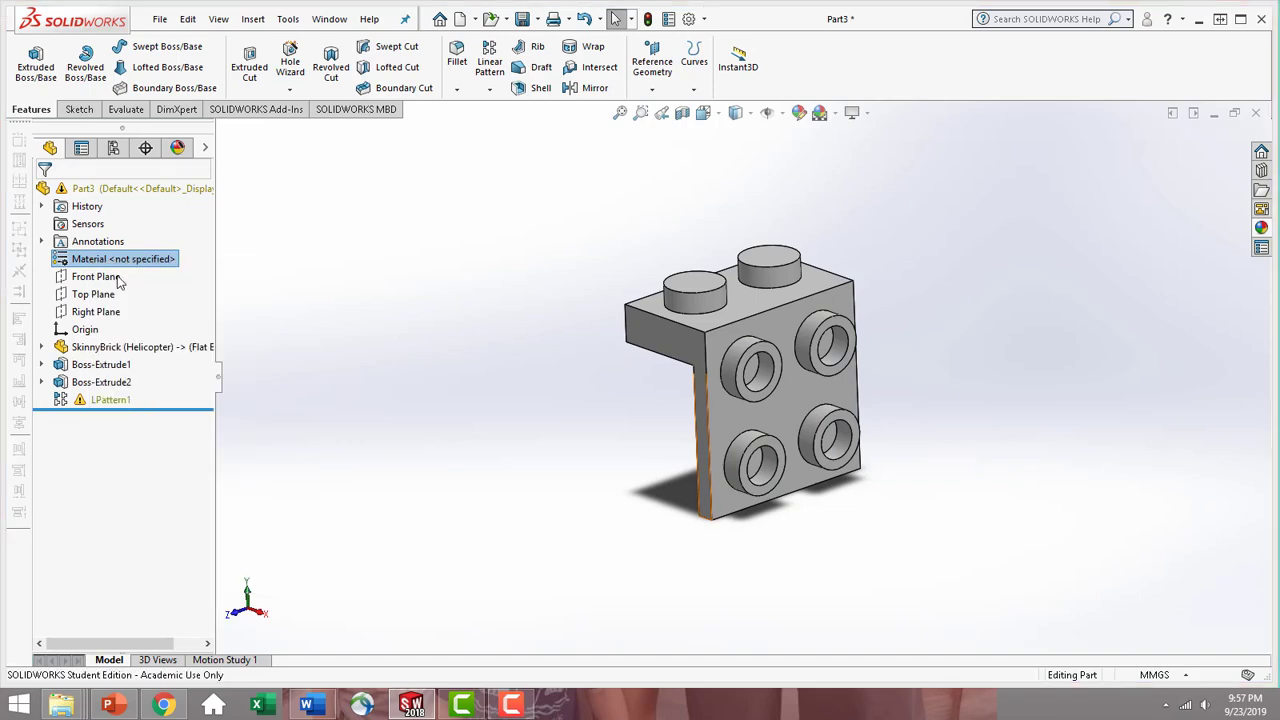
drag(564, 239, 564, 421)
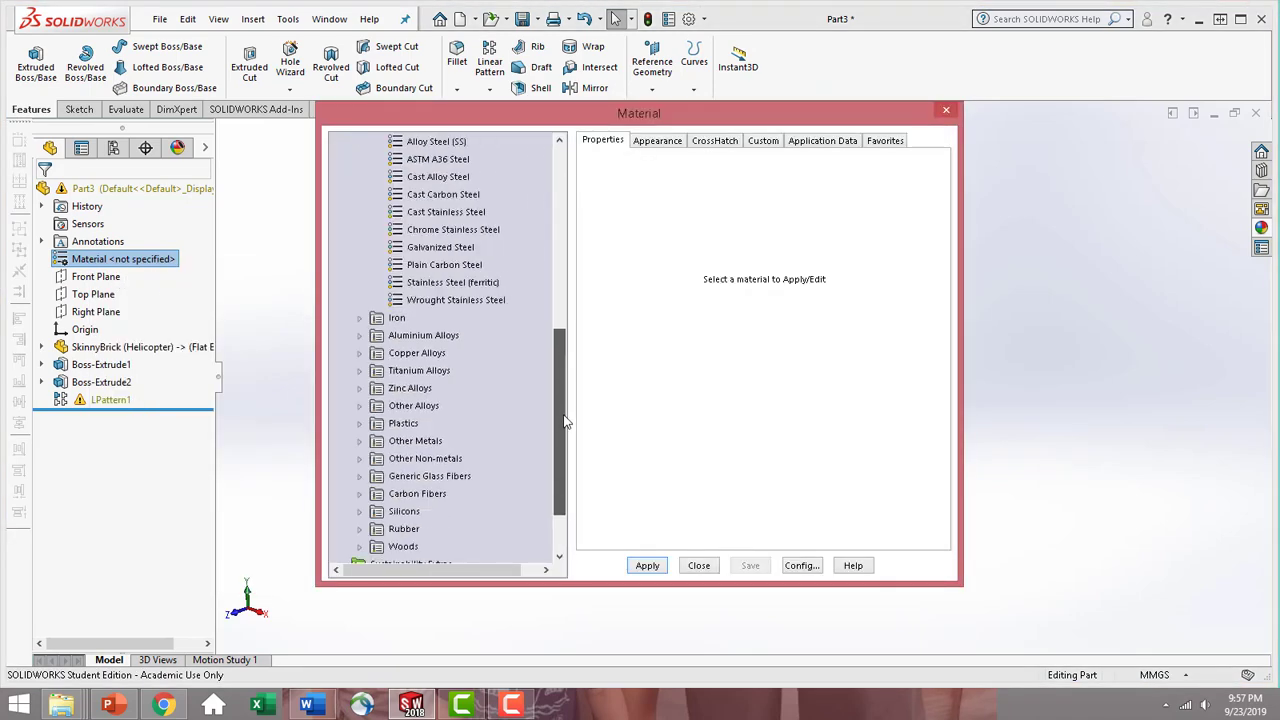
click(388, 425)
double_click(380, 425)
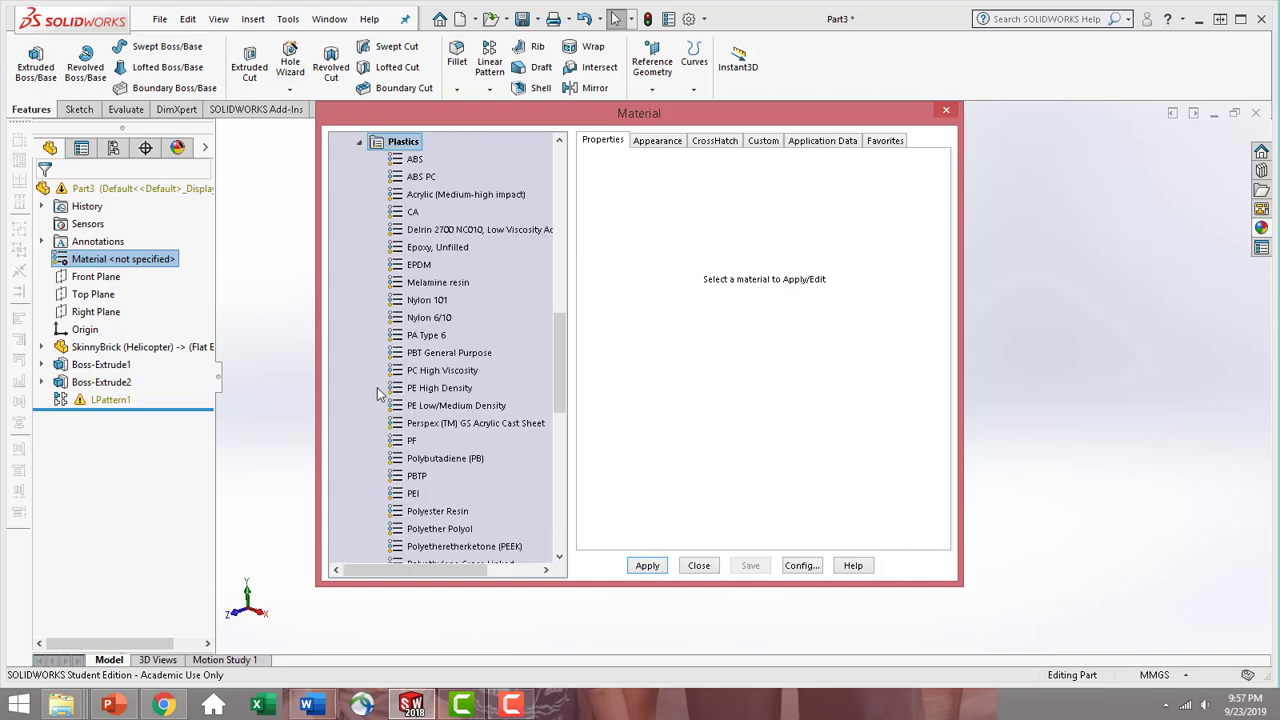
click(414, 161)
click(647, 566)
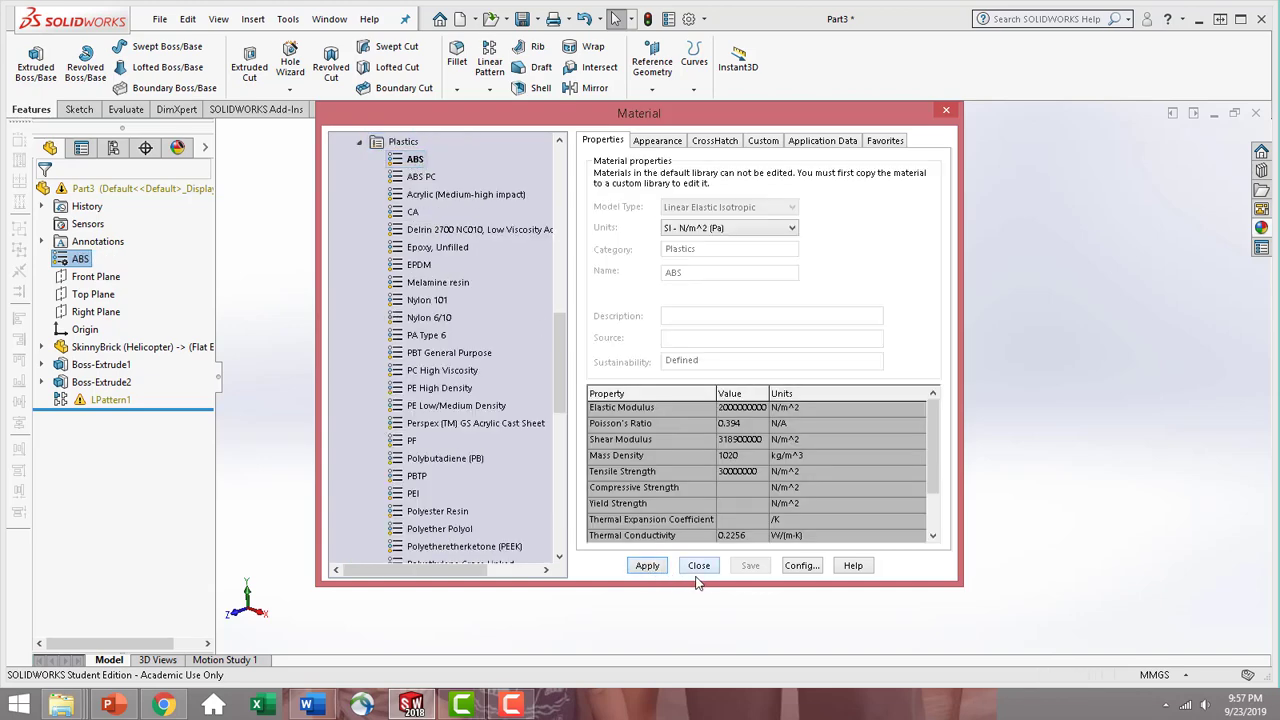
click(699, 566)
- Edit the linear pattern of the ring studs to 2 instances in the first direction
middle_drag(542, 447, 334, 432)
click(110, 401)
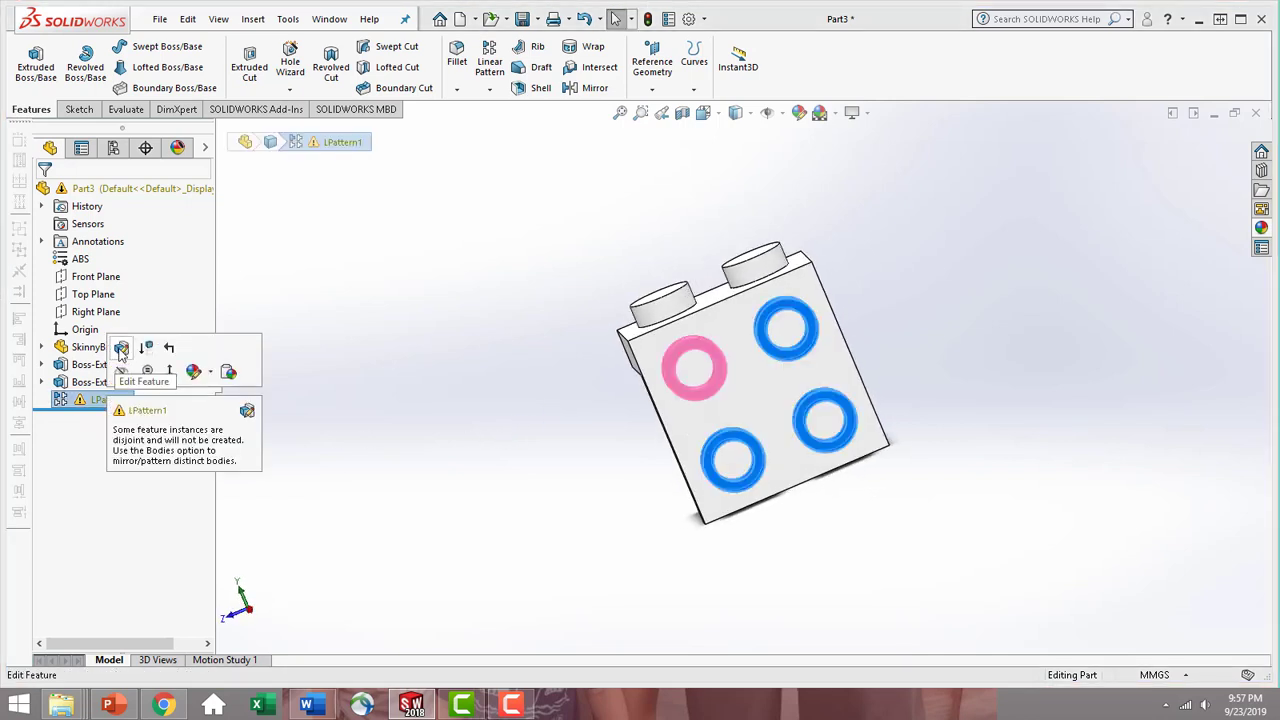
click(120, 350)
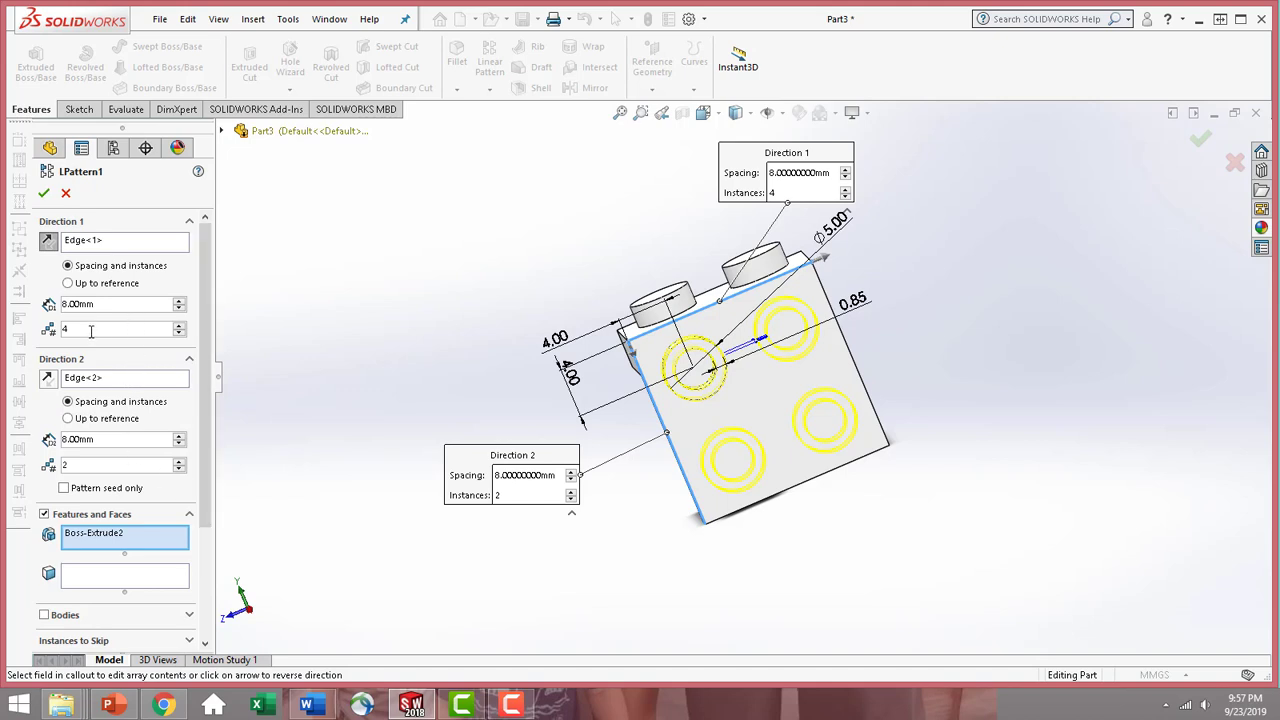
text(2)
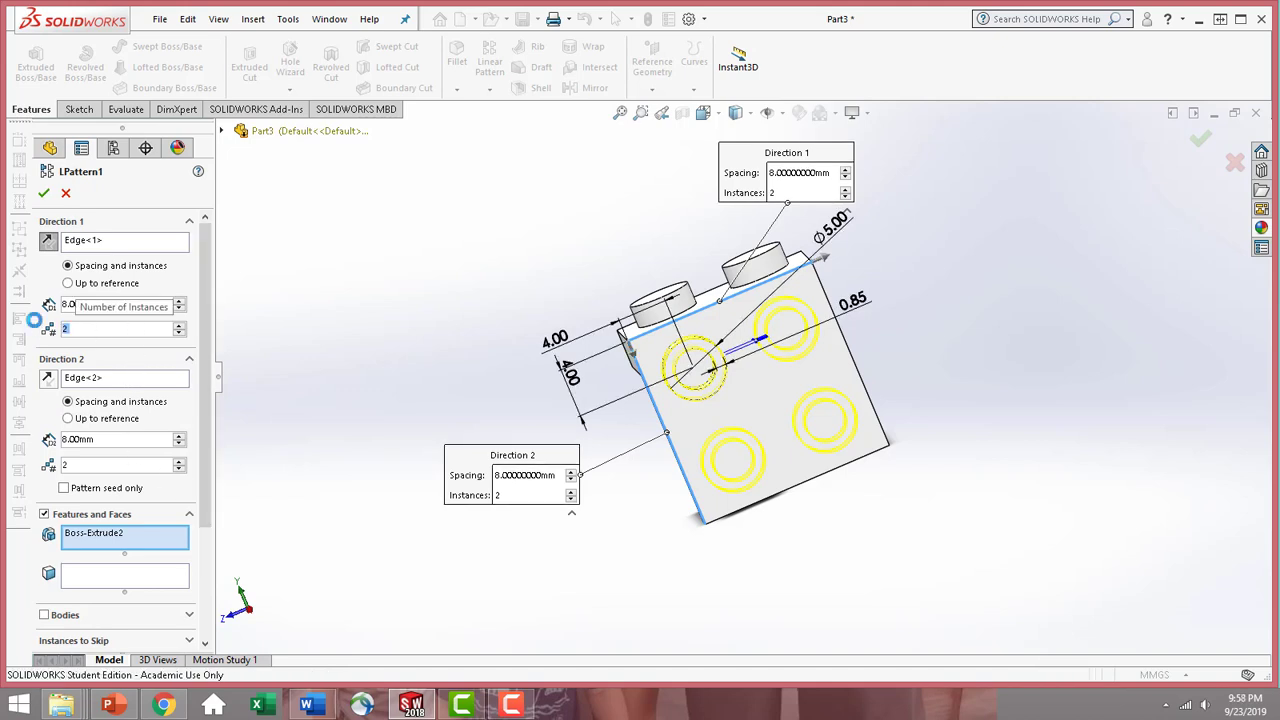
click(42, 195)
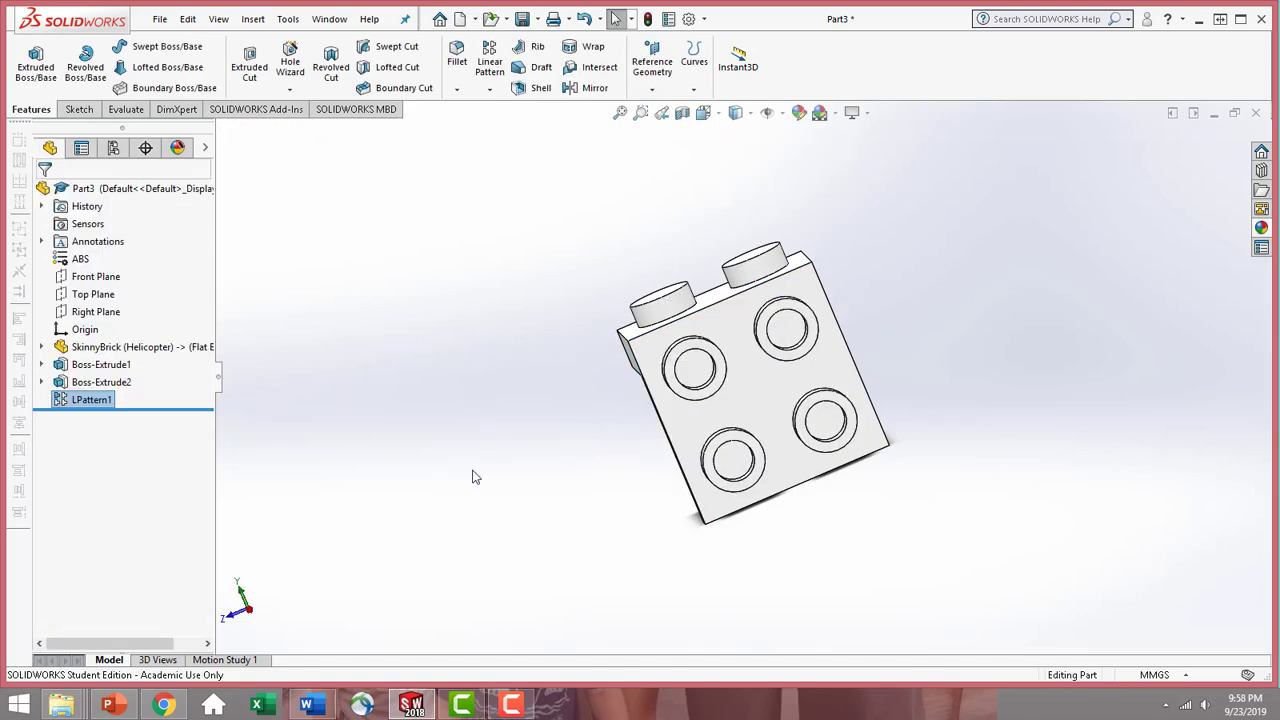
- Save the part as 4615649 in the LEGO PARTS (Helicopter) folder under LEGO Project Milestones and close it
mouse_move(536, 421)
middle_down()
mouse_move(397, 414)
mouse_move(606, 451)
mouse_move(657, 403)
mouse_move(545, 407)
middle_up()
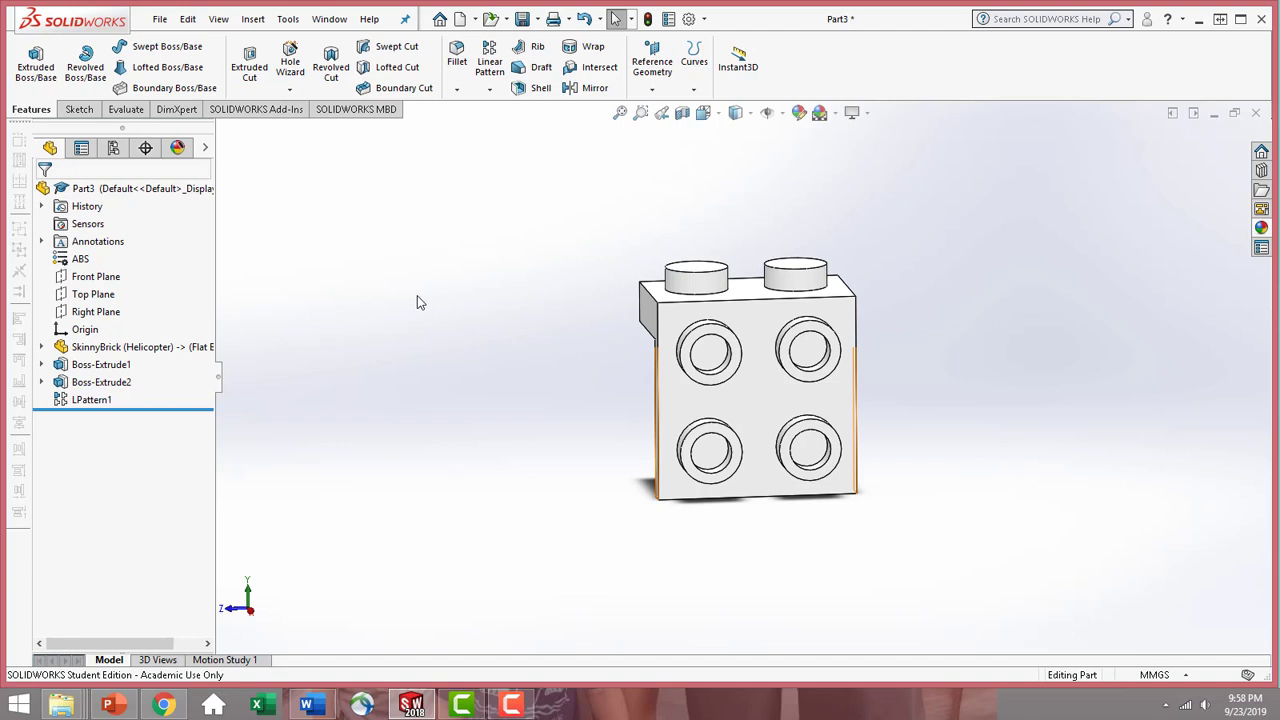
click(159, 20)
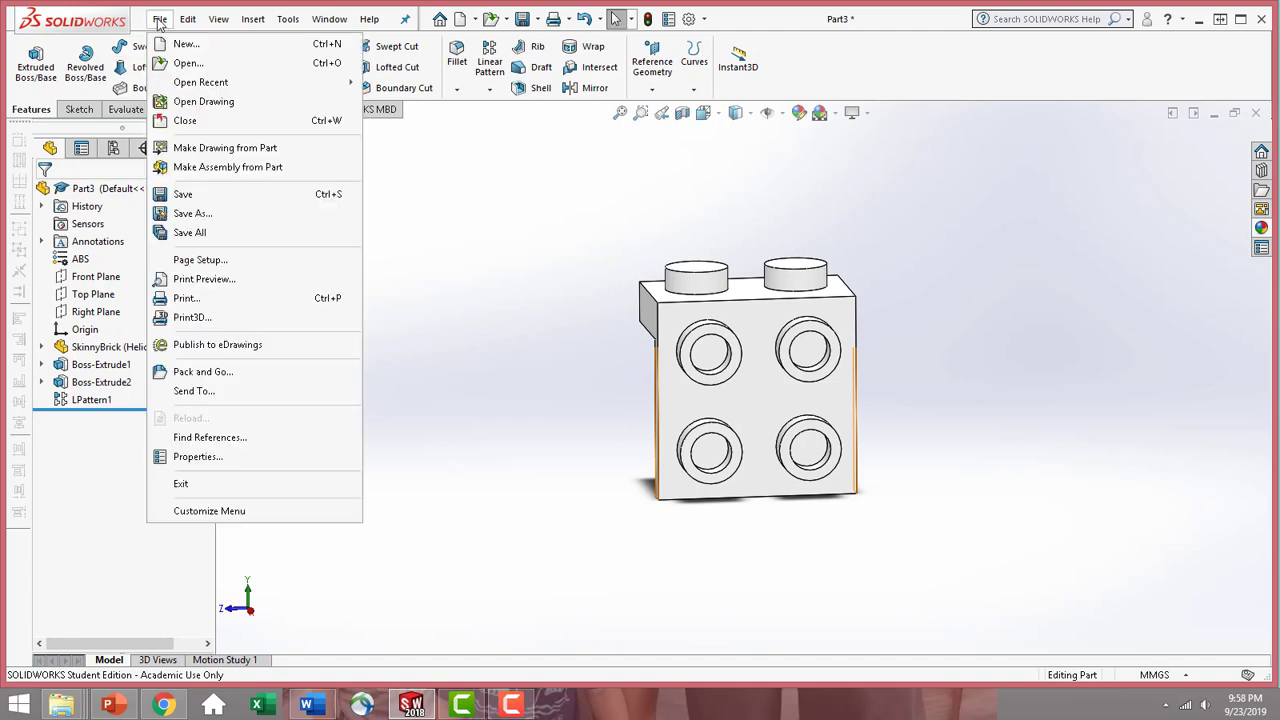
click(221, 215)
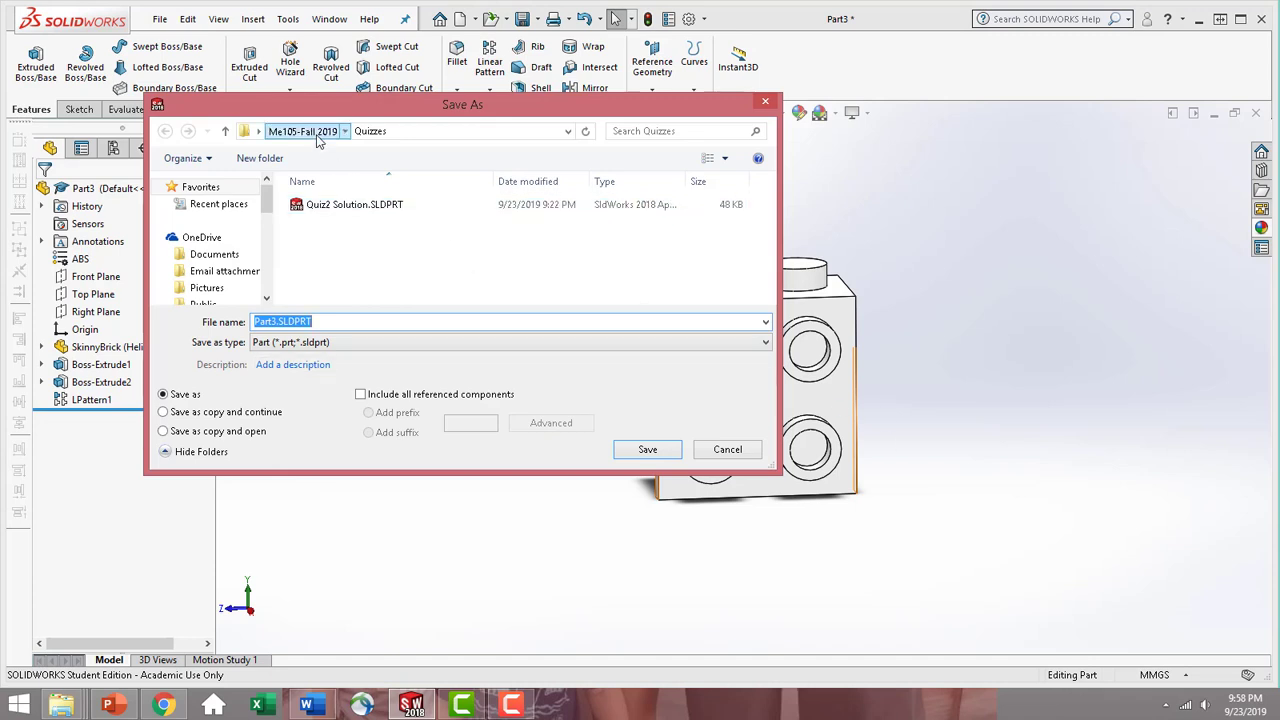
click(318, 136)
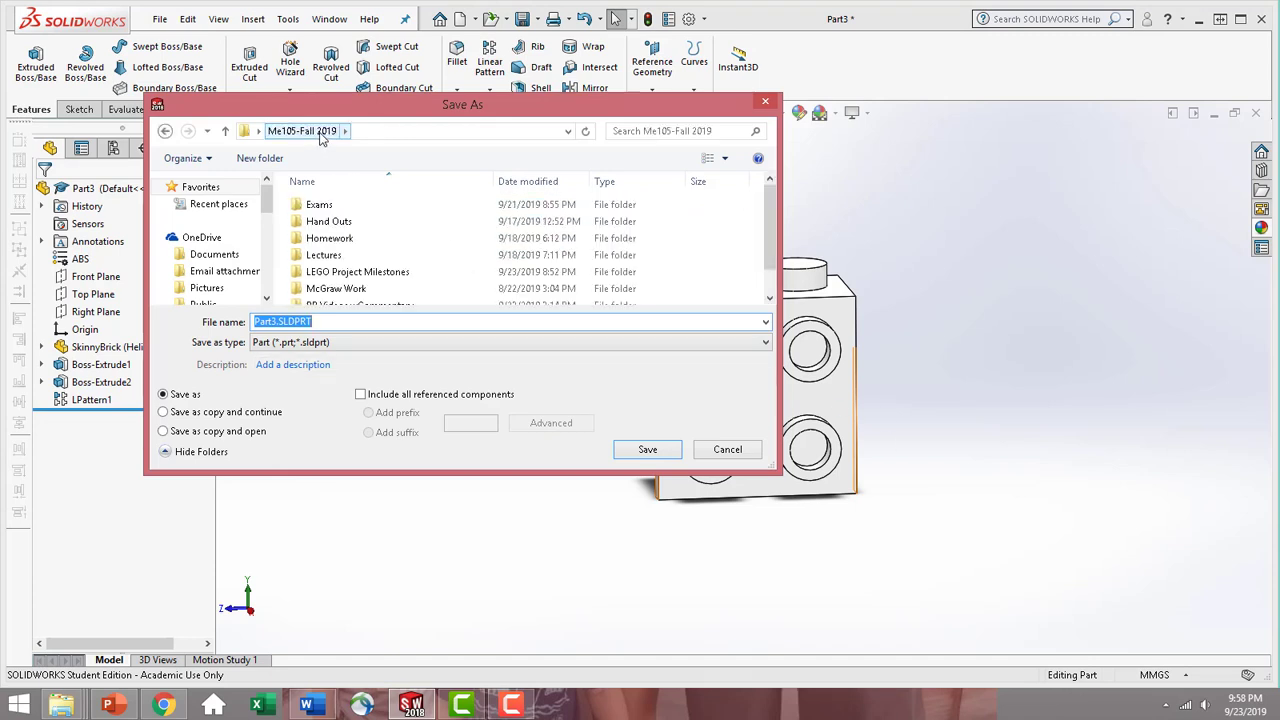
double_click(420, 272)
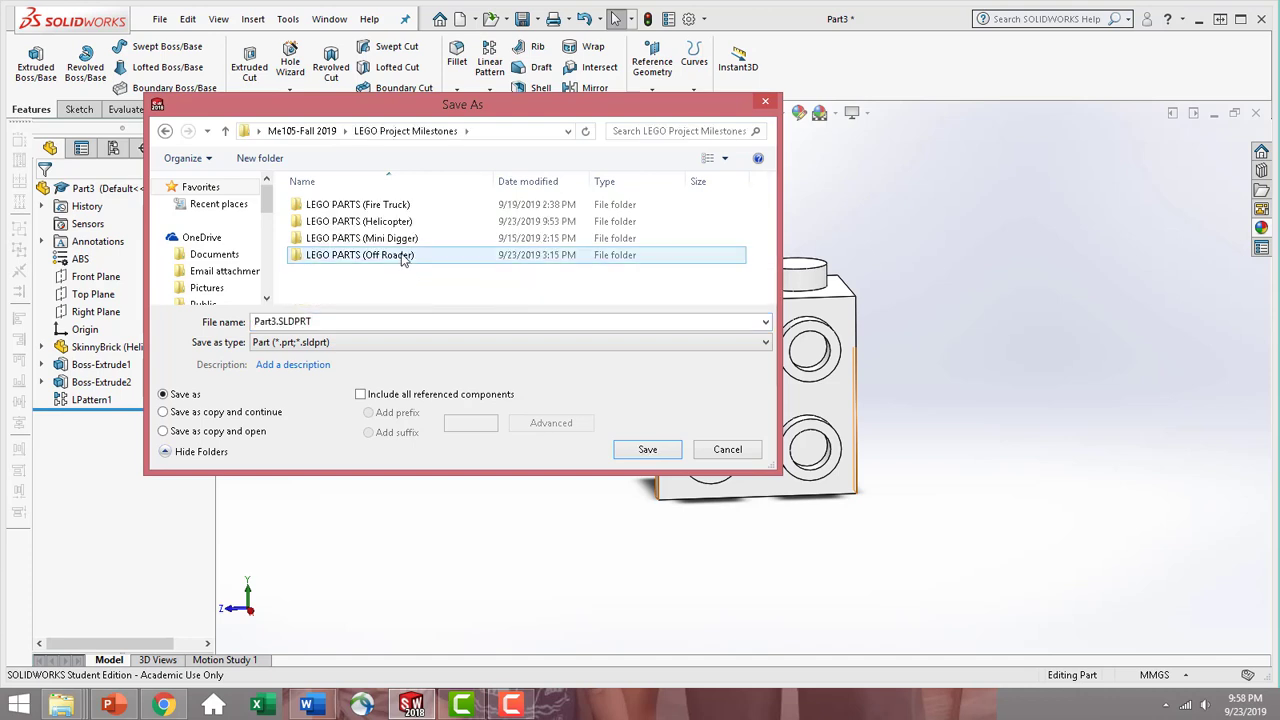
double_click(401, 223)
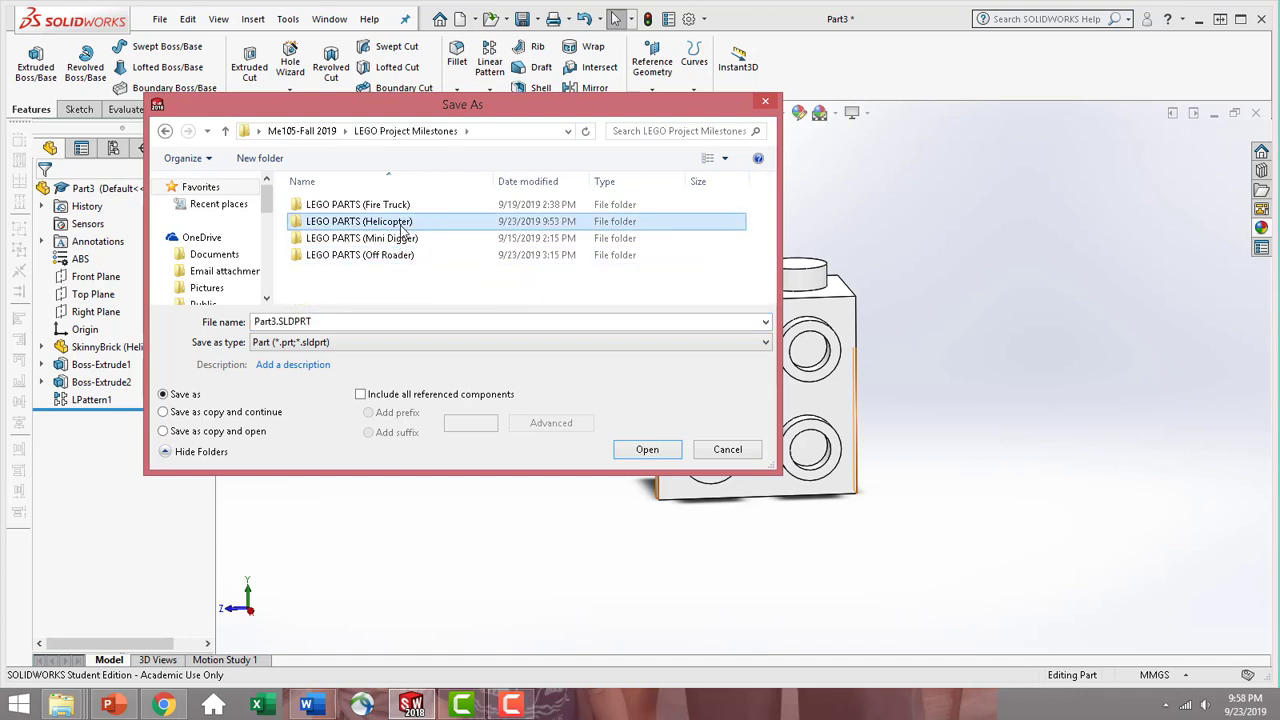
click(350, 321)
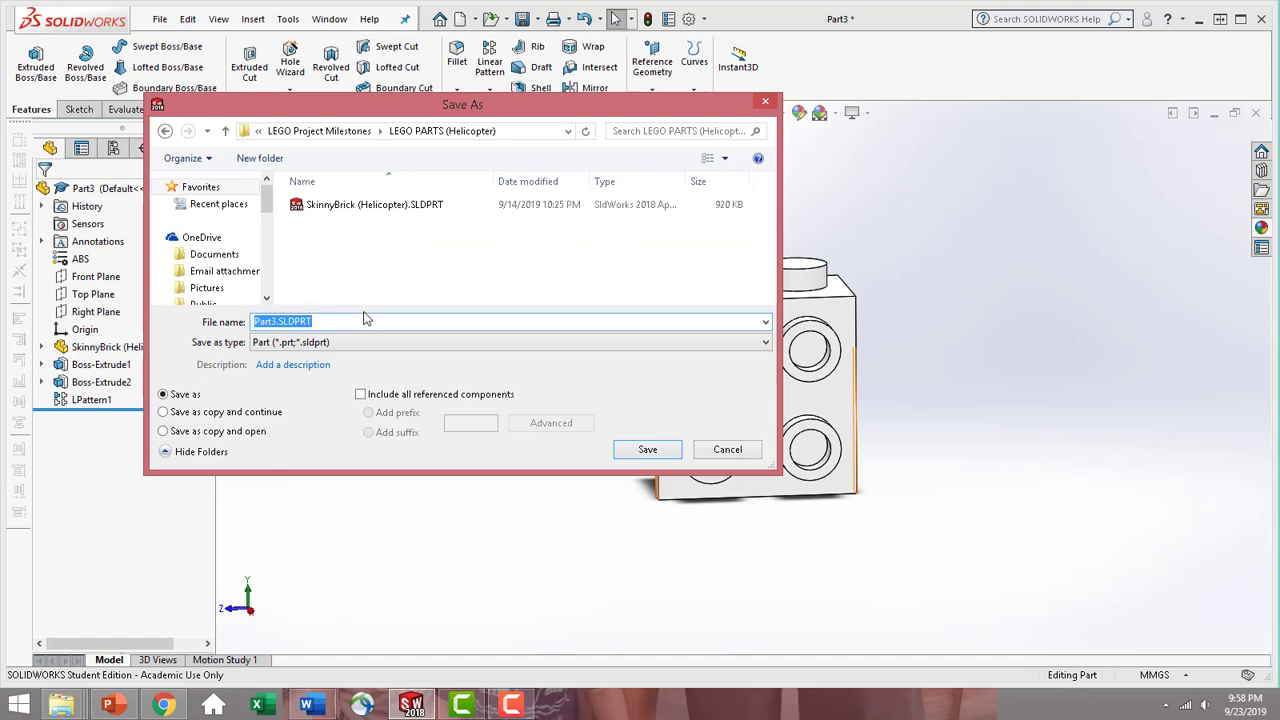
text(4615649)
click(648, 451)
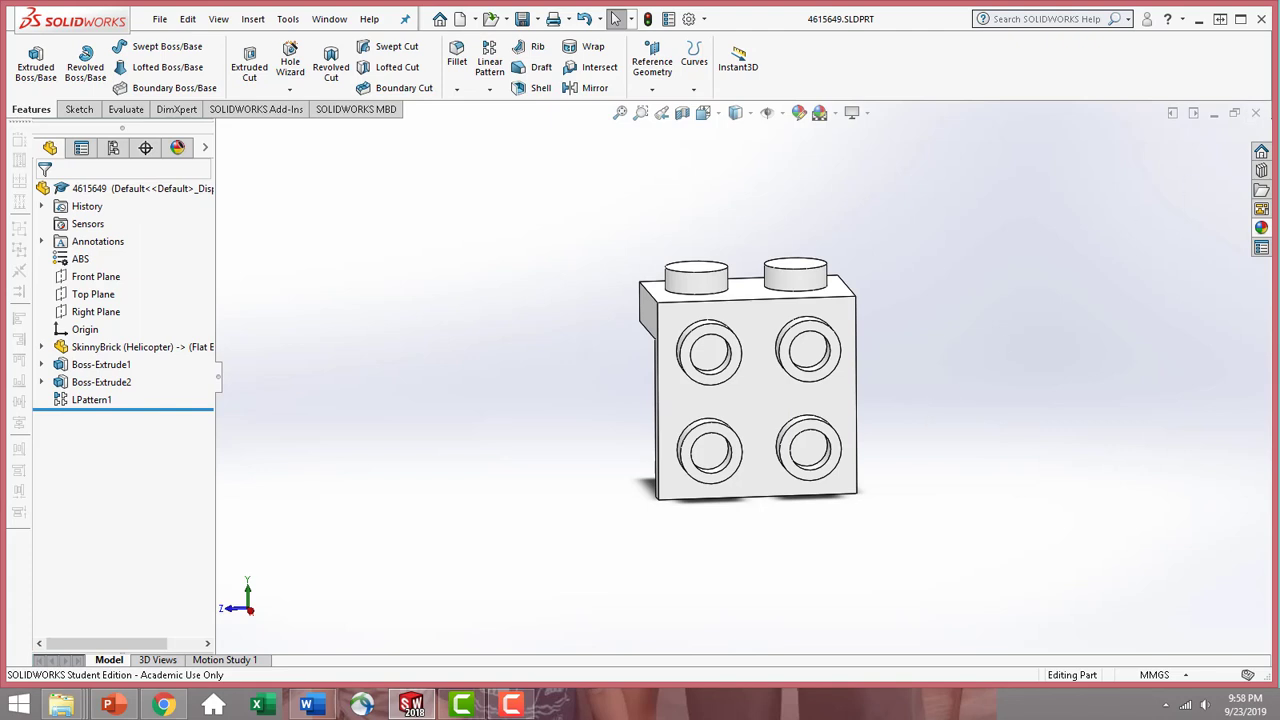
click(1256, 112)
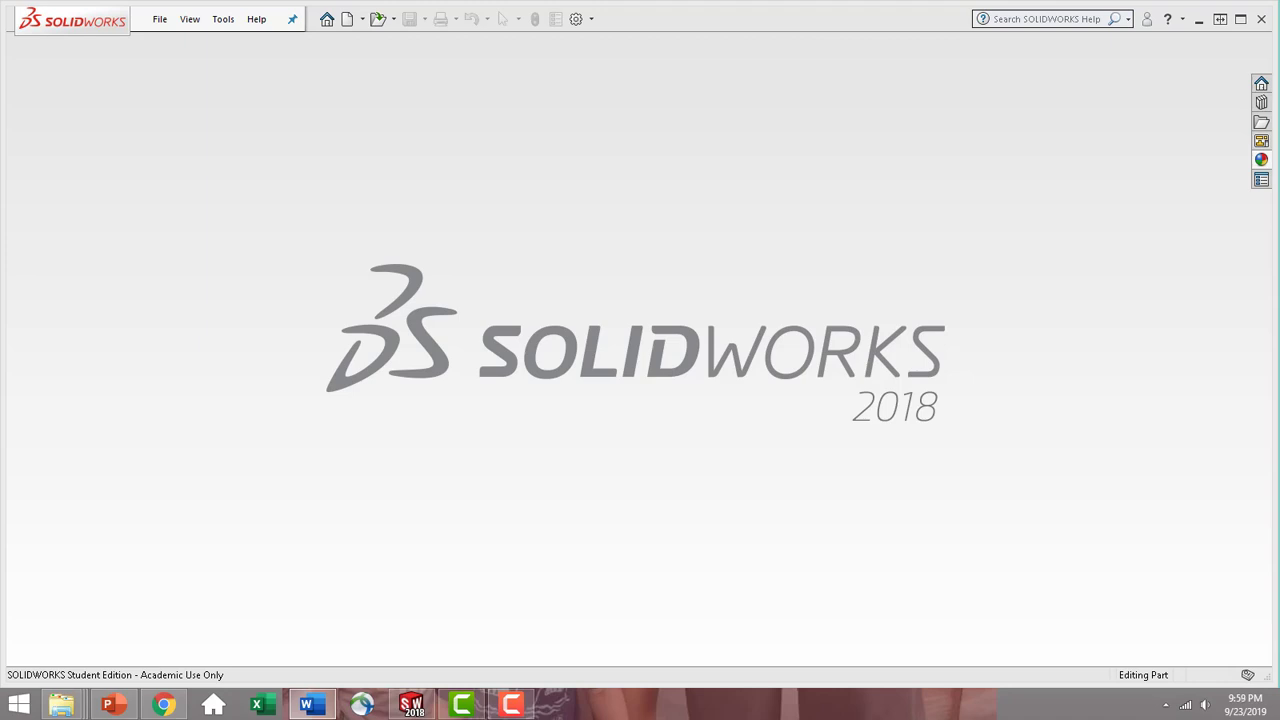
- Create a new part document and set its unit system to MMGS
click(346, 20)
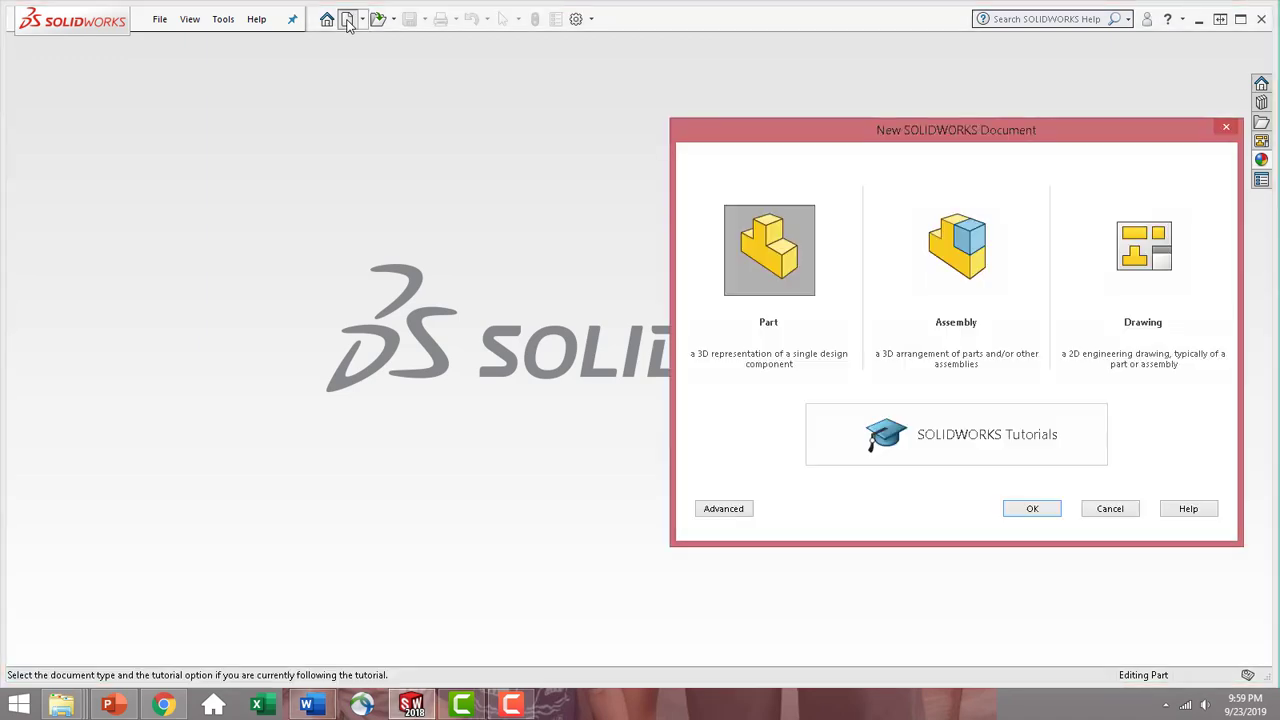
double_click(785, 245)
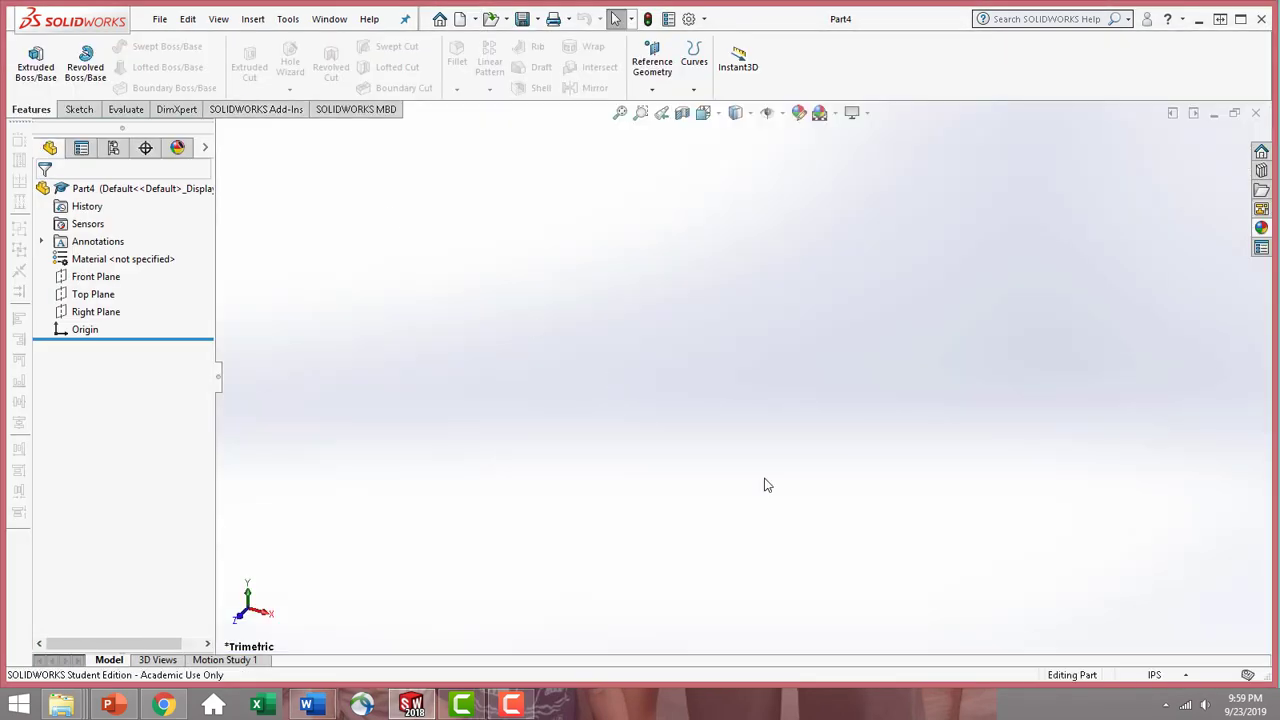
click(1185, 674)
click(1155, 607)
- Insert the SkinnyBrick (Helicopter) part from the LEGO PARTS (Helicopter) folder as the base of the new part
click(251, 20)
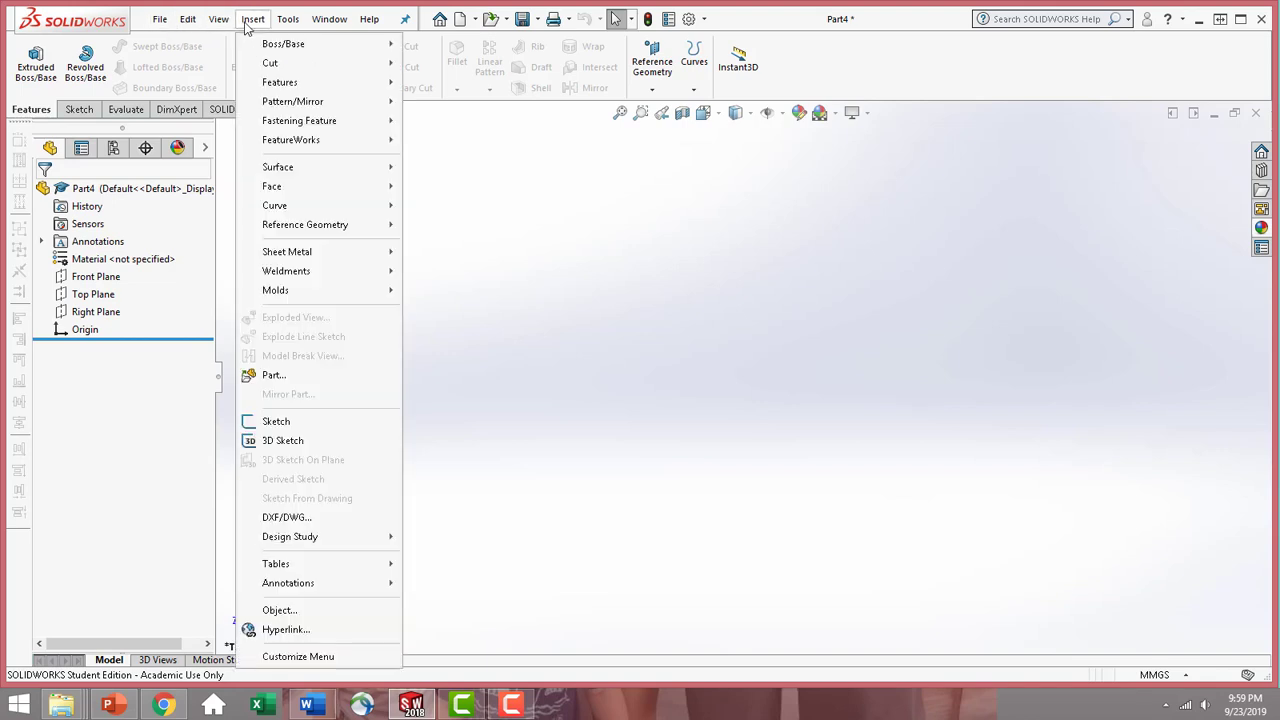
click(314, 376)
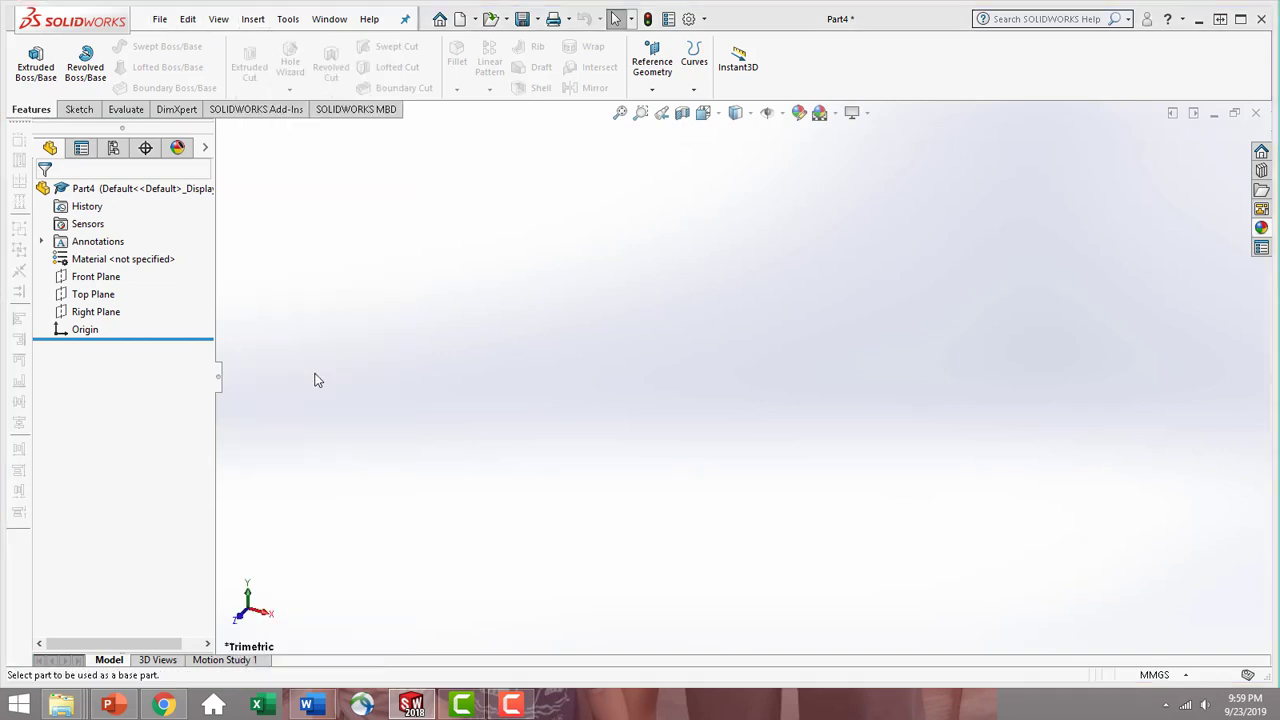
double_click(580, 231)
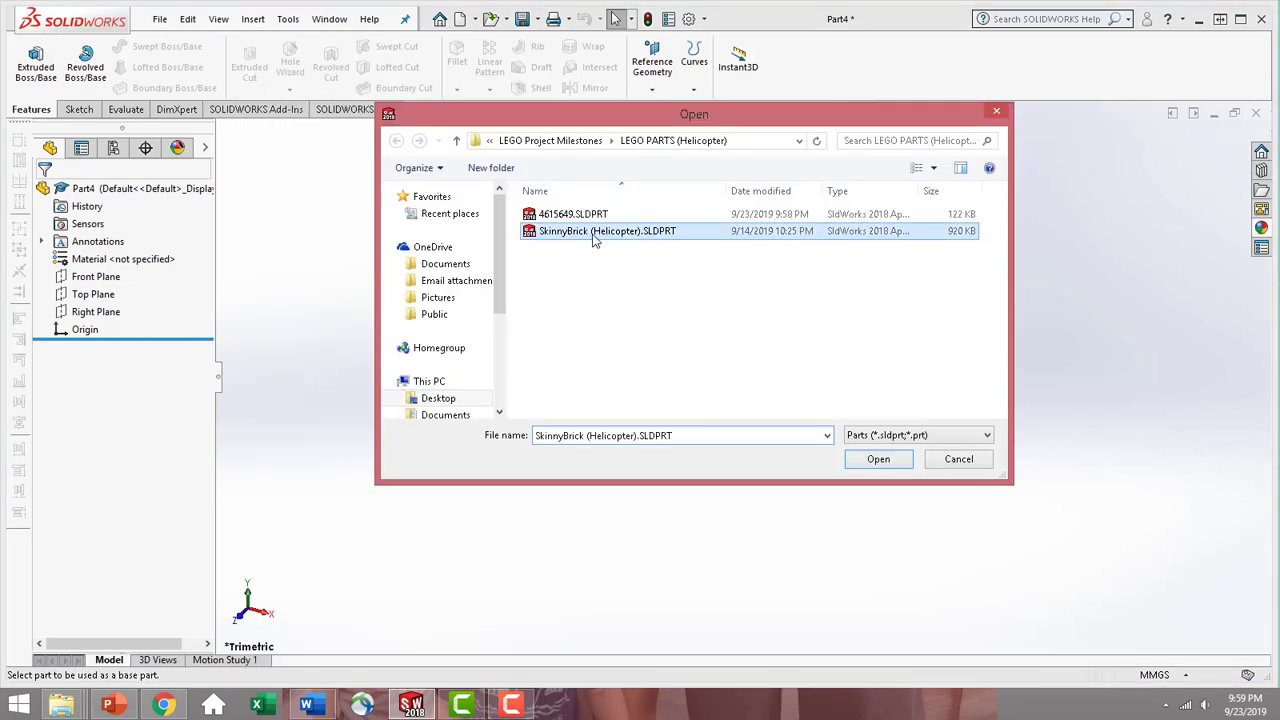
click(577, 417)
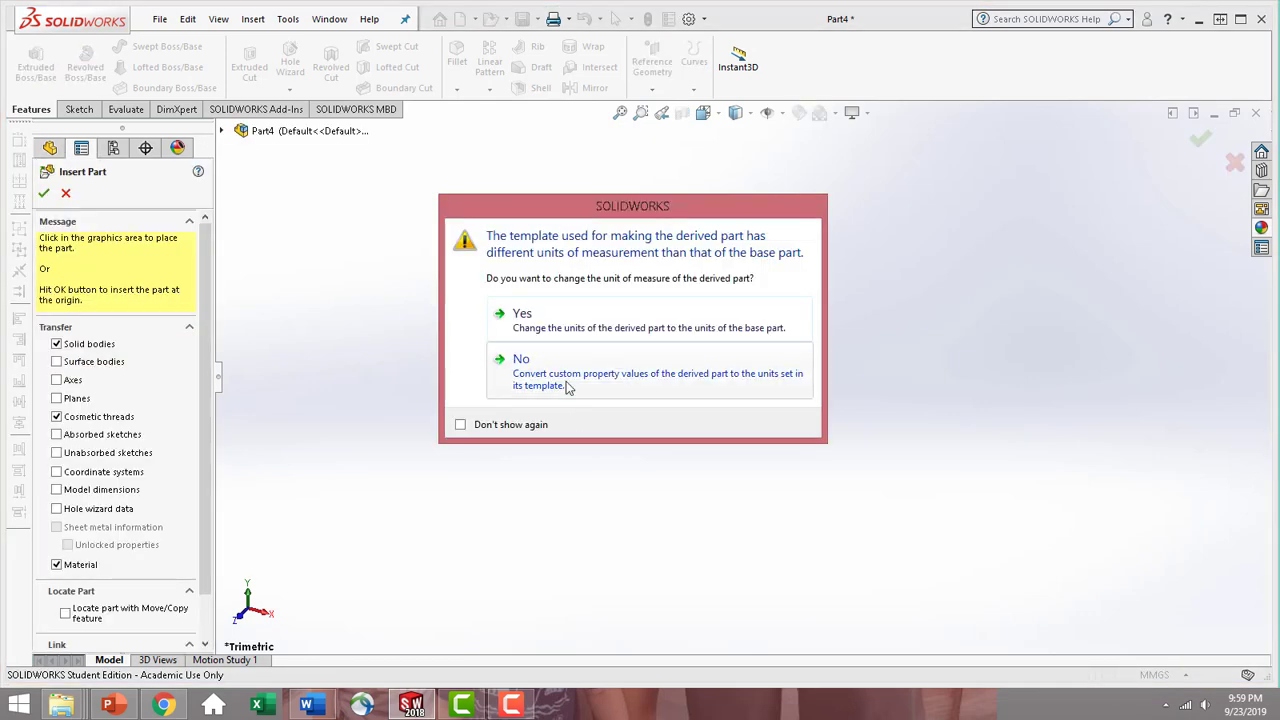
click(569, 469)
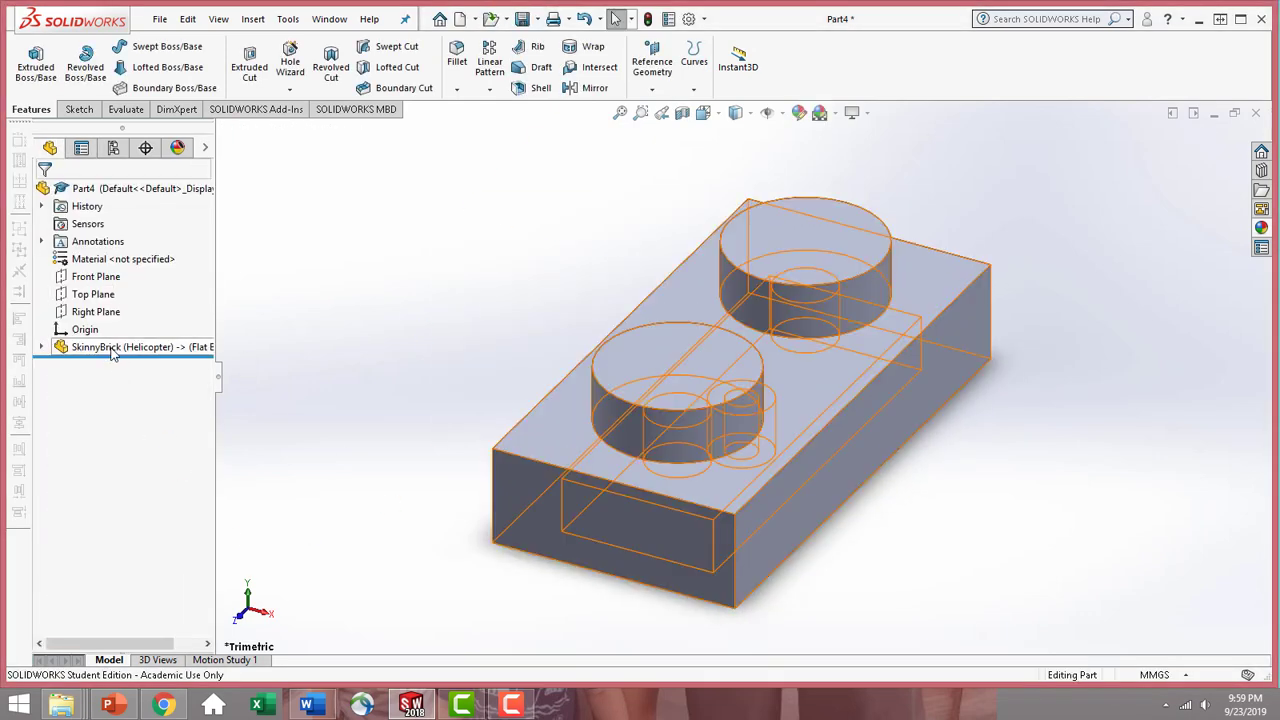
- Check the inserted brick's external references for the Flat Brick configuration and accept them
right_click(115, 348)
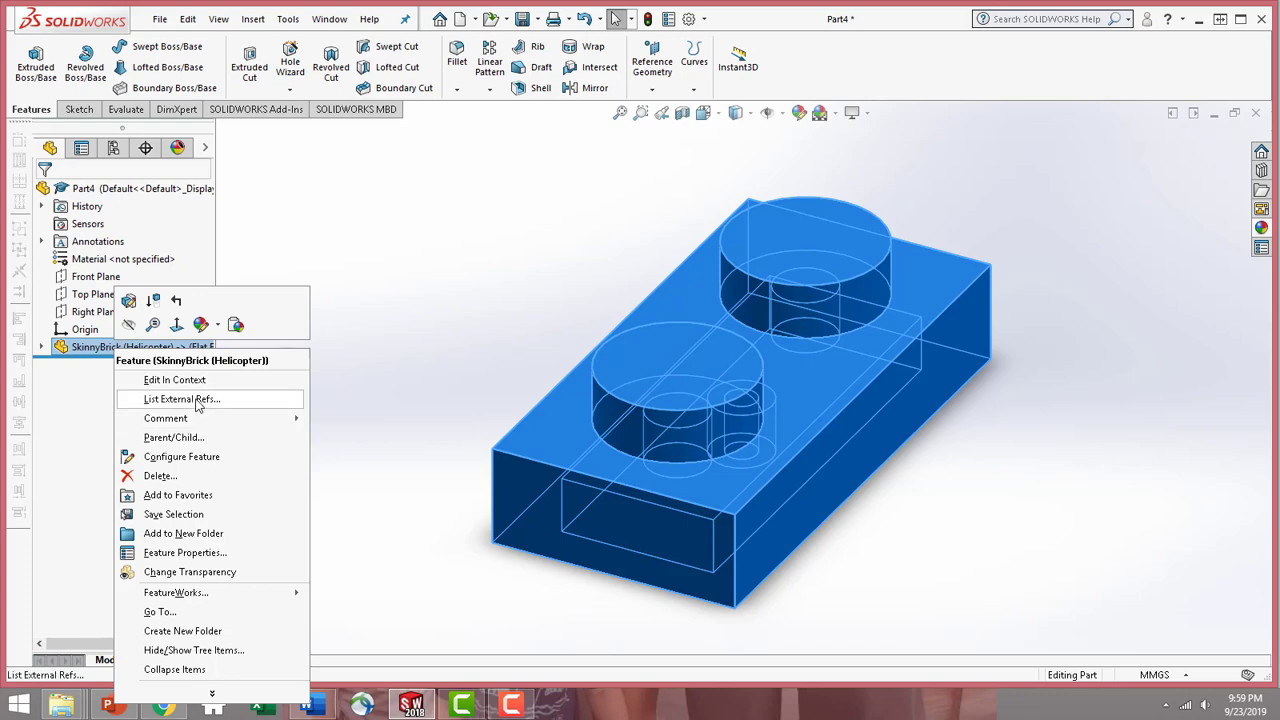
click(195, 400)
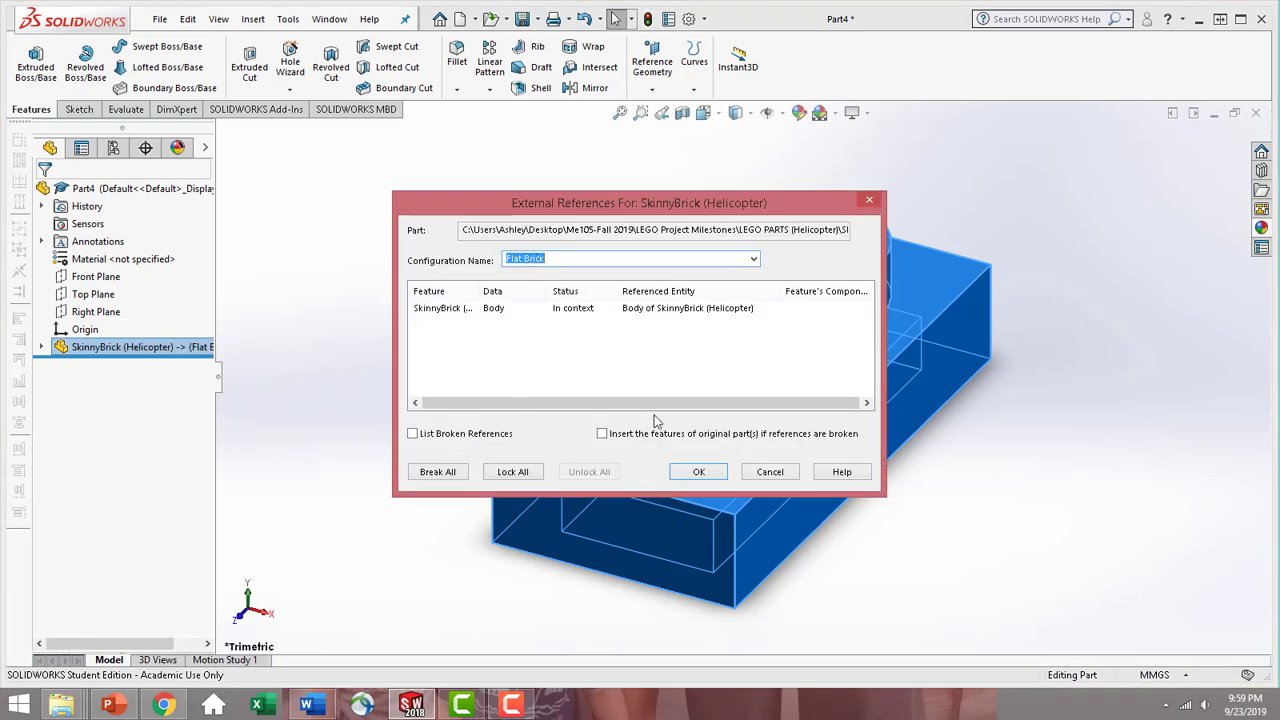
click(698, 473)
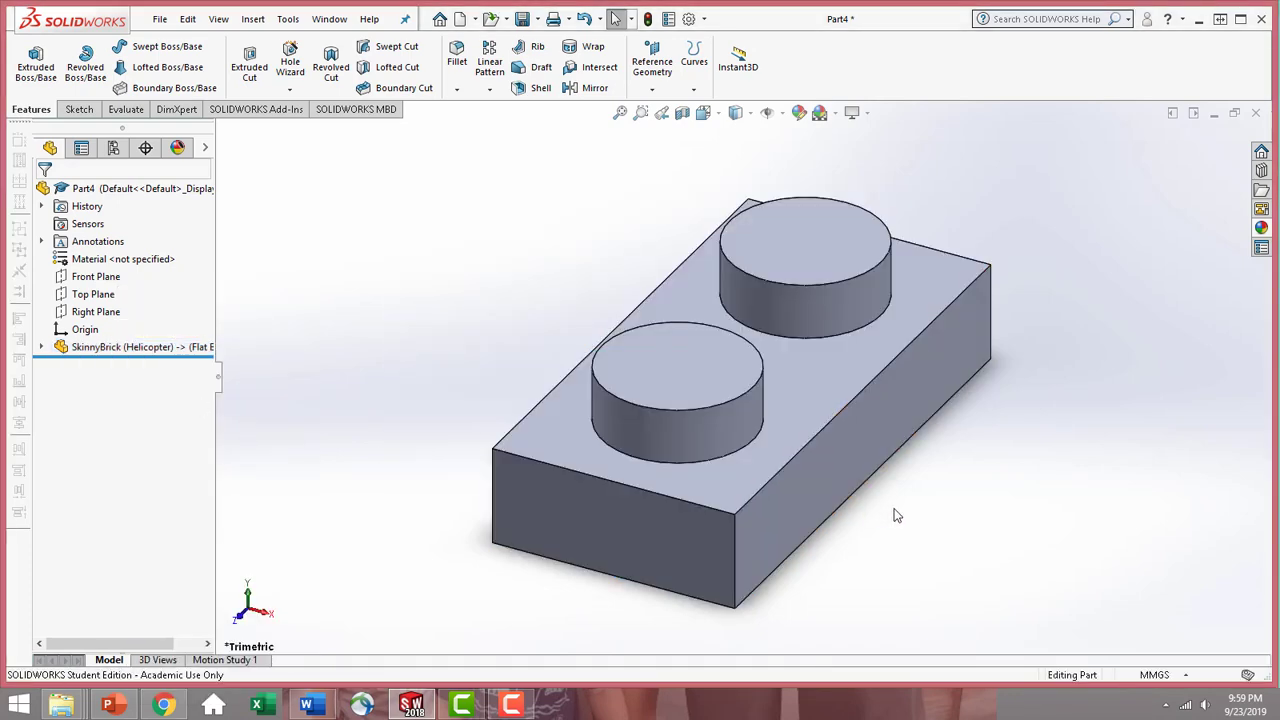
- Assign the ABS material from the Plastics category to the part
right_click(117, 261)
click(180, 283)
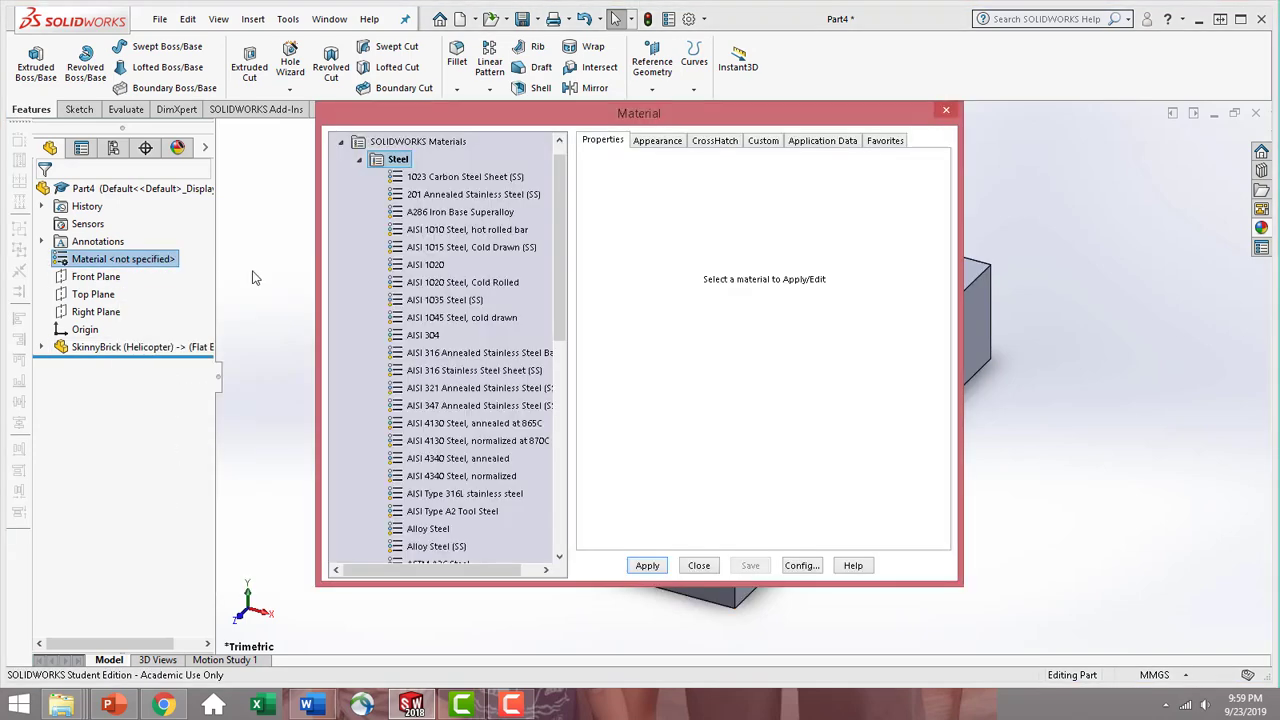
drag(560, 280, 575, 441)
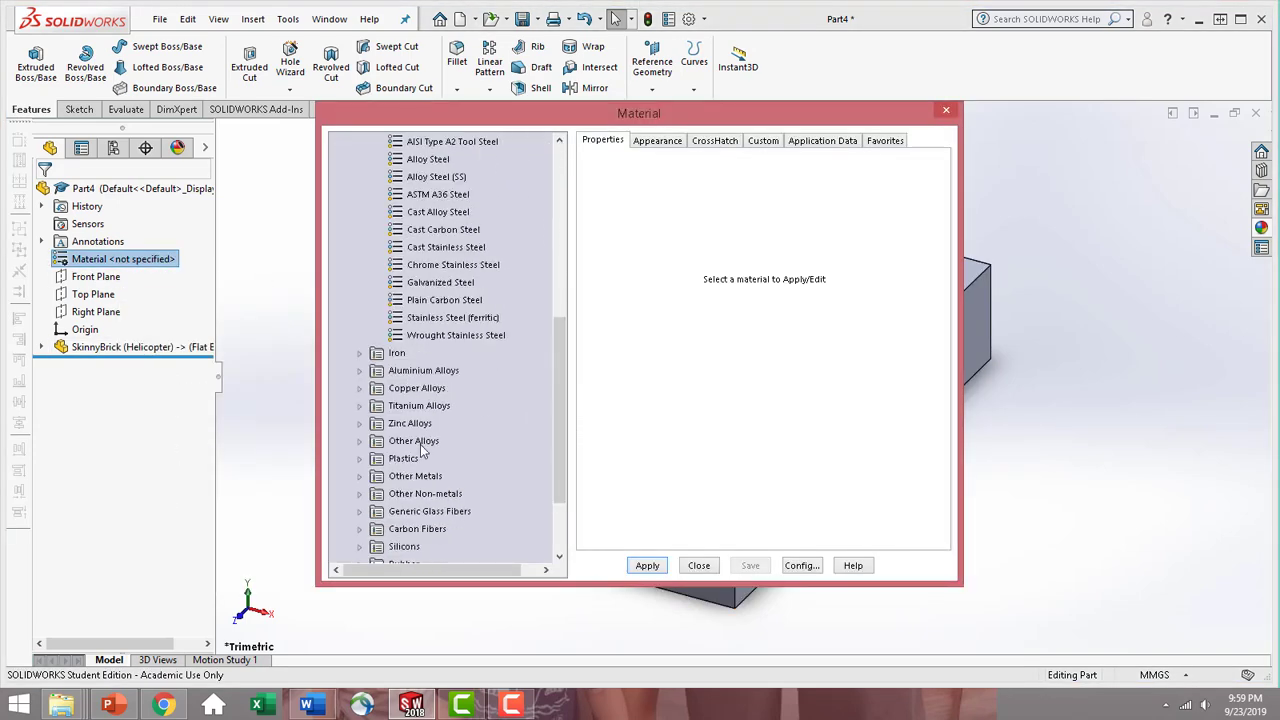
double_click(401, 459)
click(414, 160)
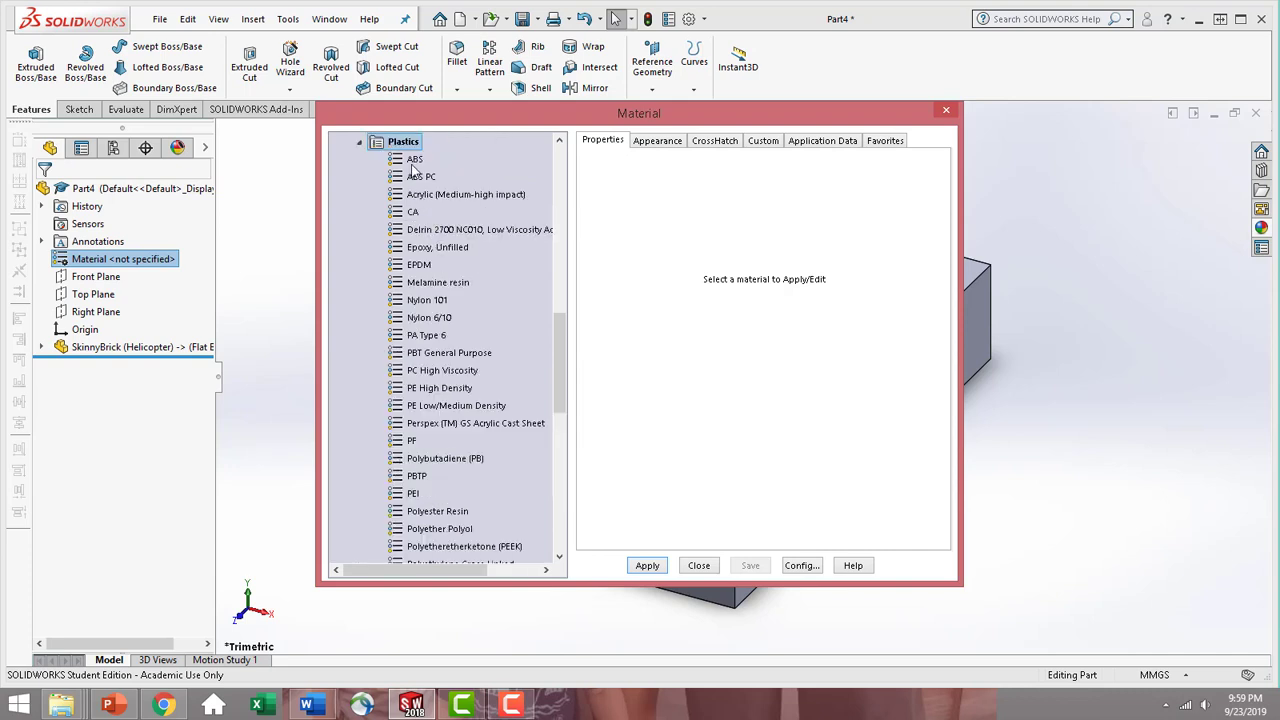
click(647, 565)
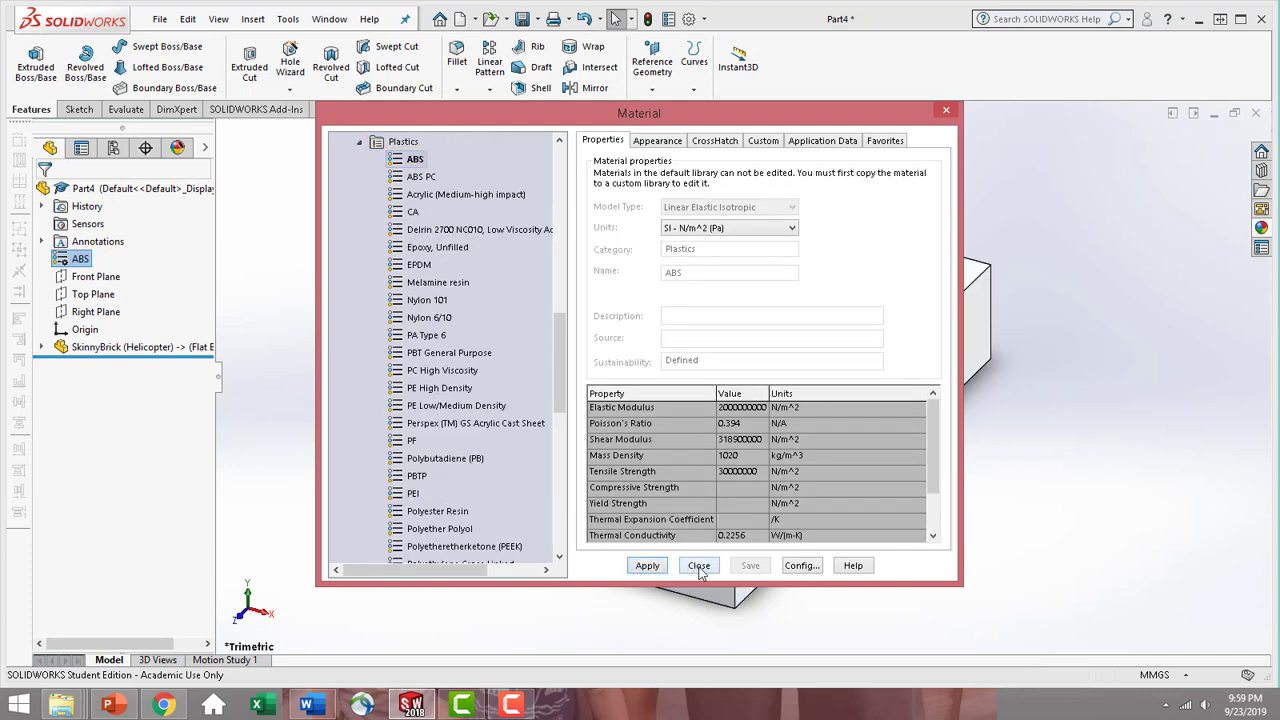
click(699, 565)
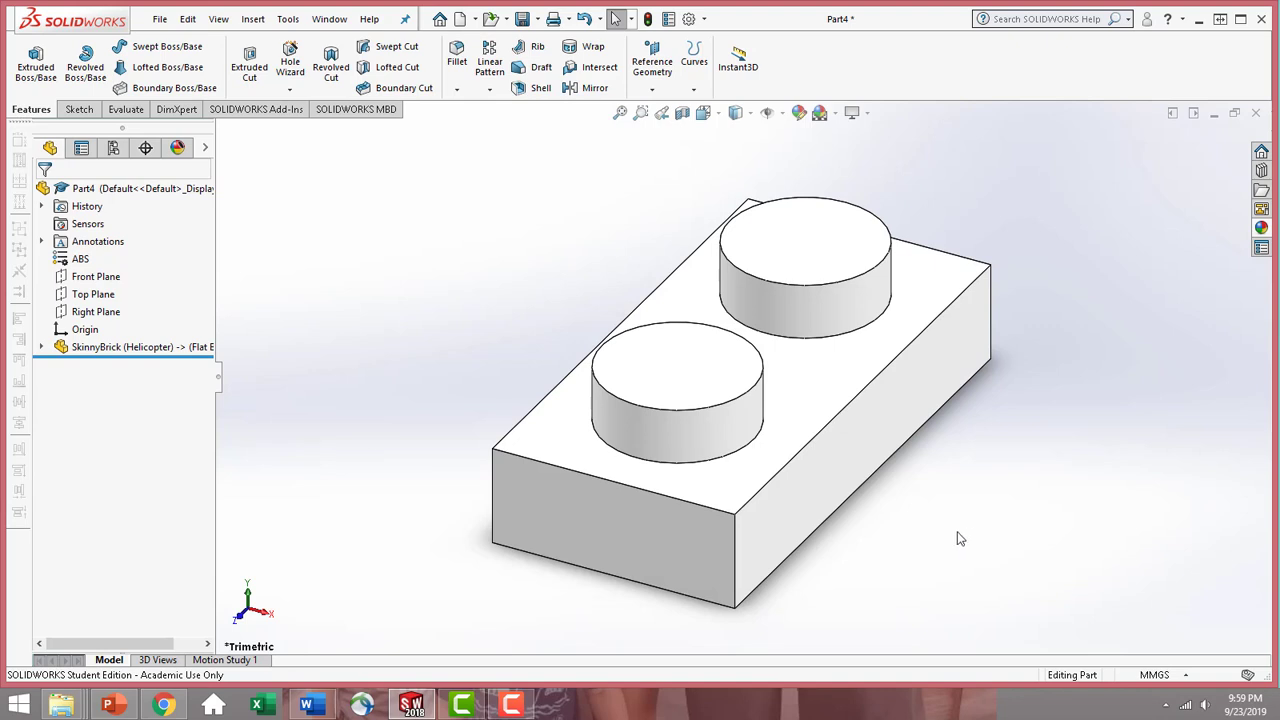
- Change the whole part's appearance color to the medium gray standard swatch
click(812, 385)
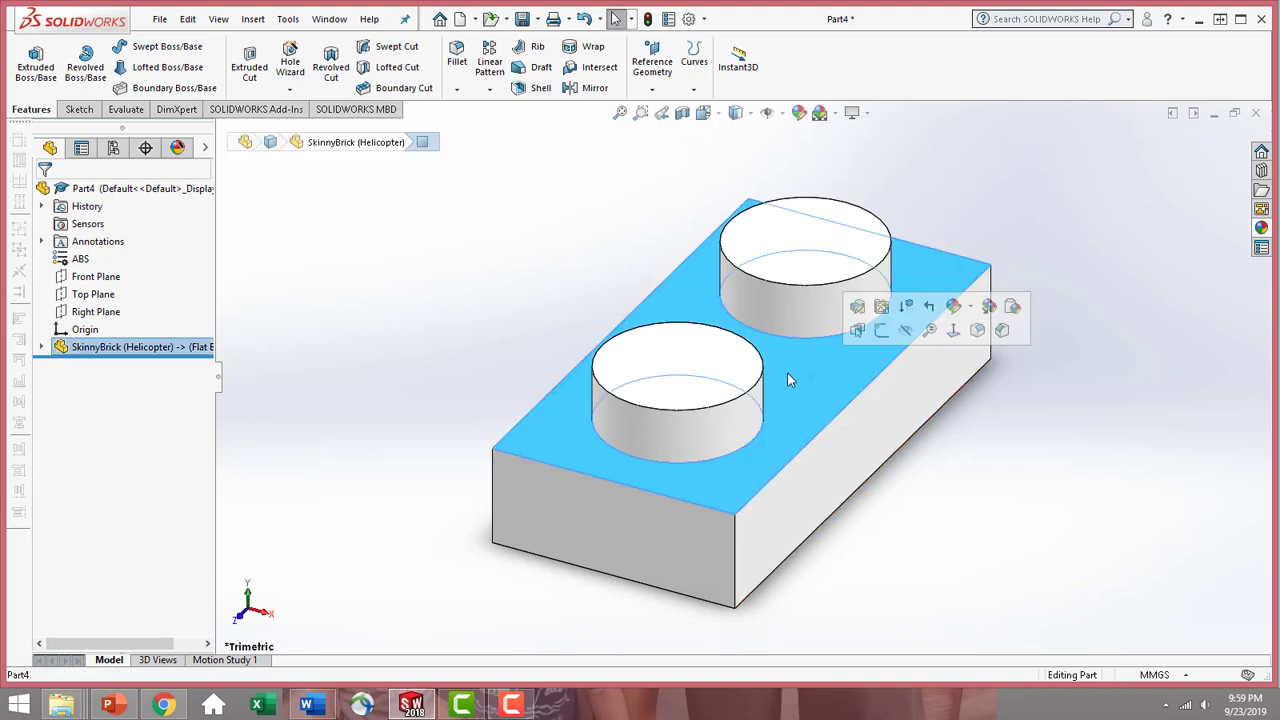
click(955, 307)
click(975, 397)
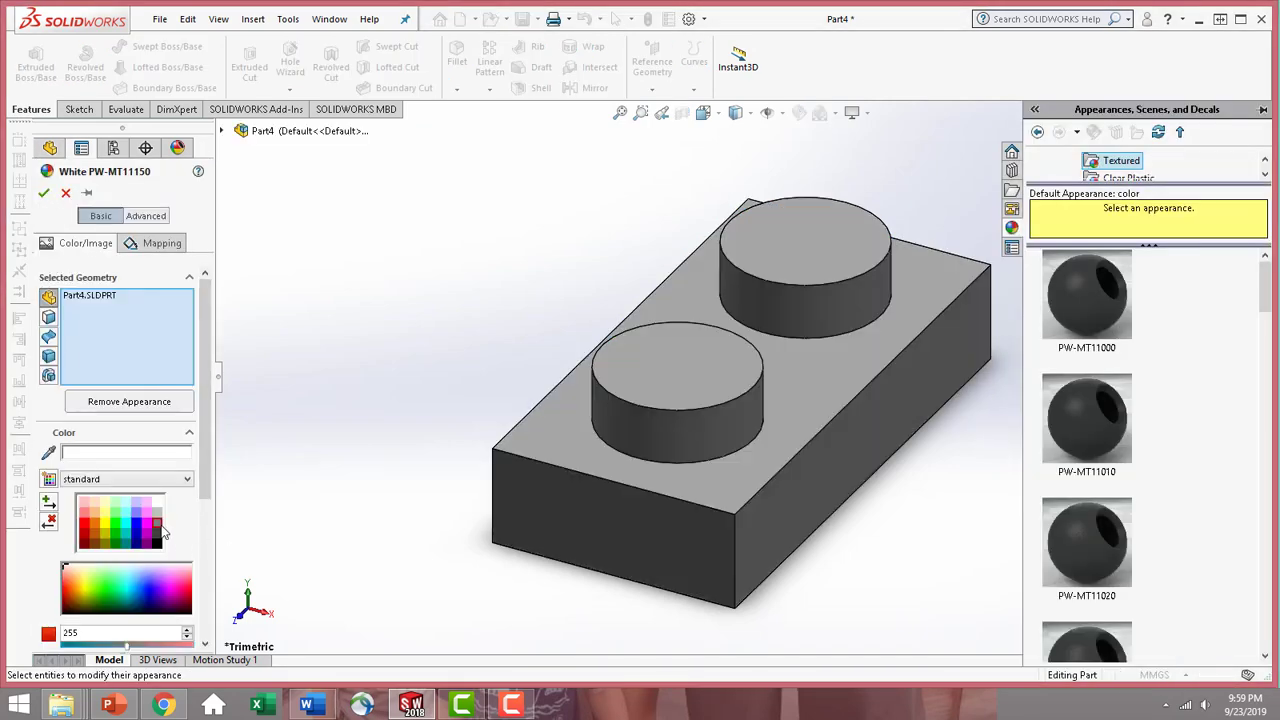
click(156, 514)
click(158, 530)
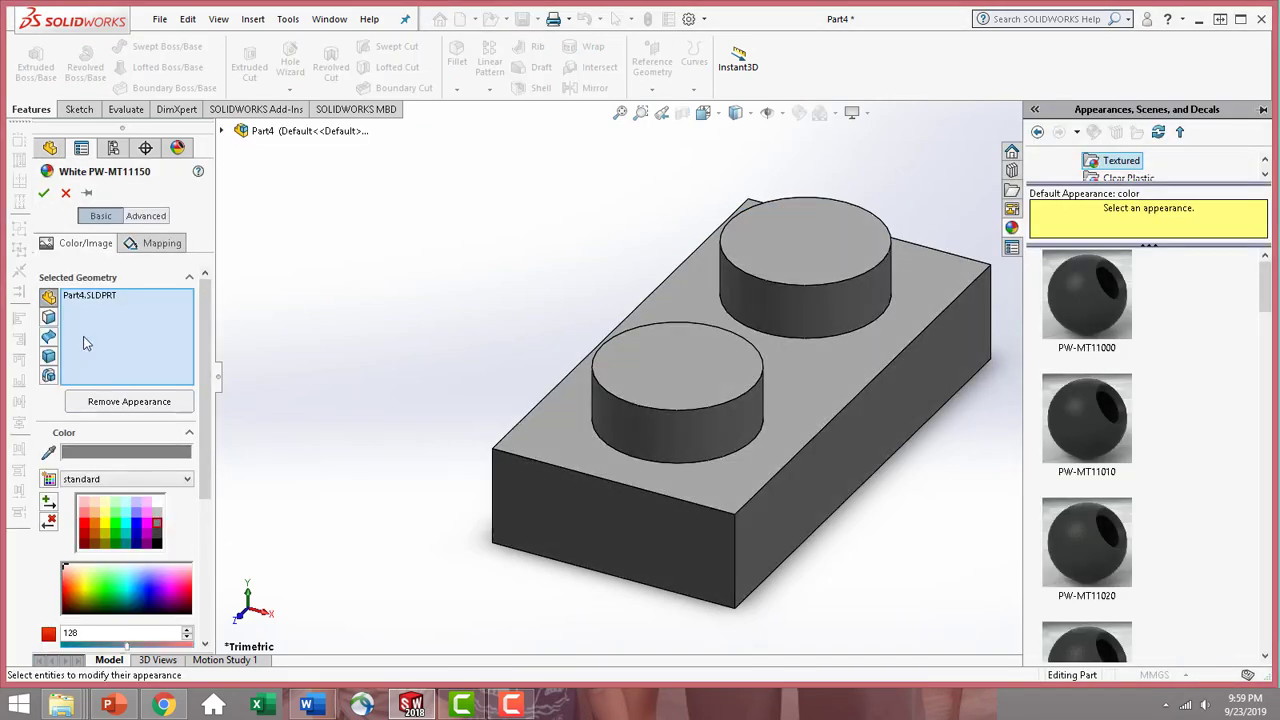
click(44, 192)
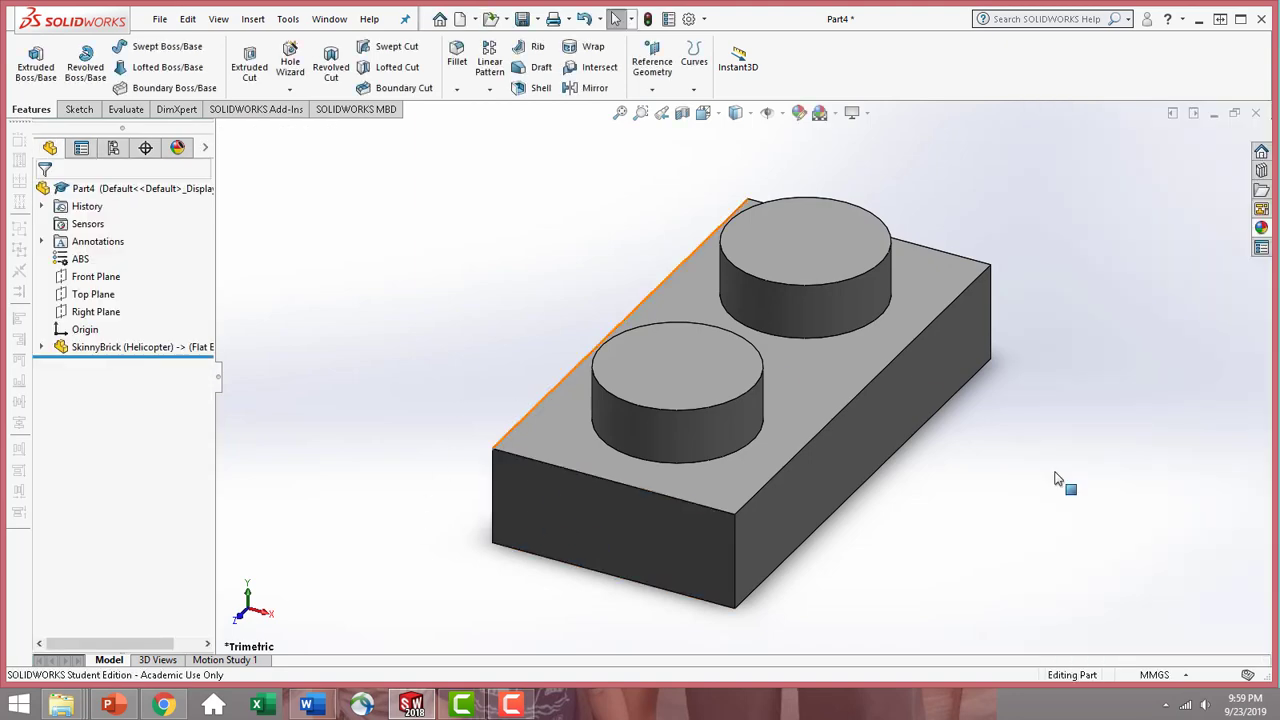
- Create a reference plane offset 6 mm inward from the brick's short end face, using the flipped offset direction
middle_drag(737, 523, 793, 554)
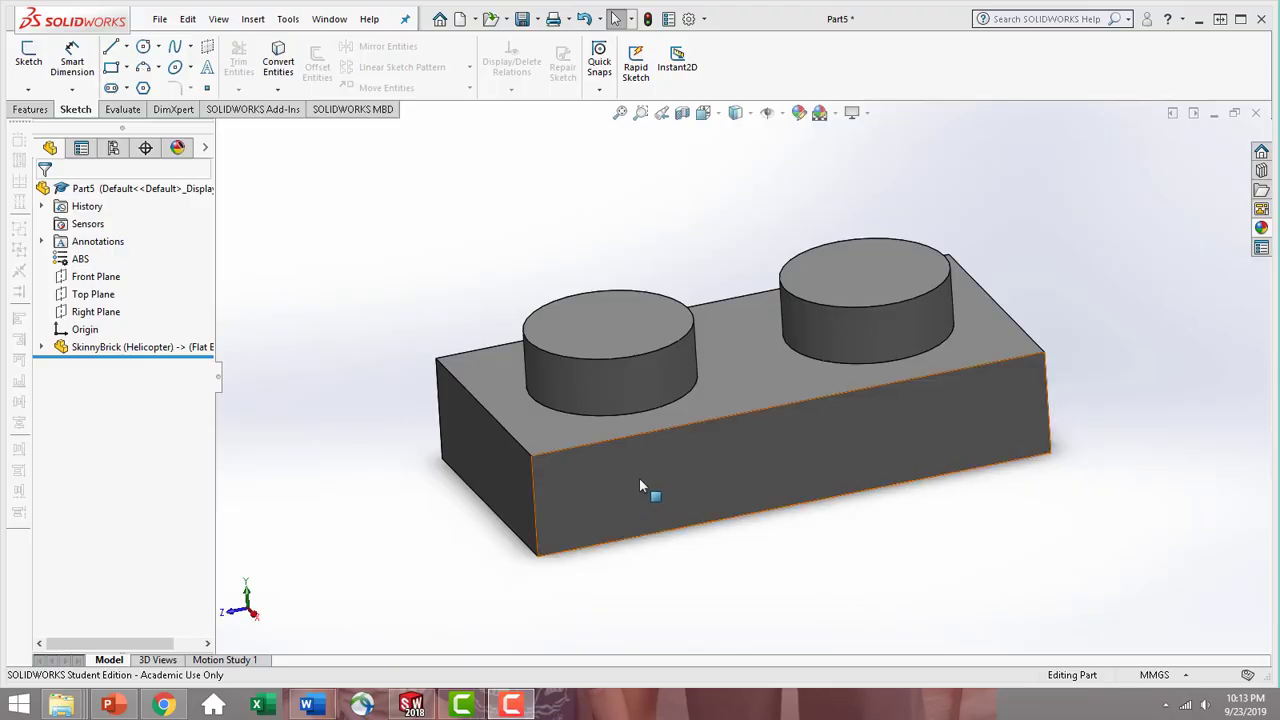
click(641, 486)
click(782, 440)
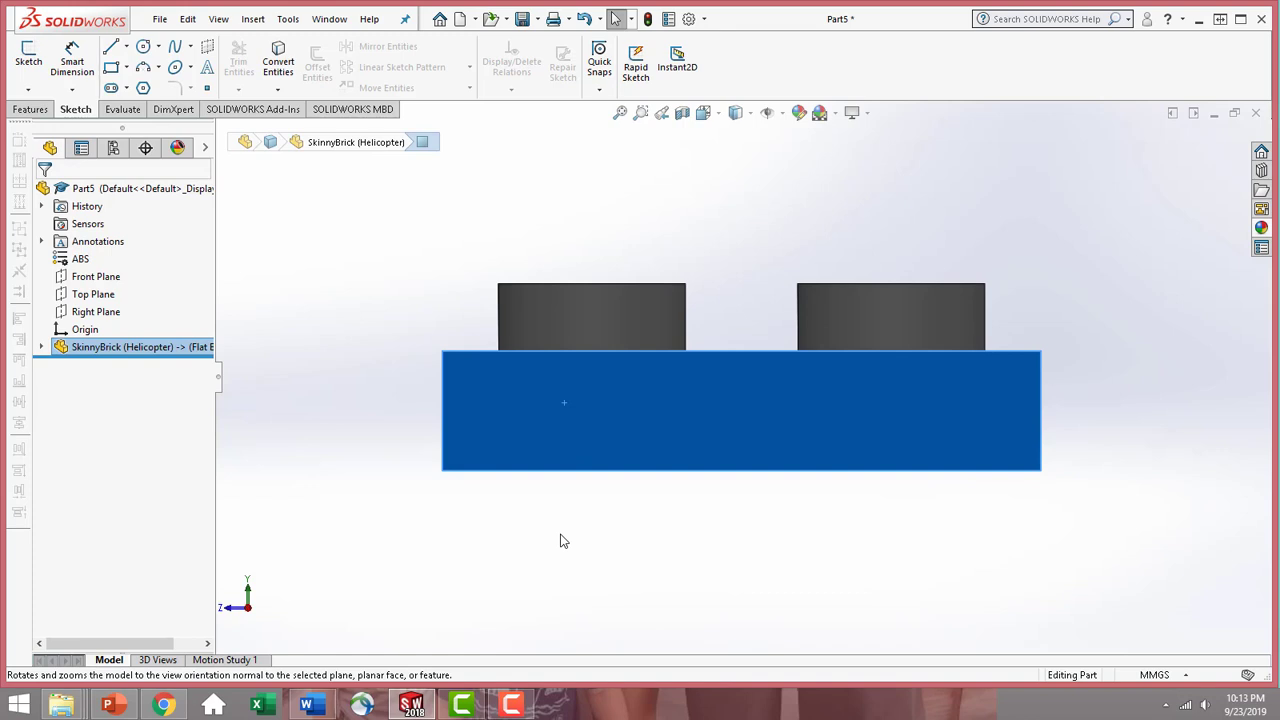
click(30, 110)
click(491, 180)
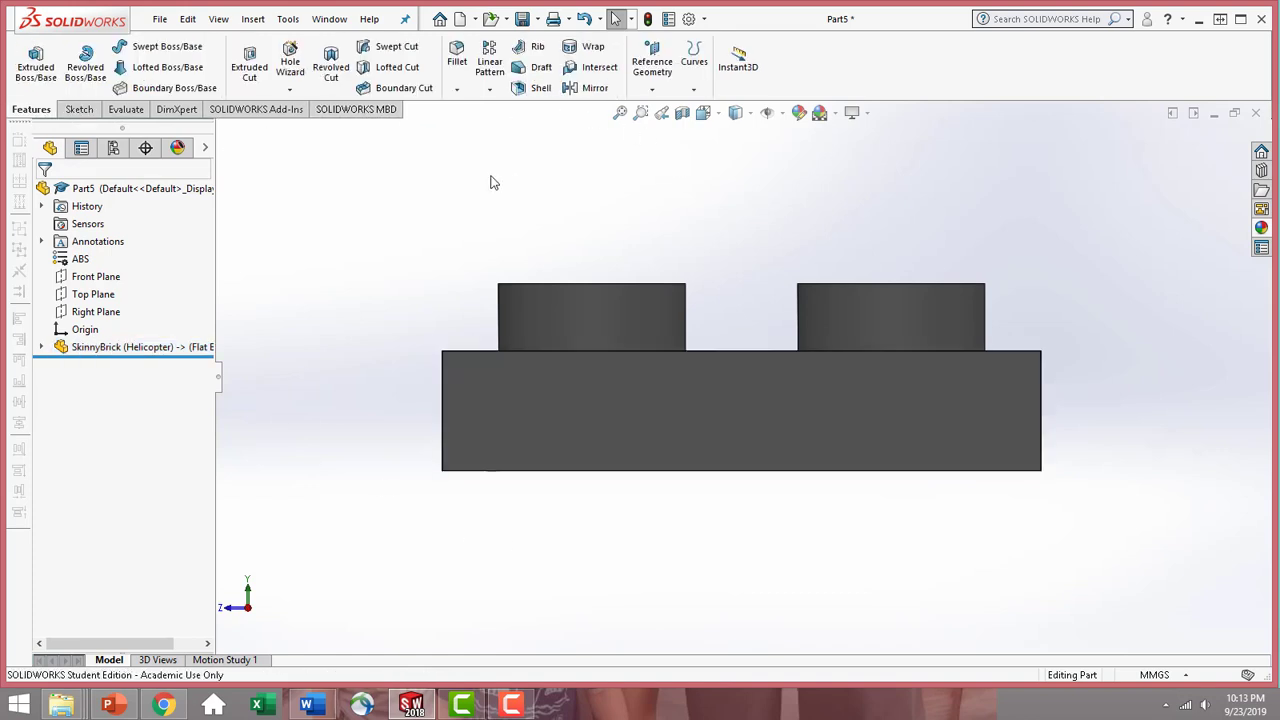
click(655, 70)
click(665, 108)
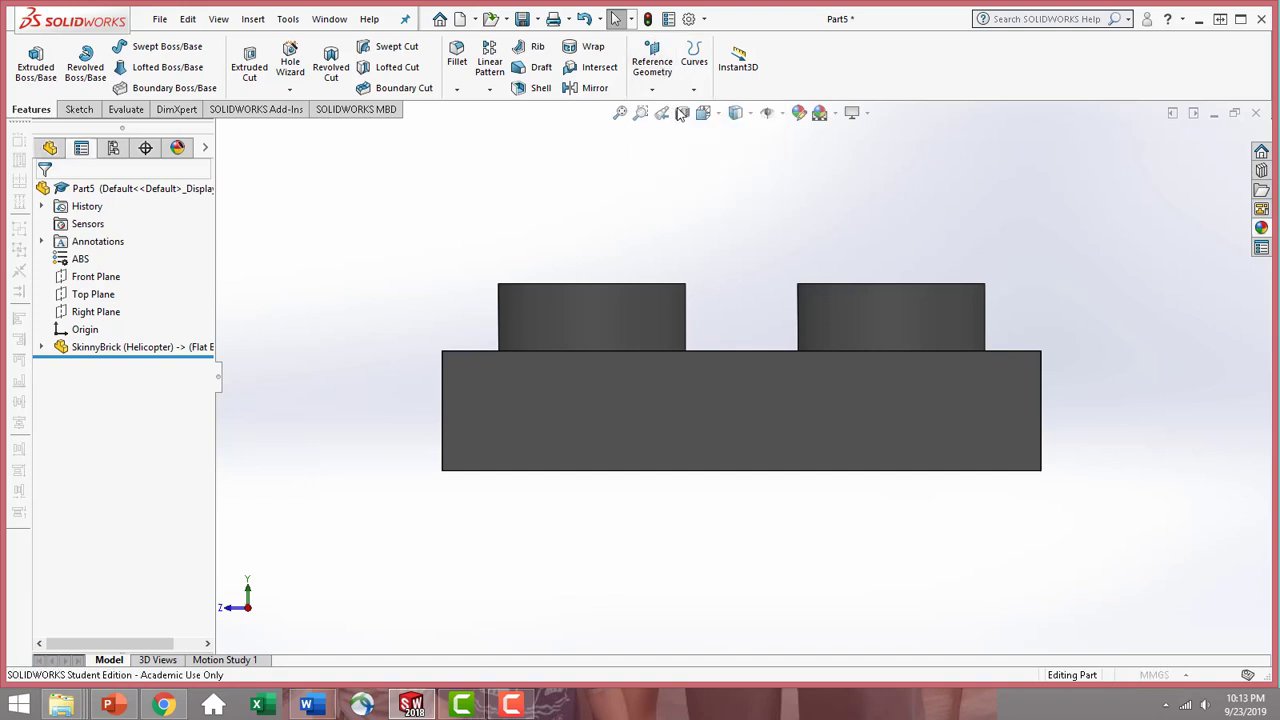
middle_drag(265, 323, 343, 366)
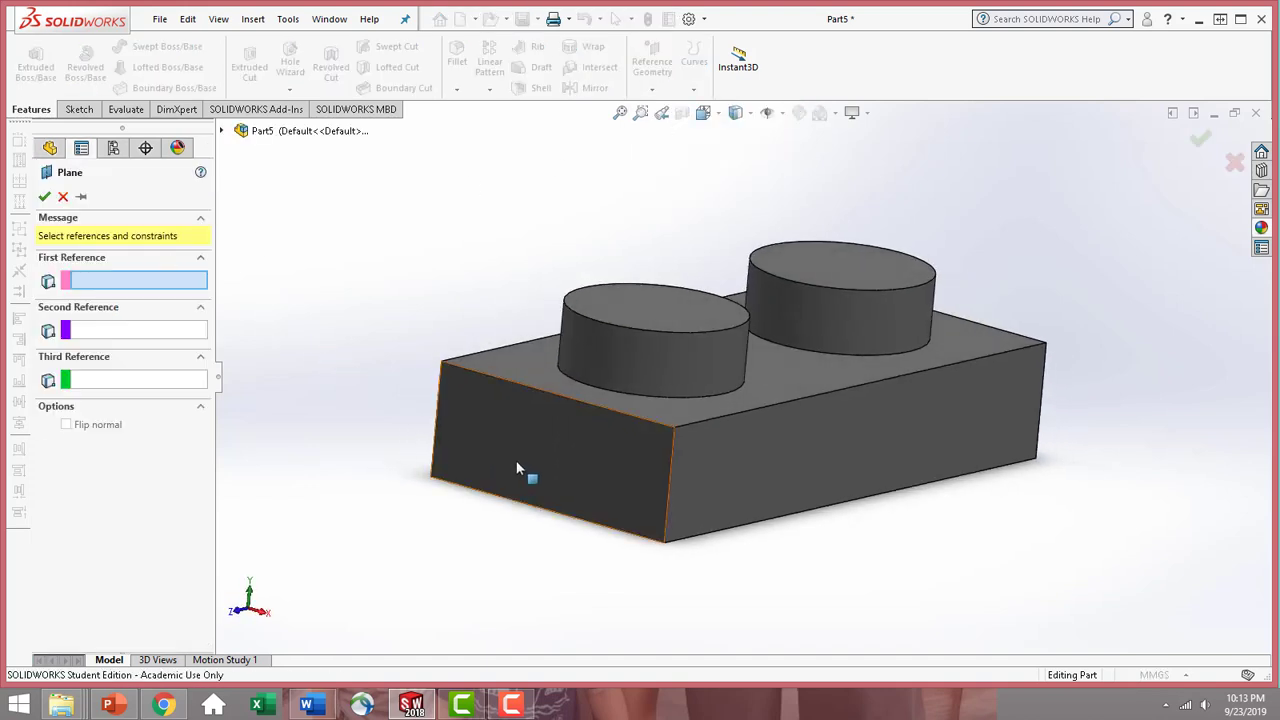
click(516, 462)
middle_drag(669, 560, 612, 542)
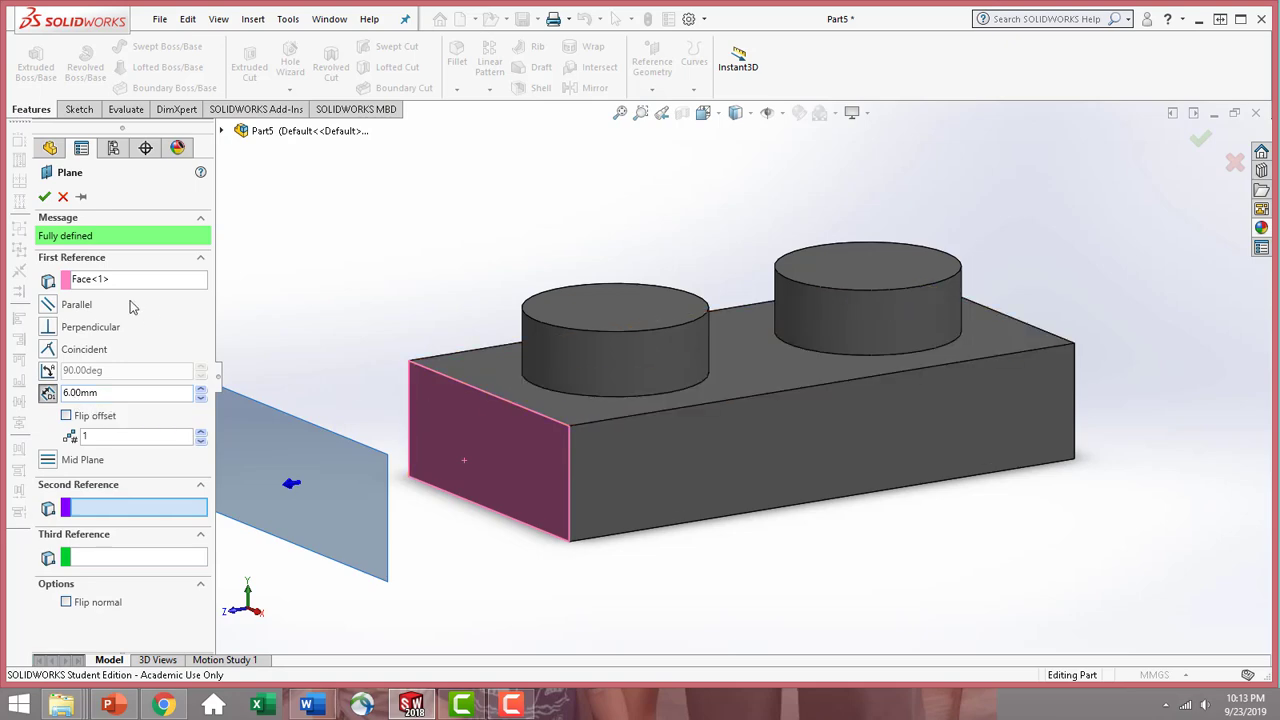
click(68, 416)
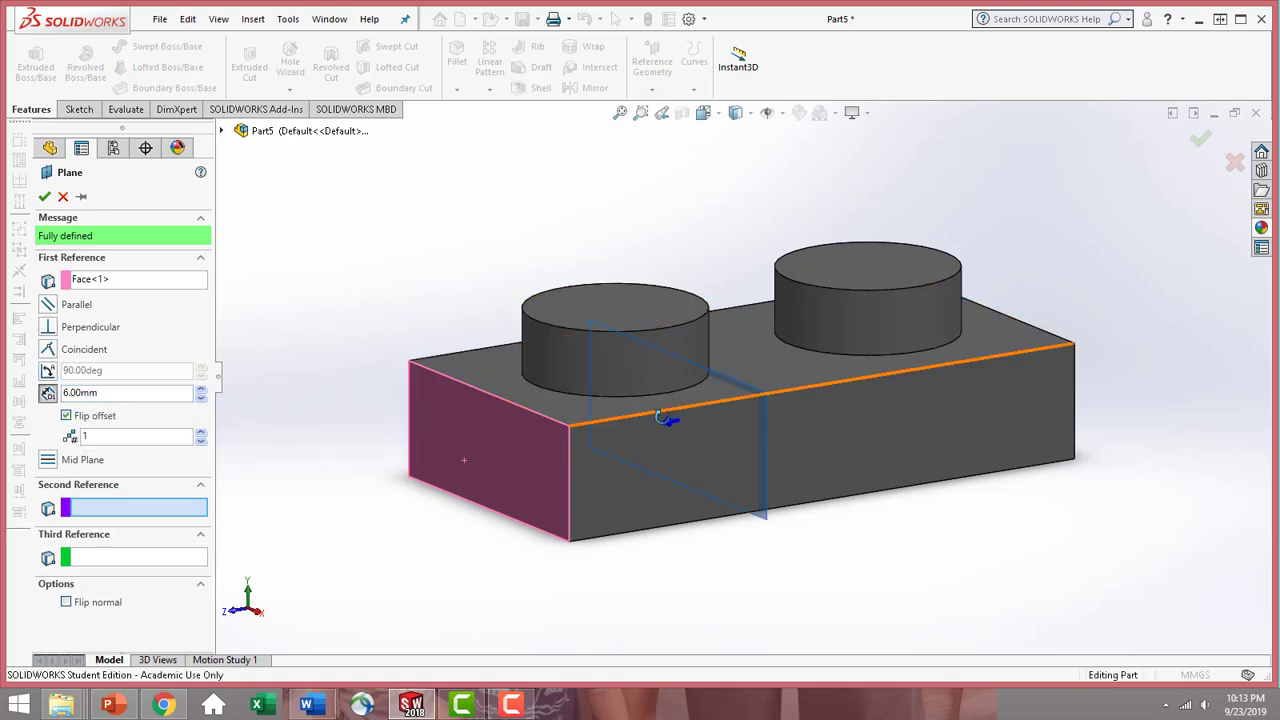
mouse_move(640, 420)
middle_down()
mouse_move(651, 457)
mouse_move(660, 430)
middle_up()
click(44, 196)
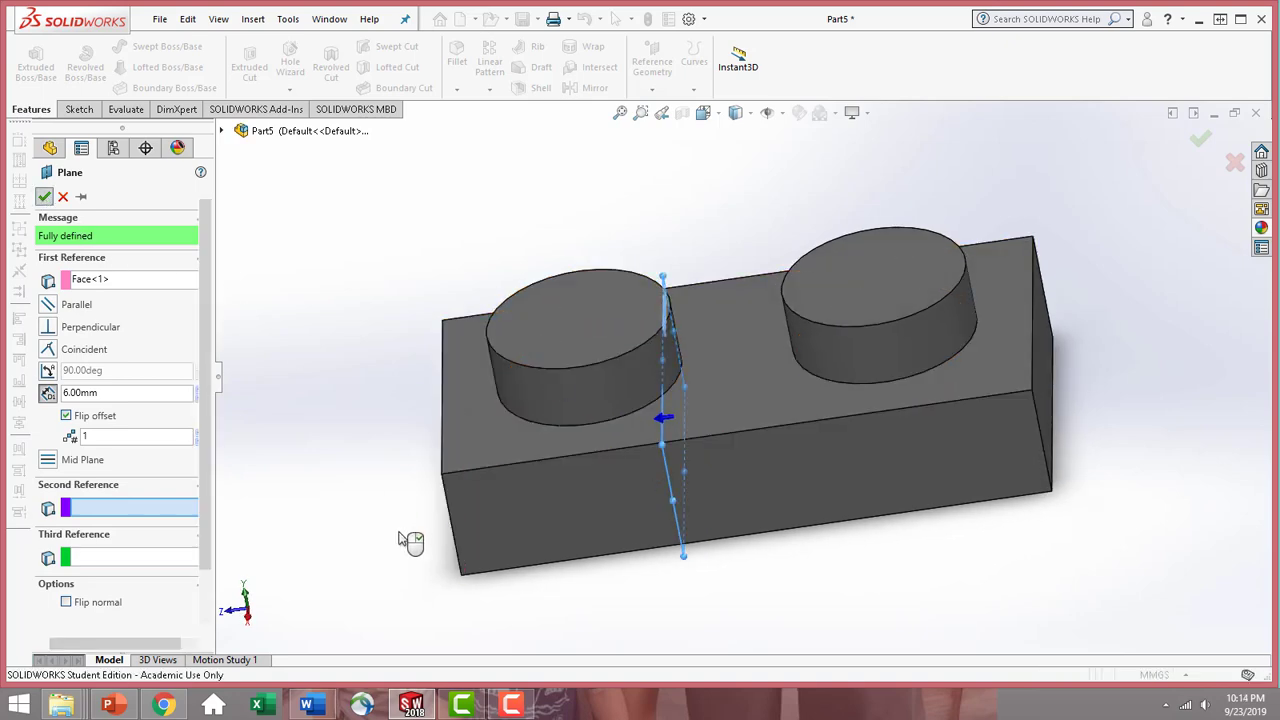
- View the new plane straight on and stretch its boundary well beyond one side of the brick
click(85, 364)
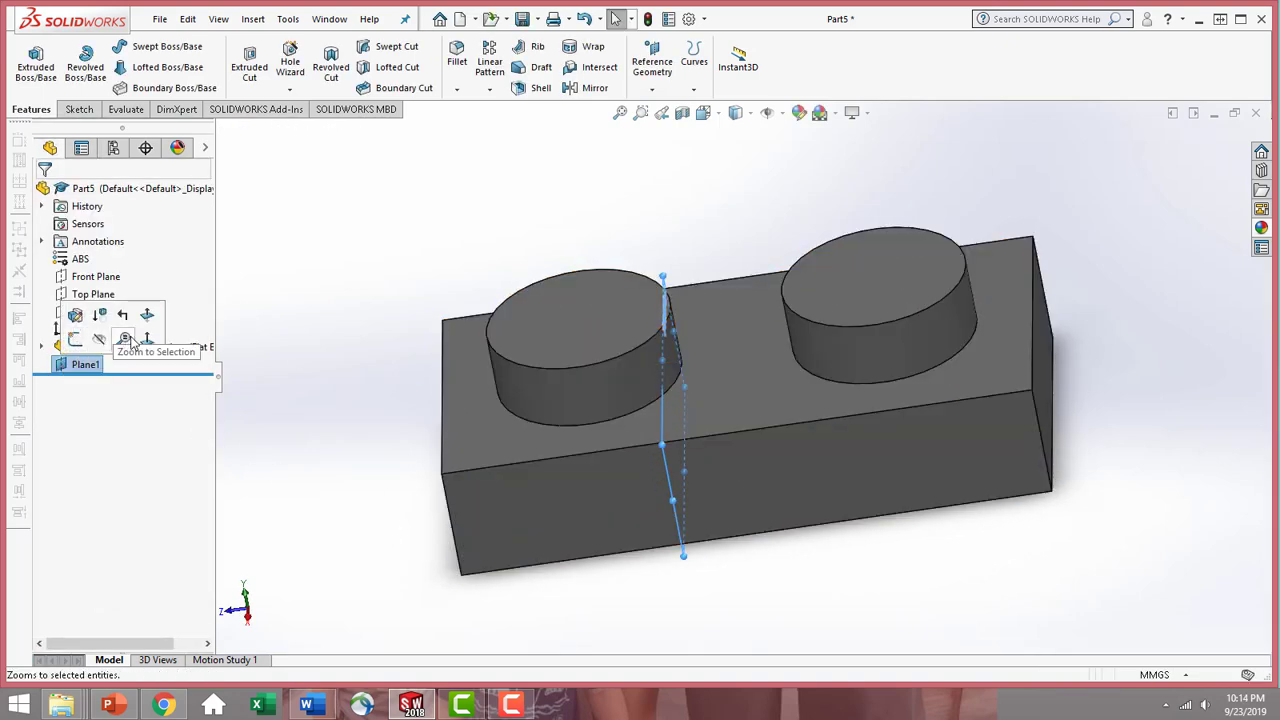
click(148, 340)
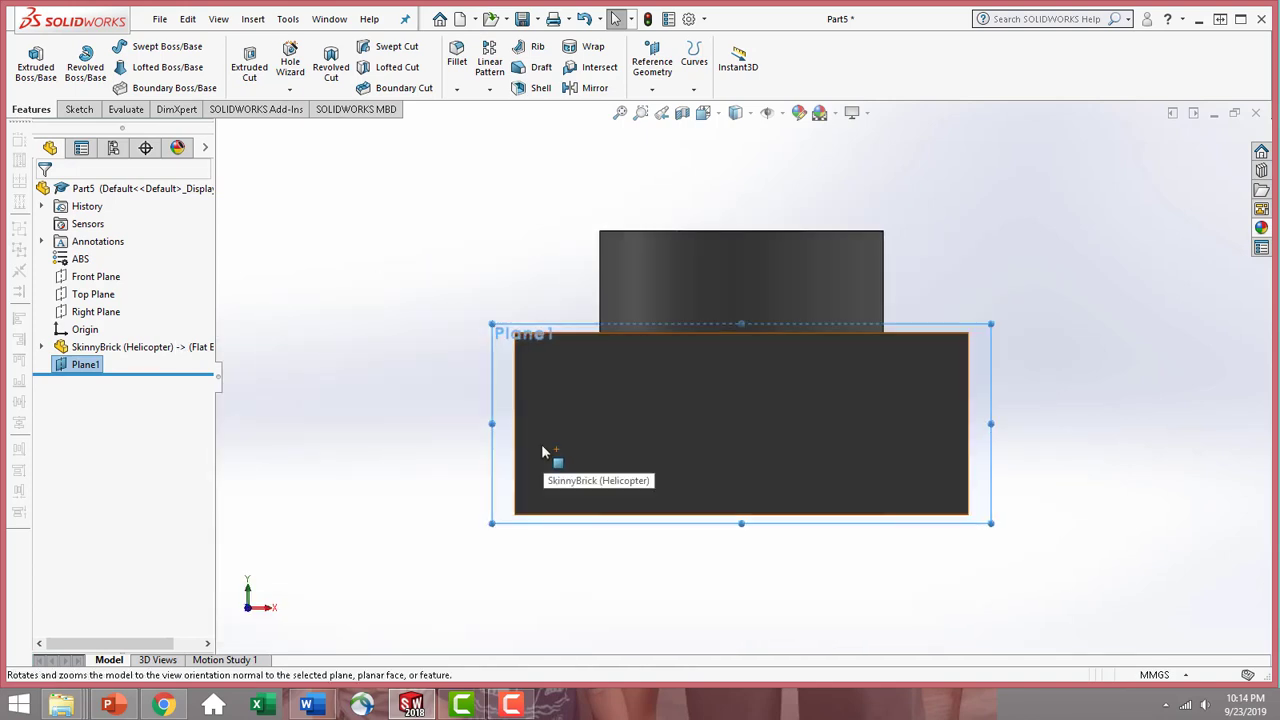
drag(949, 334, 1268, 301)
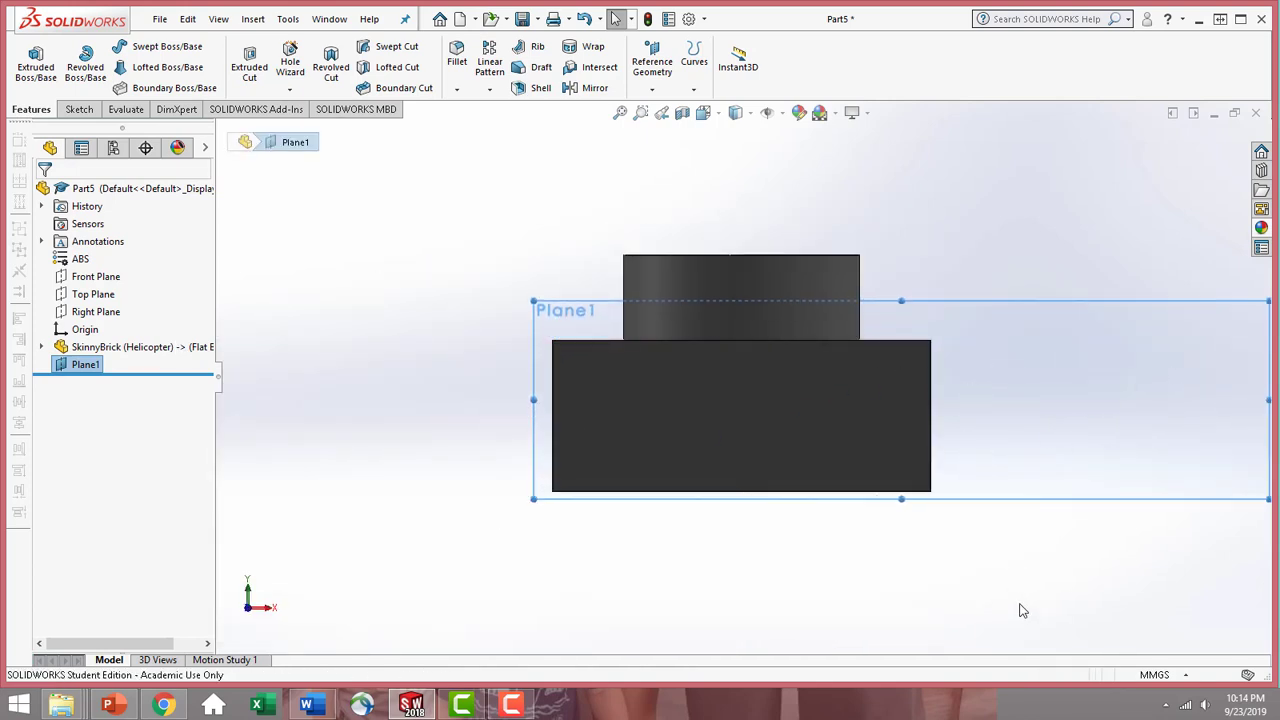
- On the new plane, sketch a vertical line along the brick's side edge with outward horizontal lines, about 1.1 mm at its top and 1.7 mm at its bottom
click(79, 109)
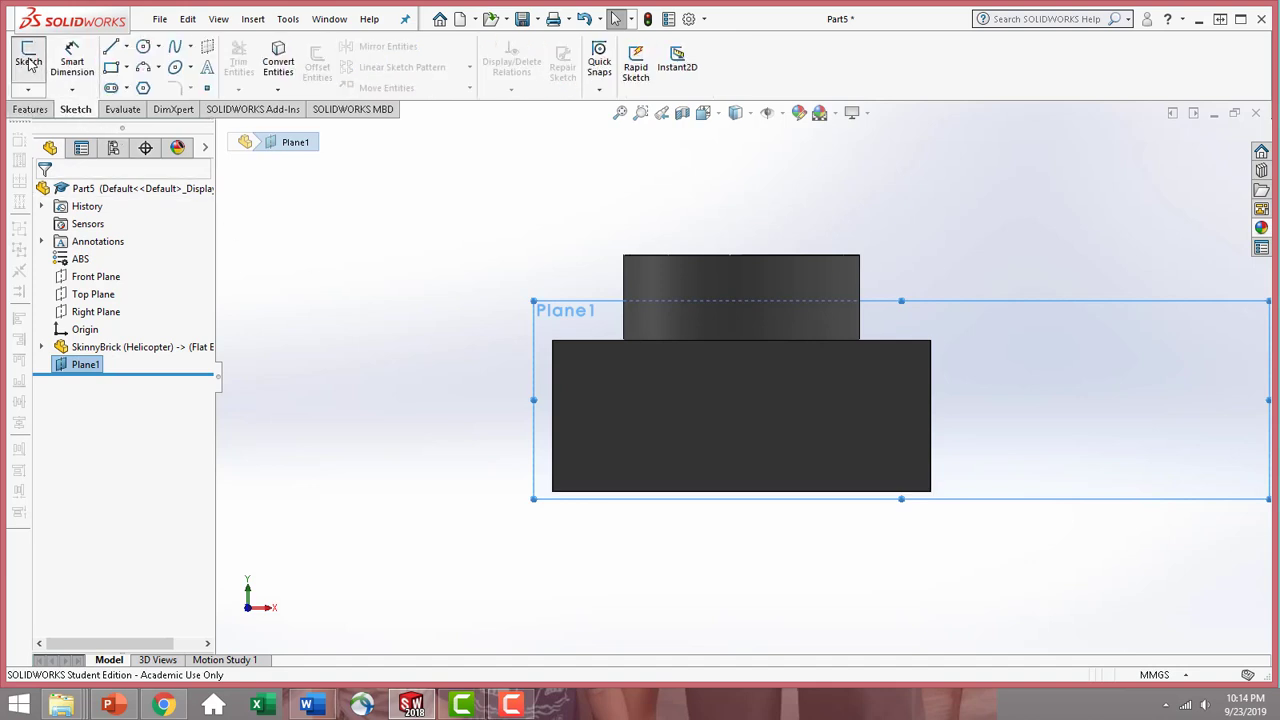
click(28, 60)
click(110, 47)
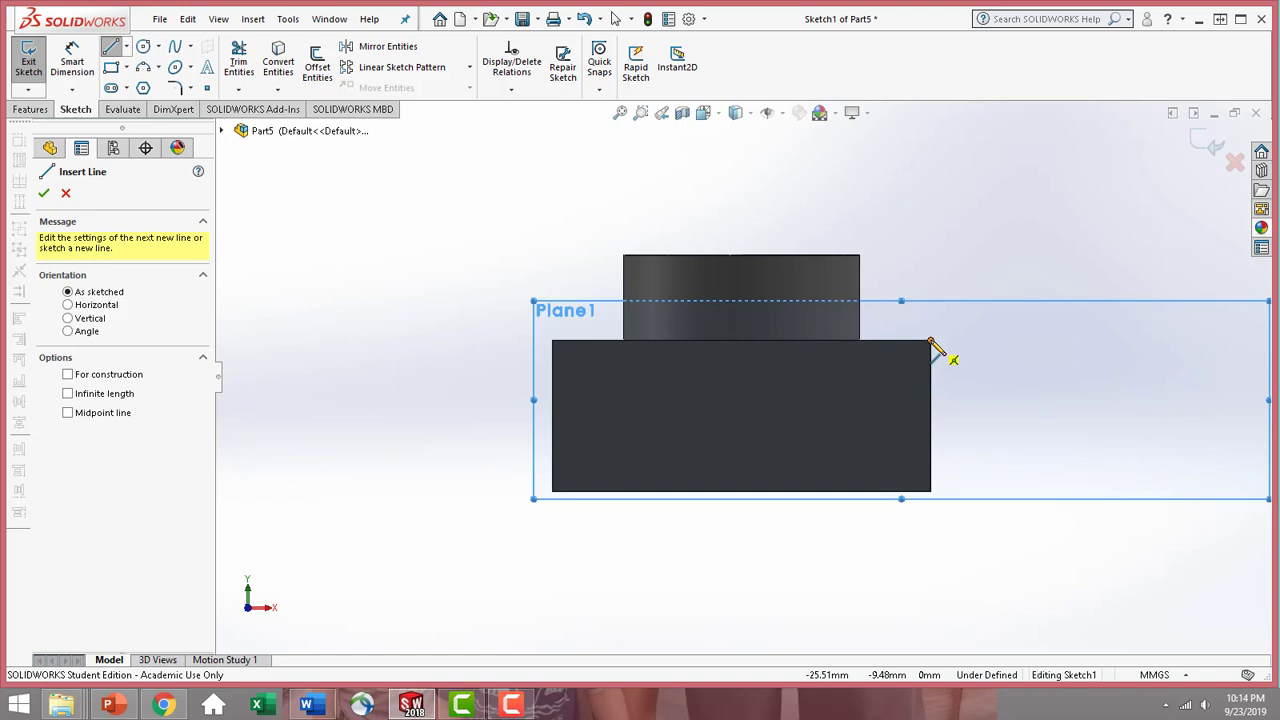
click(930, 343)
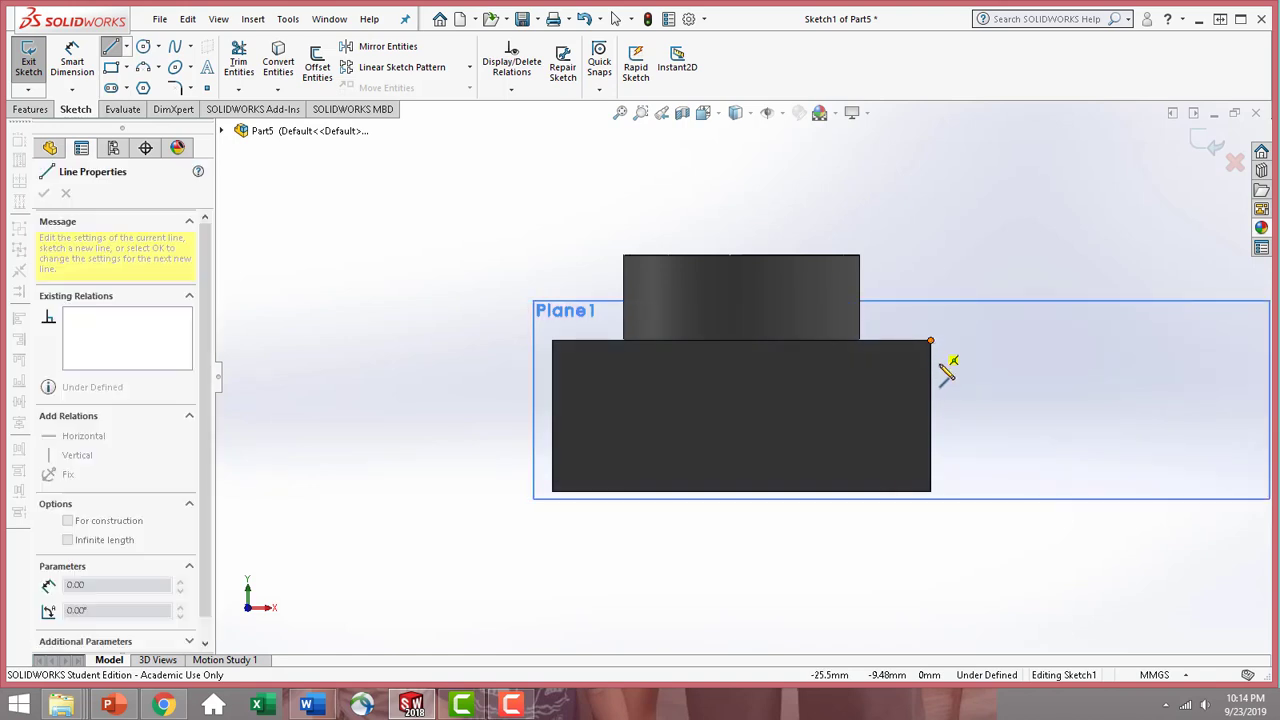
click(931, 493)
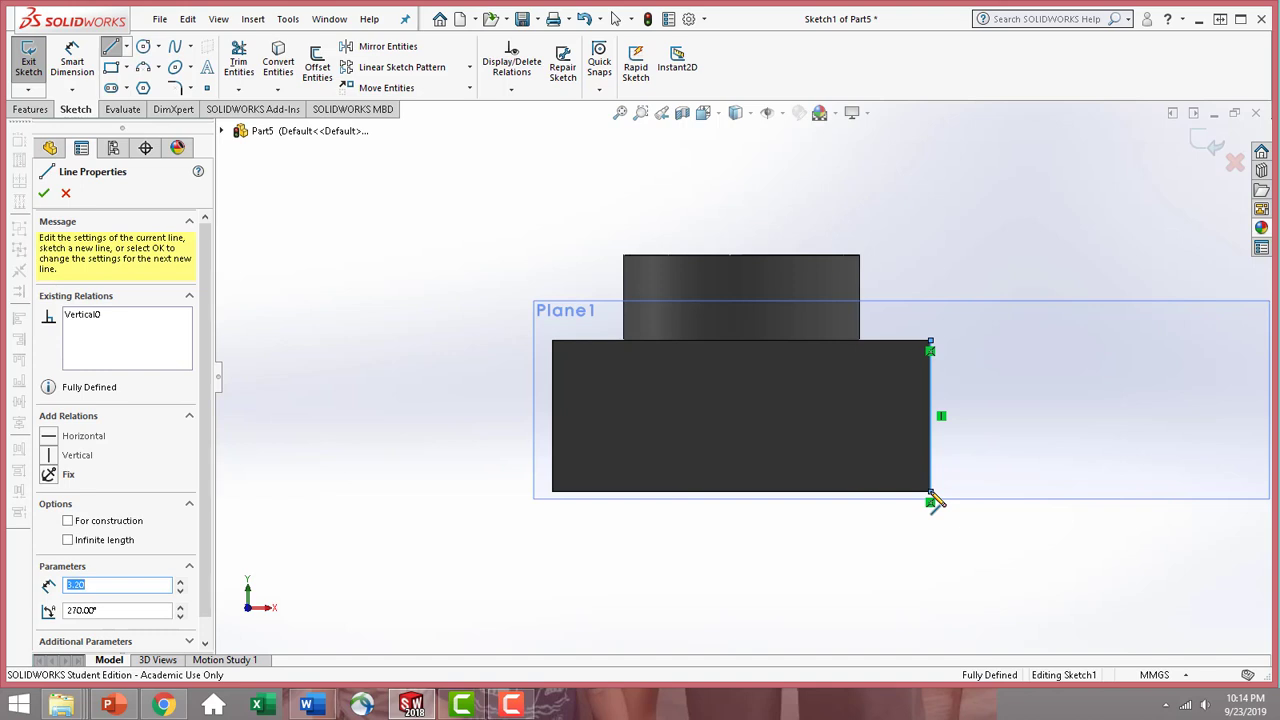
click(1010, 492)
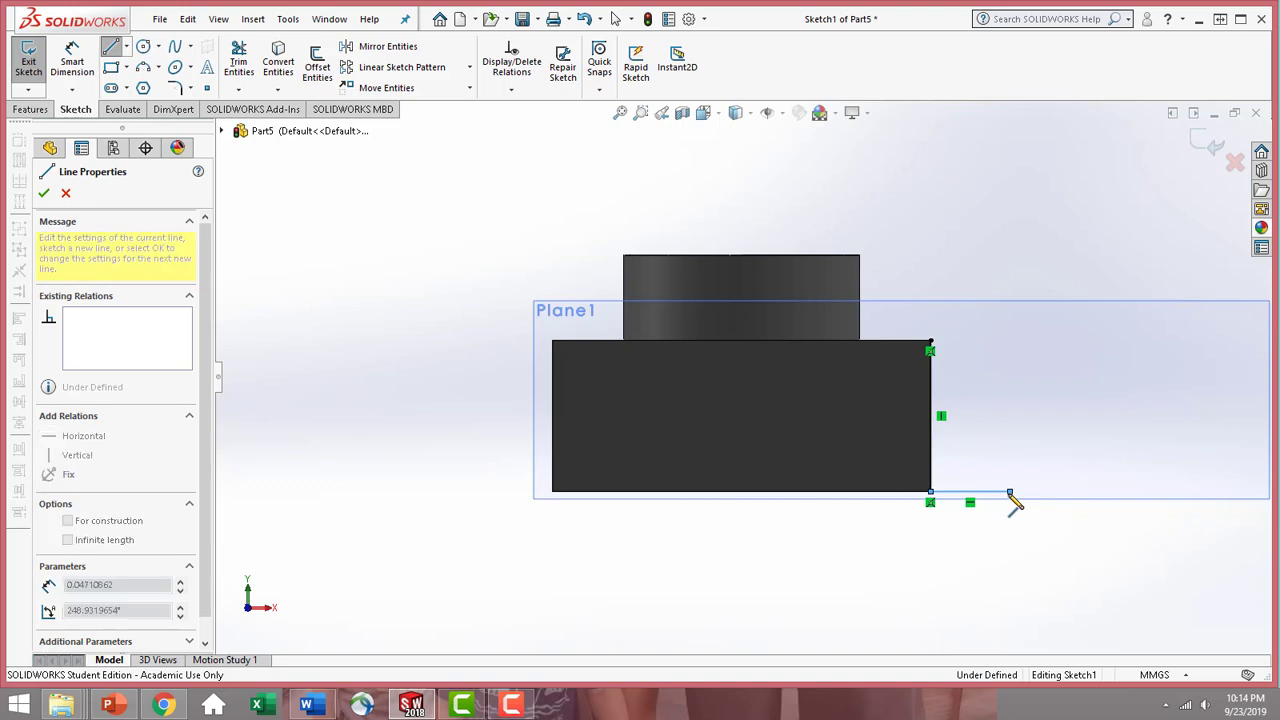
key(Escape)
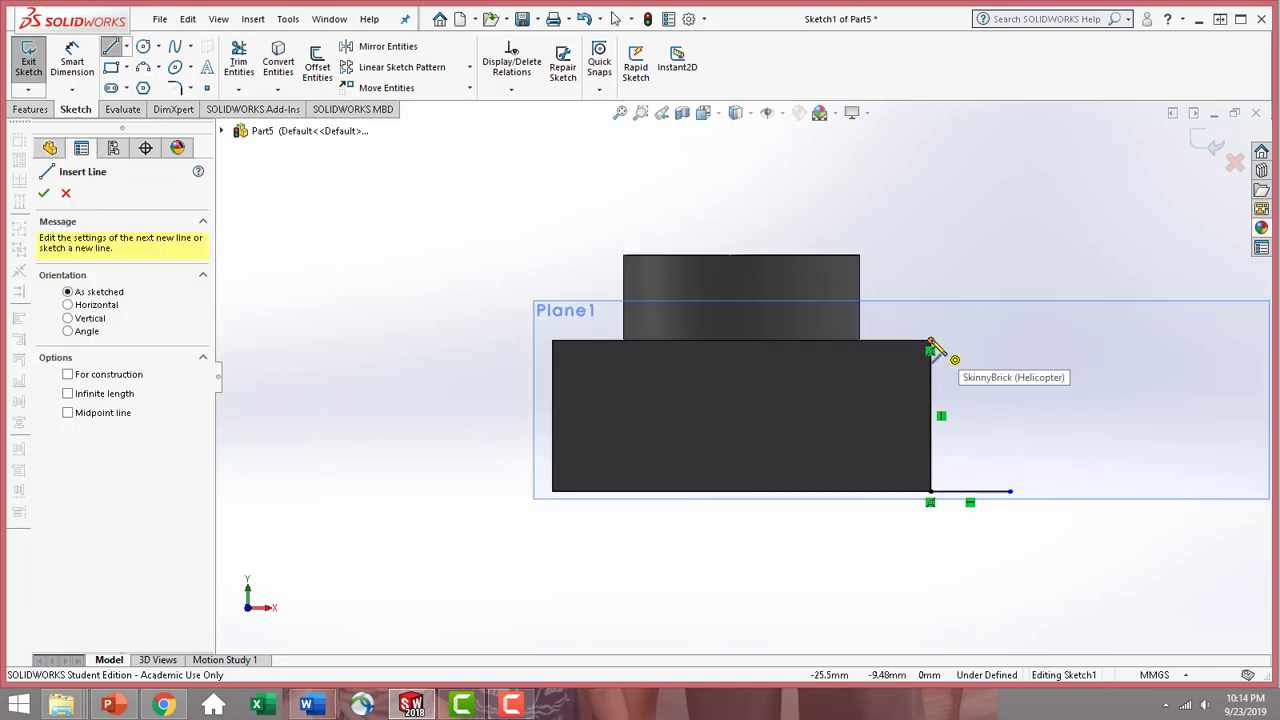
click(930, 343)
click(984, 343)
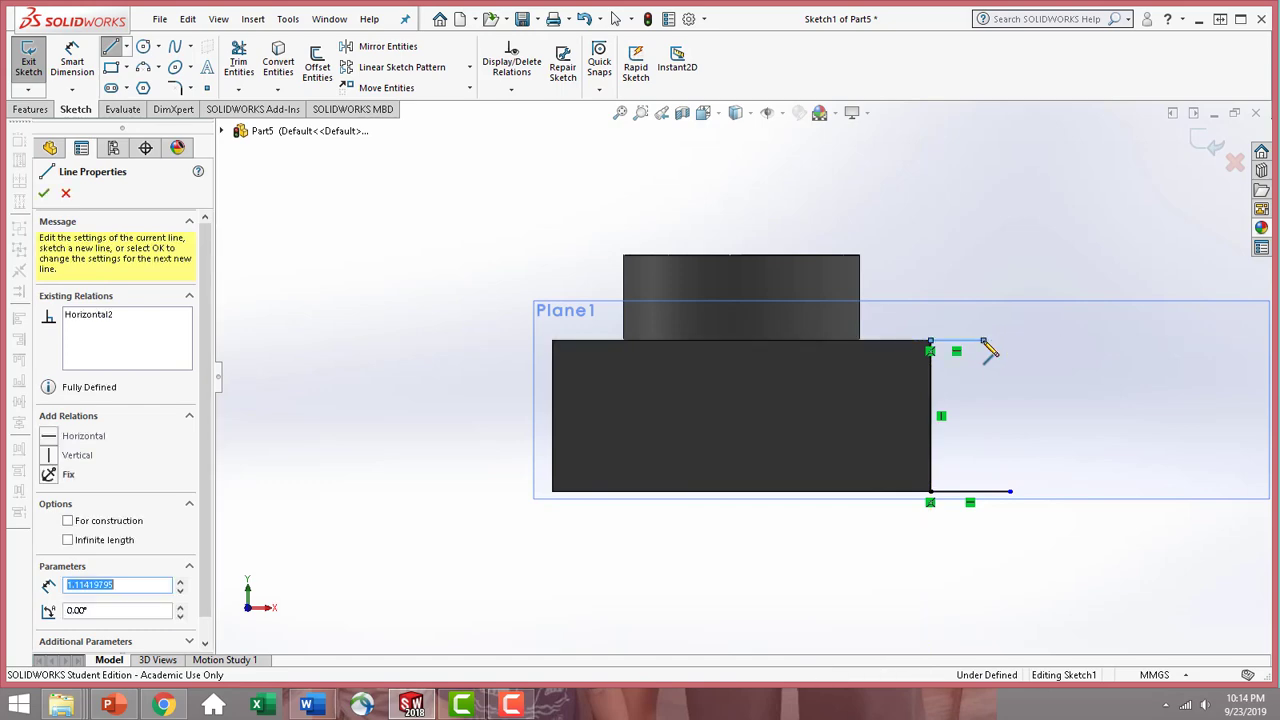
key(Escape)
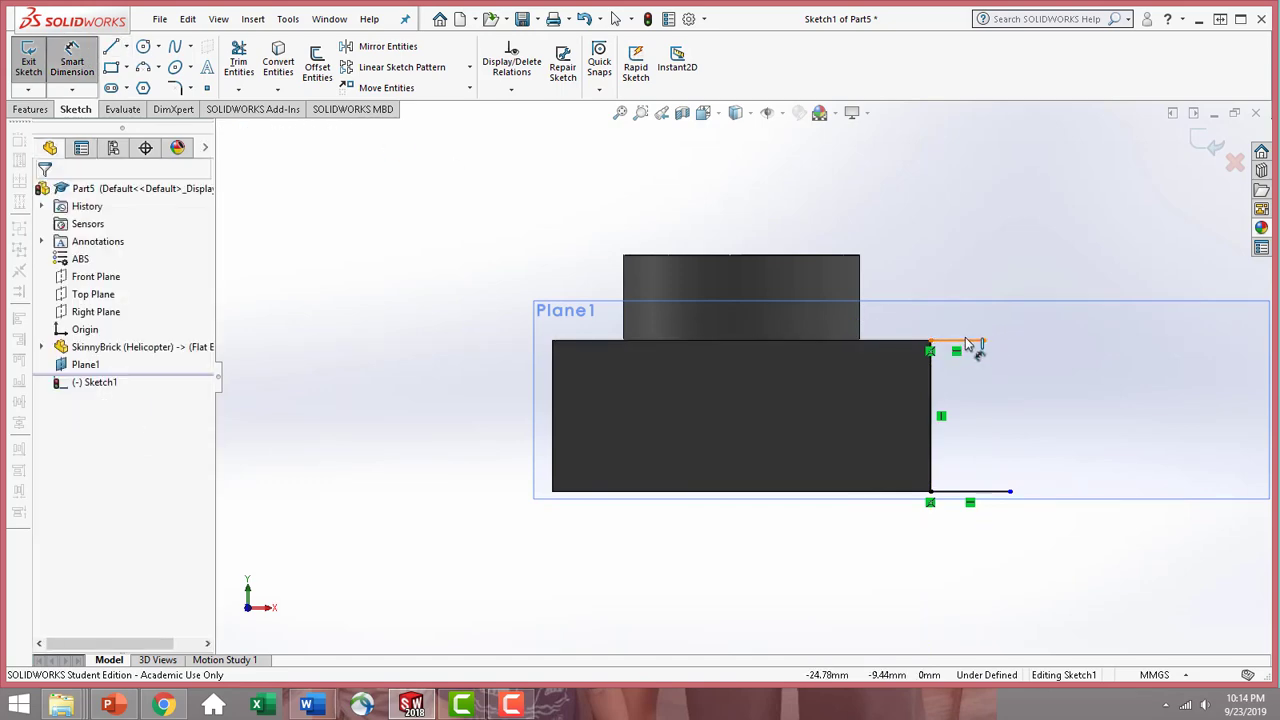
- Dimension the upper horizontal line to 1 mm and the lower horizontal line to 2 mm
click(968, 343)
click(971, 266)
text(1)
key(Return)
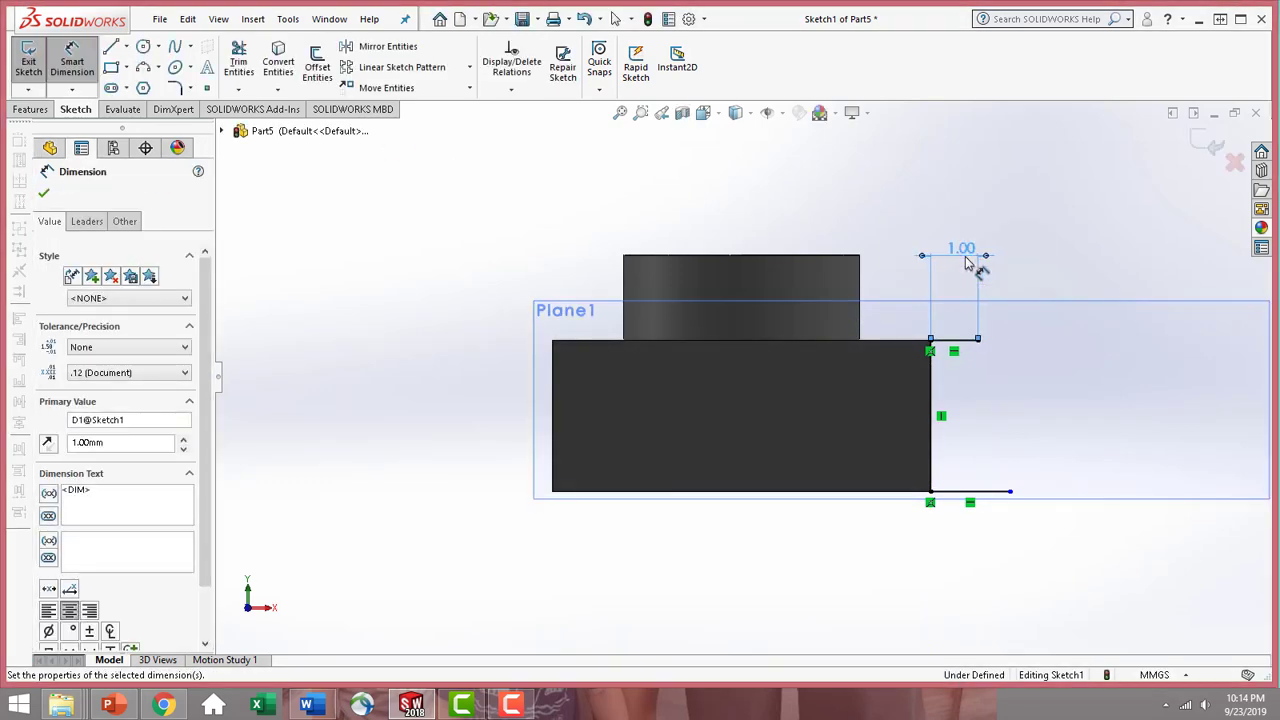
click(1004, 494)
click(980, 572)
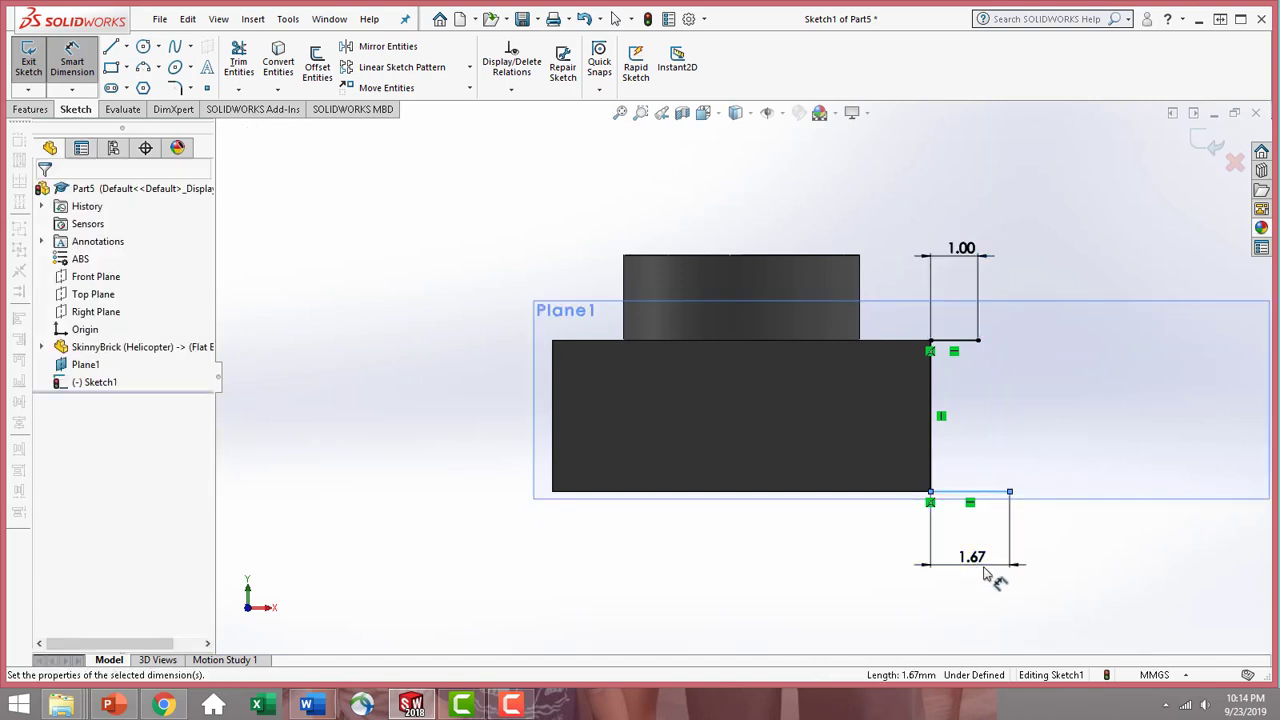
text(2)
key(Return)
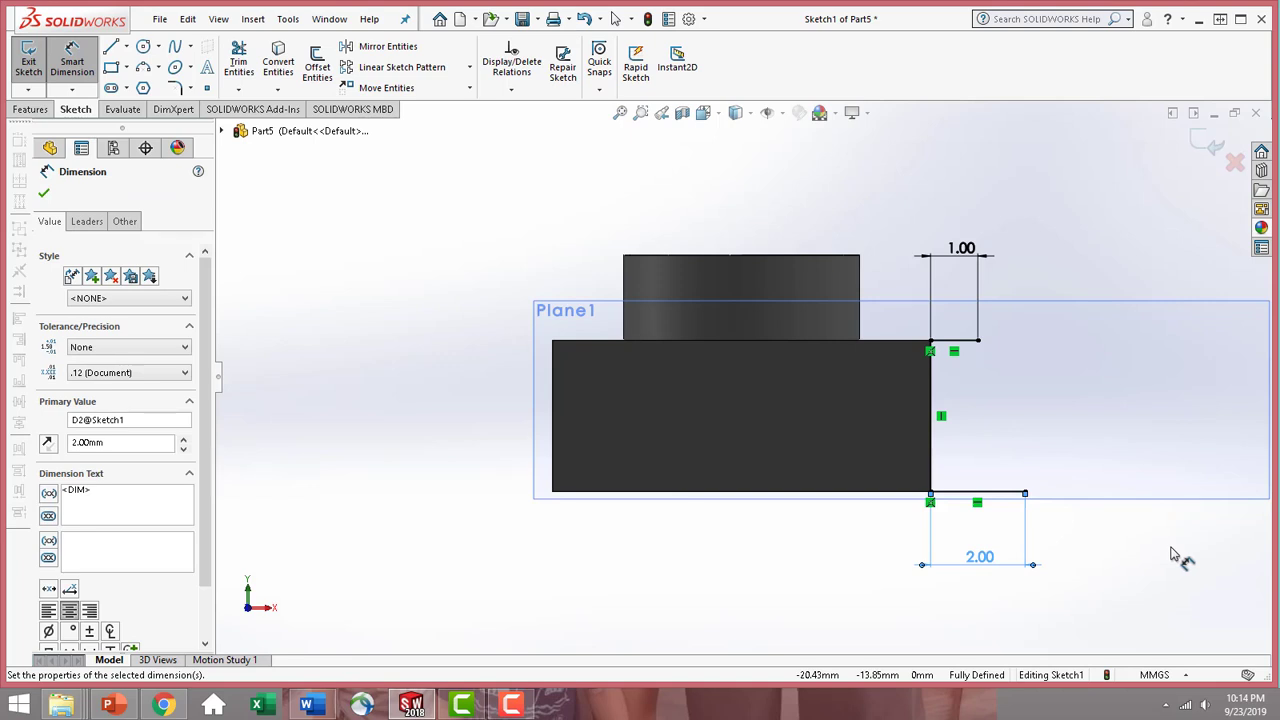
click(44, 196)
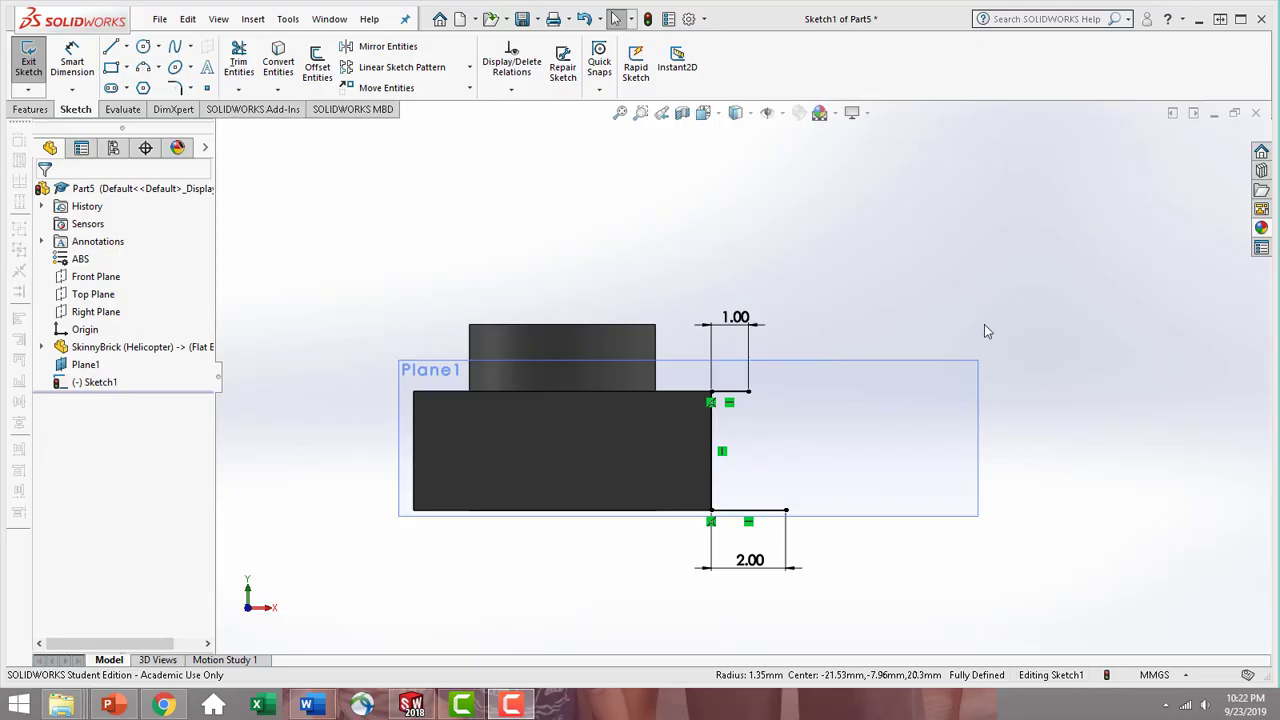
- Sketch a three-point arc of about 3.1 mm radius beside the brick, bulging toward the horizontal line ends and opening away from it
click(157, 68)
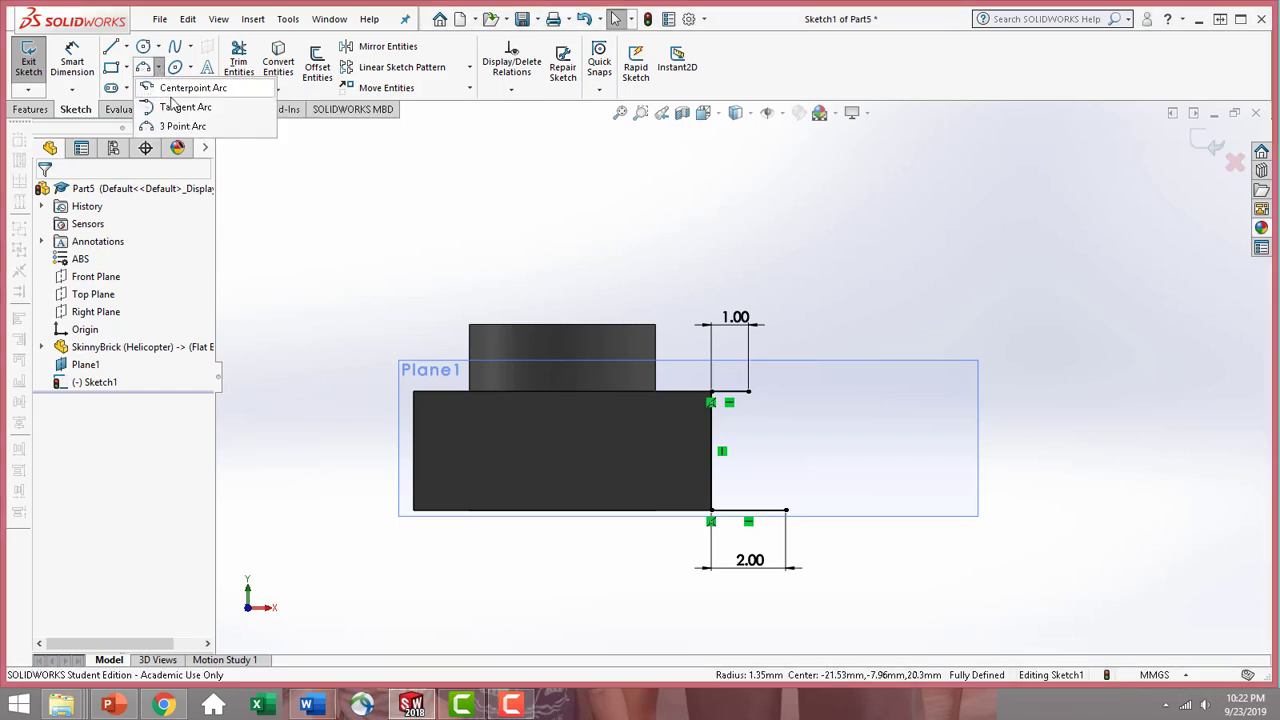
click(185, 126)
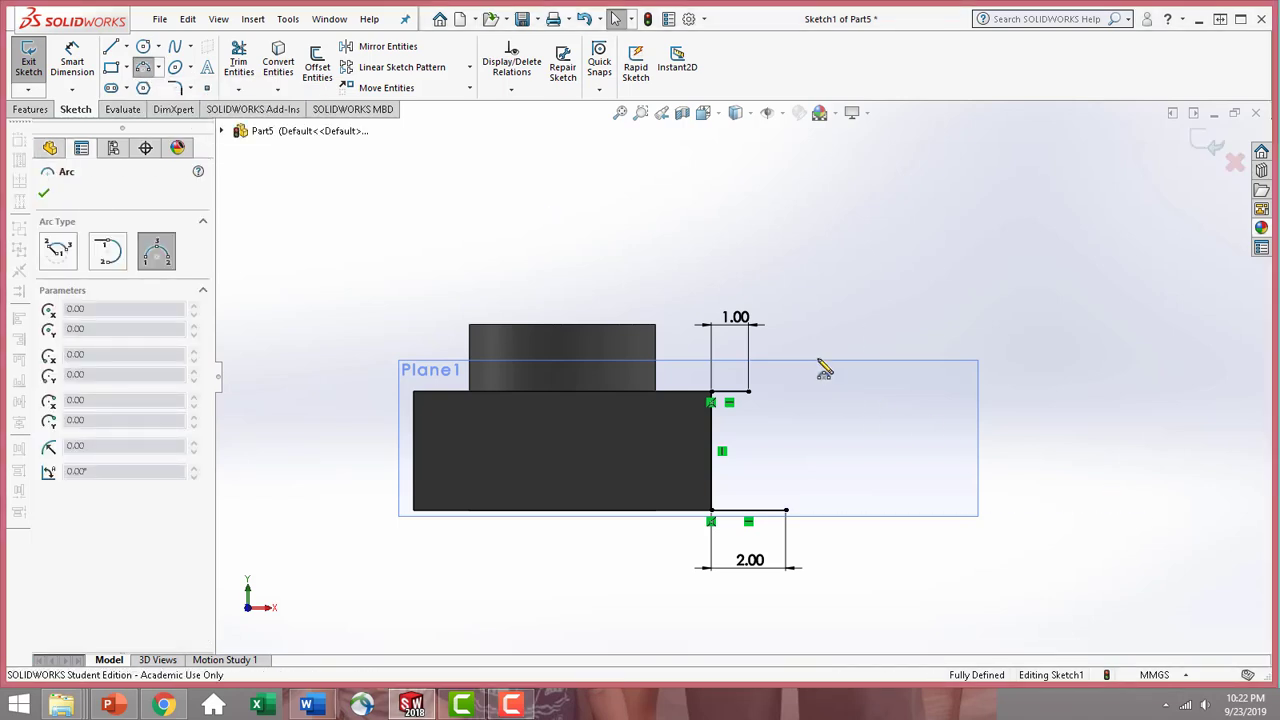
click(887, 311)
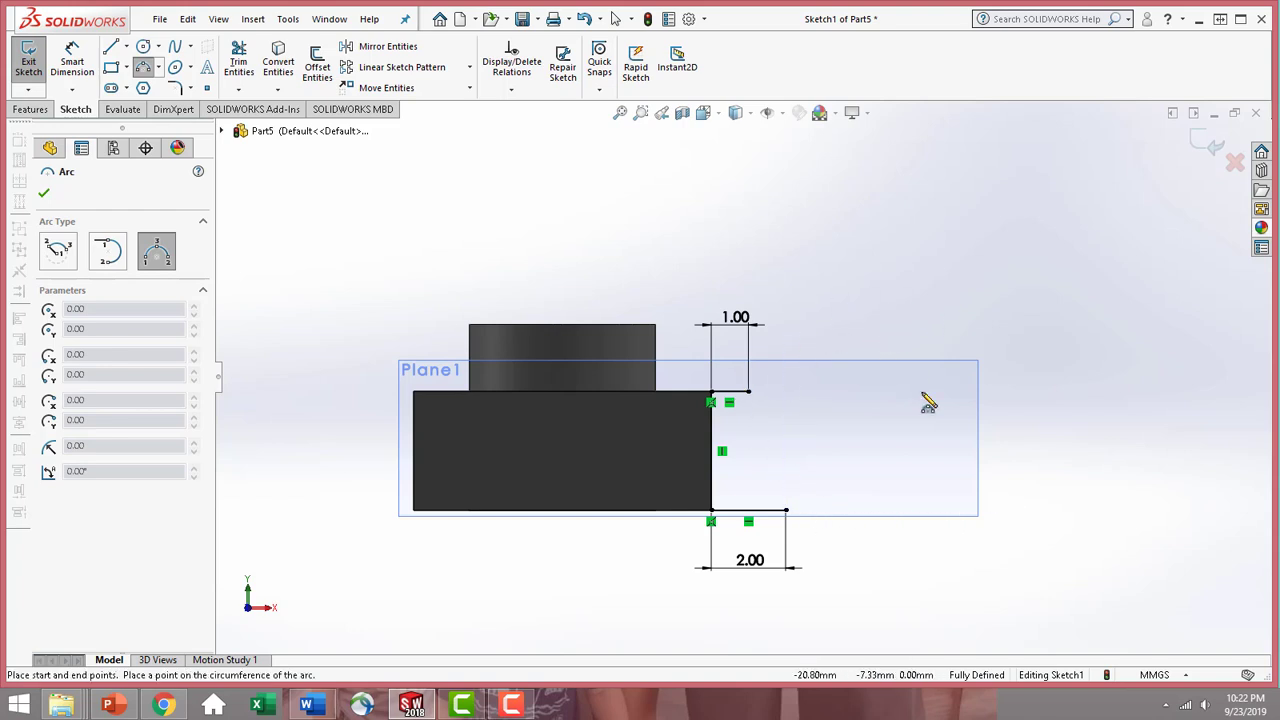
click(896, 540)
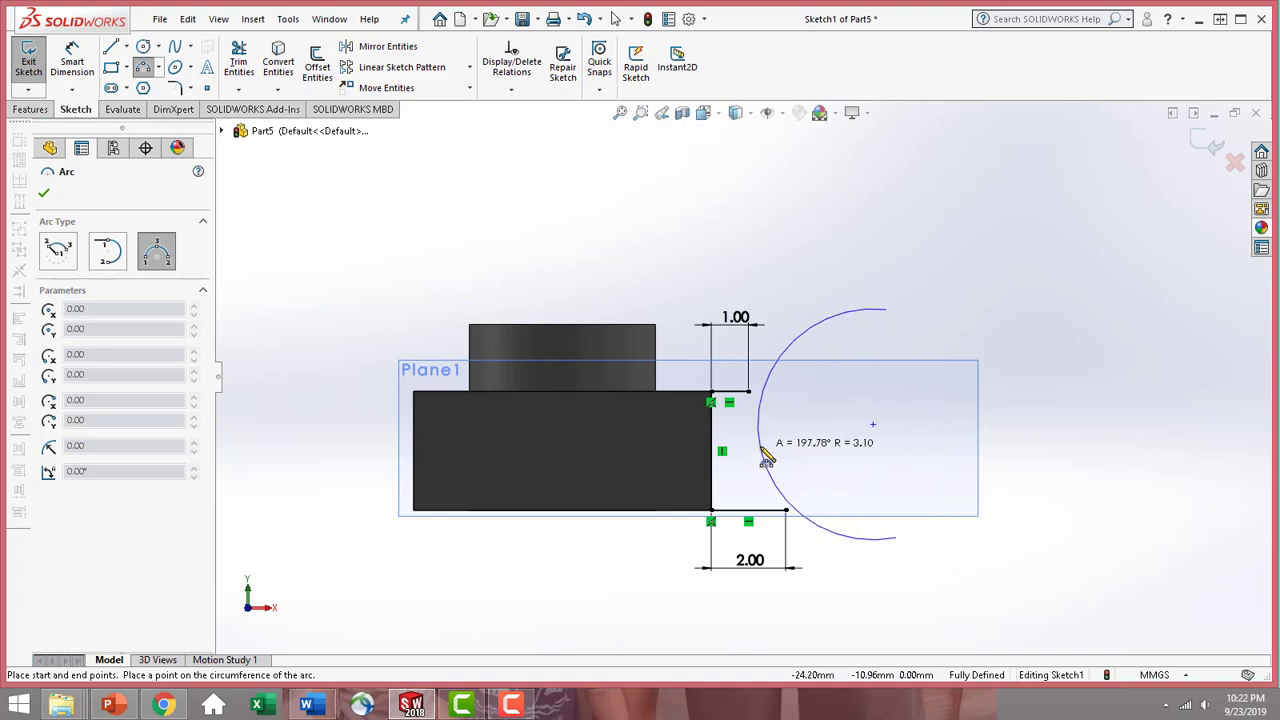
click(757, 450)
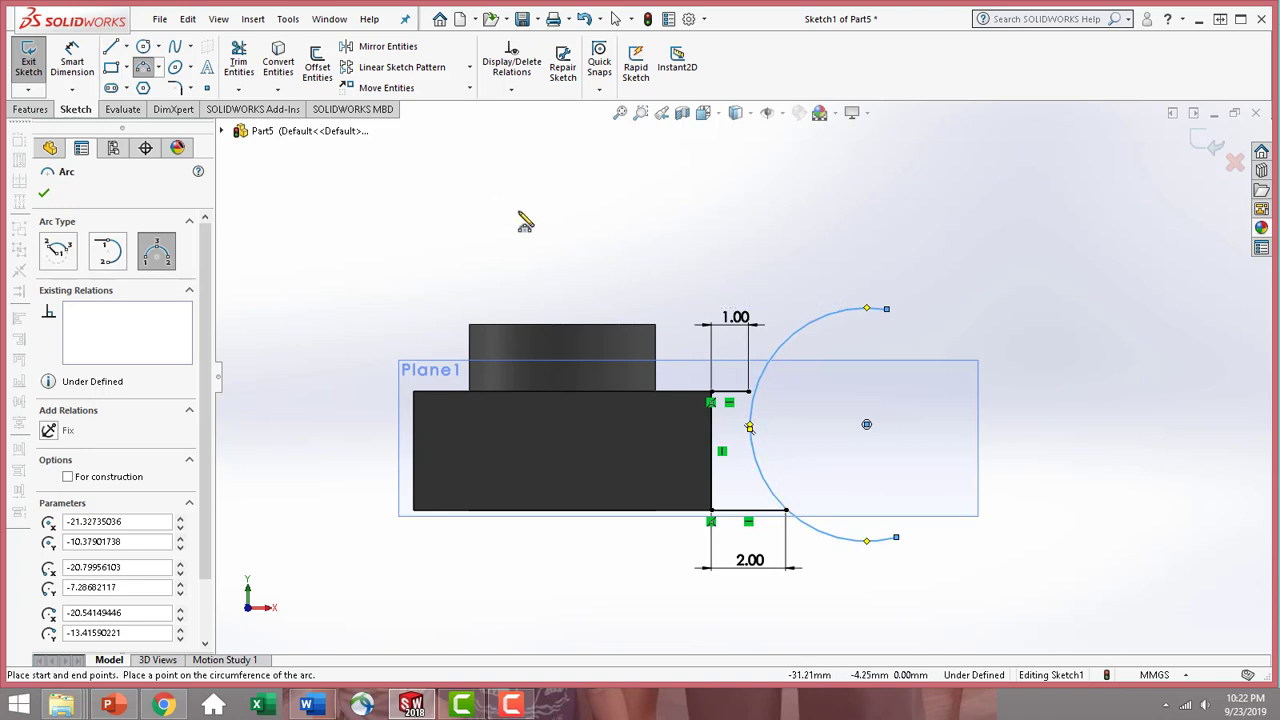
- Close the arc into a C-shaped clip with an inner arc of about 2 mm radius and rounded end arcs of about 0.6 mm radius
mouse_move(887, 311)
mouse_down()
mouse_move(914, 354)
mouse_move(891, 360)
mouse_move(905, 537)
mouse_up()
click(920, 333)
click(786, 438)
click(918, 514)
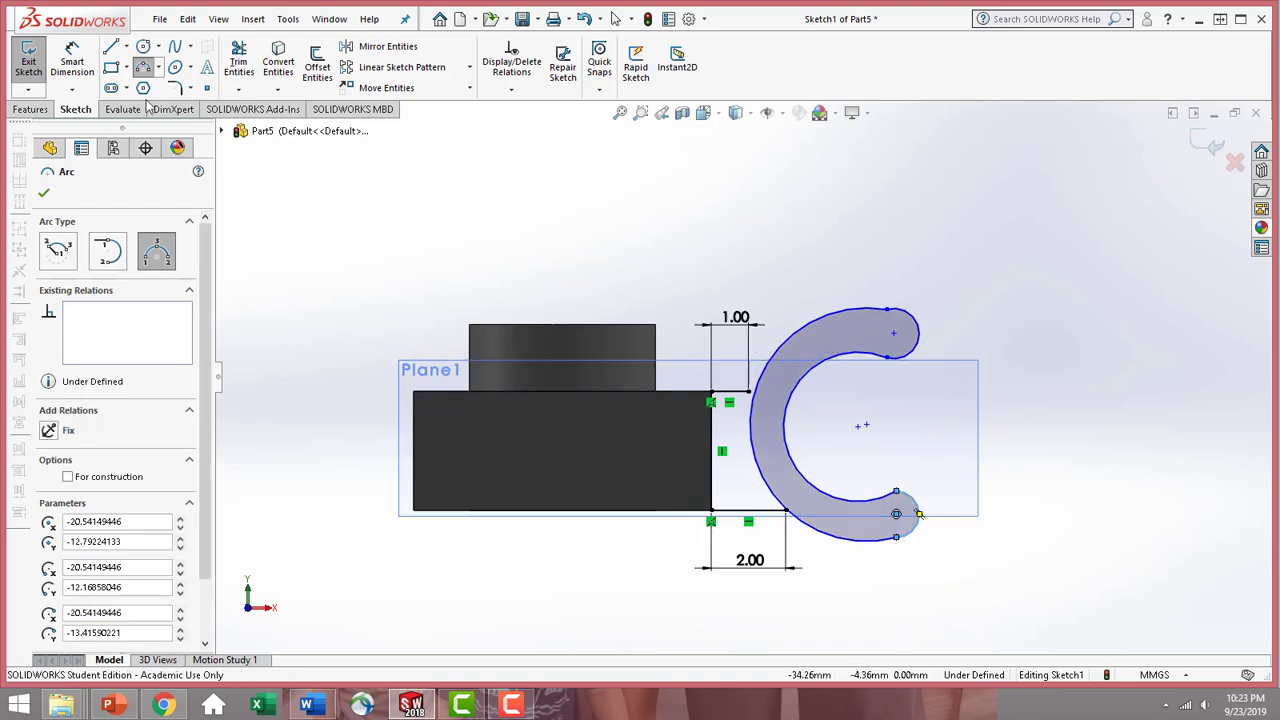
click(43, 192)
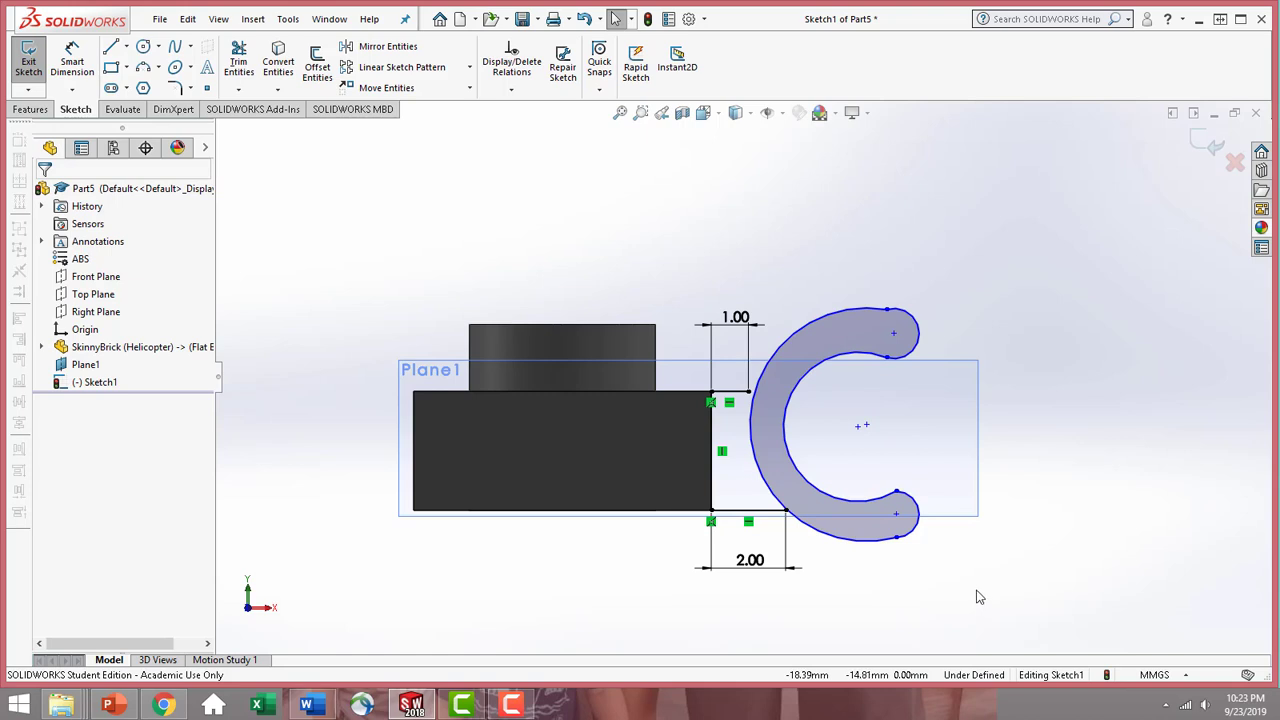
- Make the free endpoints of the upper and lower horizontal lines coincident with the clip's outer arc
click(760, 391)
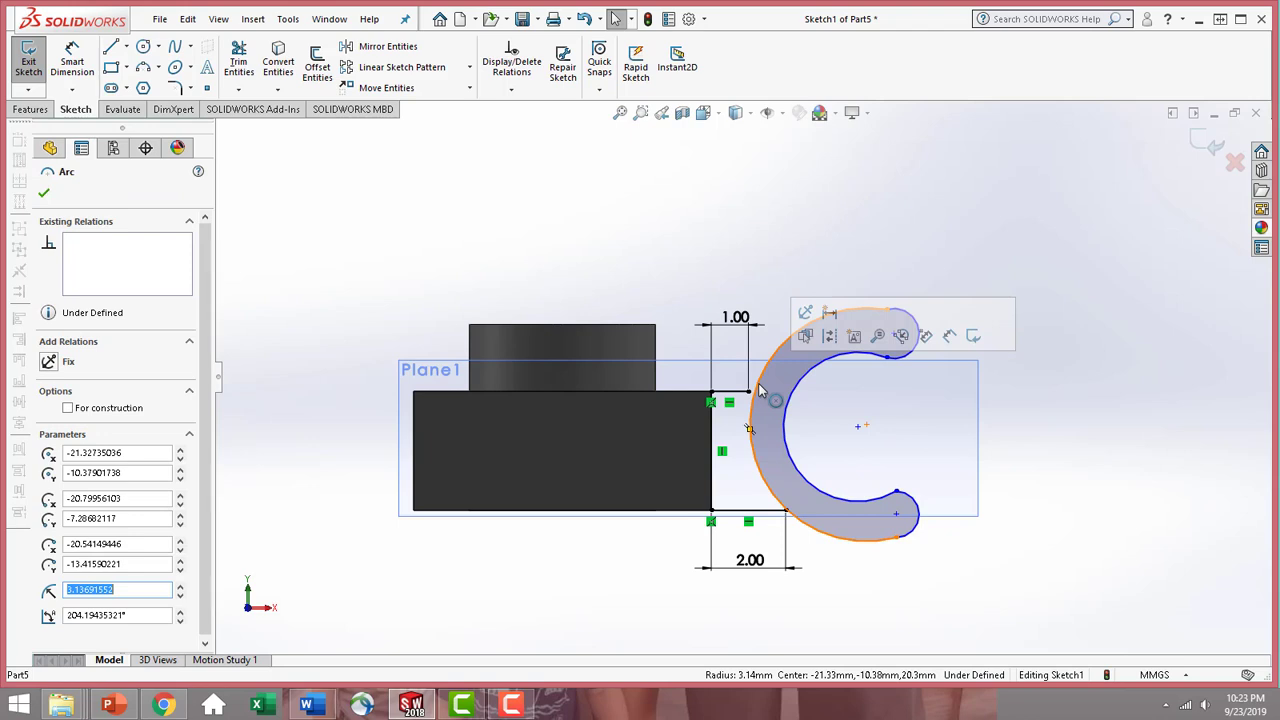
ctrl+click(749, 394)
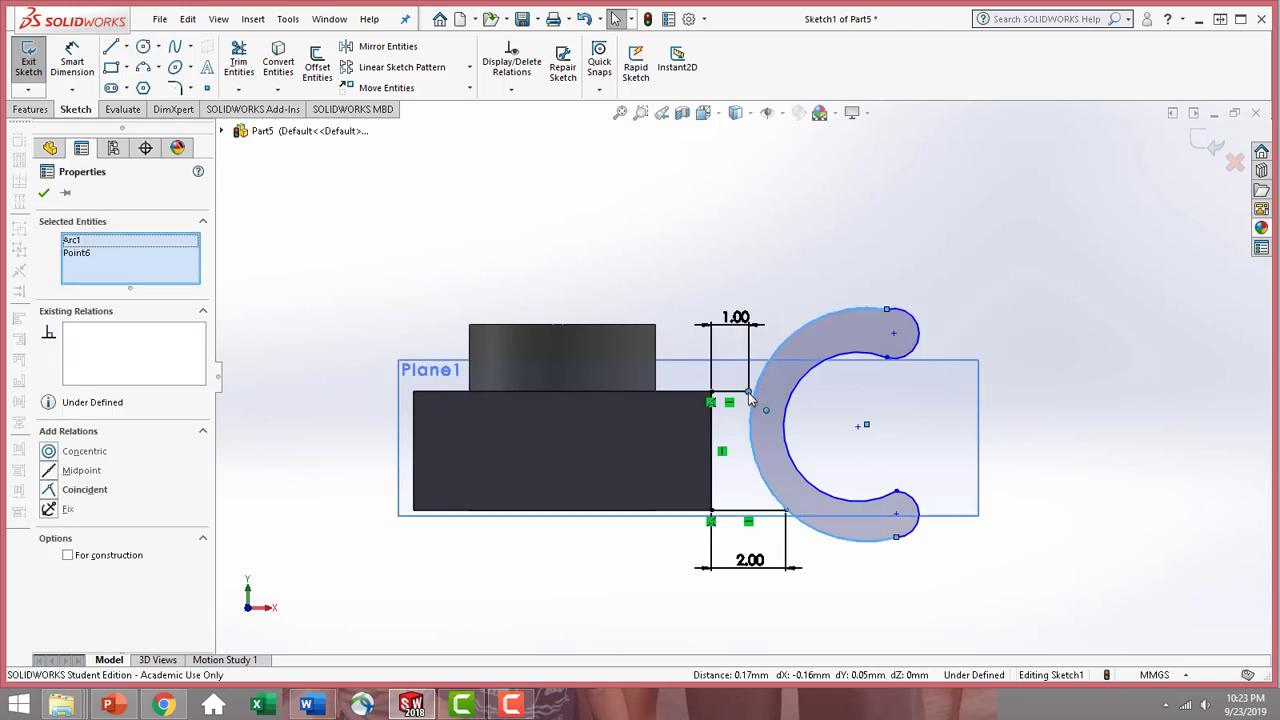
click(50, 490)
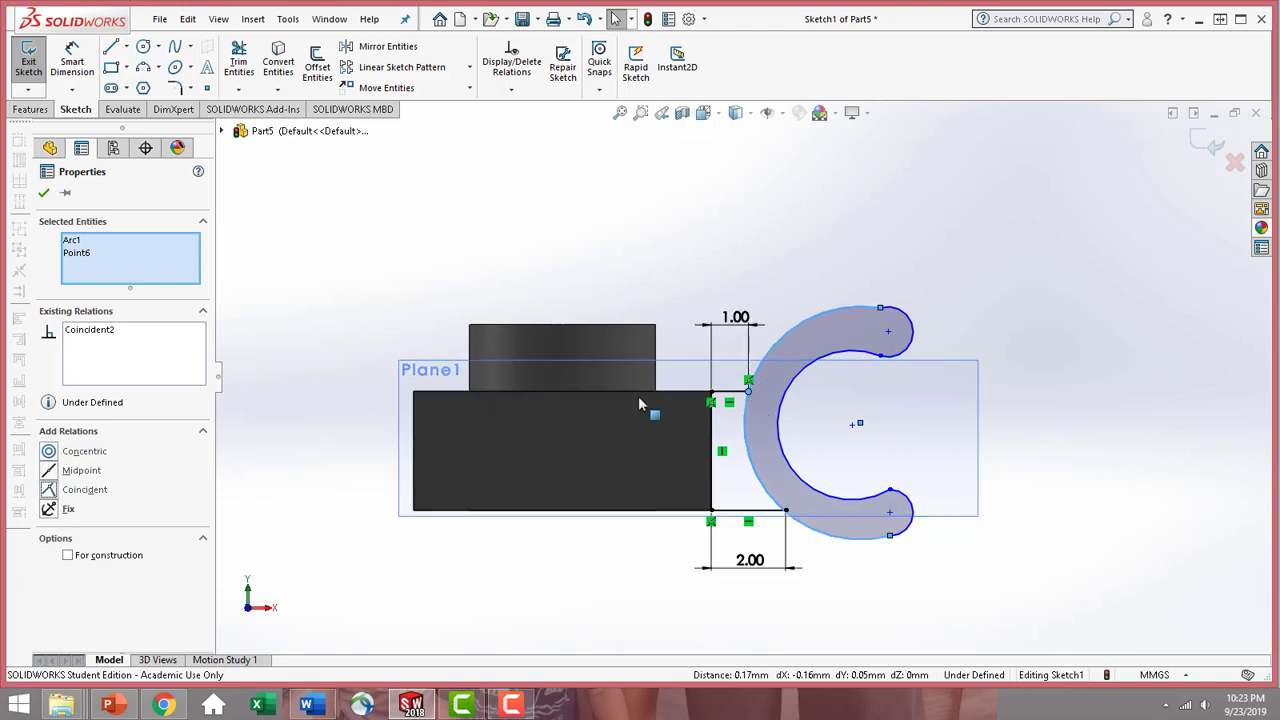
click(44, 192)
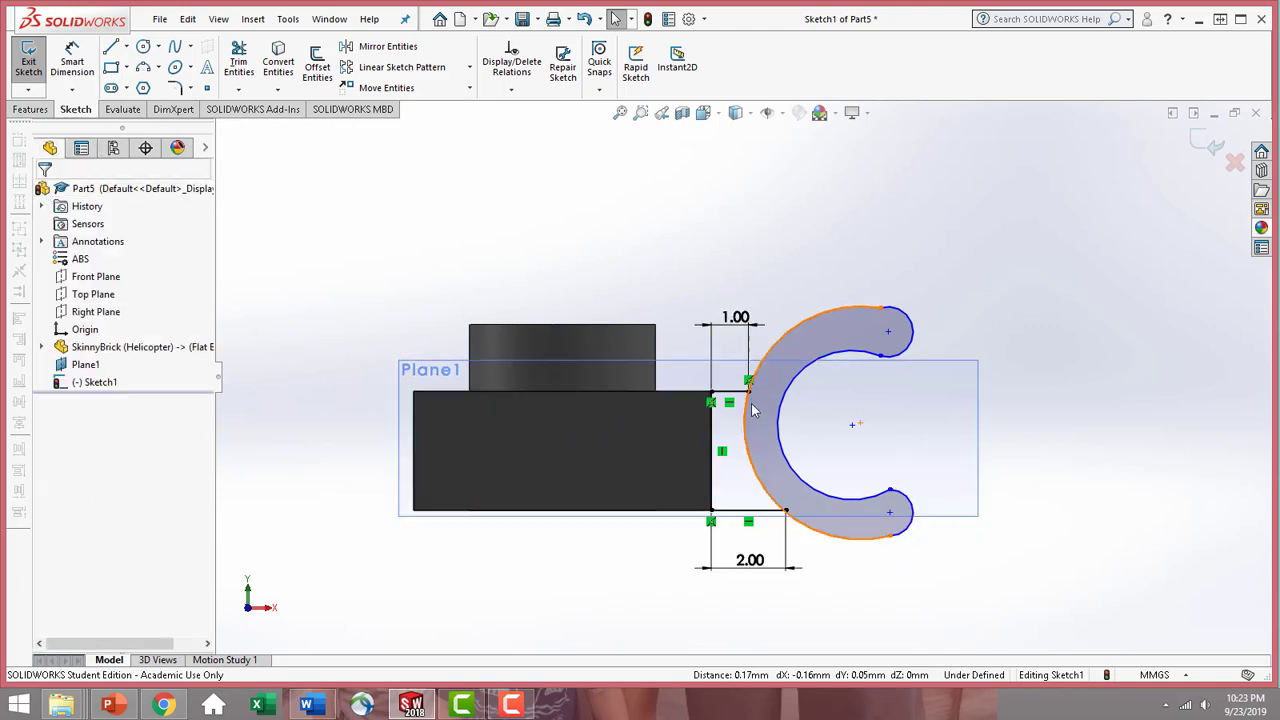
click(786, 512)
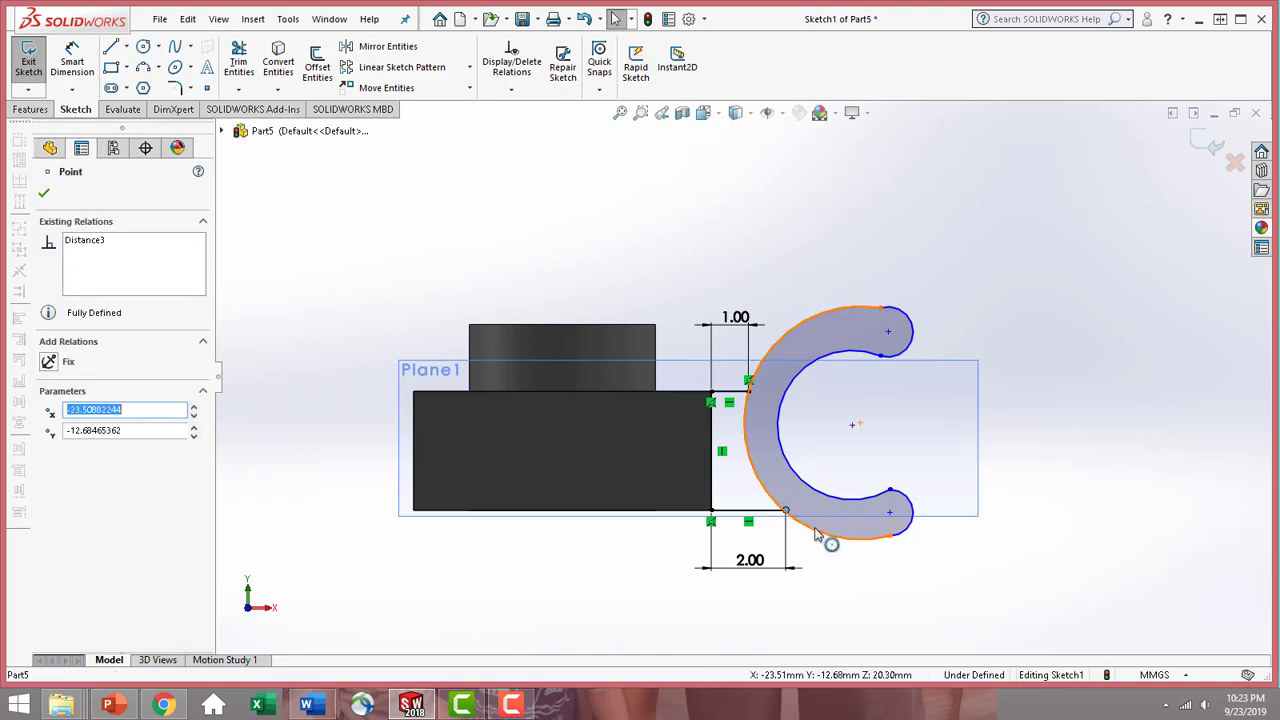
ctrl+click(826, 534)
click(50, 490)
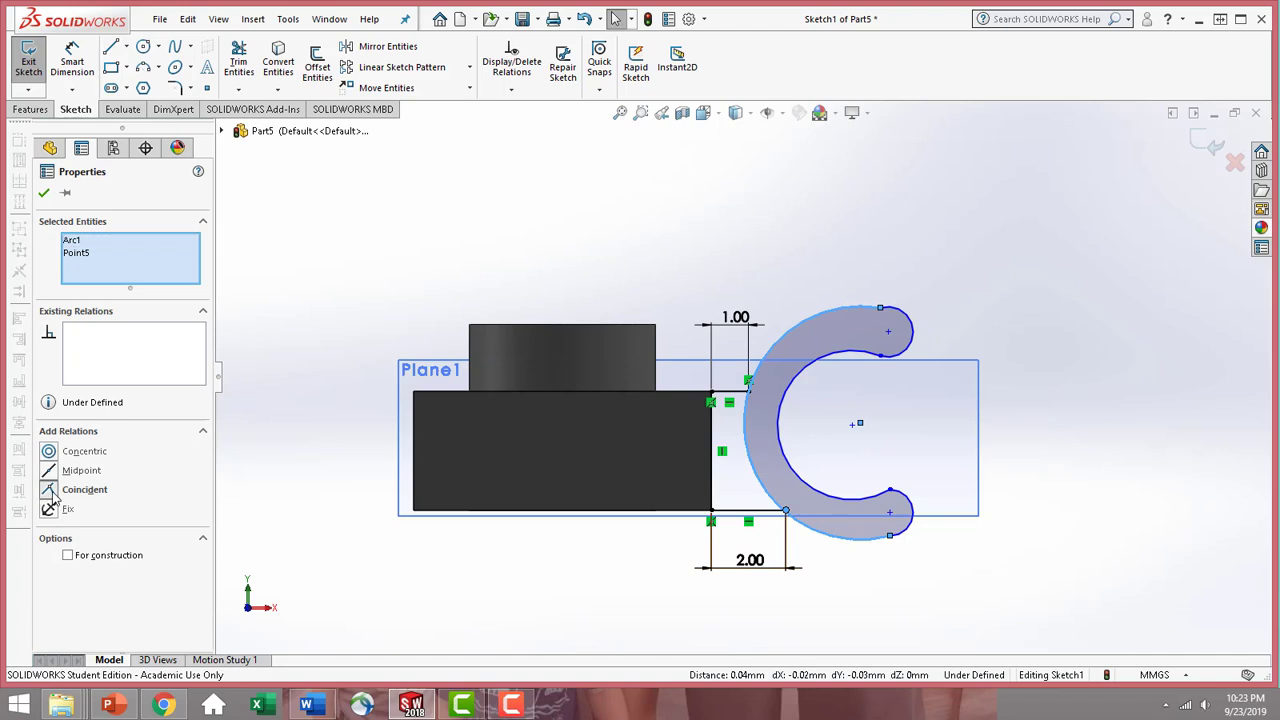
click(43, 193)
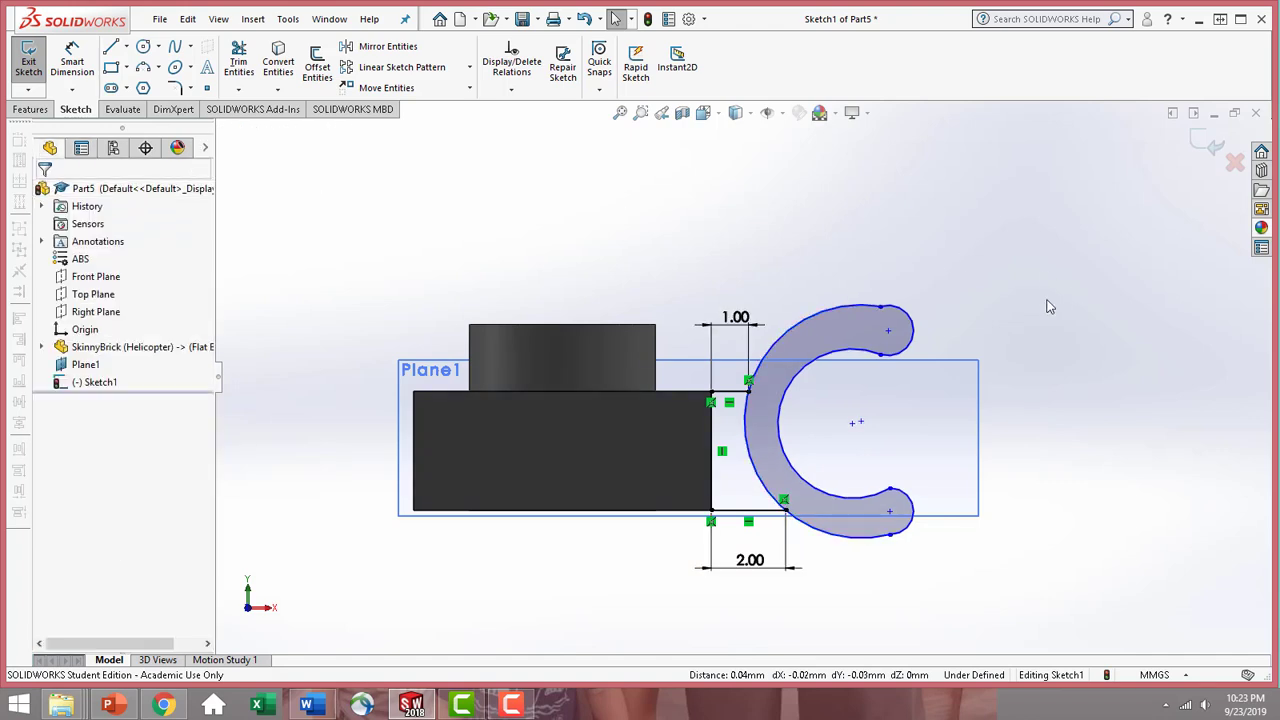
- Make the upper and lower end arcs of the clip tangent to its outer arc
click(869, 312)
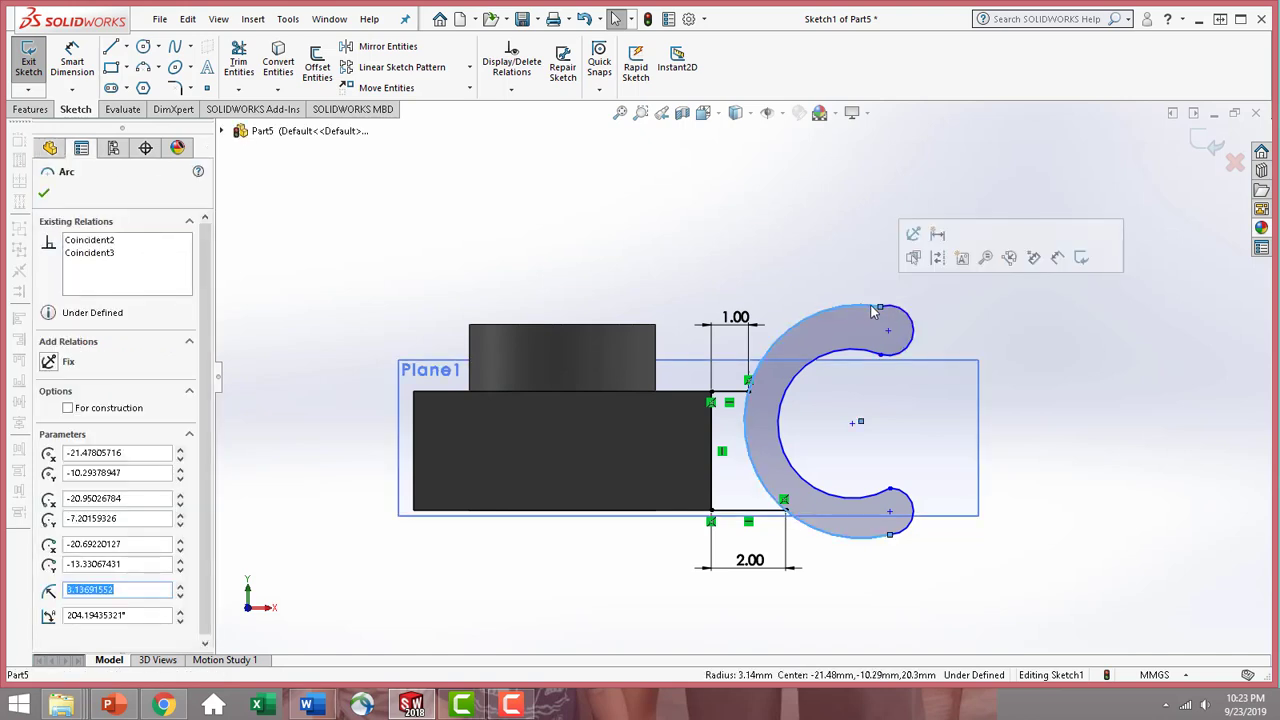
ctrl+click(900, 312)
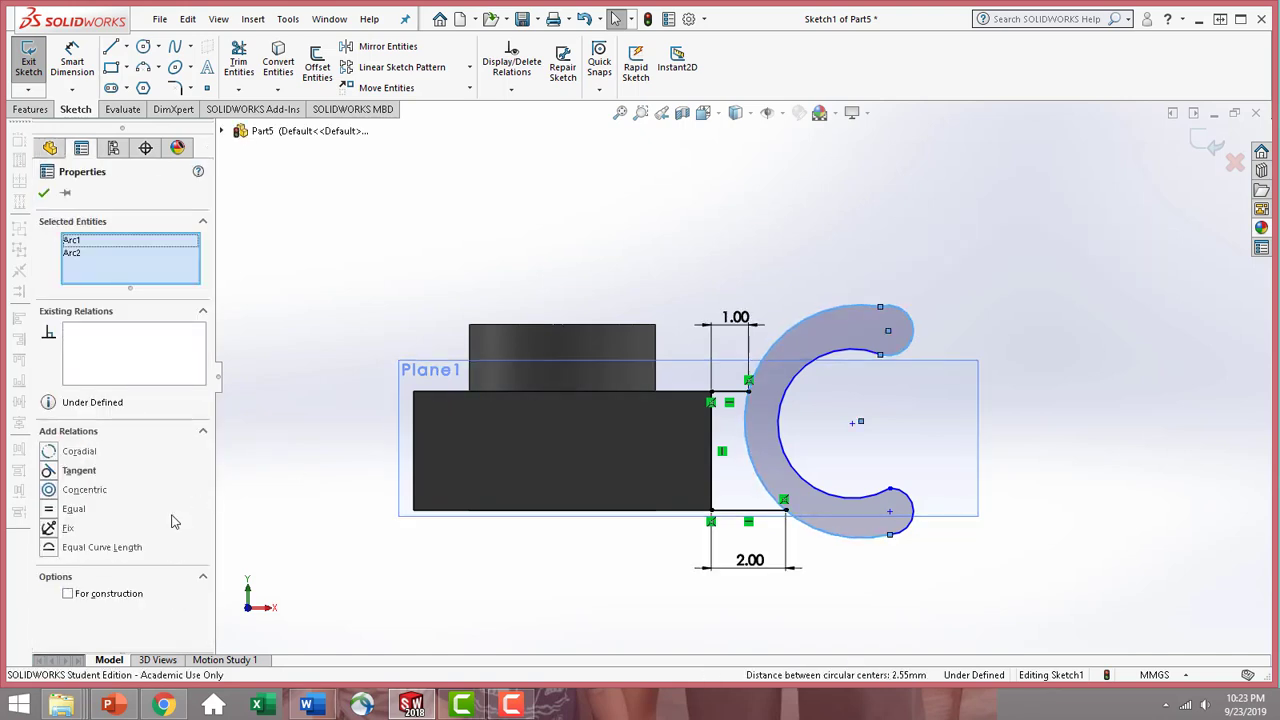
click(52, 472)
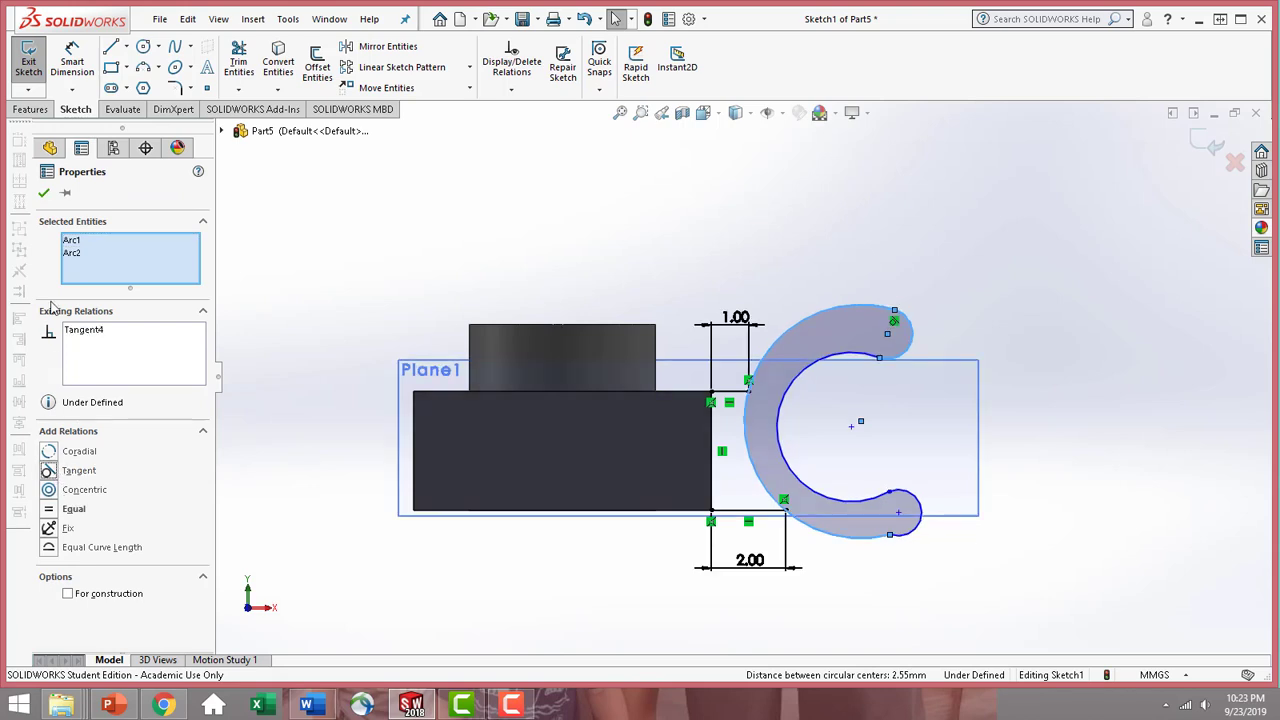
click(44, 192)
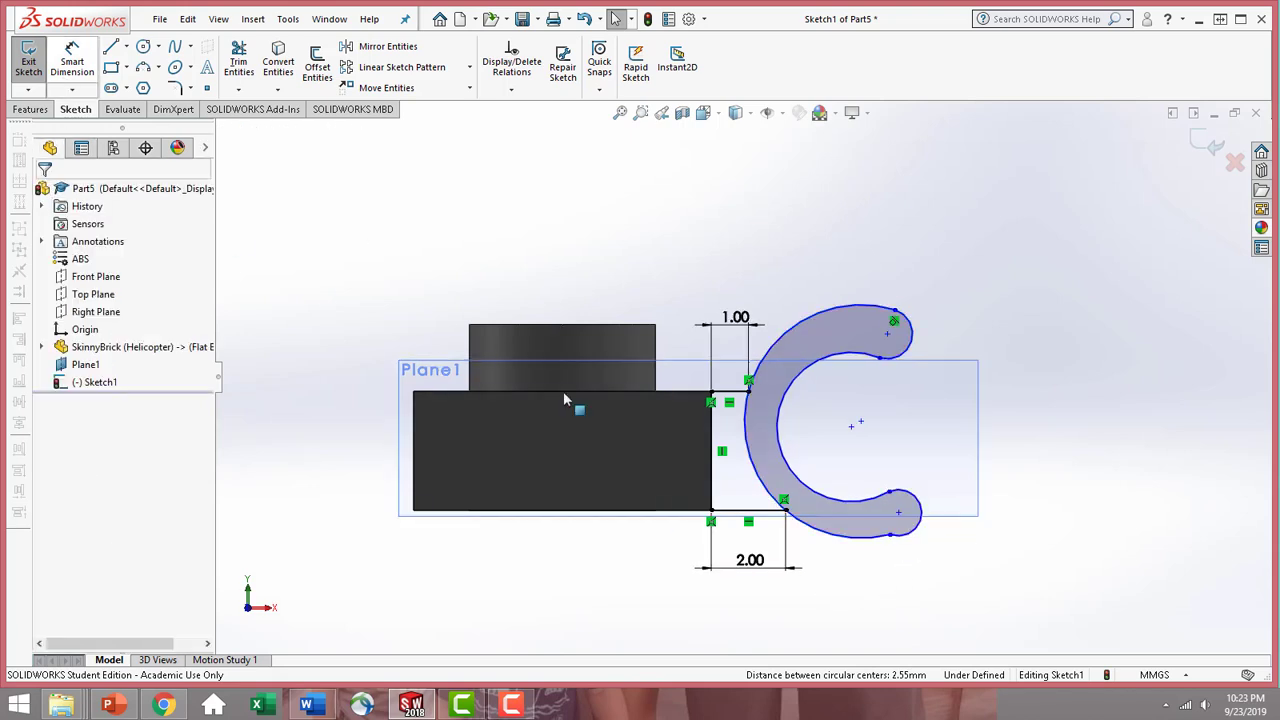
click(899, 539)
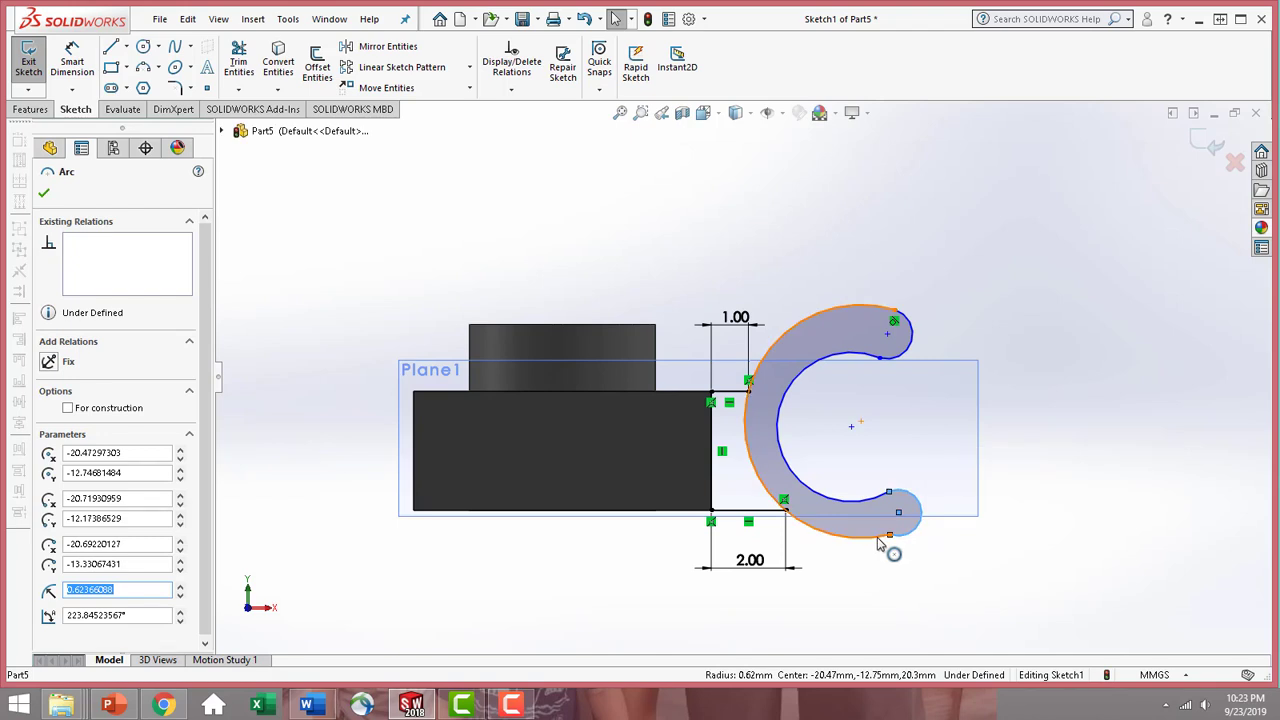
ctrl+click(877, 537)
click(47, 472)
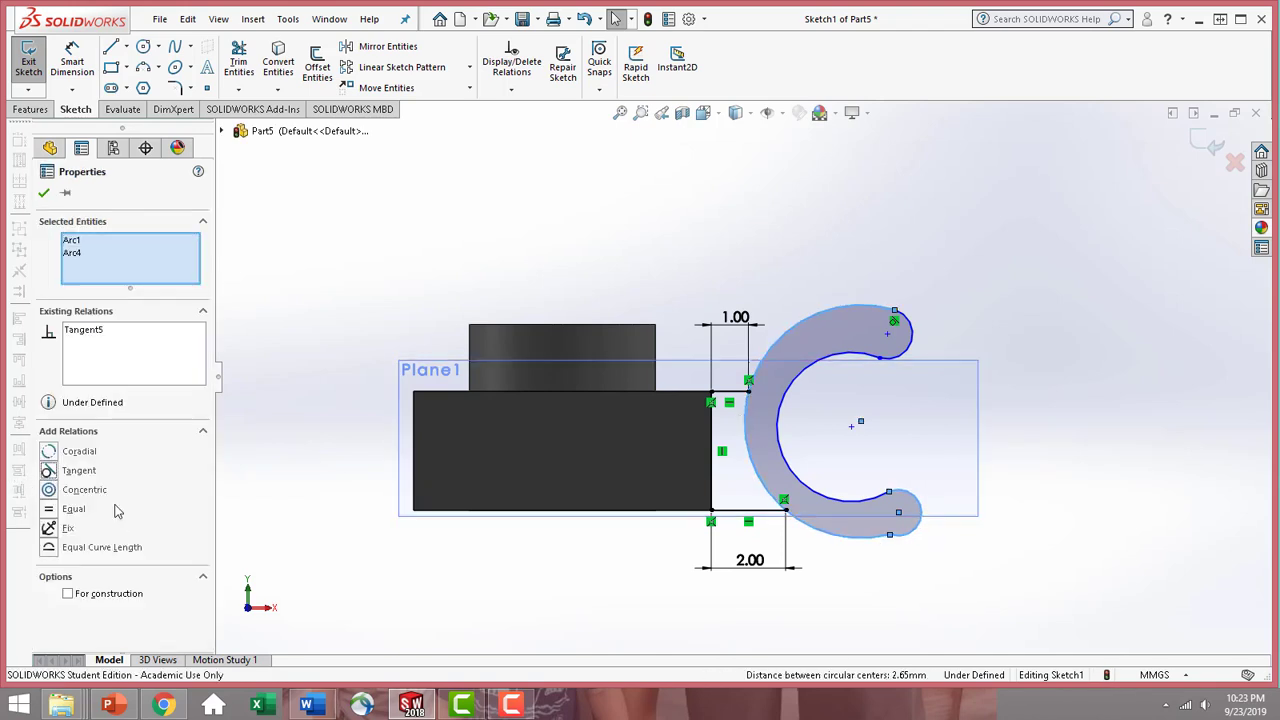
click(46, 191)
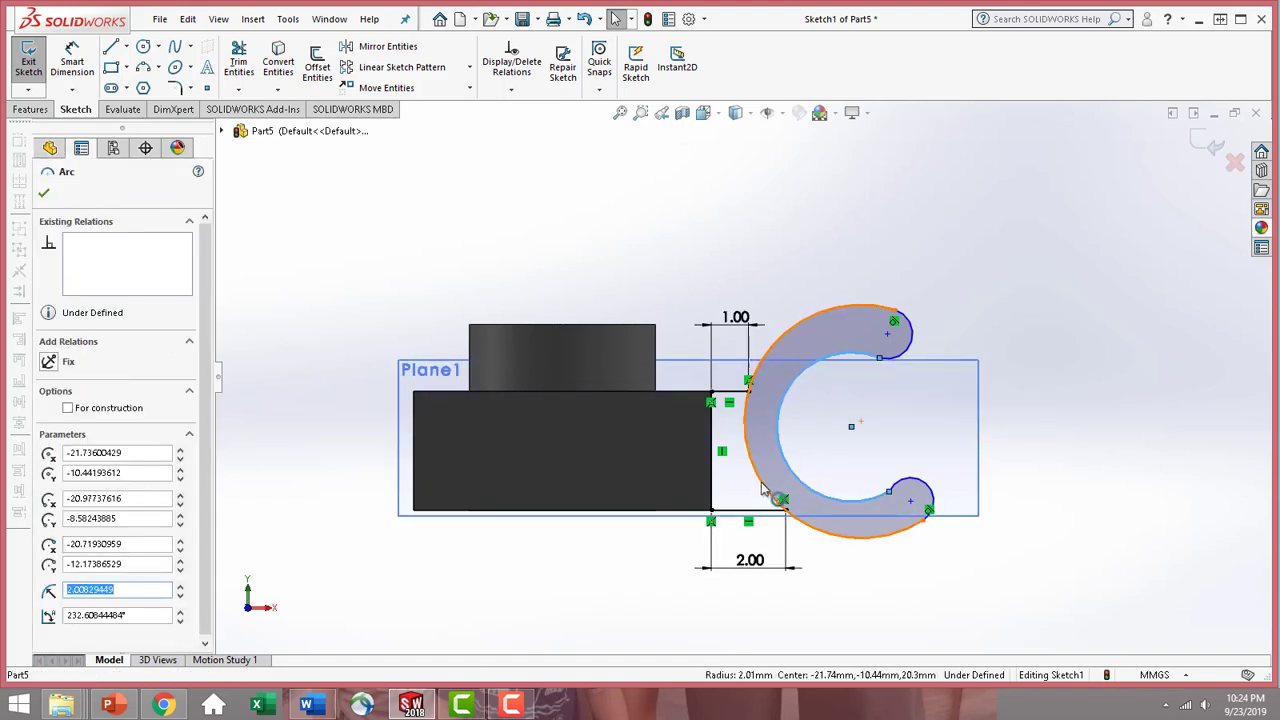
- Make the clip's inner and outer arcs concentric
ctrl+click(746, 437)
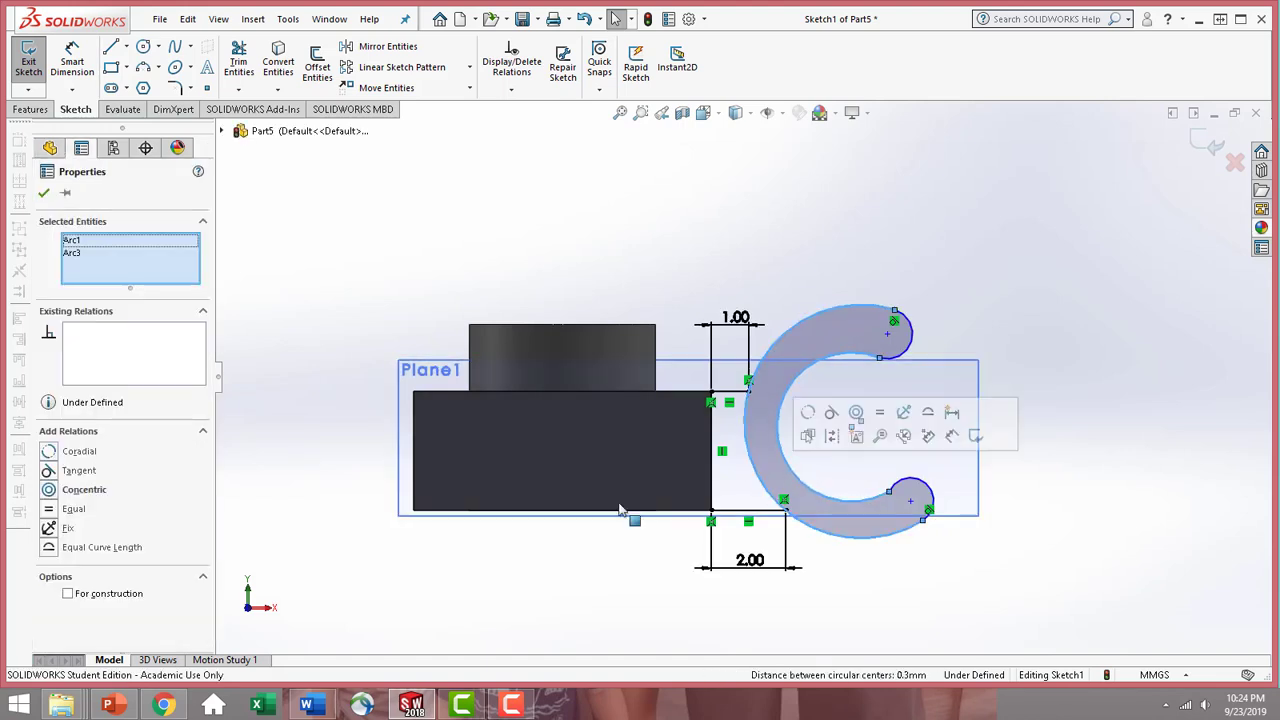
click(50, 490)
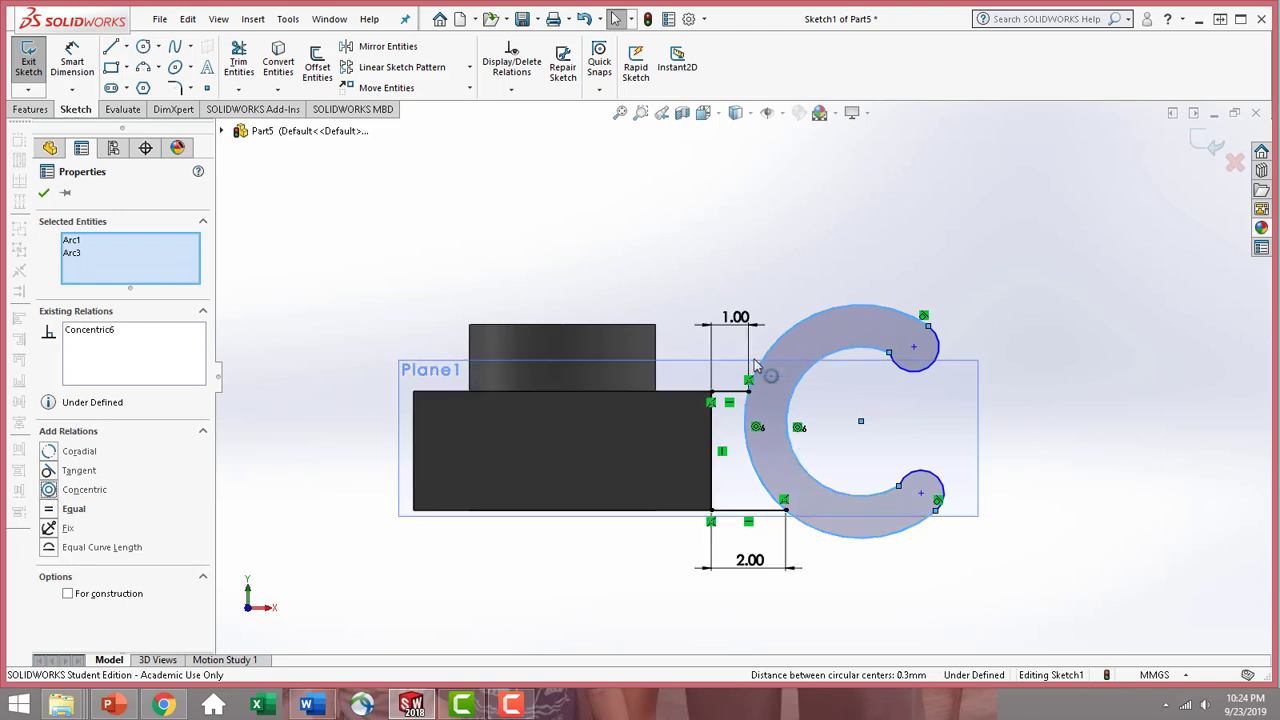
click(45, 196)
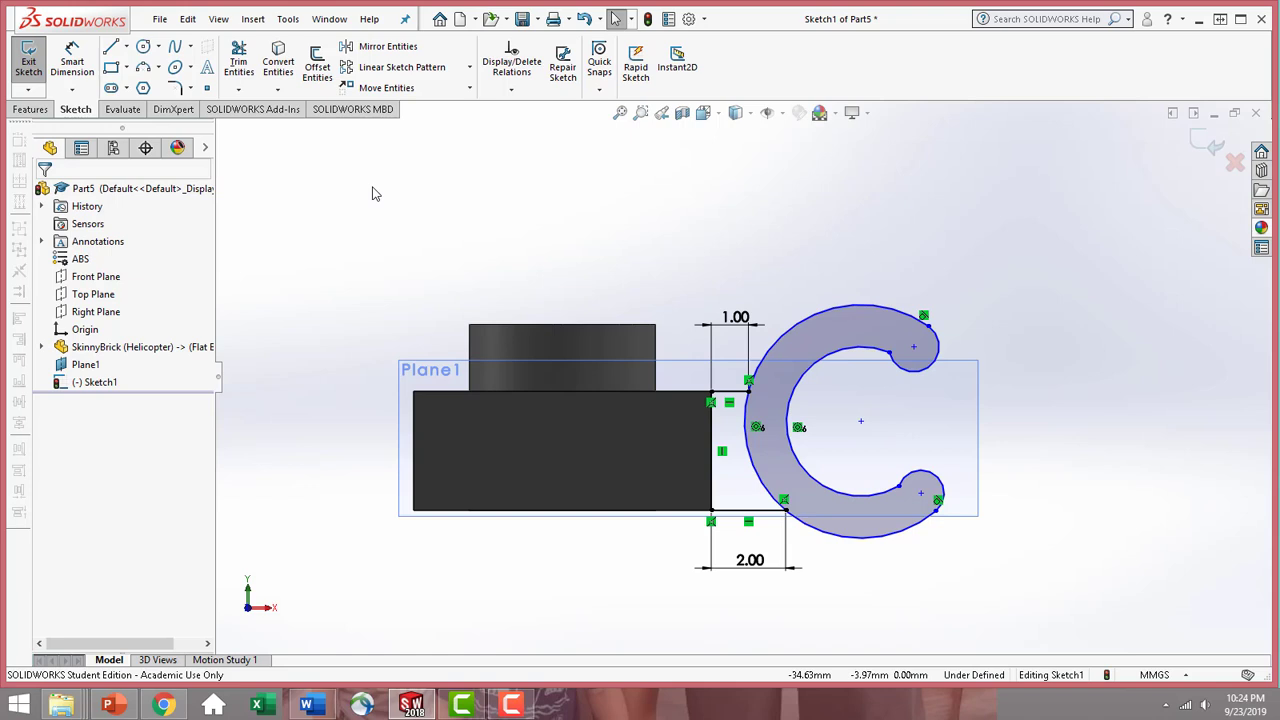
- Dimension the radius of both rounded end arcs of the clip to 0.5 mm
click(72, 60)
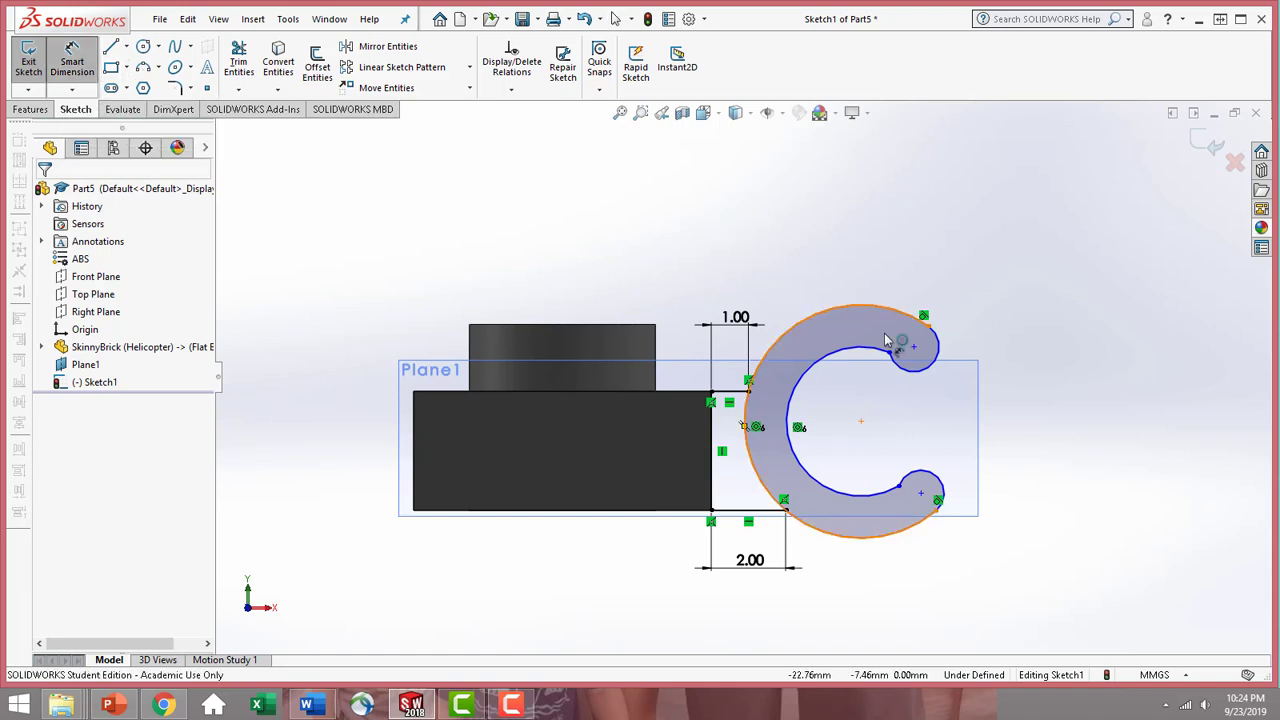
click(940, 362)
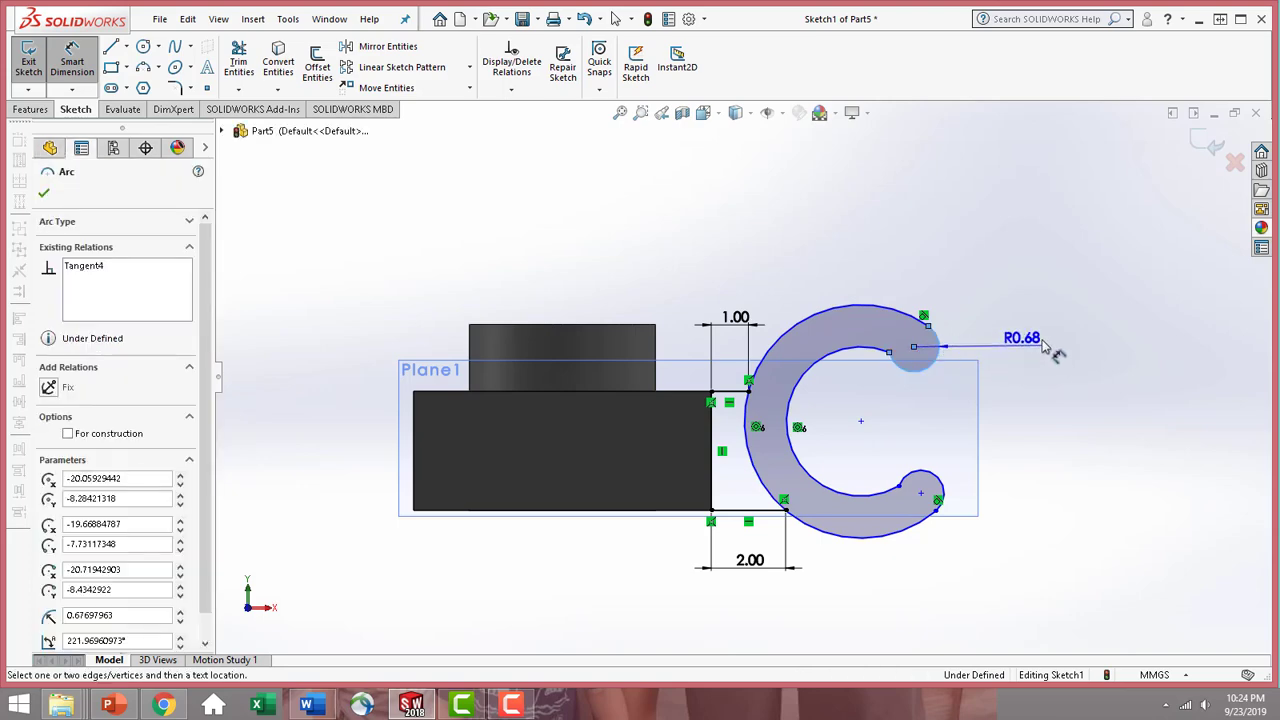
click(1052, 345)
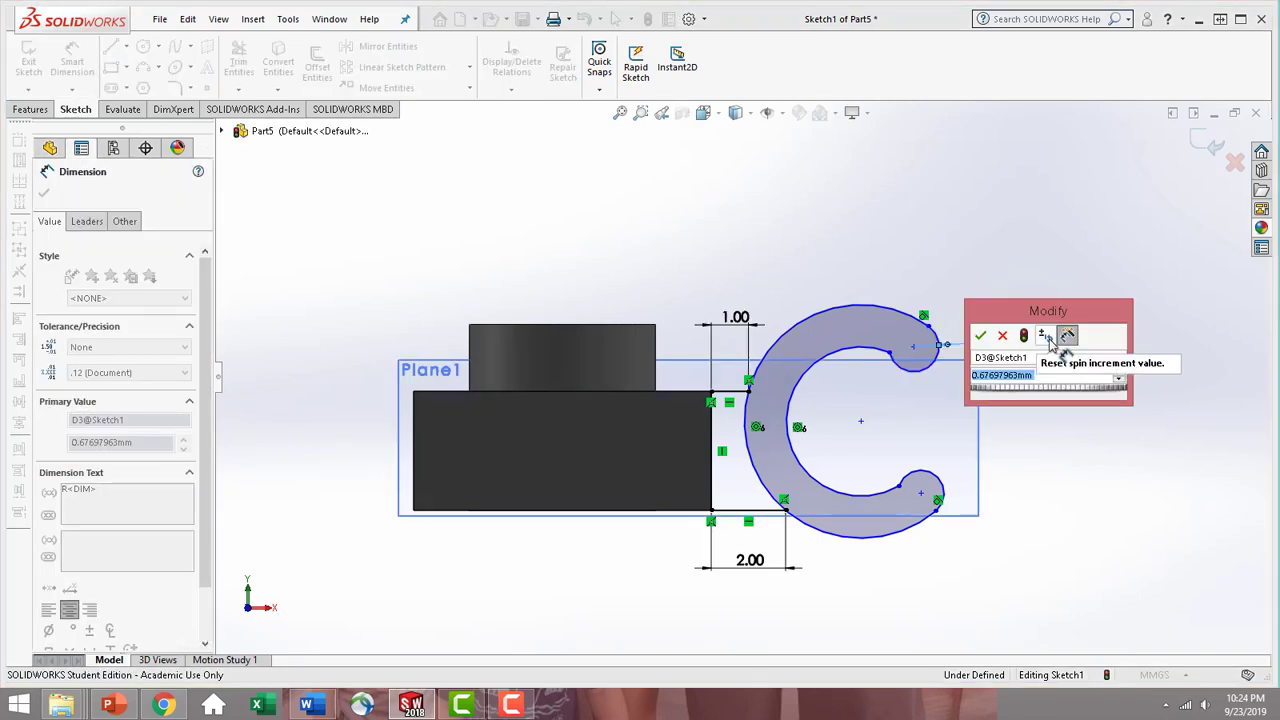
text(0.5)
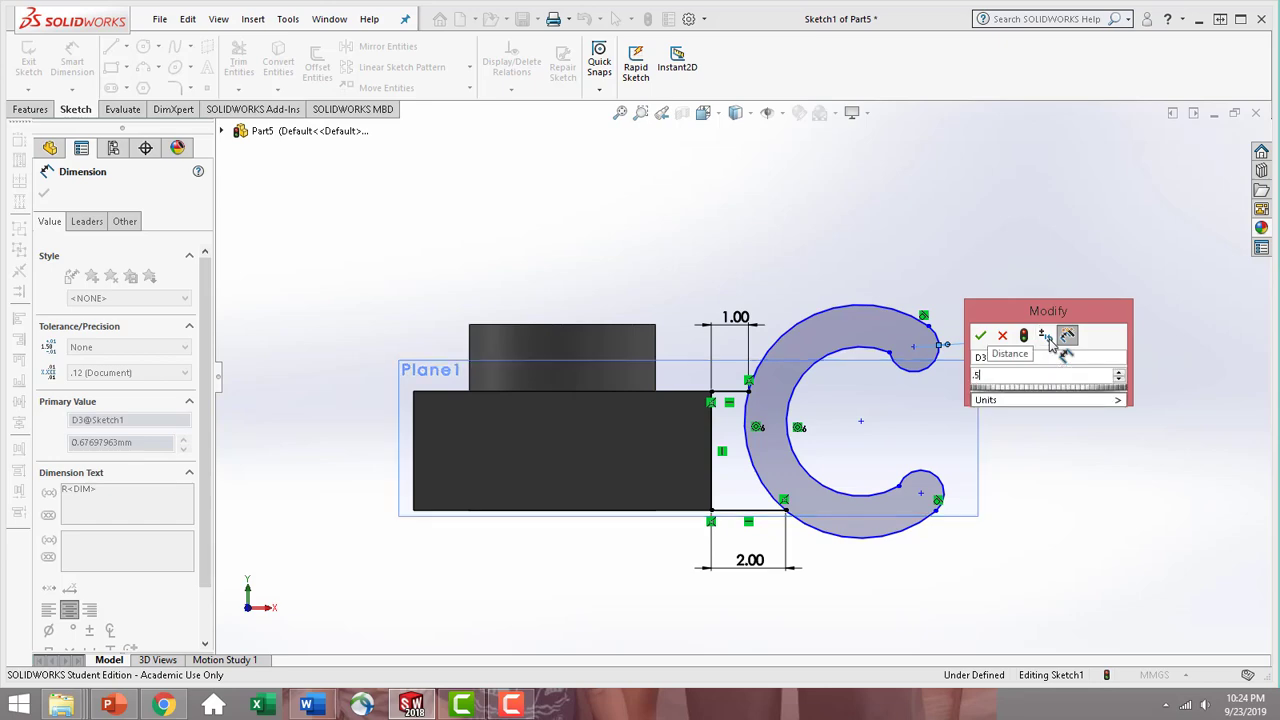
key(Return)
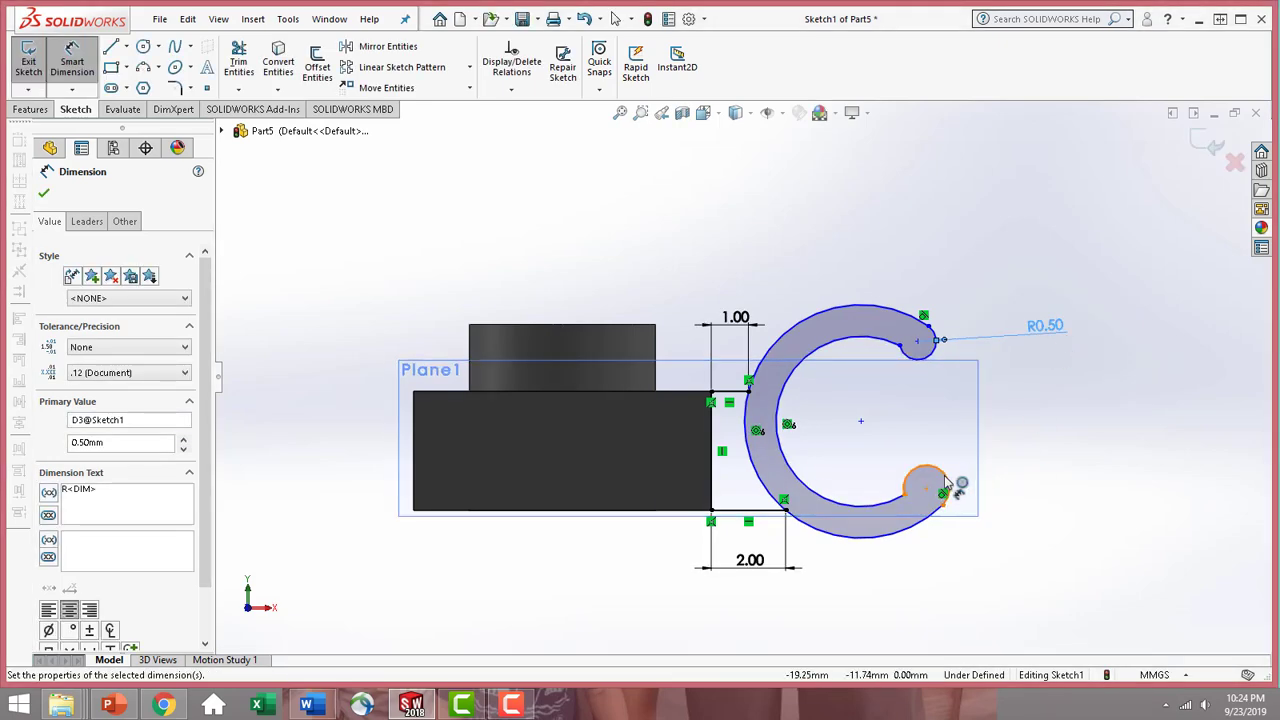
click(946, 482)
click(1090, 485)
text(0.5)
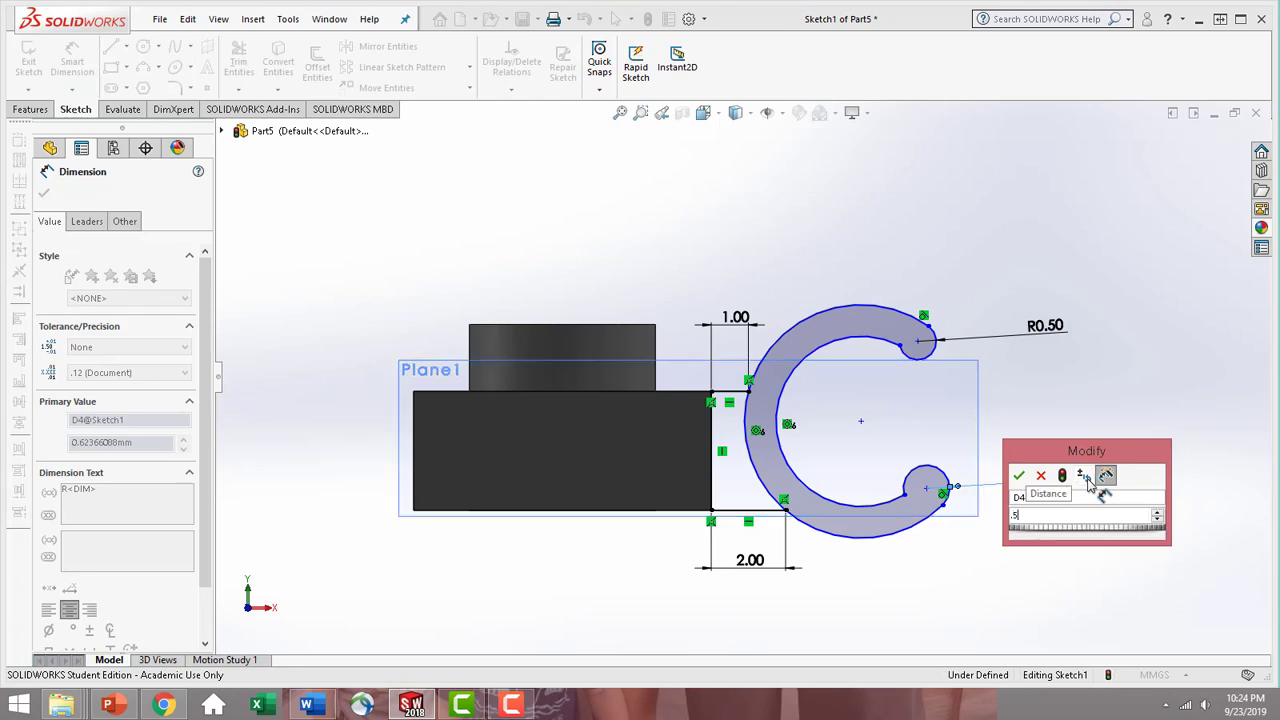
key(Return)
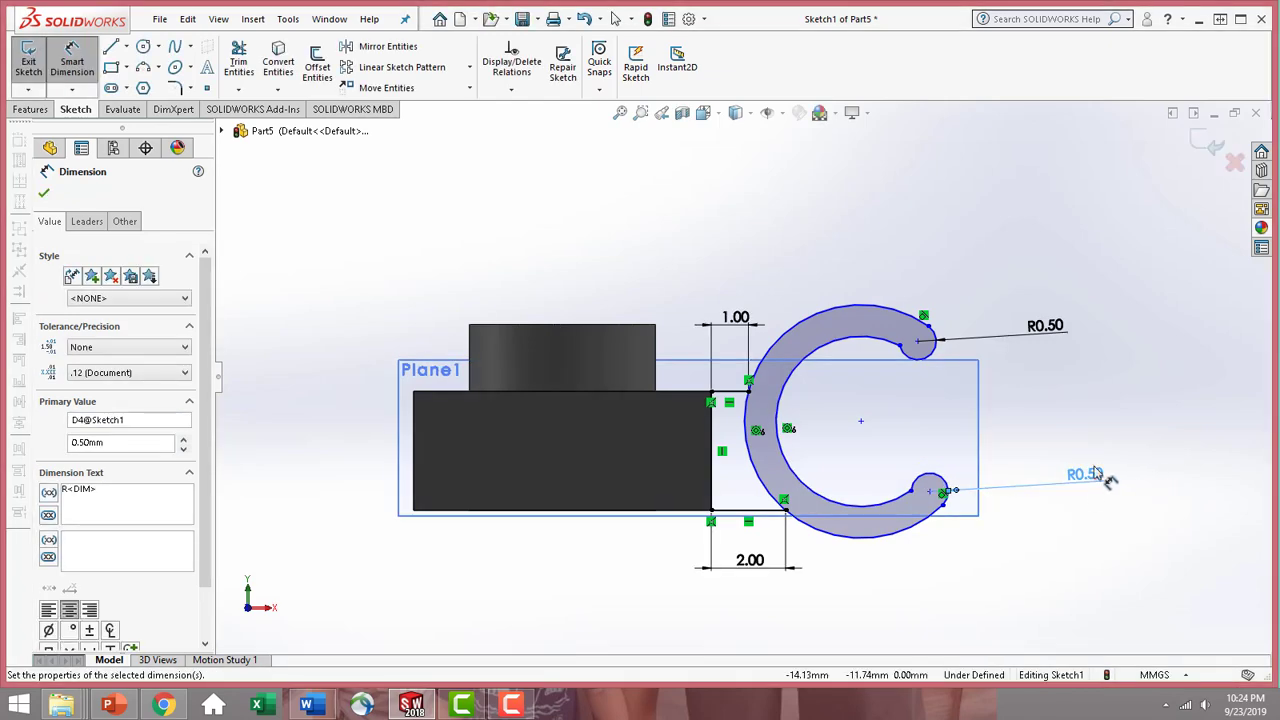
- Dimension the radius of the clip's outer arc to 2.6 mm
click(790, 331)
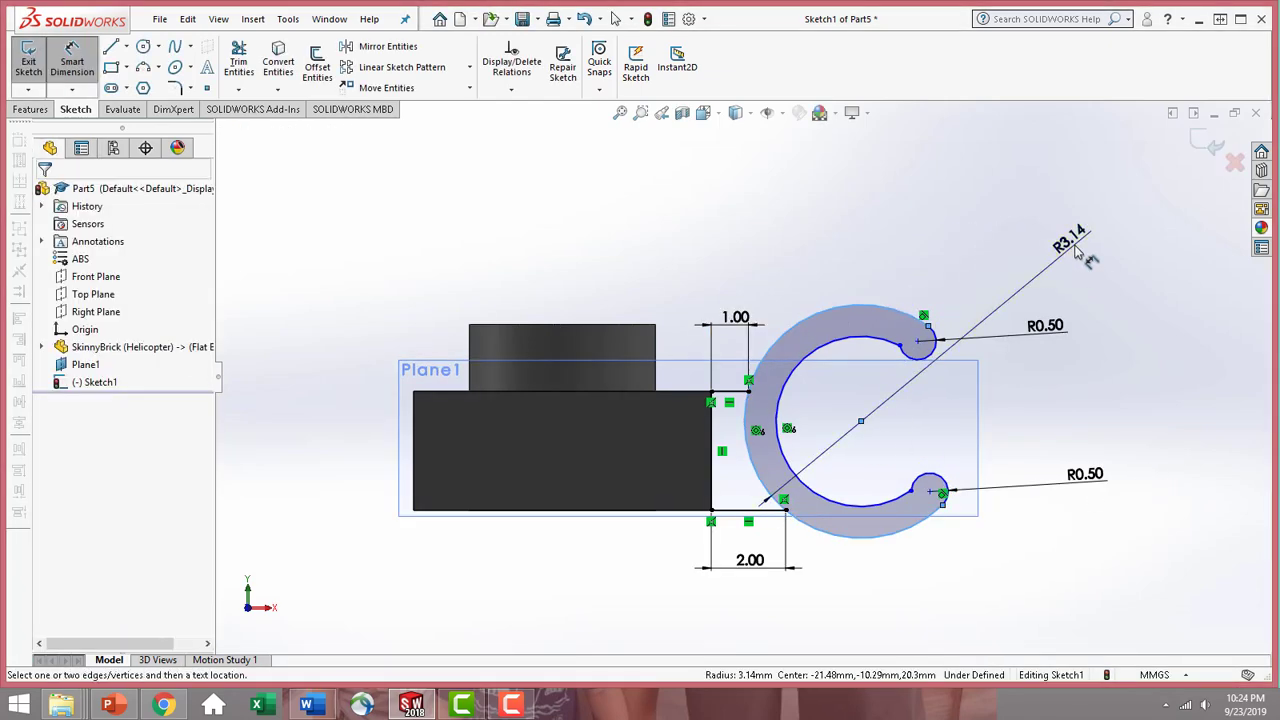
click(1072, 253)
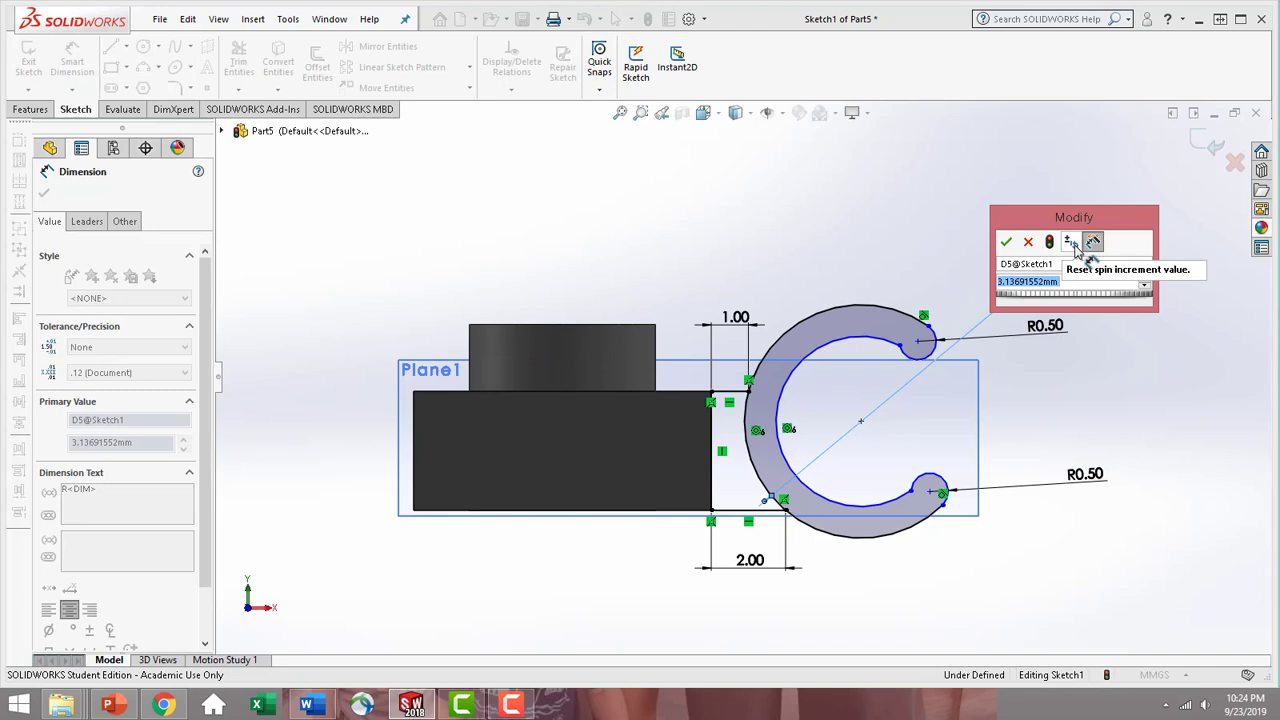
text(2.6)
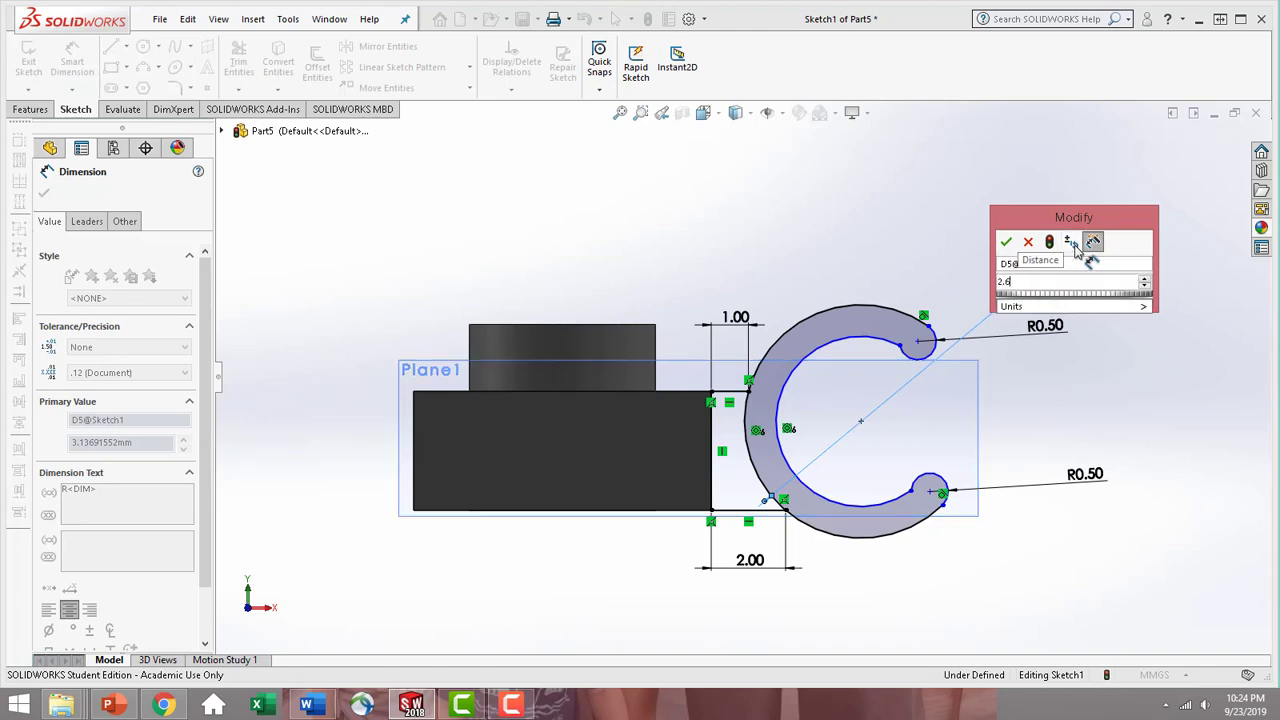
key(Return)
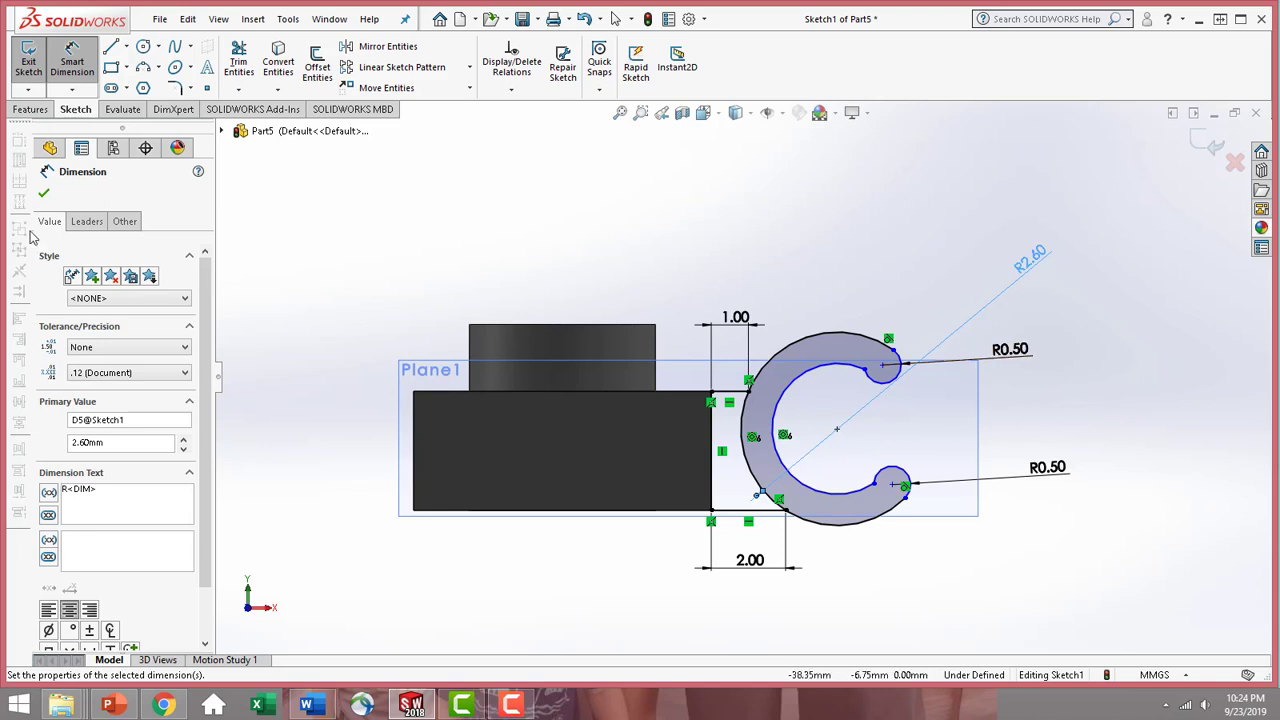
- Add a vertical relation between the centre points of the clip's two rounded end arcs
click(44, 196)
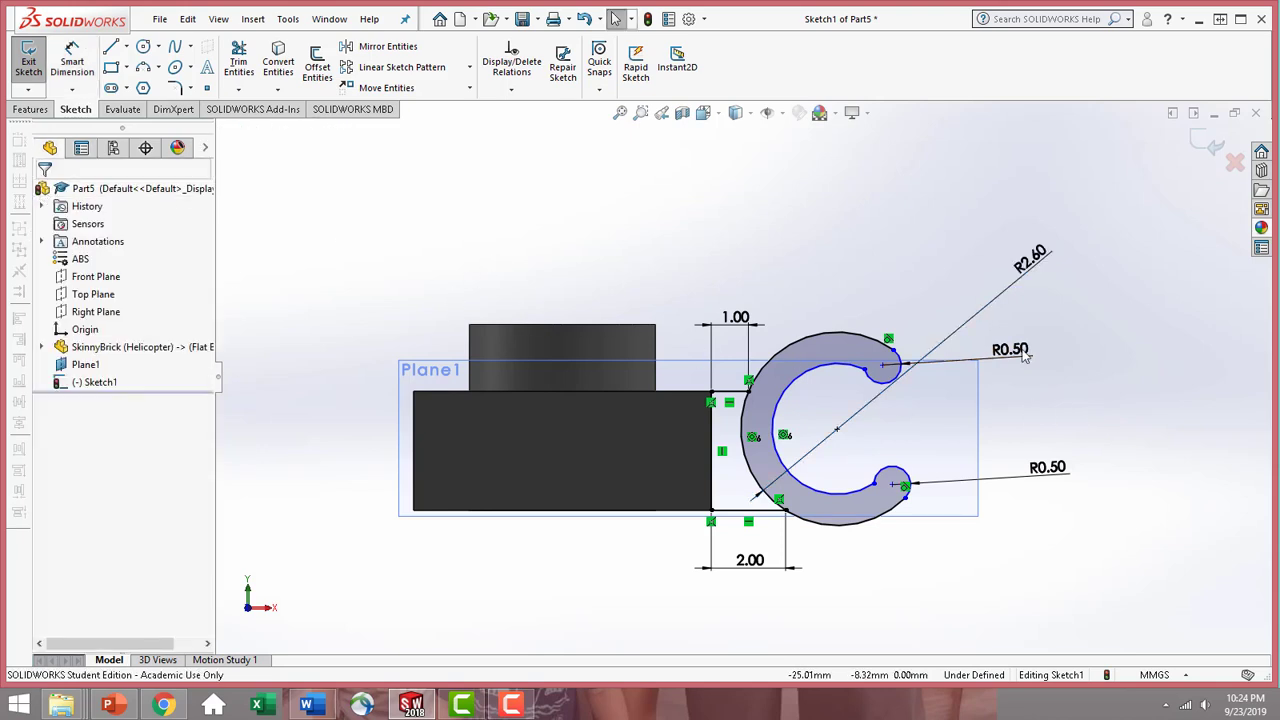
mouse_move(1025, 357)
mouse_down()
mouse_move(1057, 366)
mouse_move(1062, 352)
mouse_up()
click(1023, 429)
scroll(930, 427, down, 3)
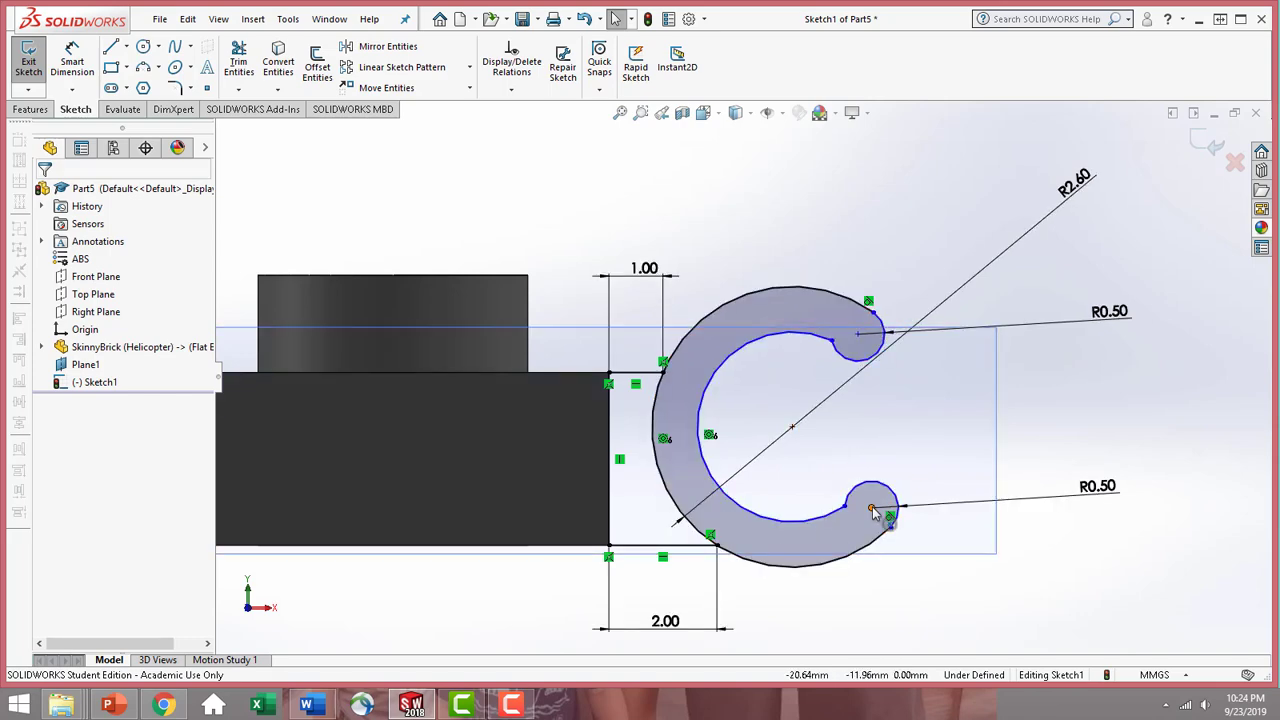
click(857, 335)
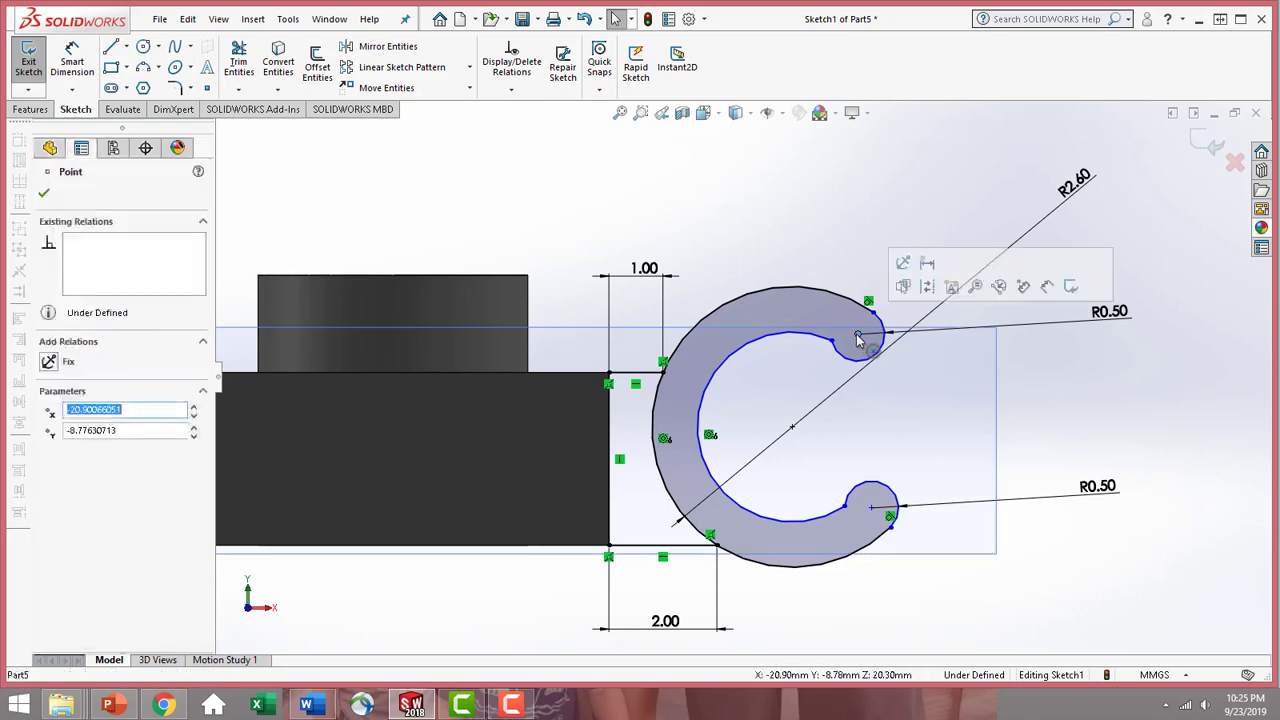
ctrl+click(872, 508)
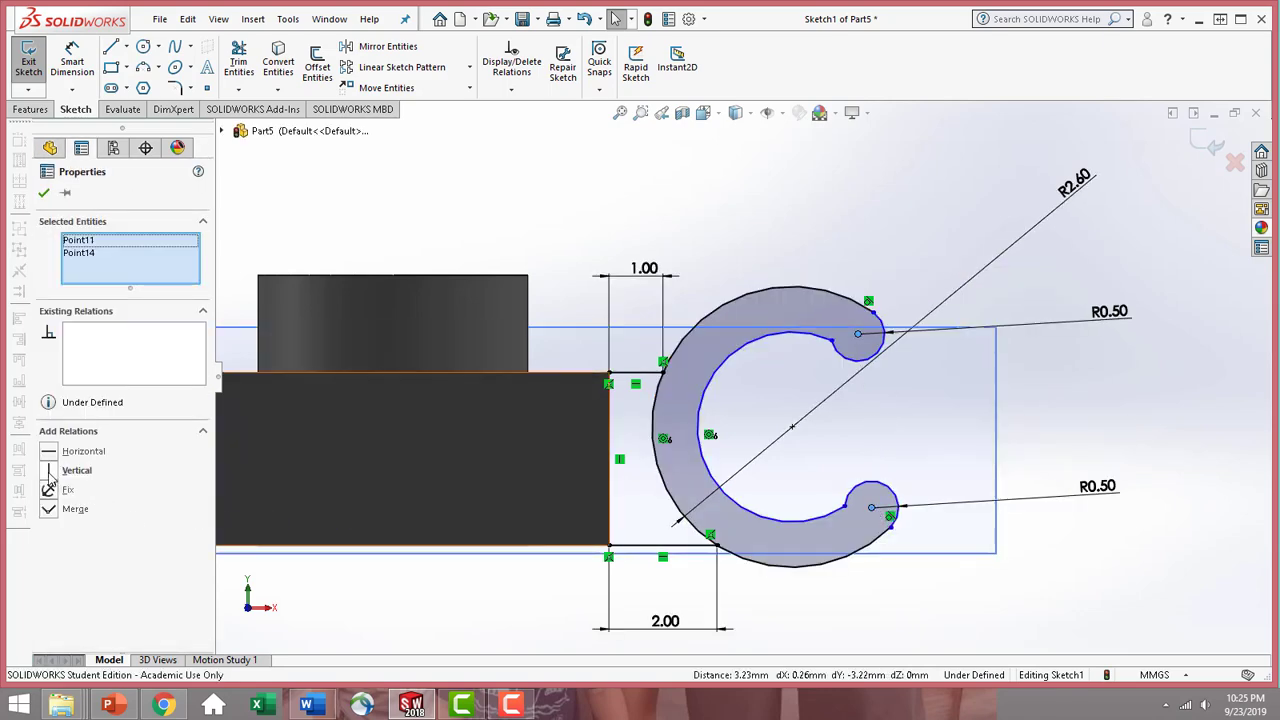
click(49, 470)
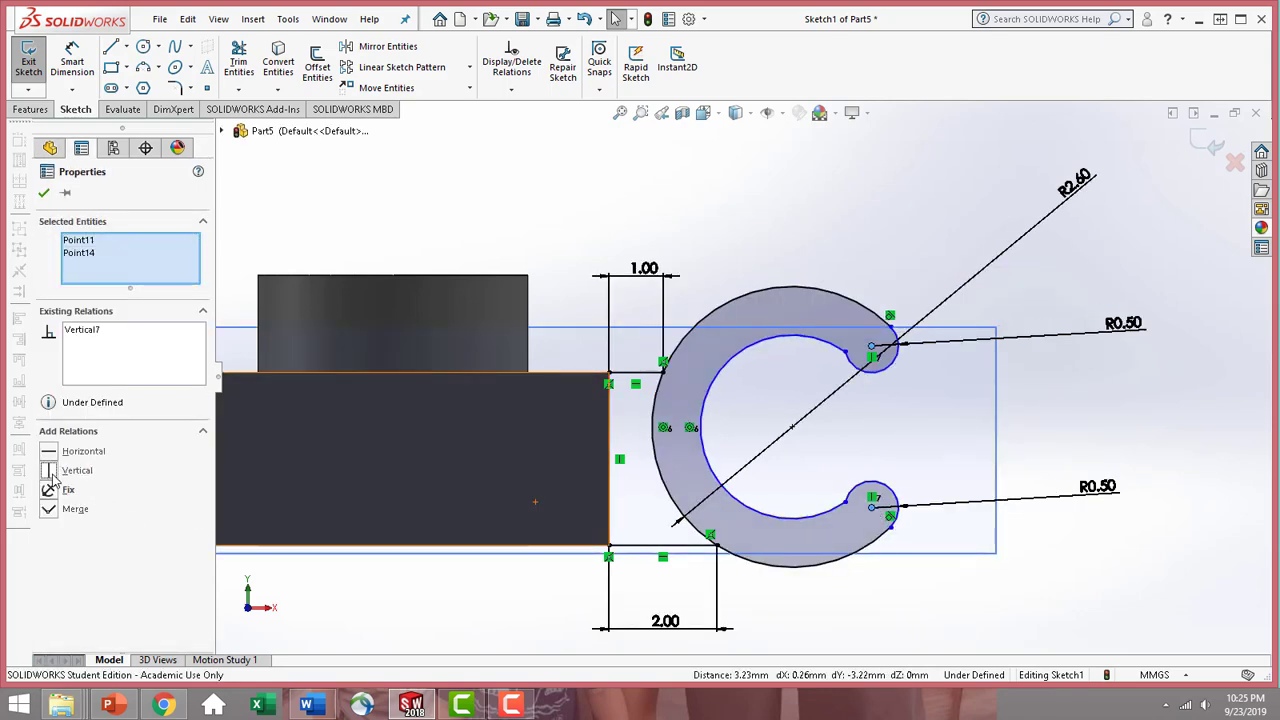
click(44, 196)
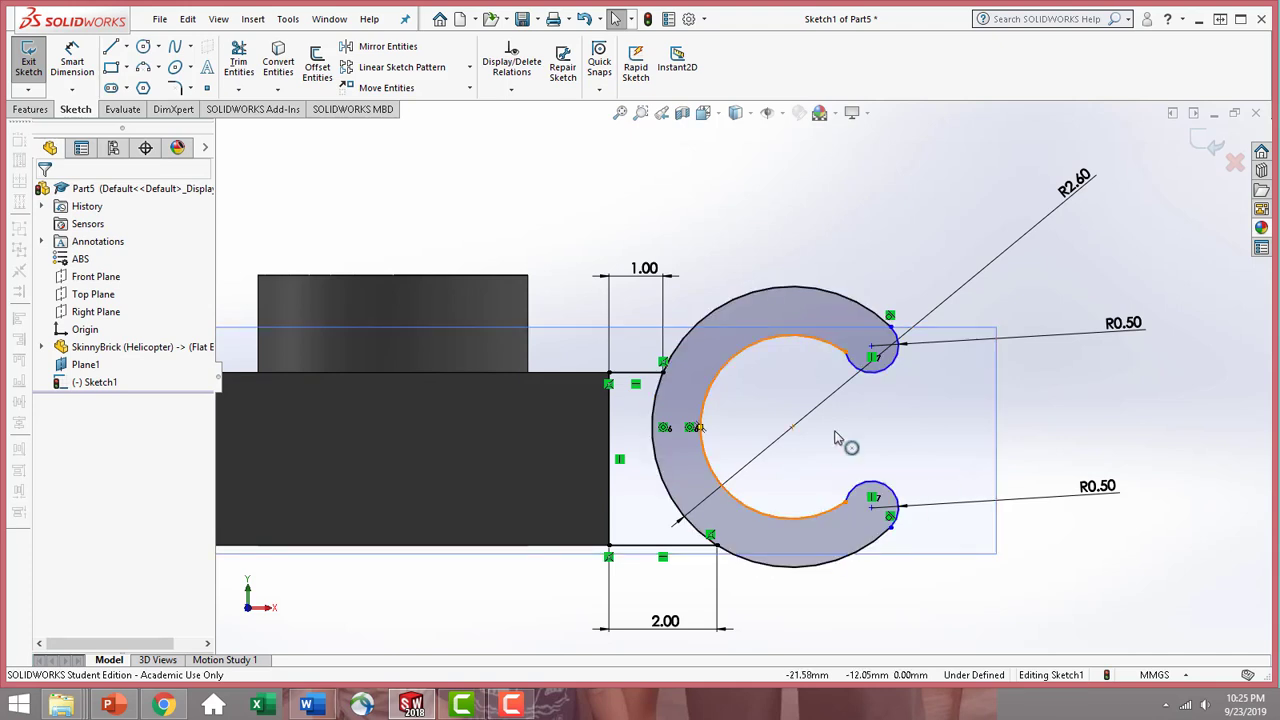
- Dimension the vertical distance between the centres of the clip's two end arcs to 2.44 mm
click(72, 62)
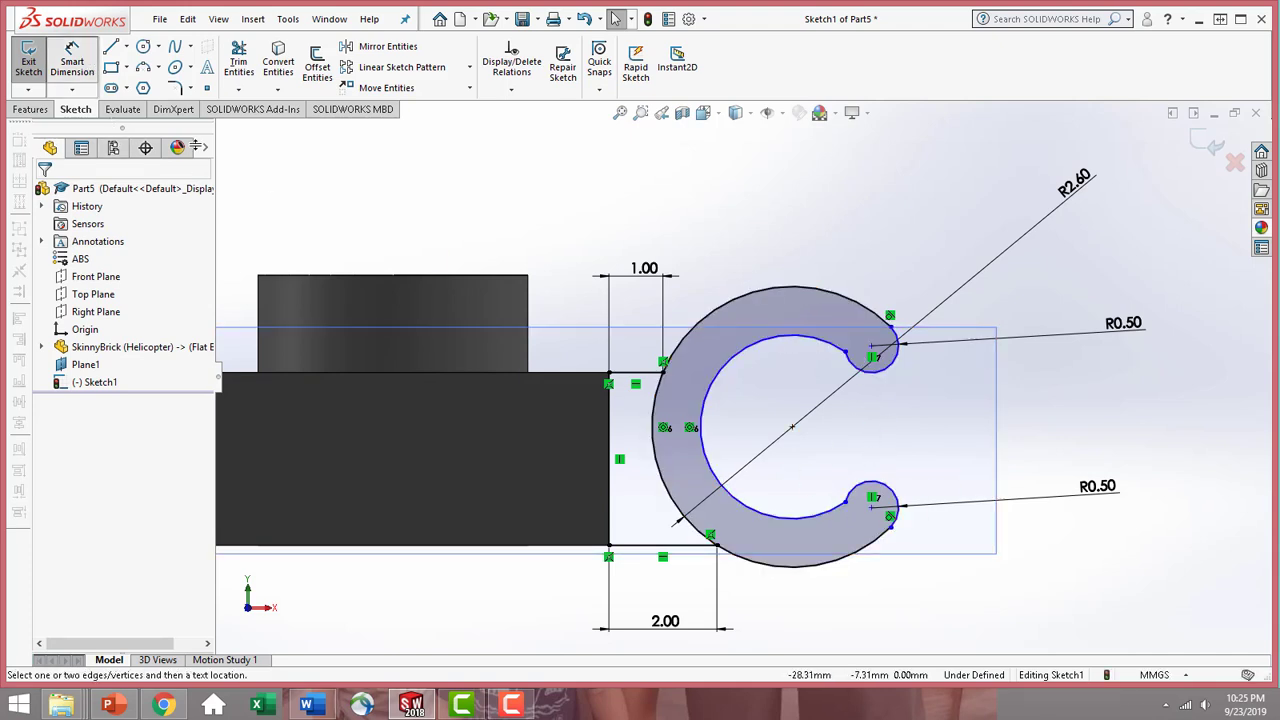
click(872, 348)
click(870, 509)
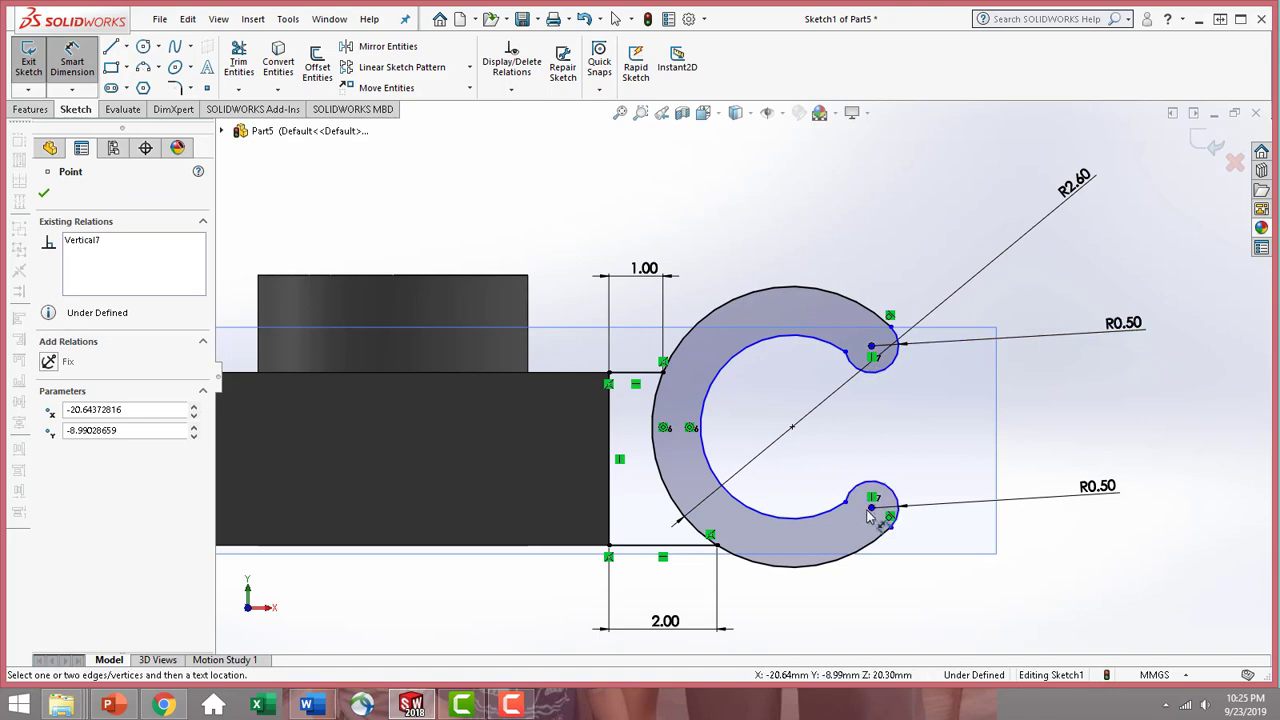
click(1135, 443)
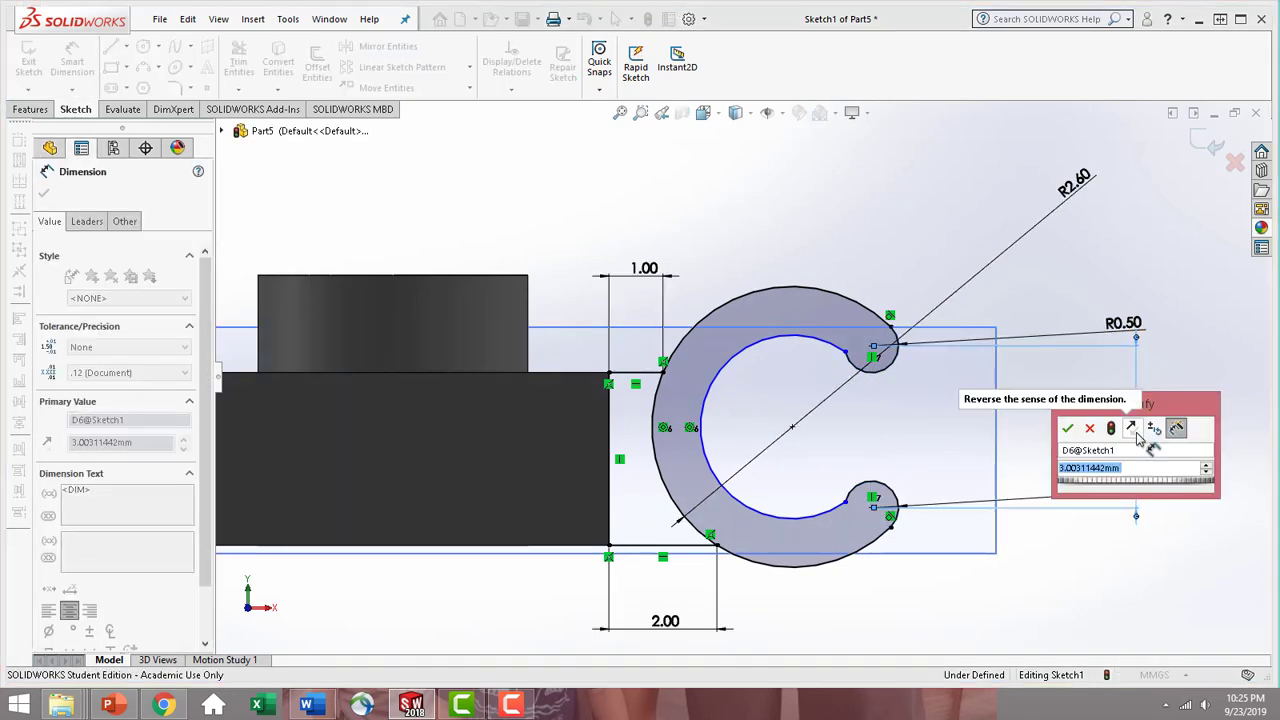
text(2.44)
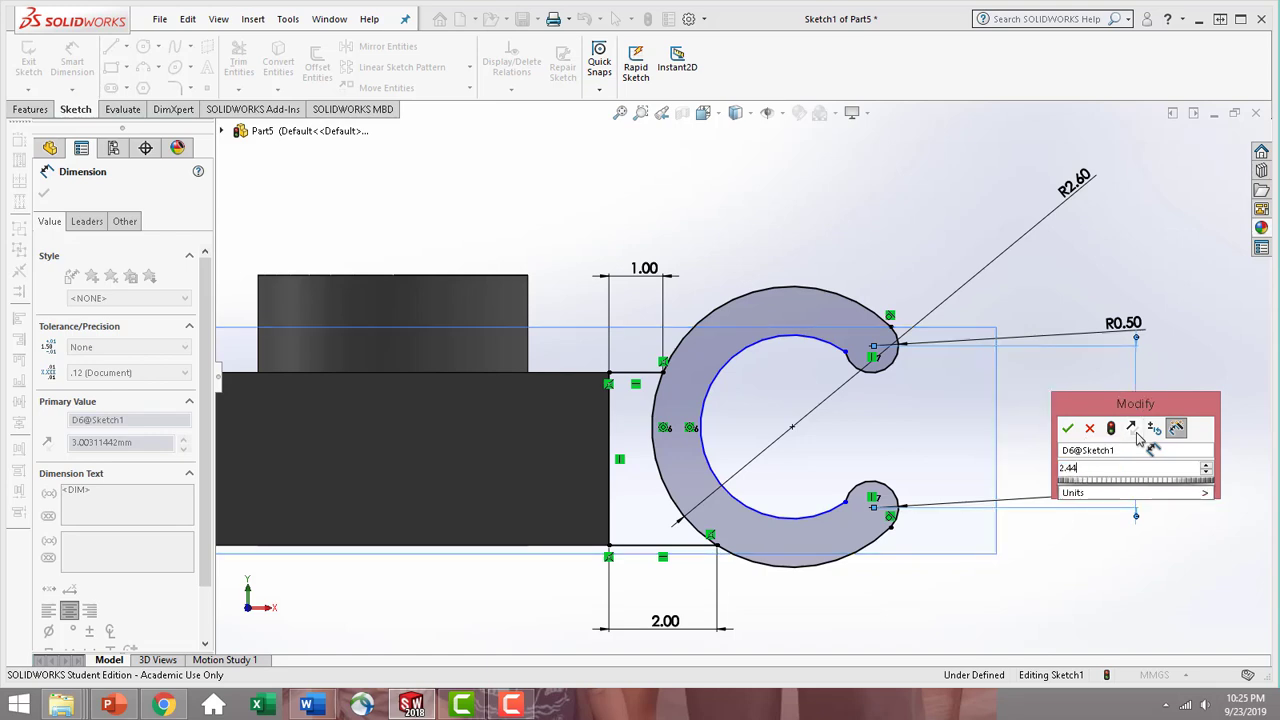
key(Return)
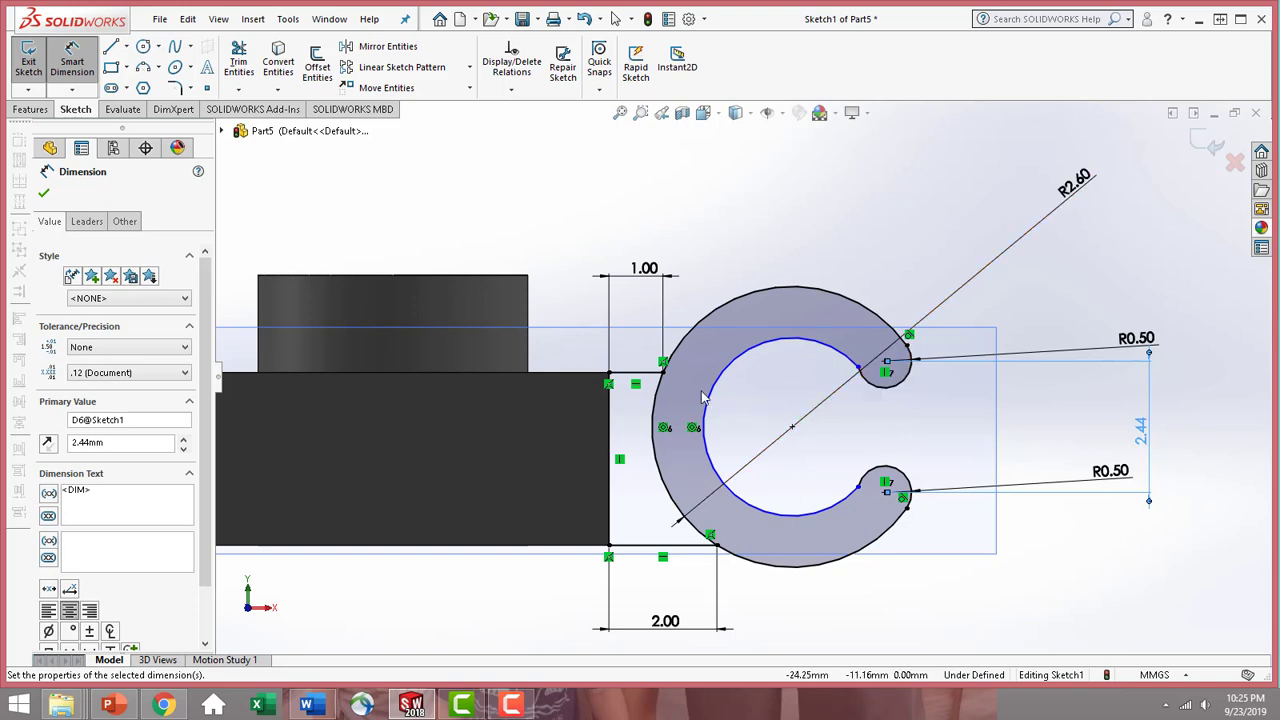
click(43, 194)
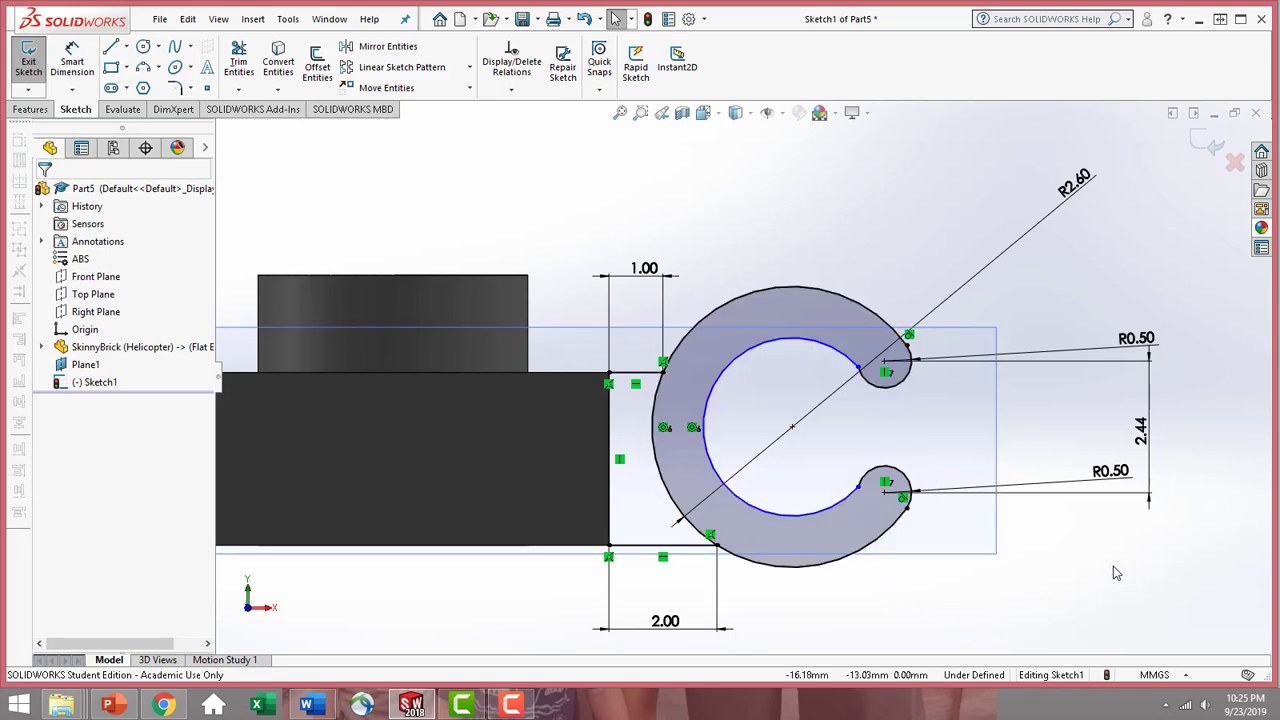
- Make the clip's lower end arc tangent to its inner arc
click(866, 486)
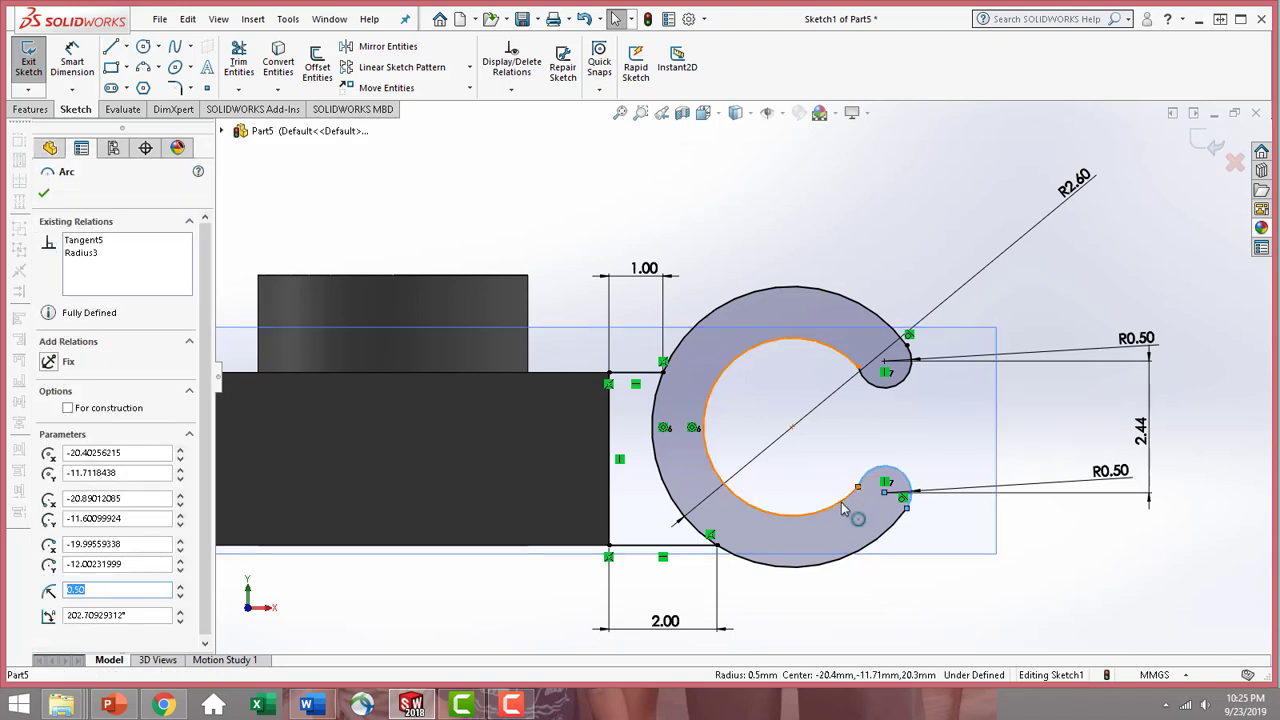
ctrl+click(841, 502)
click(50, 470)
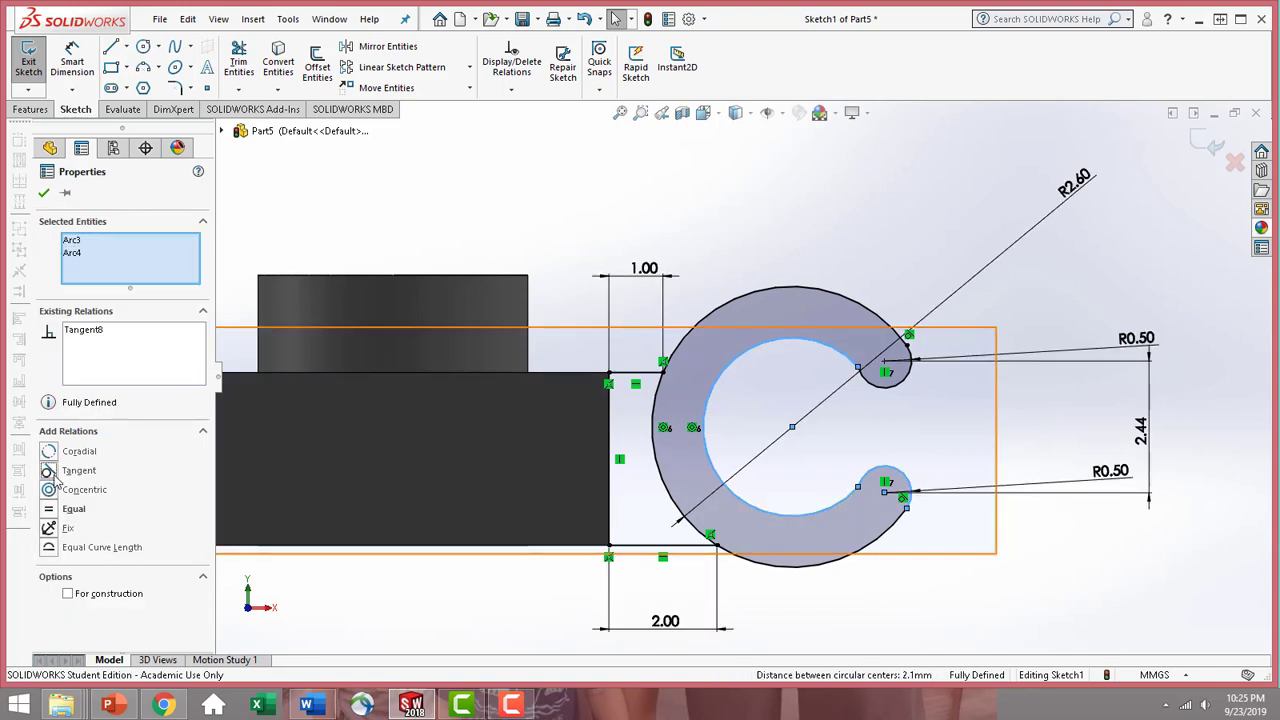
click(44, 195)
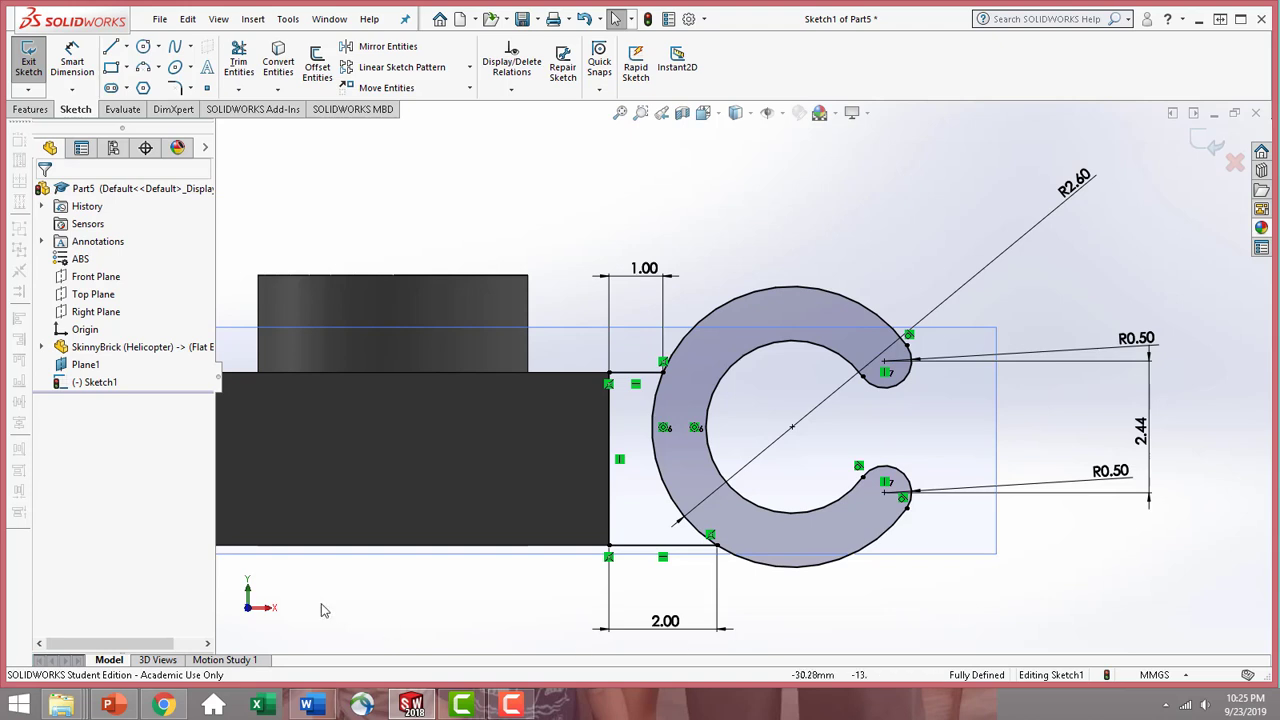
- Extrude the C-shaped clip region and the web region joining it to the brick as a 3.20 mm blind boss with merged result
click(30, 110)
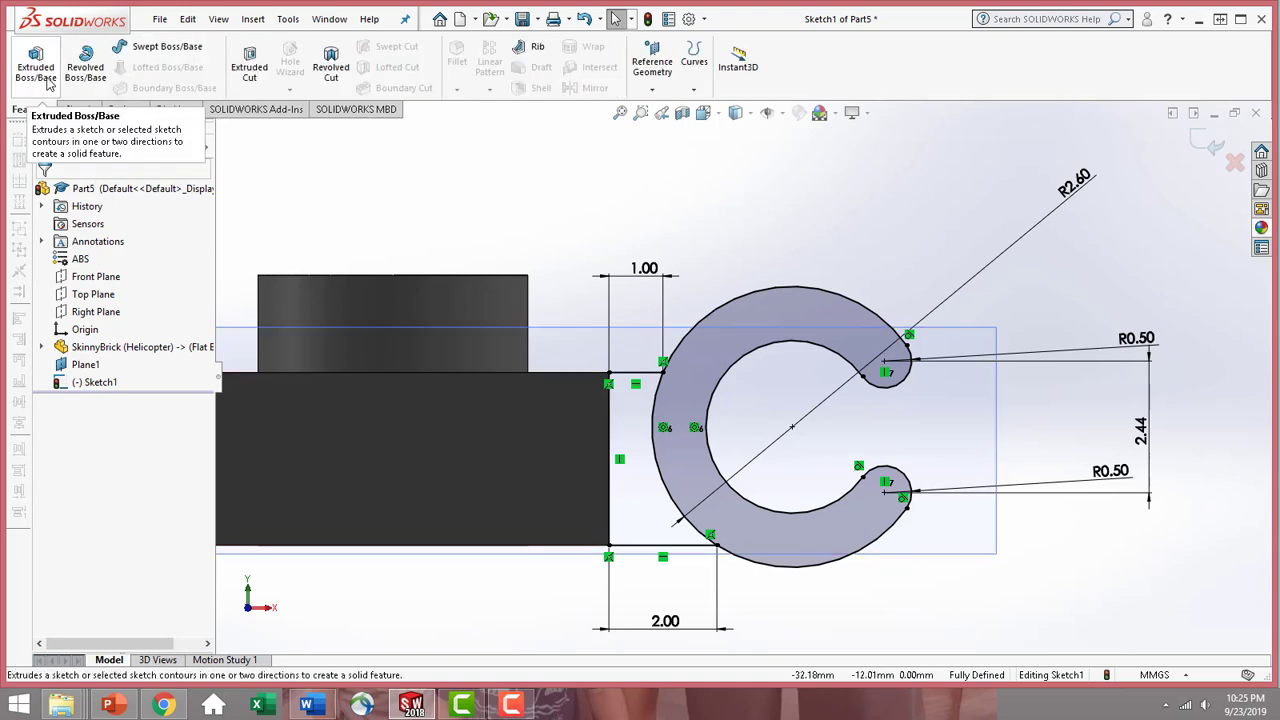
click(46, 80)
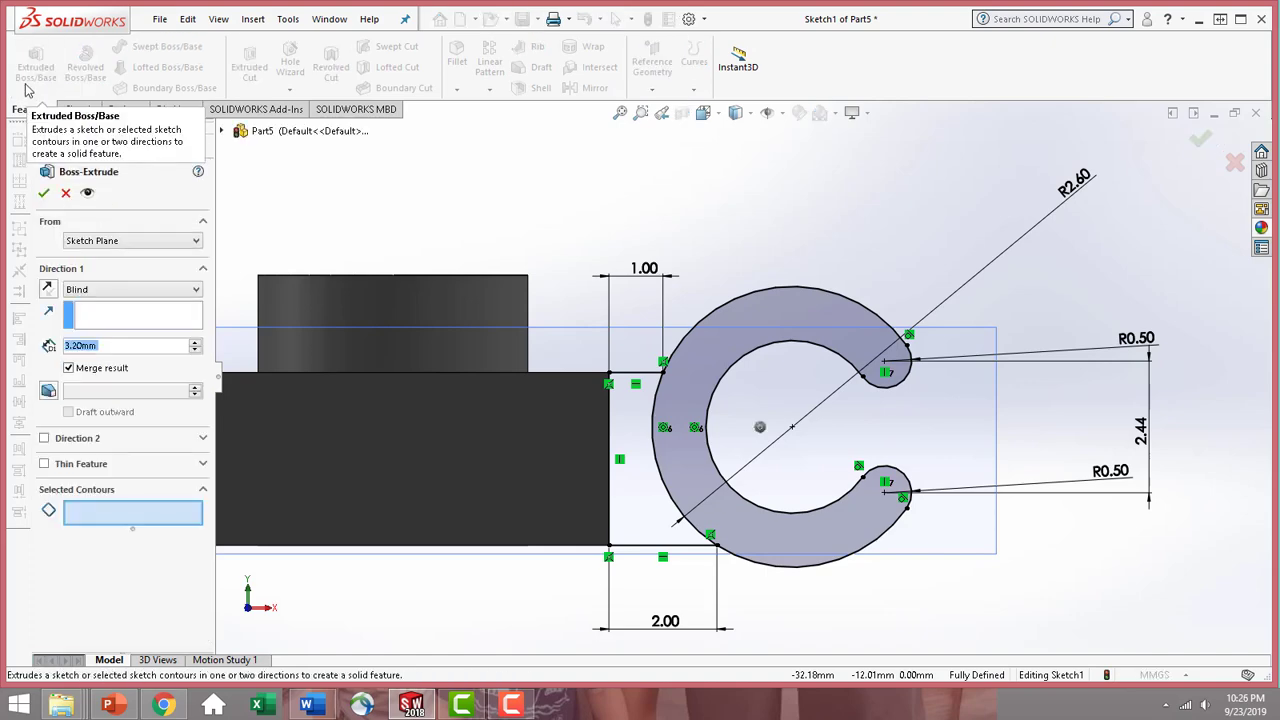
scroll(953, 231, up, 2)
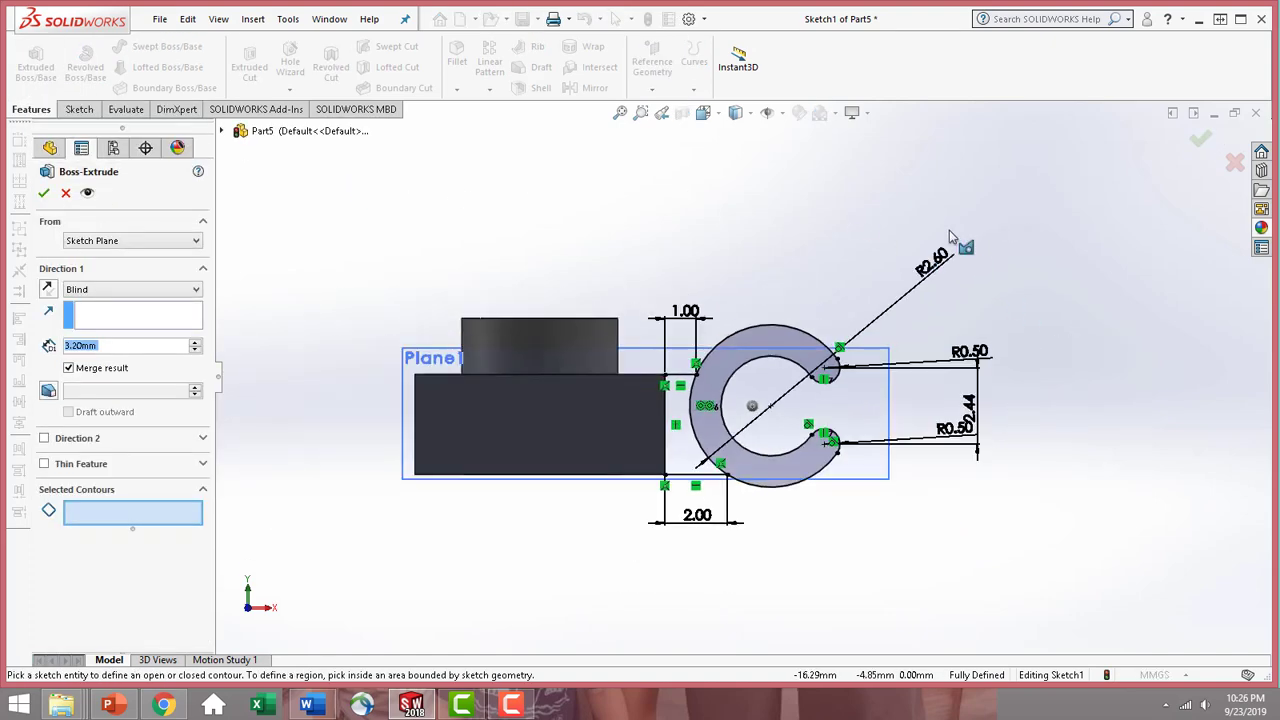
middle_drag(938, 237, 868, 309)
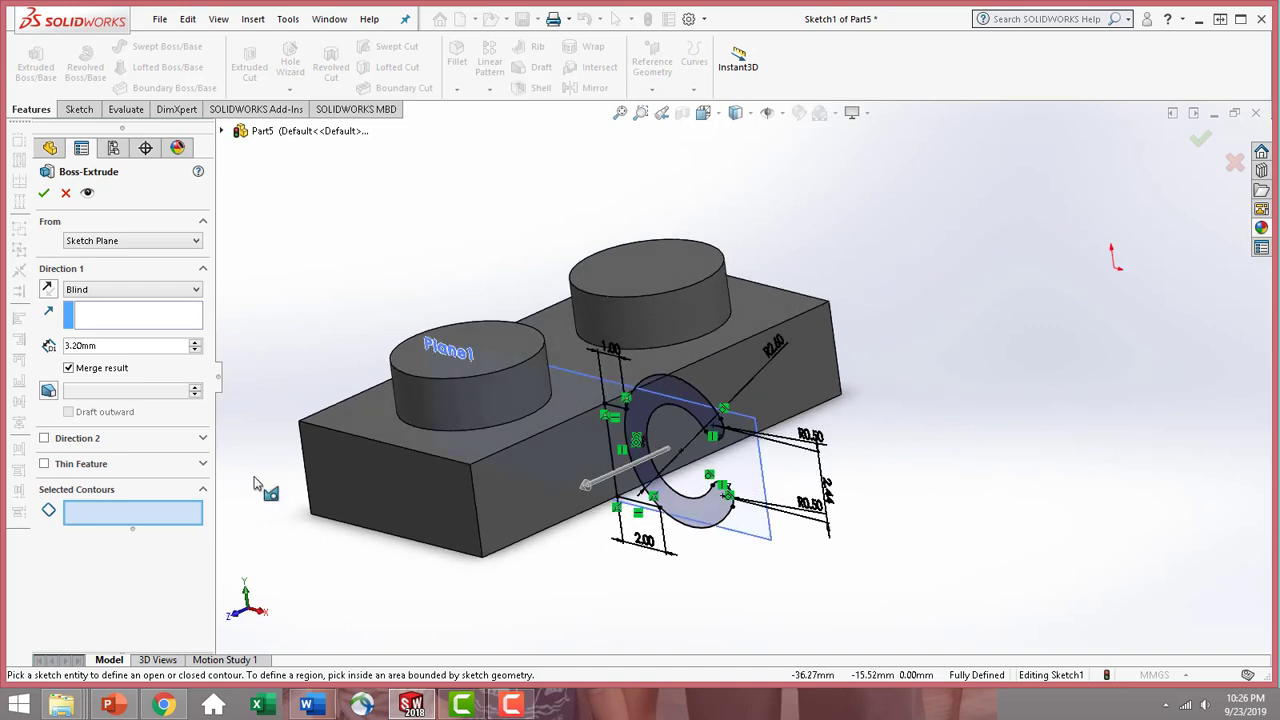
click(117, 346)
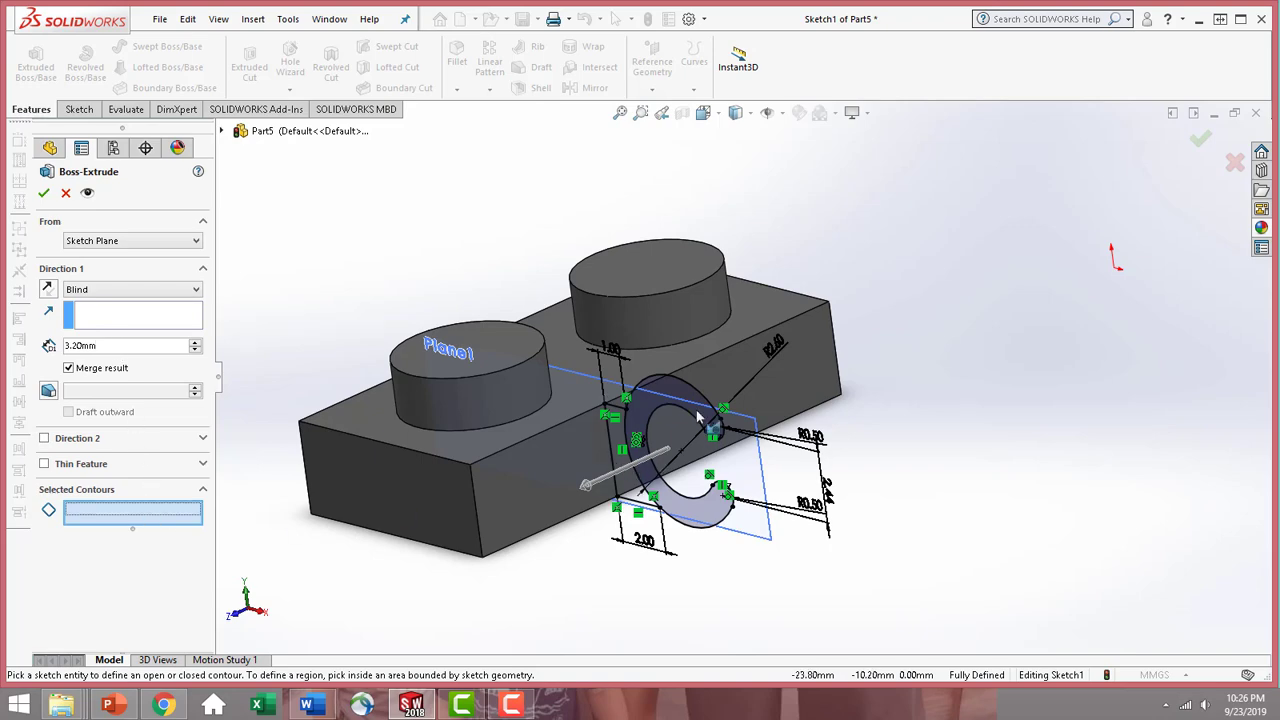
click(683, 472)
scroll(580, 510, up, 2)
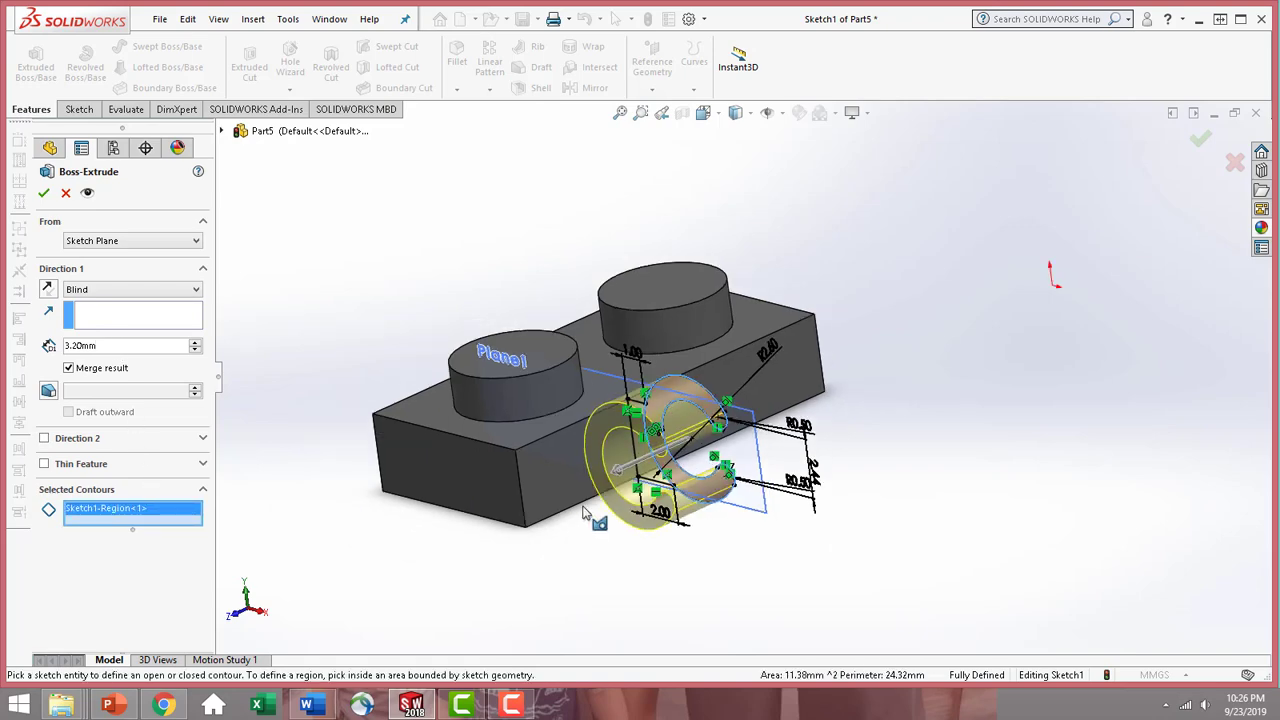
mouse_move(678, 463)
middle_down()
mouse_move(763, 440)
mouse_move(742, 460)
mouse_move(685, 453)
middle_up()
scroll(735, 461, down, 2)
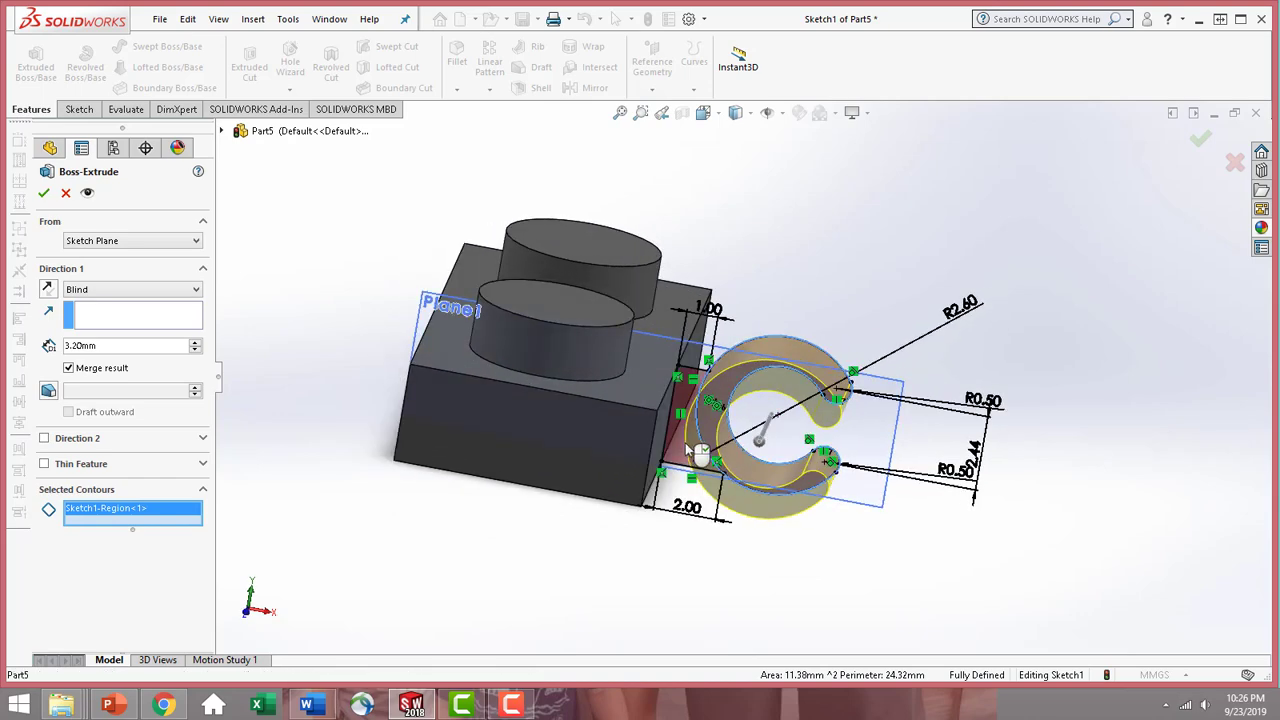
click(695, 455)
mouse_move(795, 505)
middle_down()
mouse_move(715, 470)
mouse_move(751, 430)
mouse_move(737, 491)
middle_up()
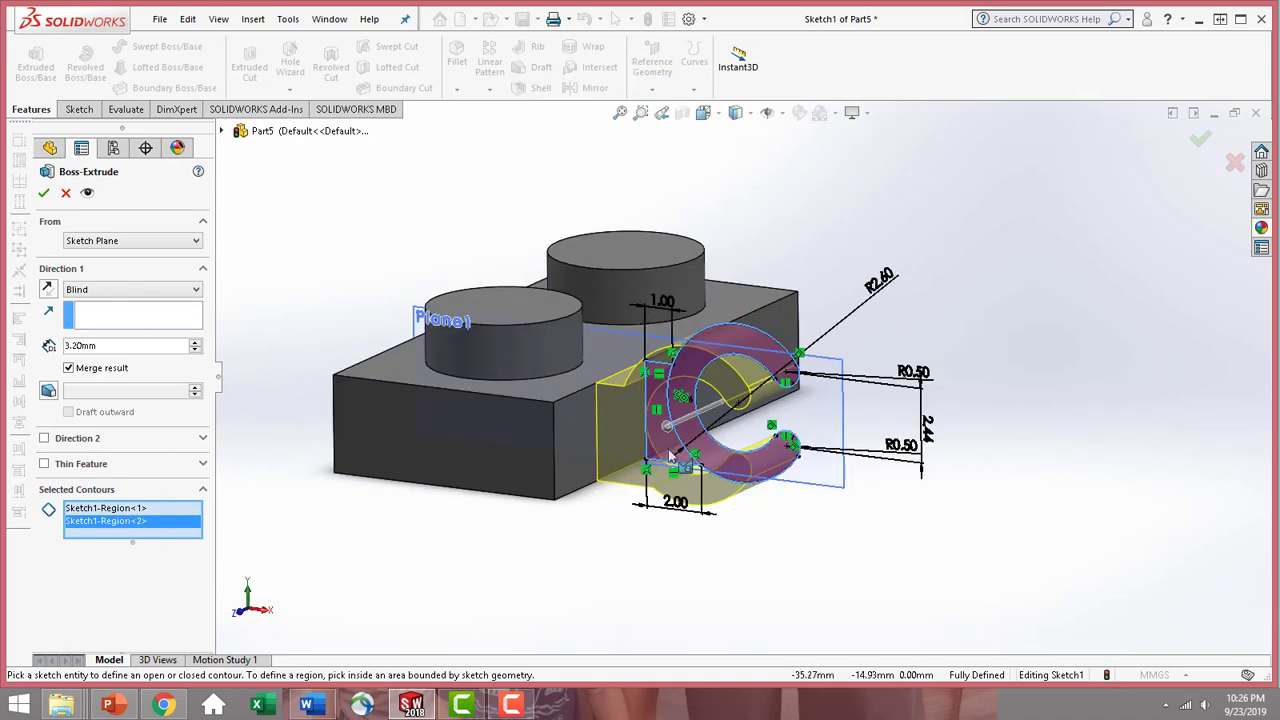
click(44, 194)
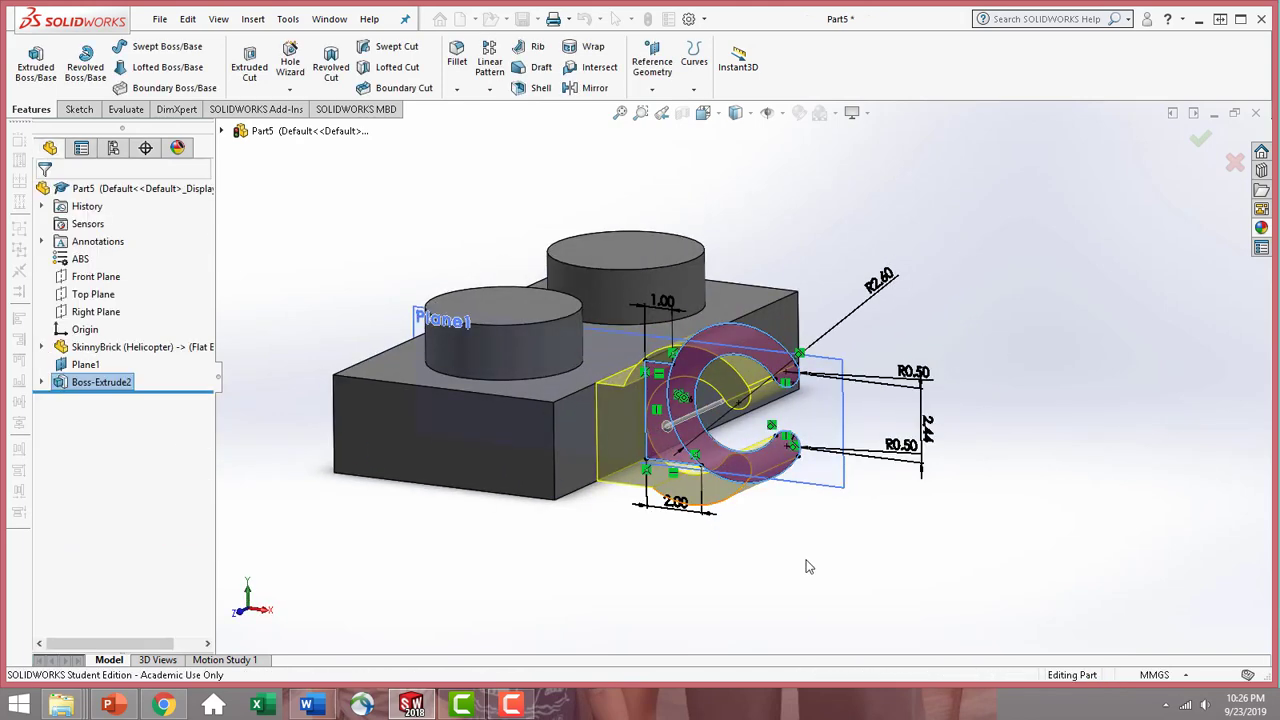
- Create a reference plane midway between the brick's two opposite short end faces
middle_drag(820, 514, 740, 557)
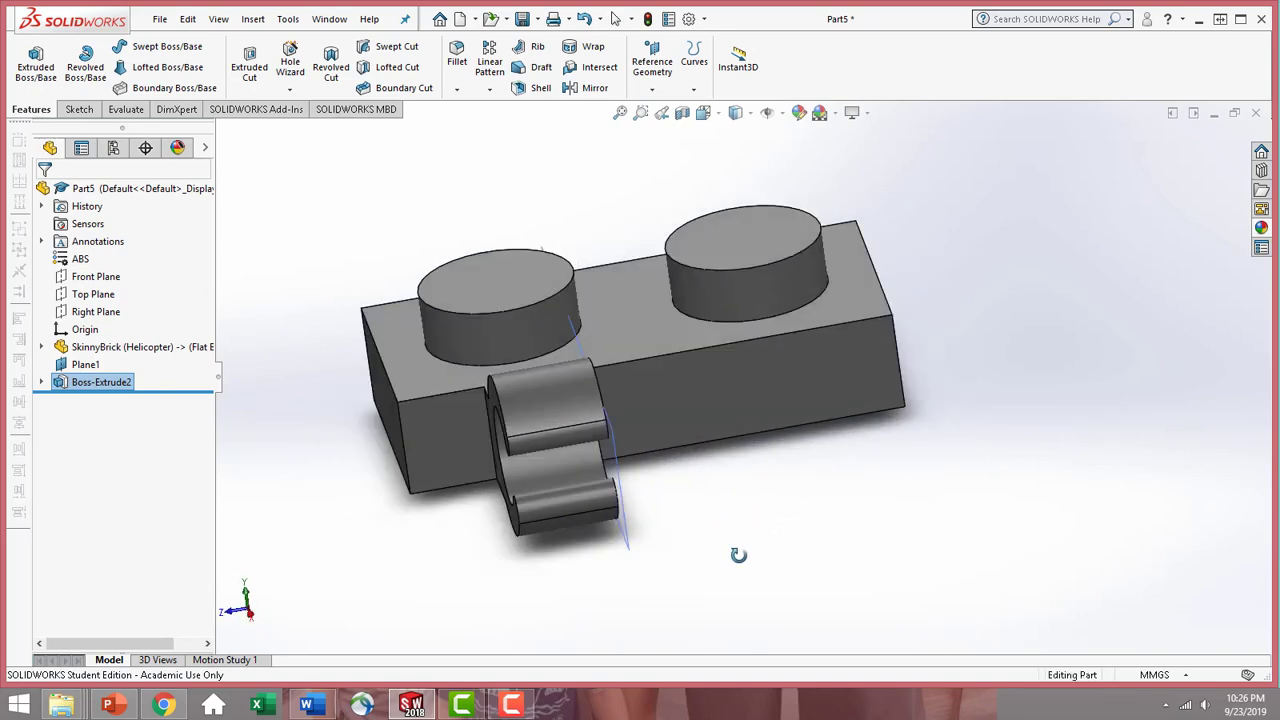
click(525, 176)
click(660, 76)
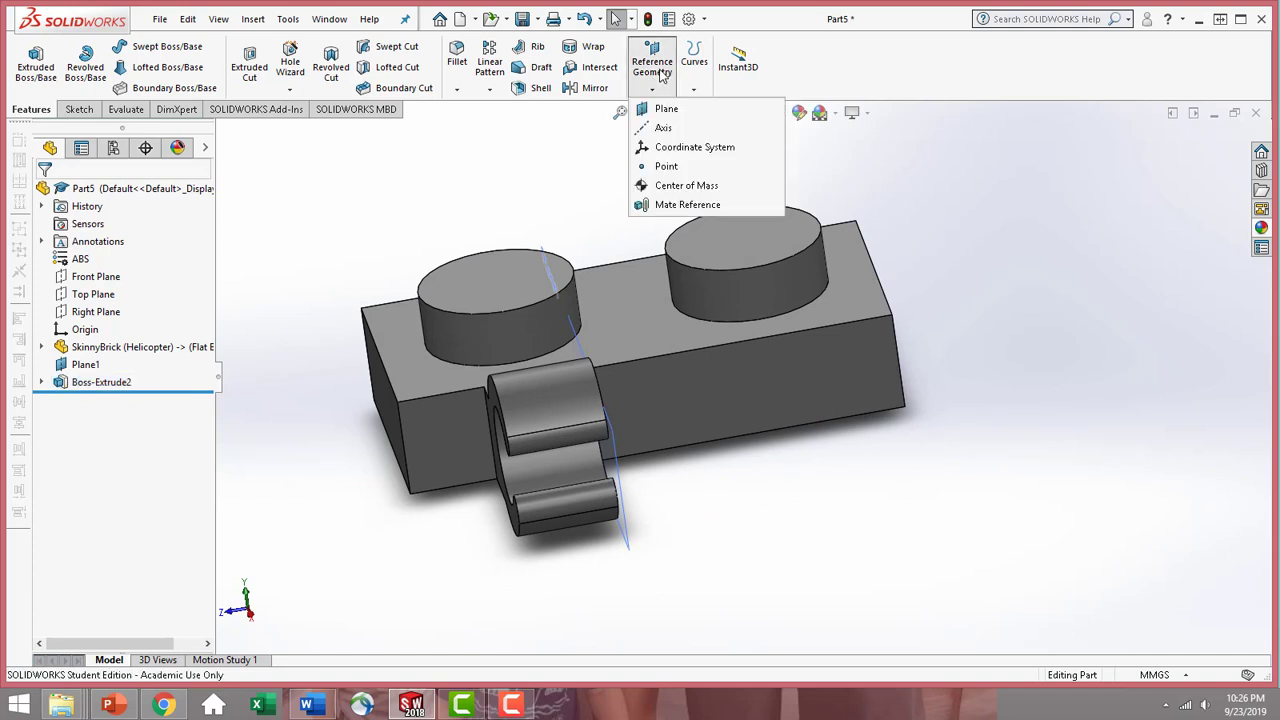
click(664, 108)
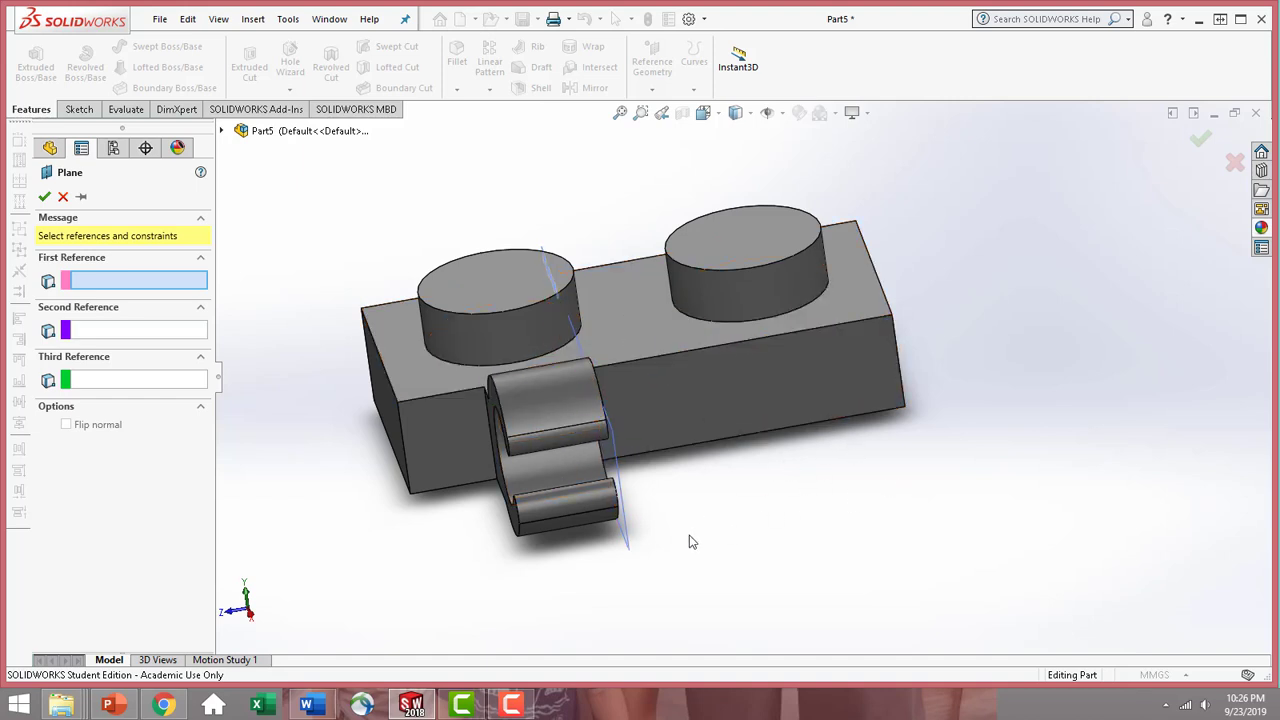
middle_drag(272, 490, 294, 480)
click(390, 418)
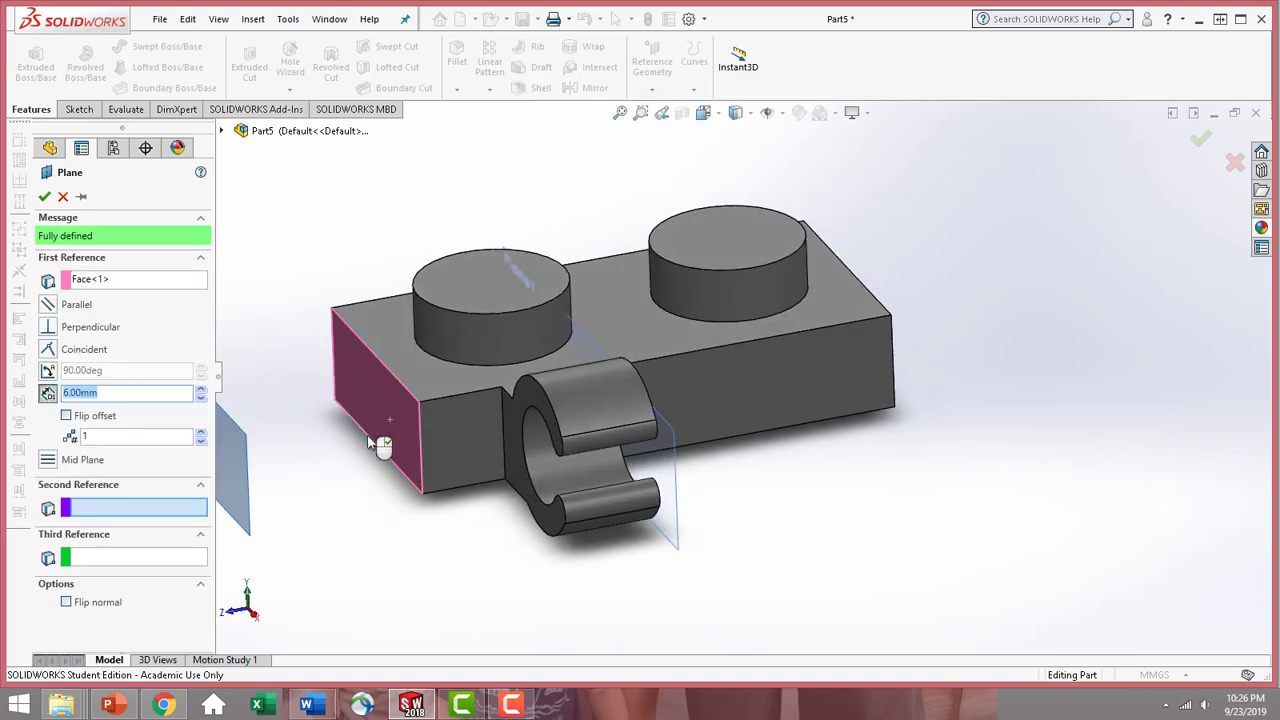
middle_drag(918, 440, 889, 366)
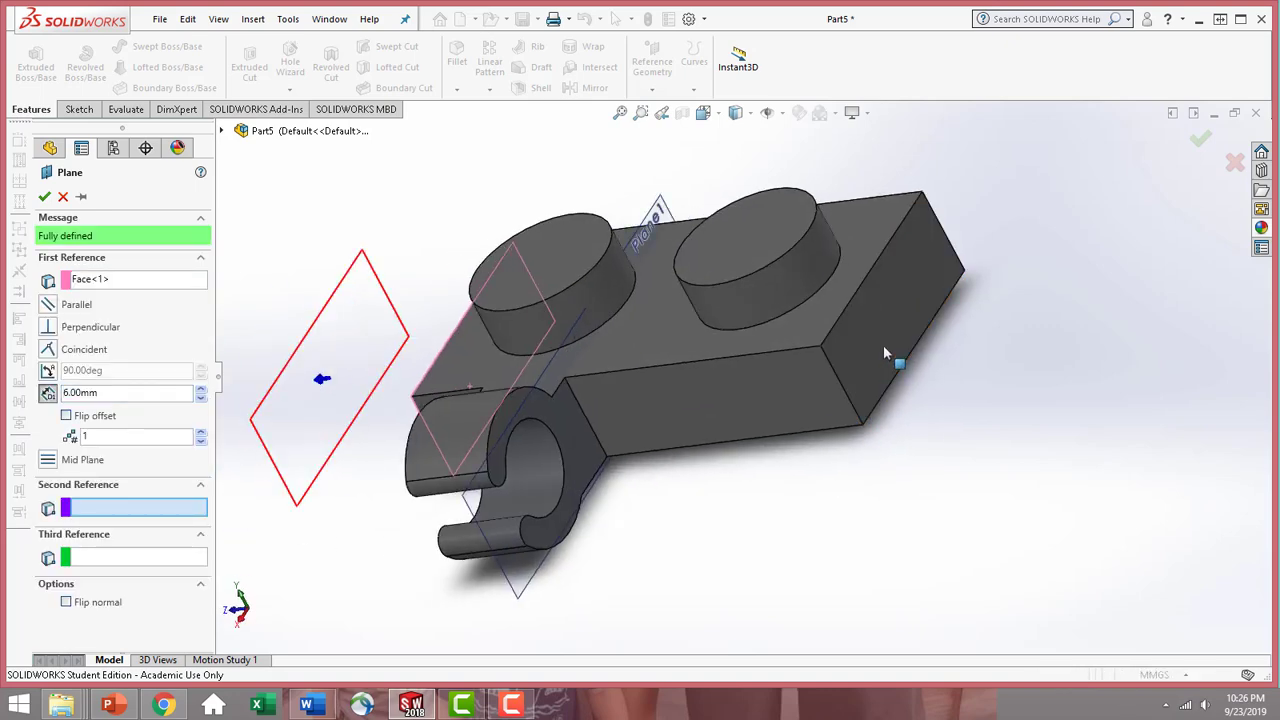
click(883, 345)
middle_drag(720, 479, 651, 255)
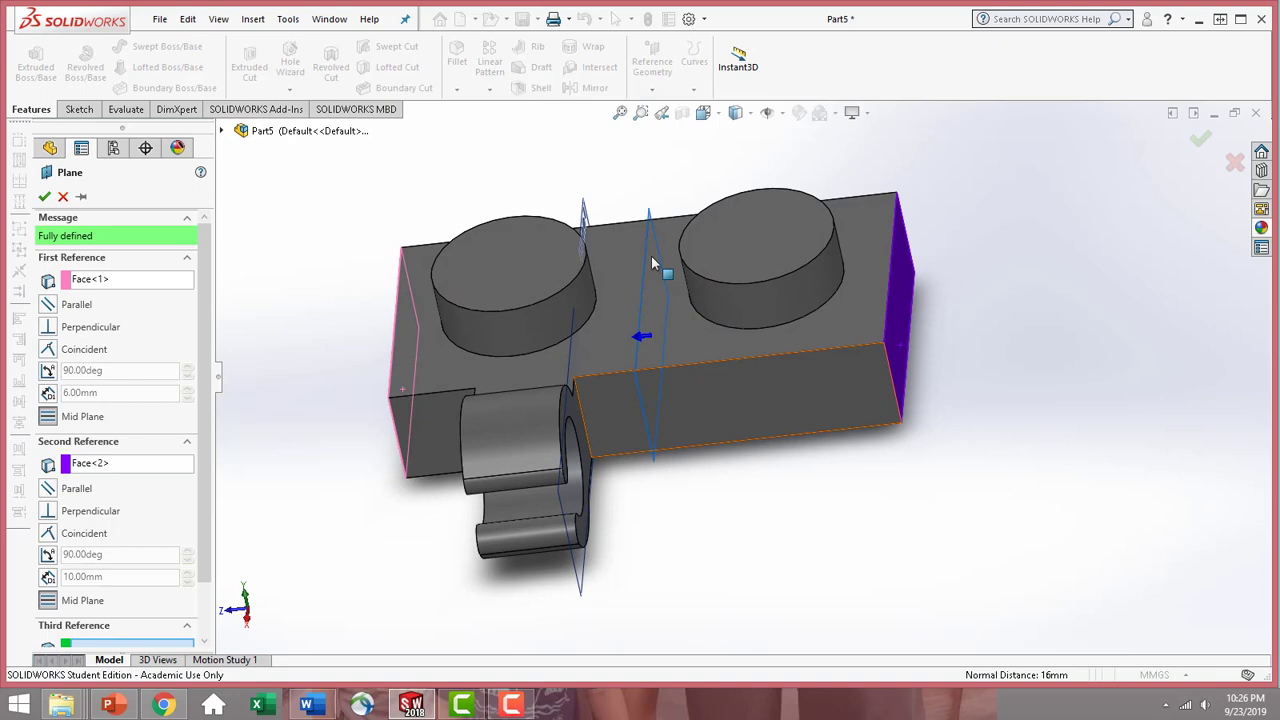
click(44, 197)
click(790, 554)
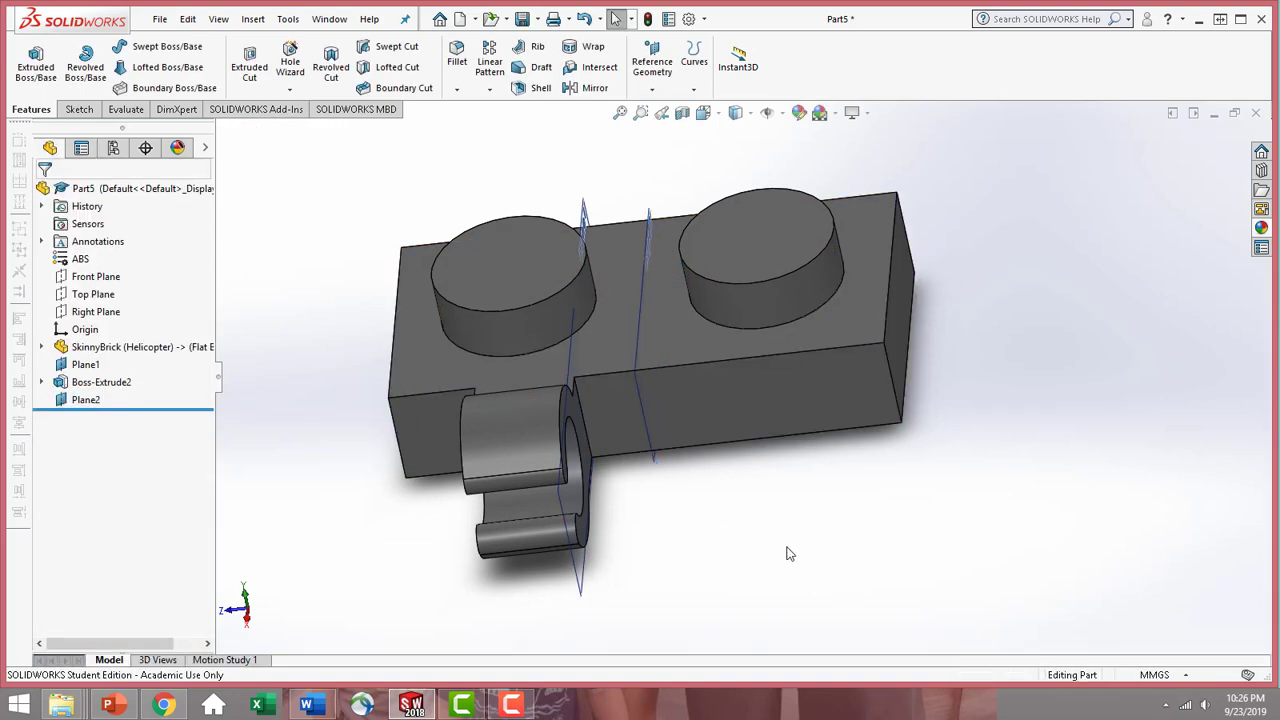
- Mirror the extruded clip about the brick's new mid plane
click(588, 88)
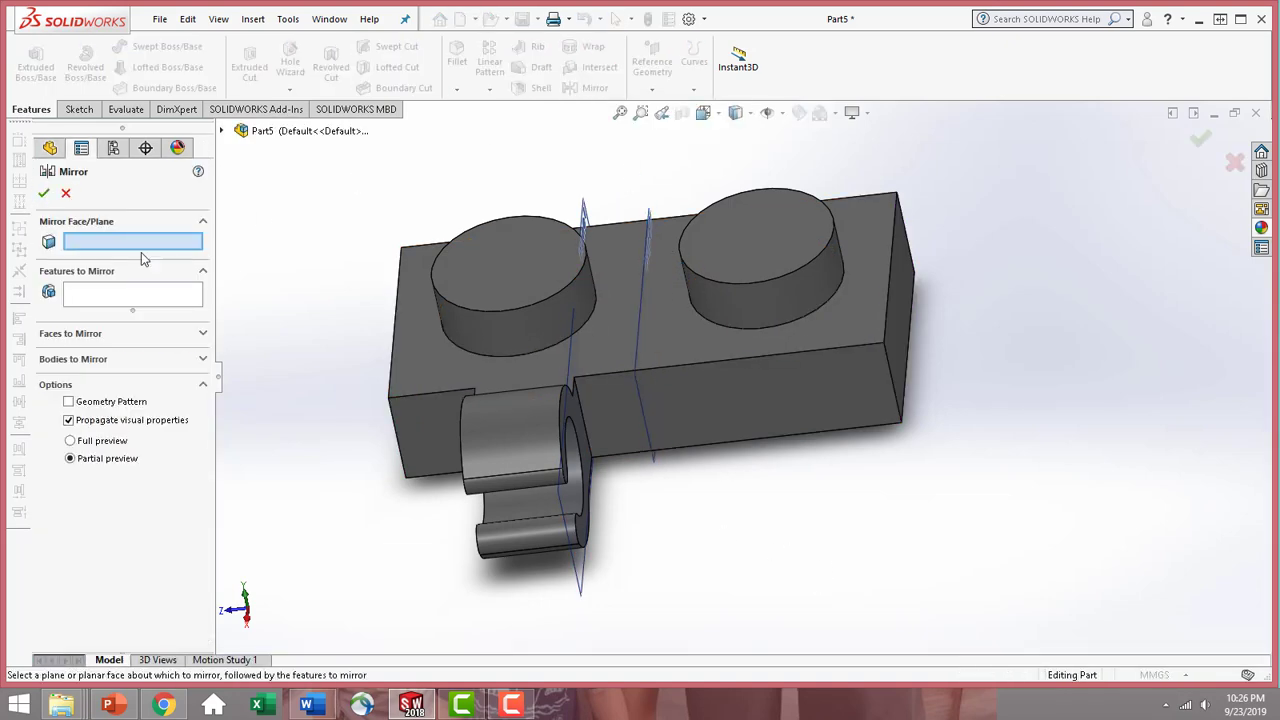
click(655, 455)
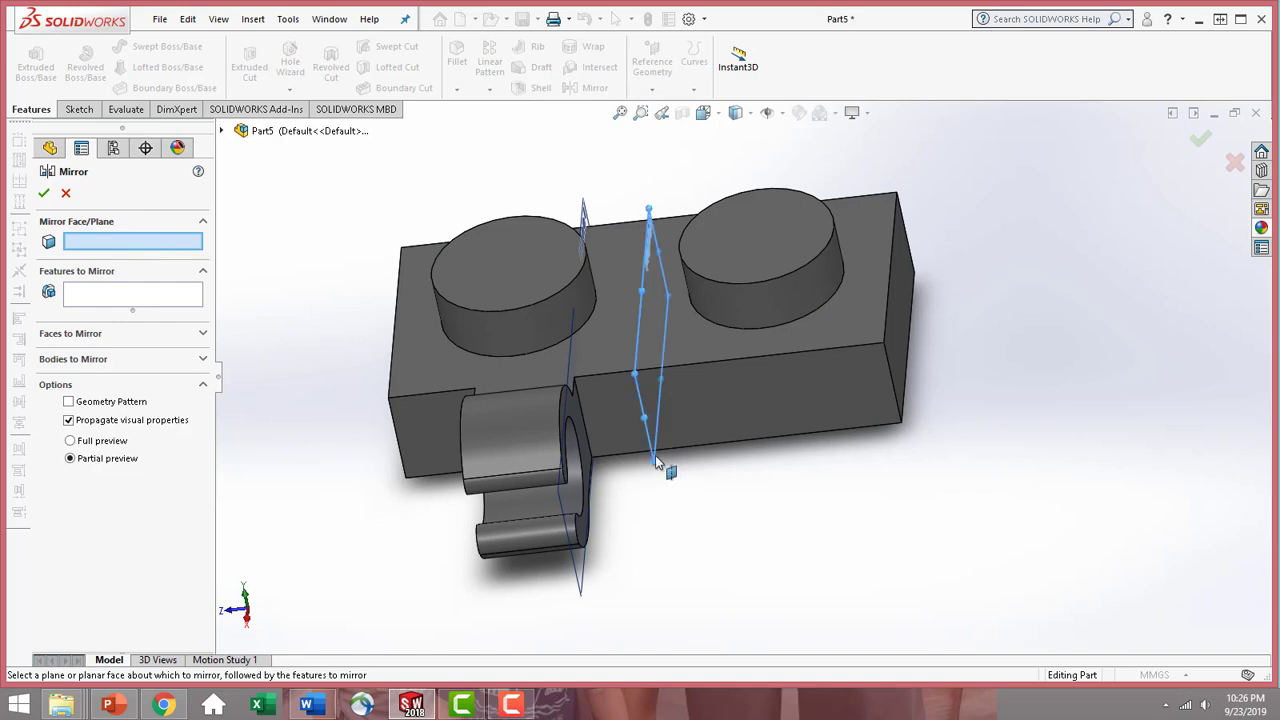
middle_drag(283, 500, 349, 463)
click(551, 441)
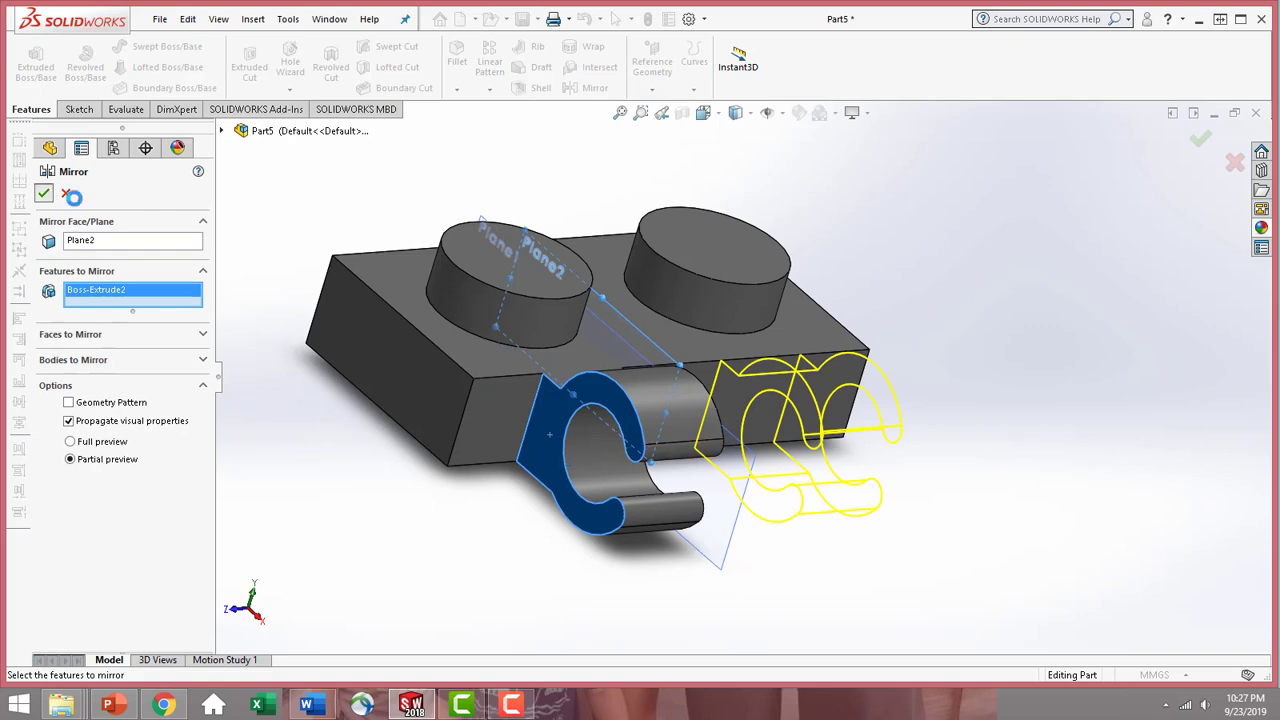
middle_drag(837, 551, 829, 491)
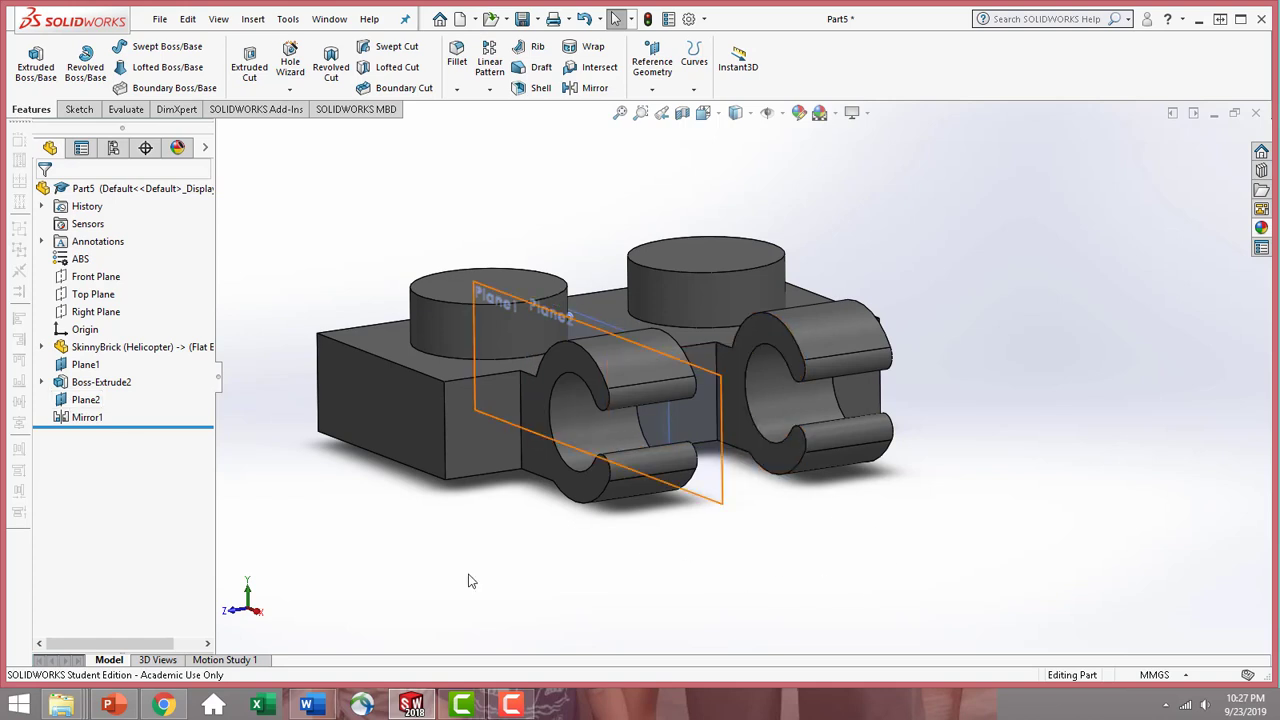
- Hide both reference planes, Plane1 and Plane2, on the finished clip brick
click(84, 401)
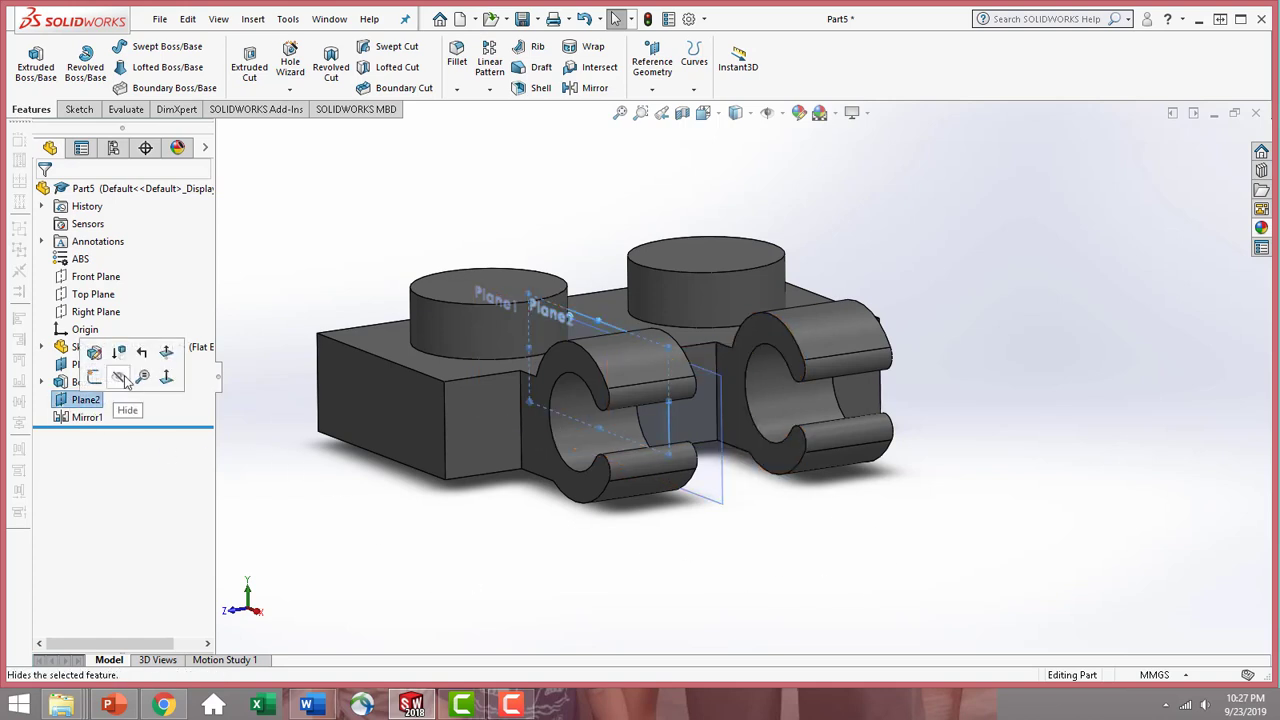
click(119, 378)
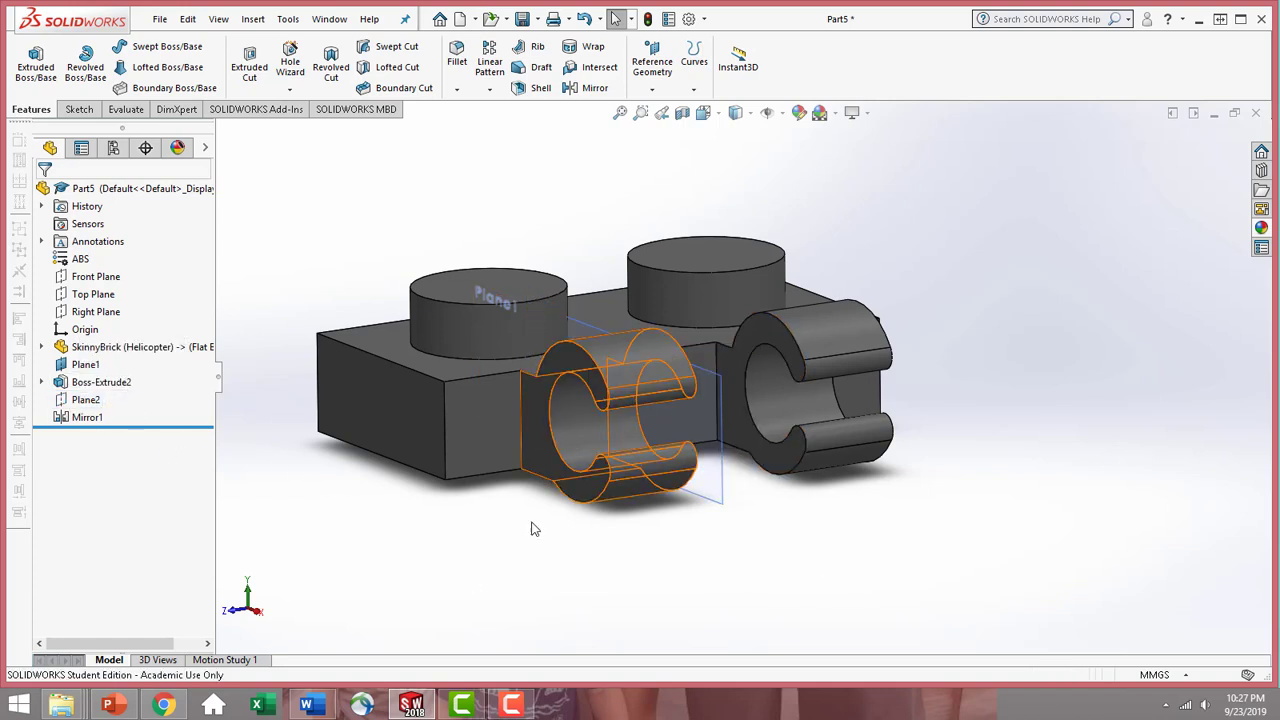
click(84, 365)
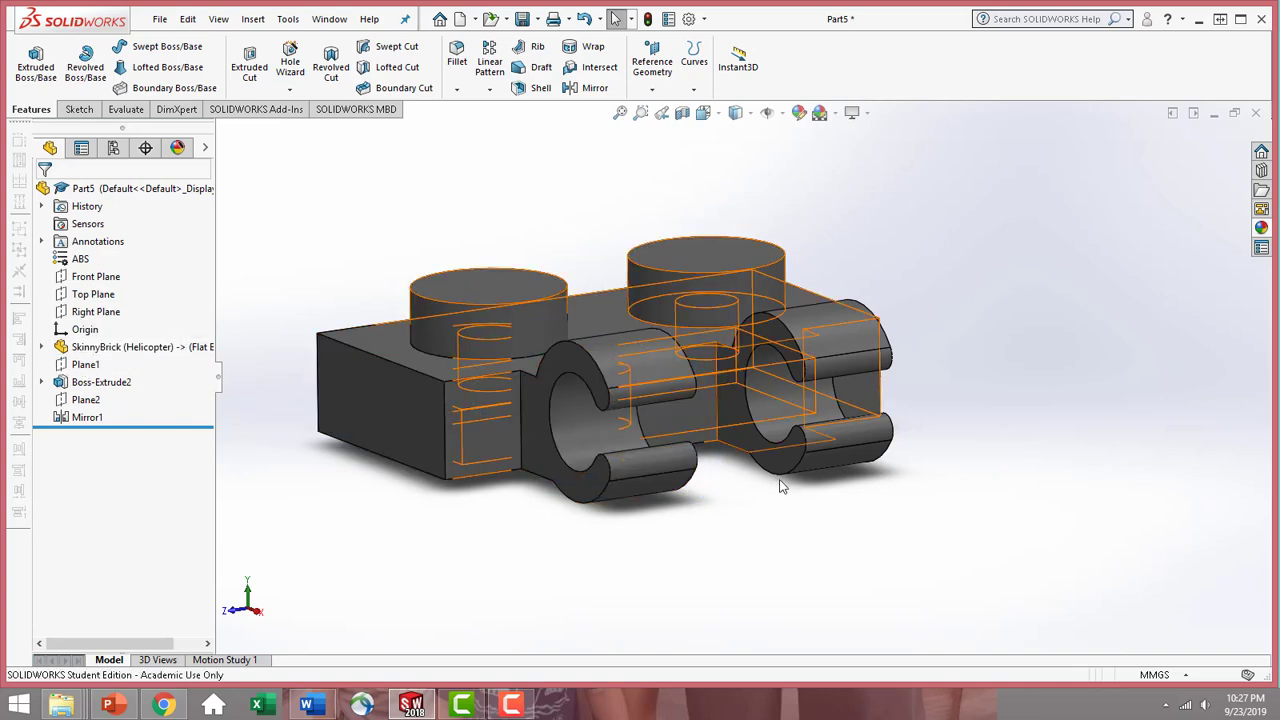
middle_drag(852, 538, 836, 474)
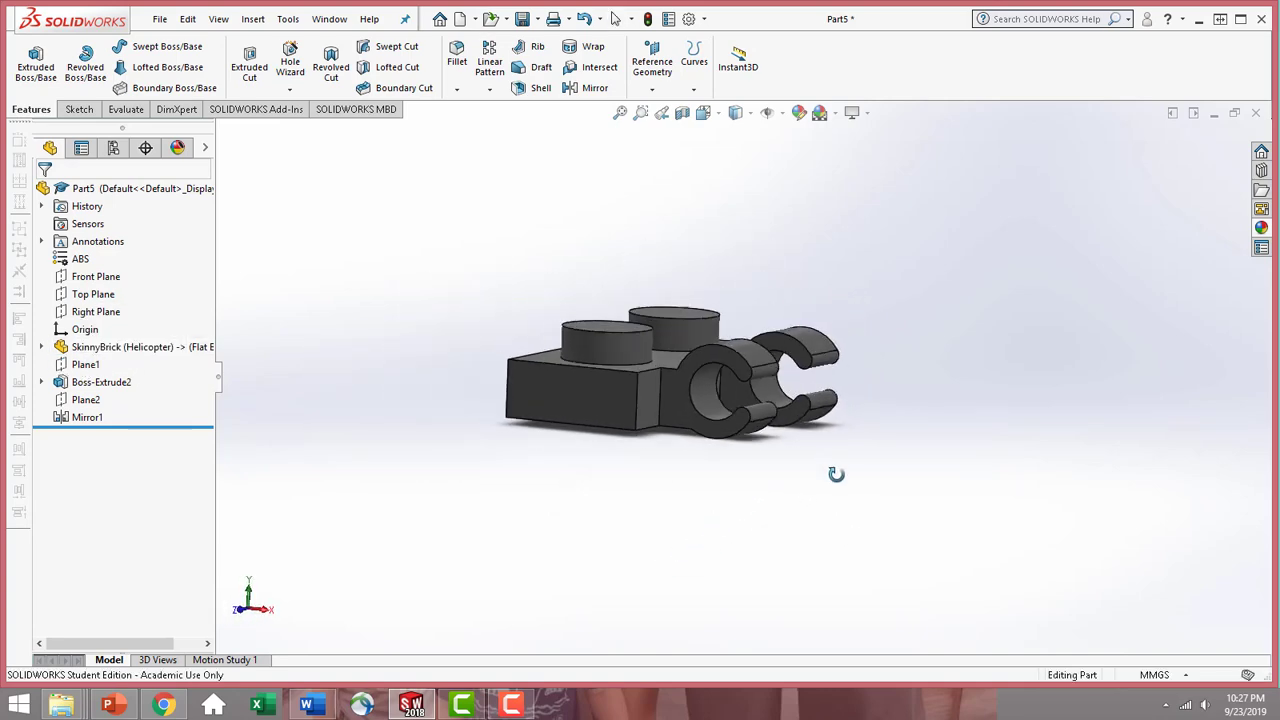
- Save the finished clip brick as 4556157 in the LEGO PARTS (Helicopter) folder and close it
click(162, 20)
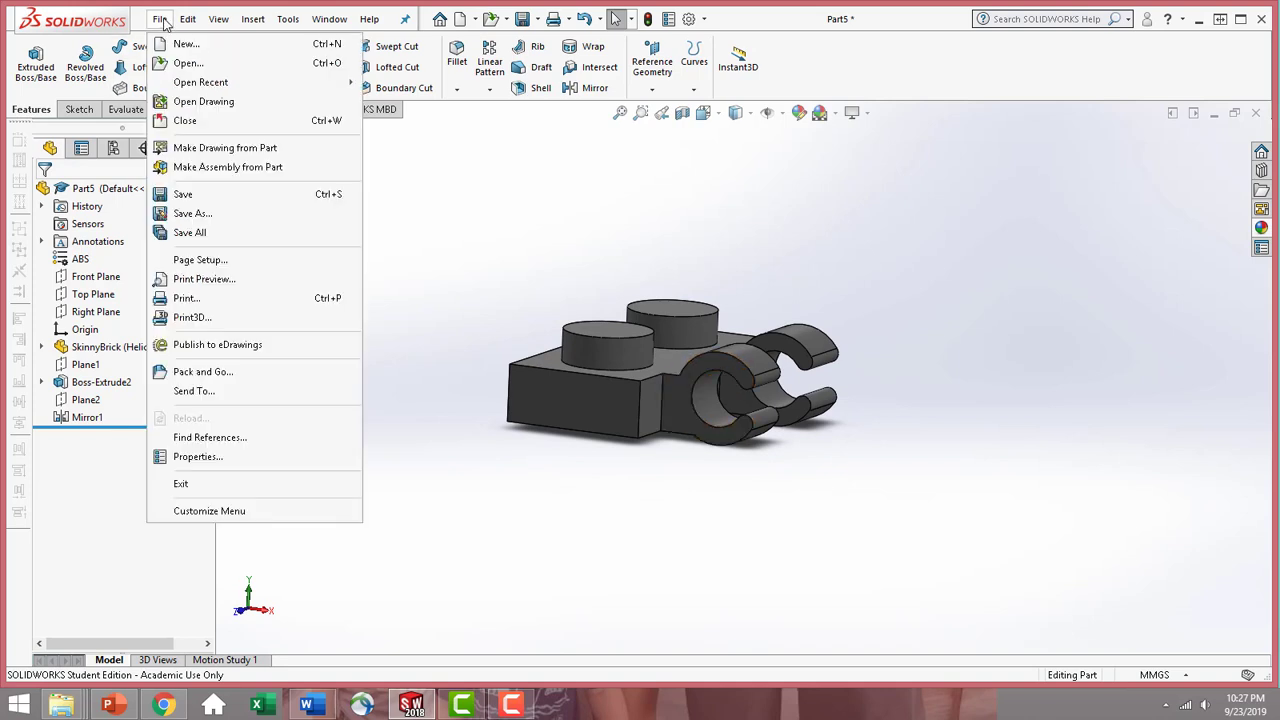
click(212, 216)
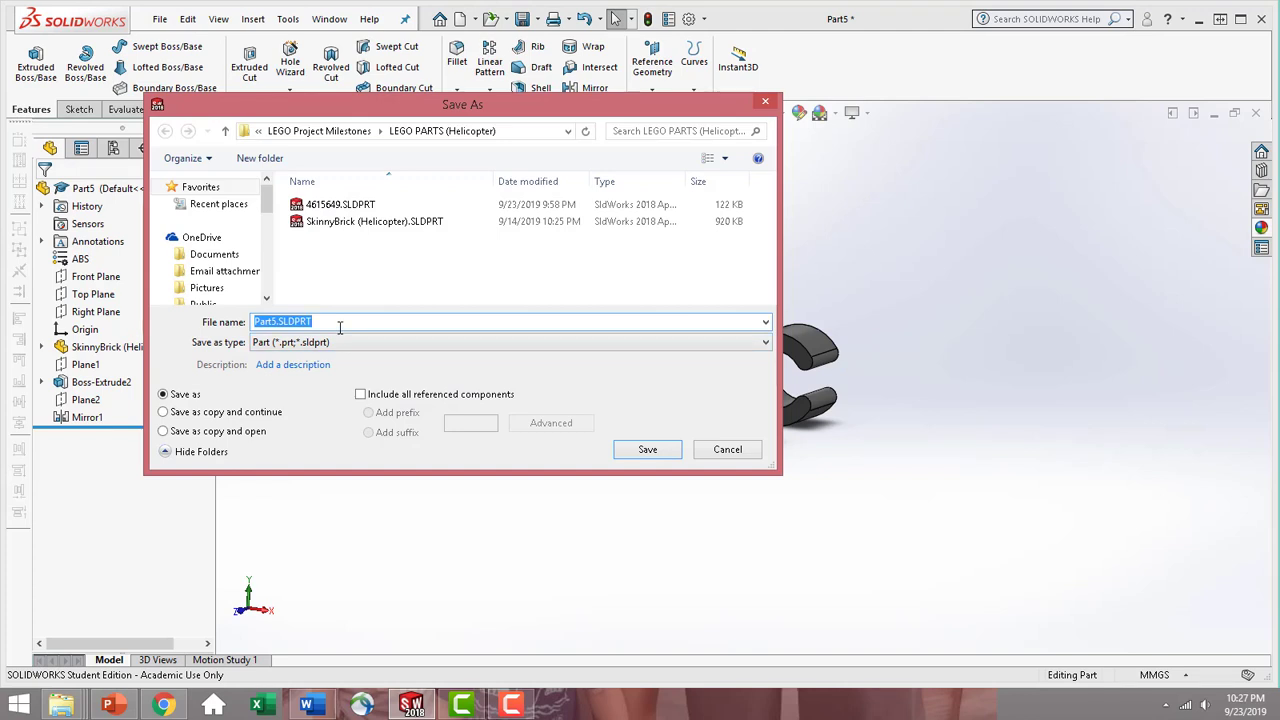
text(4556157)
click(668, 450)
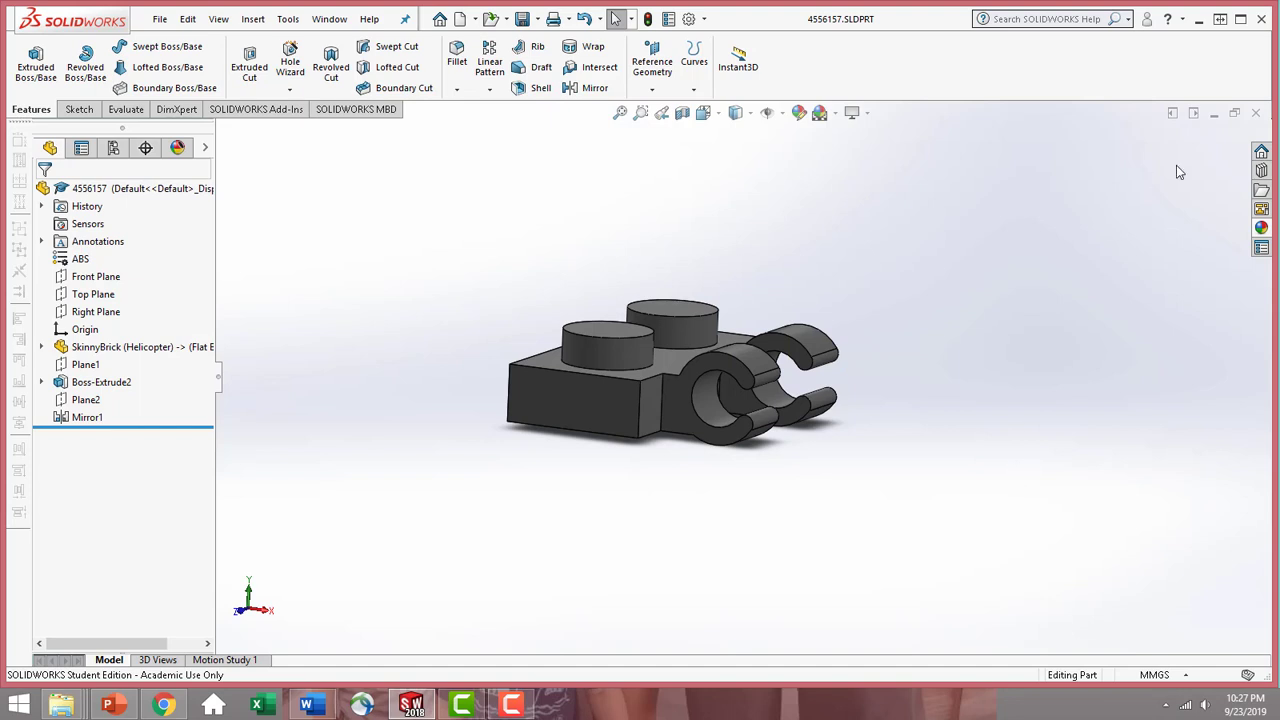
click(1255, 115)
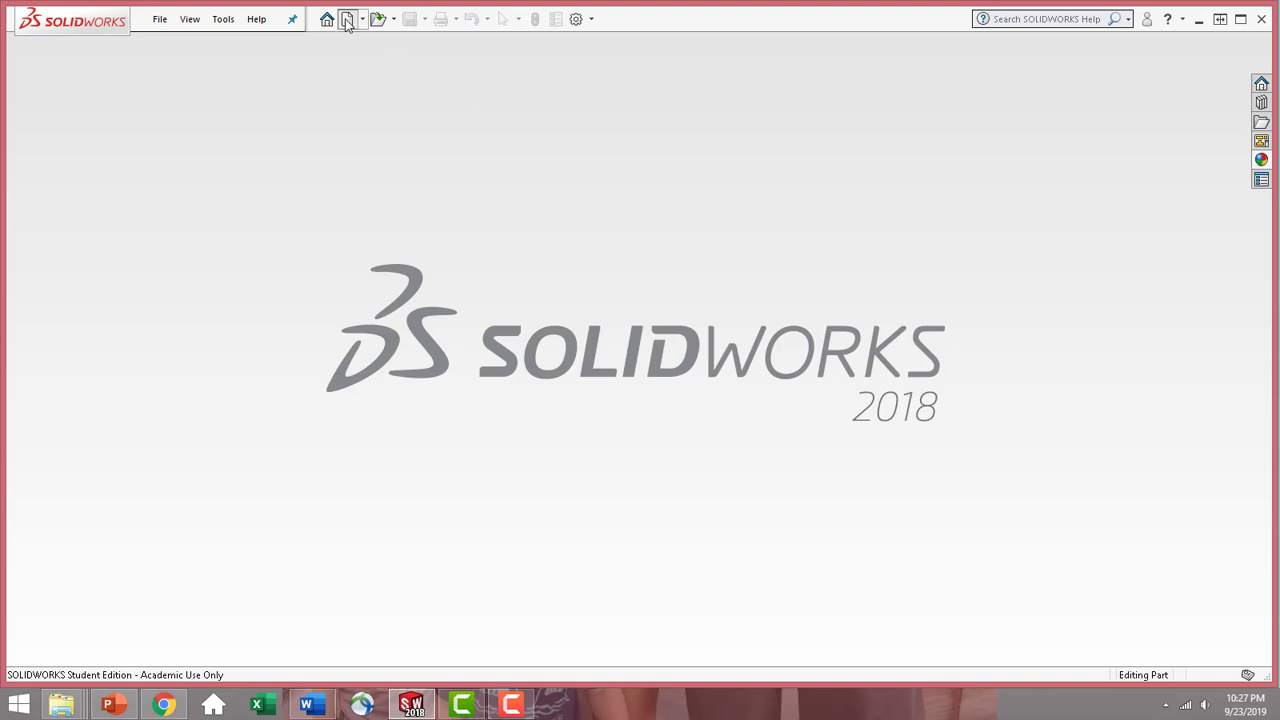
- Create a new part document with its unit system set to MMGS
click(348, 20)
double_click(779, 276)
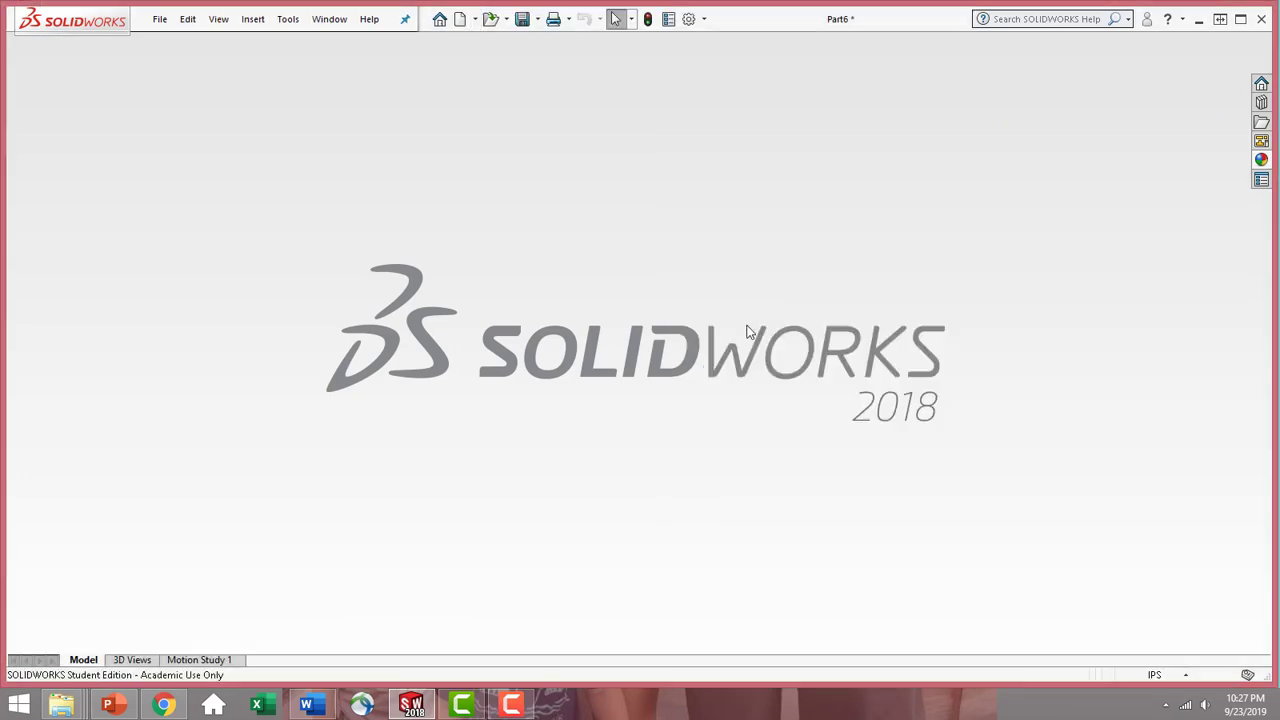
click(1158, 675)
click(1136, 609)
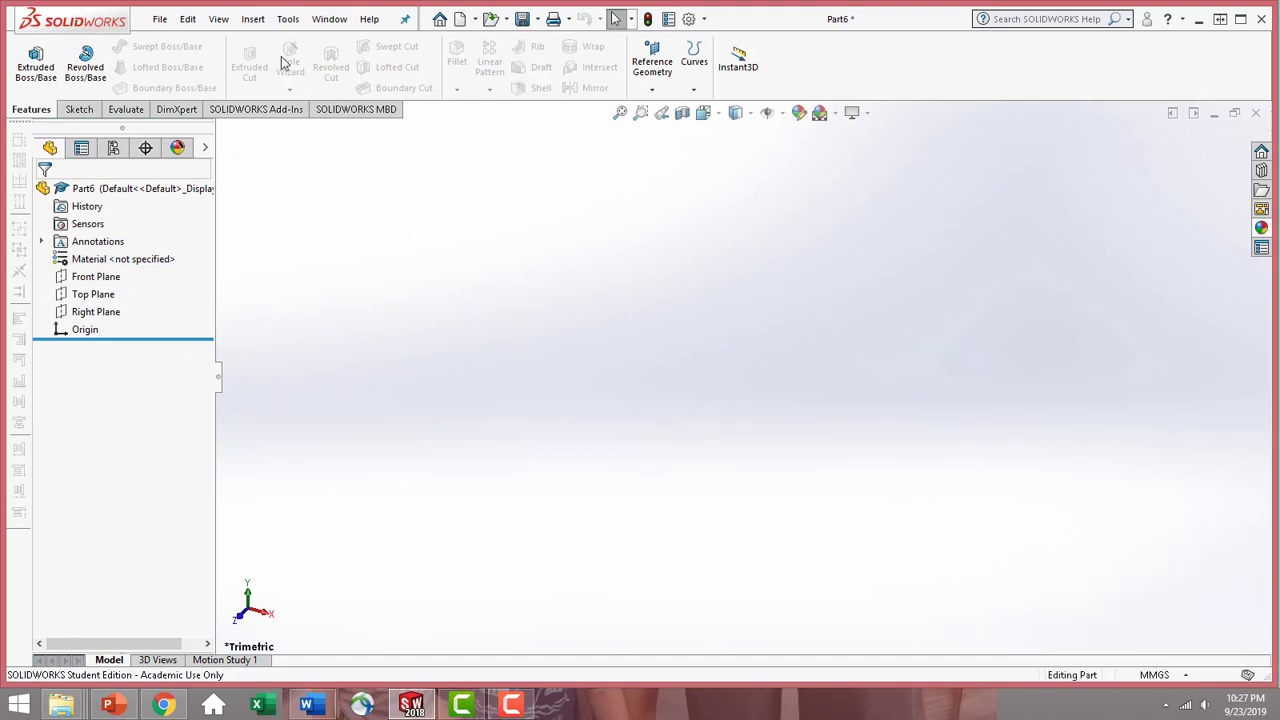
- Insert the SkinnyBrick (Helicopter) part into the new part as its base body
click(252, 19)
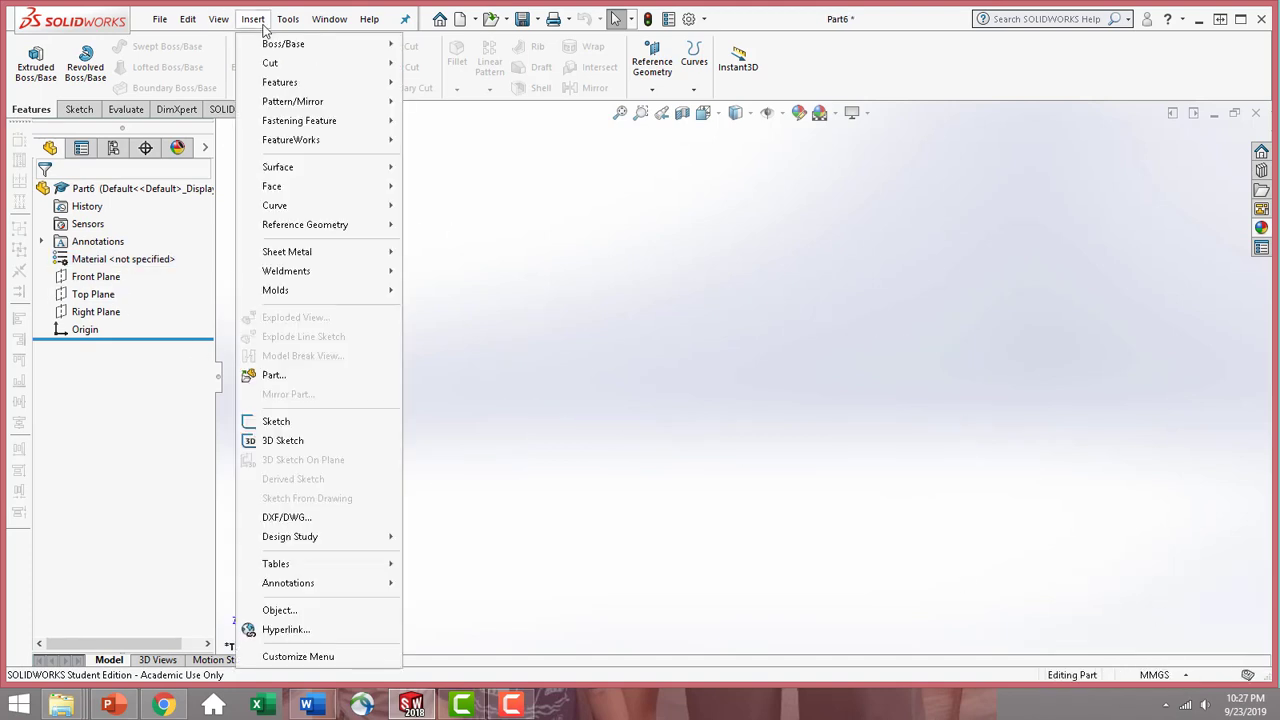
click(286, 374)
double_click(594, 250)
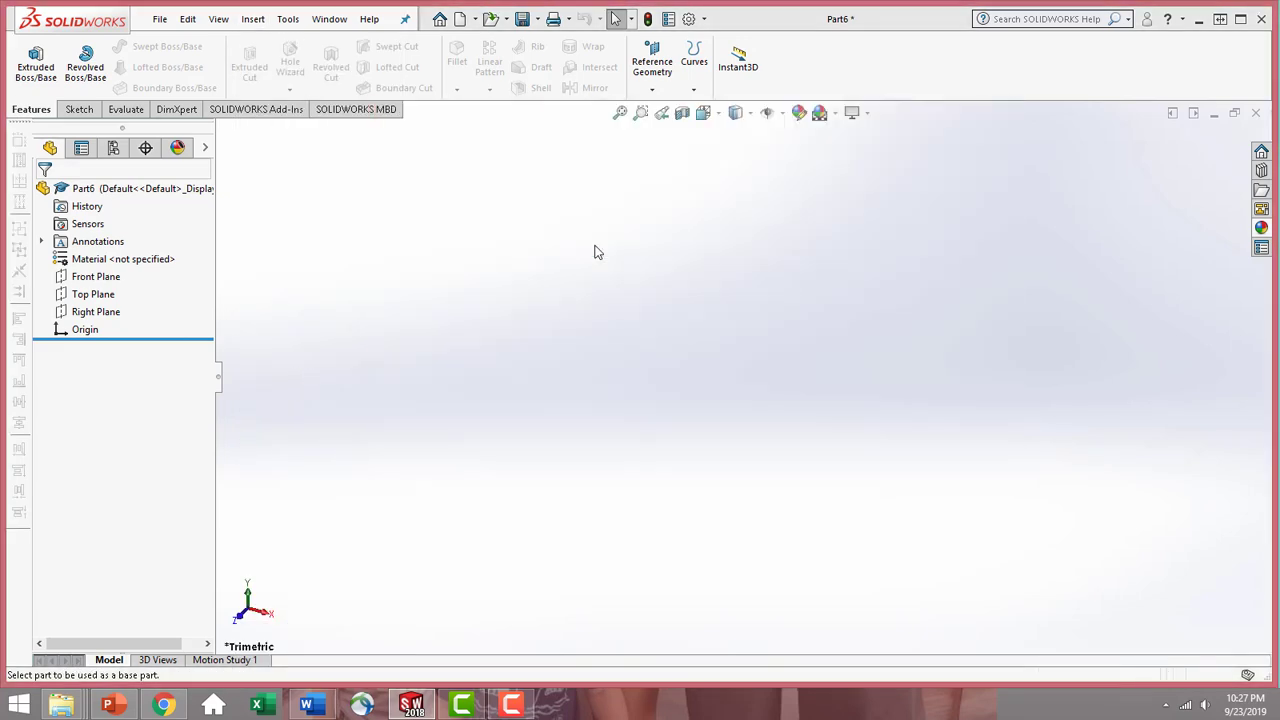
click(608, 416)
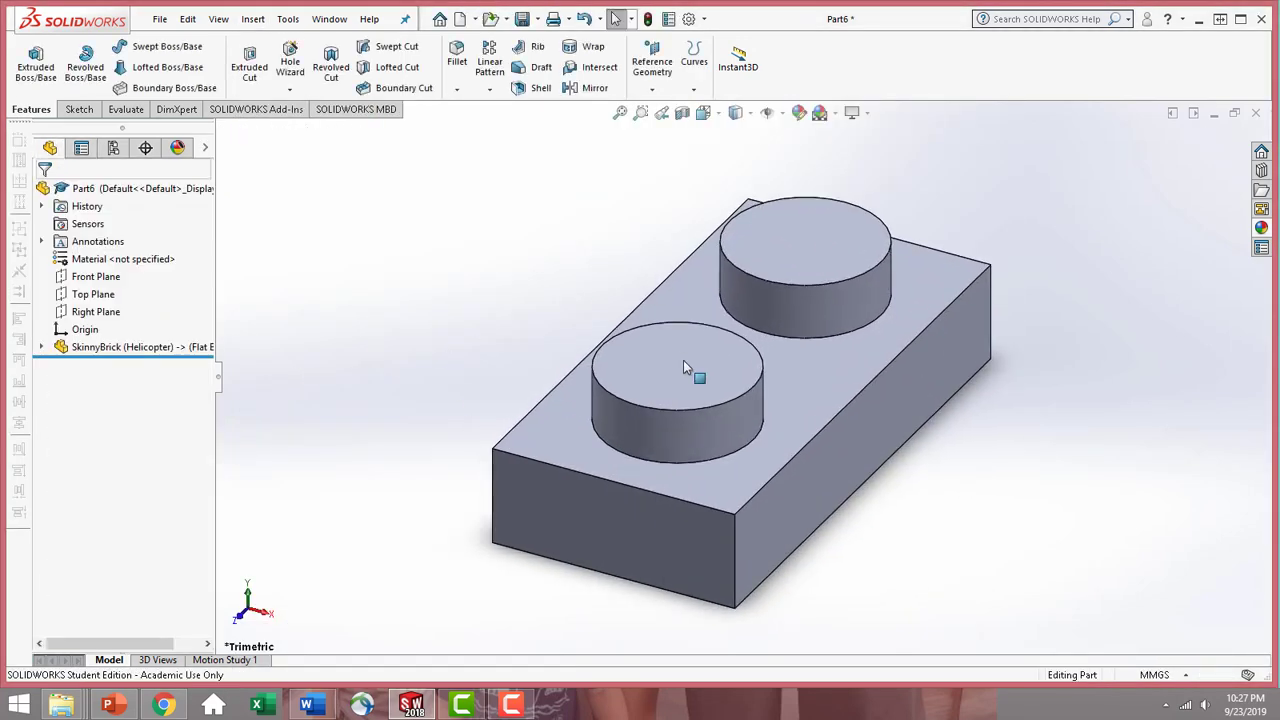
- Assign the ABS plastic material to the part
click(130, 263)
right_click(130, 263)
click(170, 272)
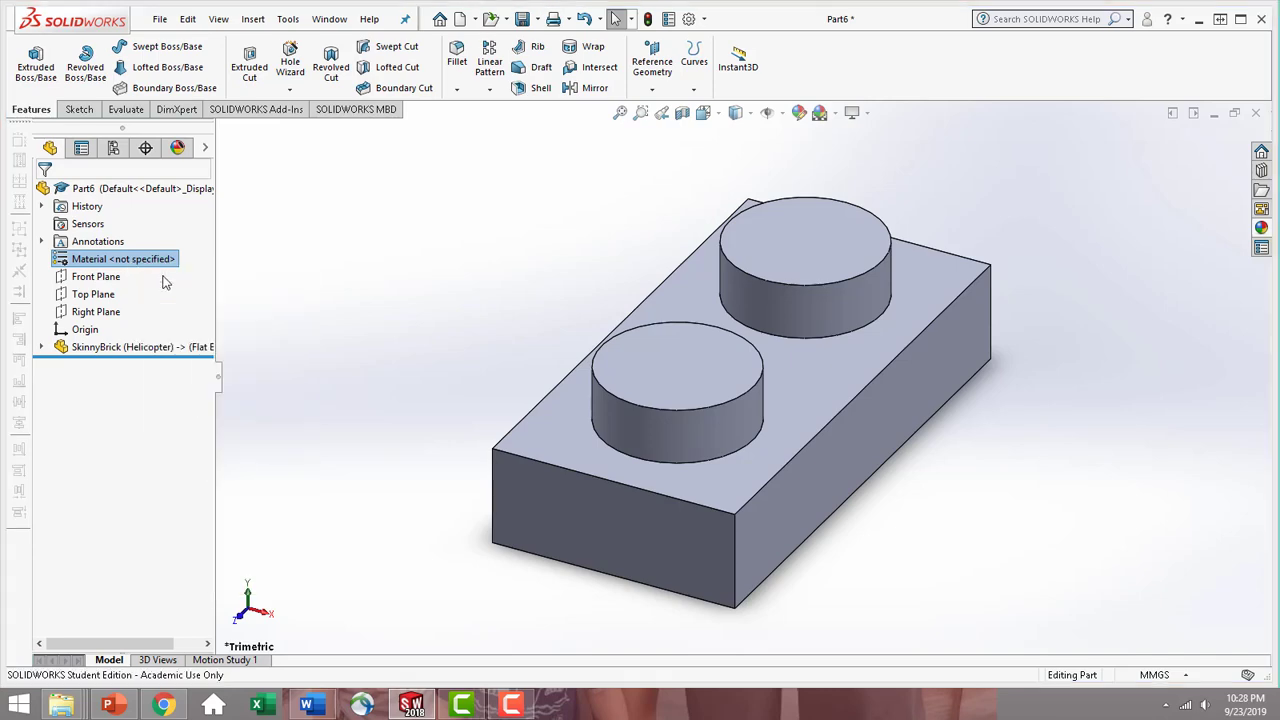
drag(563, 295, 568, 460)
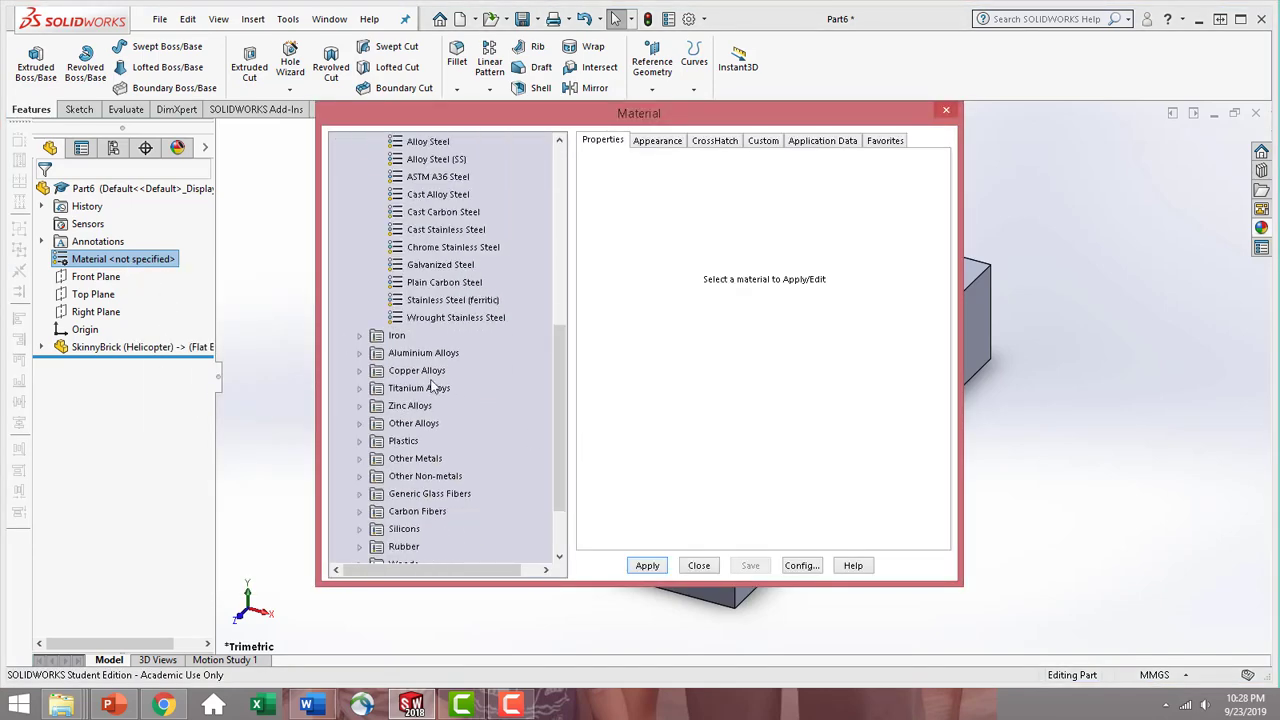
click(413, 446)
double_click(413, 443)
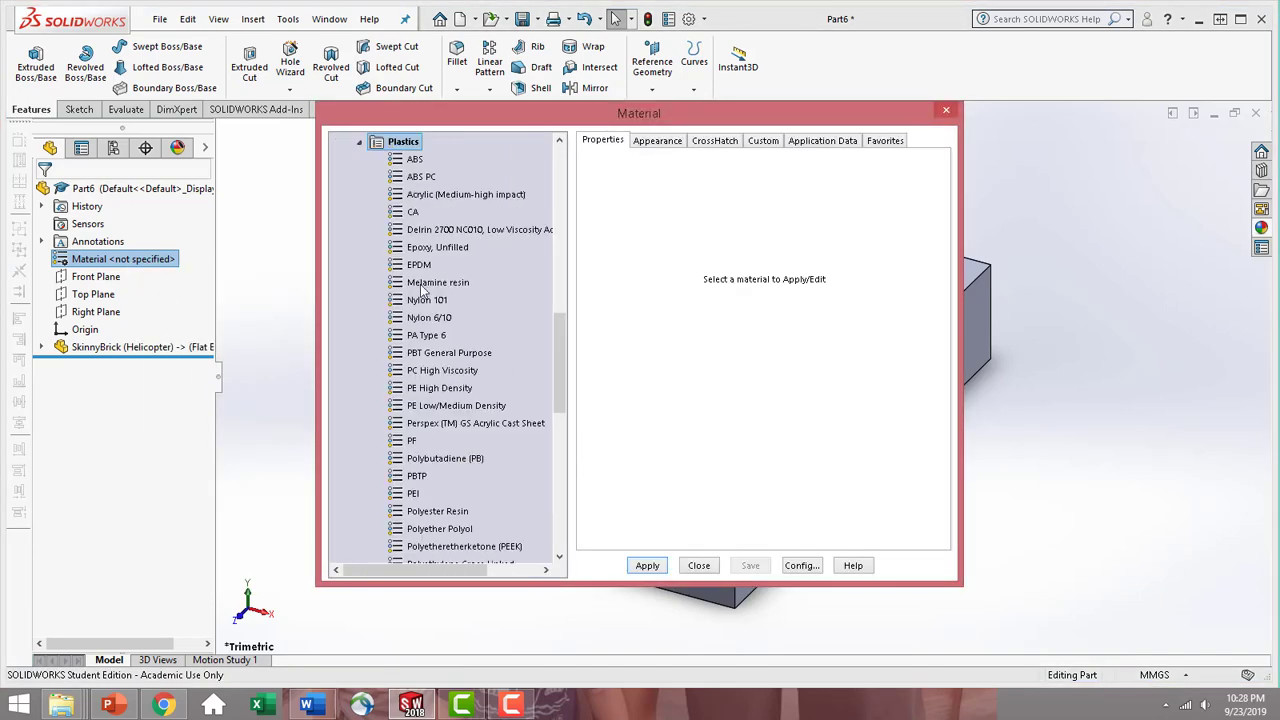
click(420, 162)
click(647, 566)
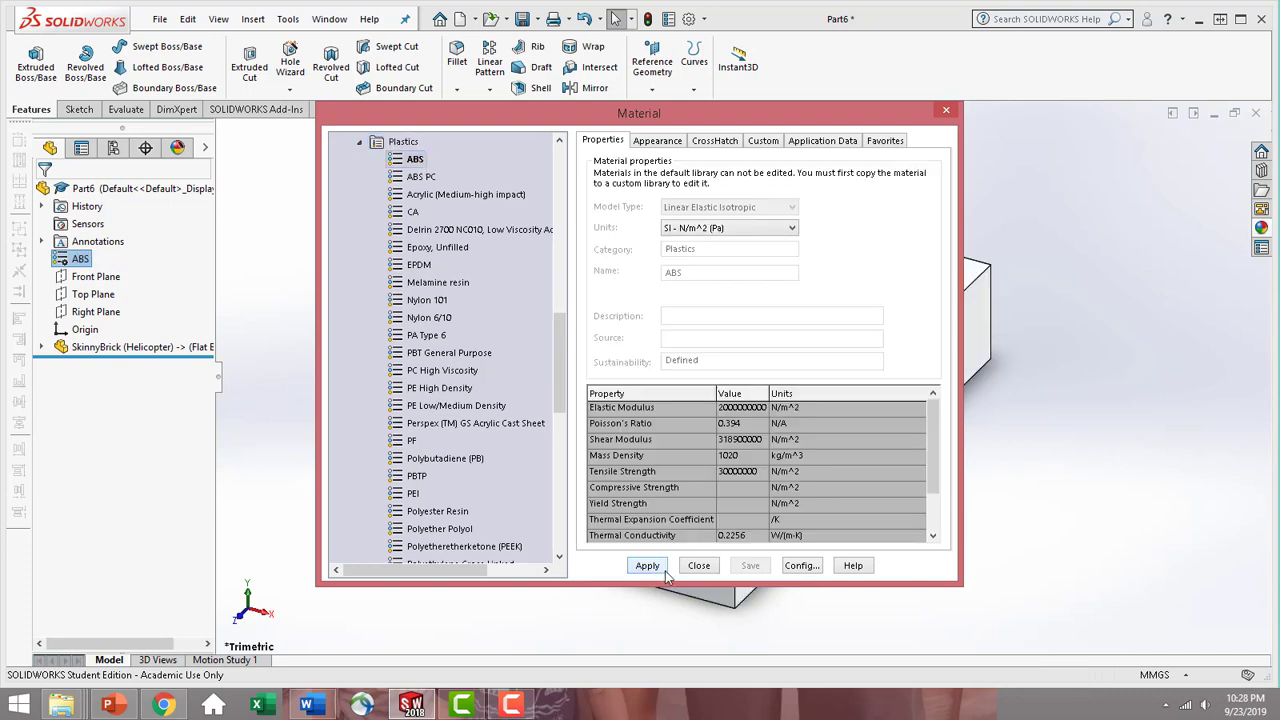
click(699, 566)
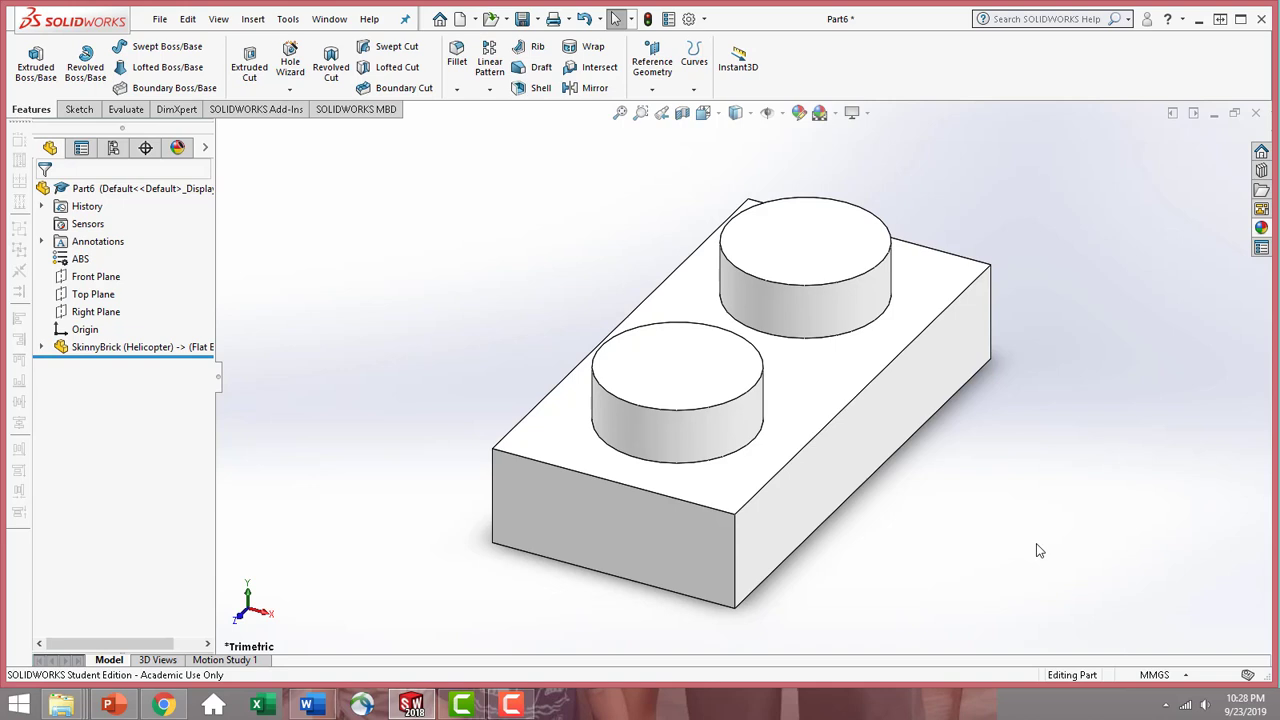
- Change the whole part's appearance colour to a gray from the standard swatches
click(851, 380)
click(993, 304)
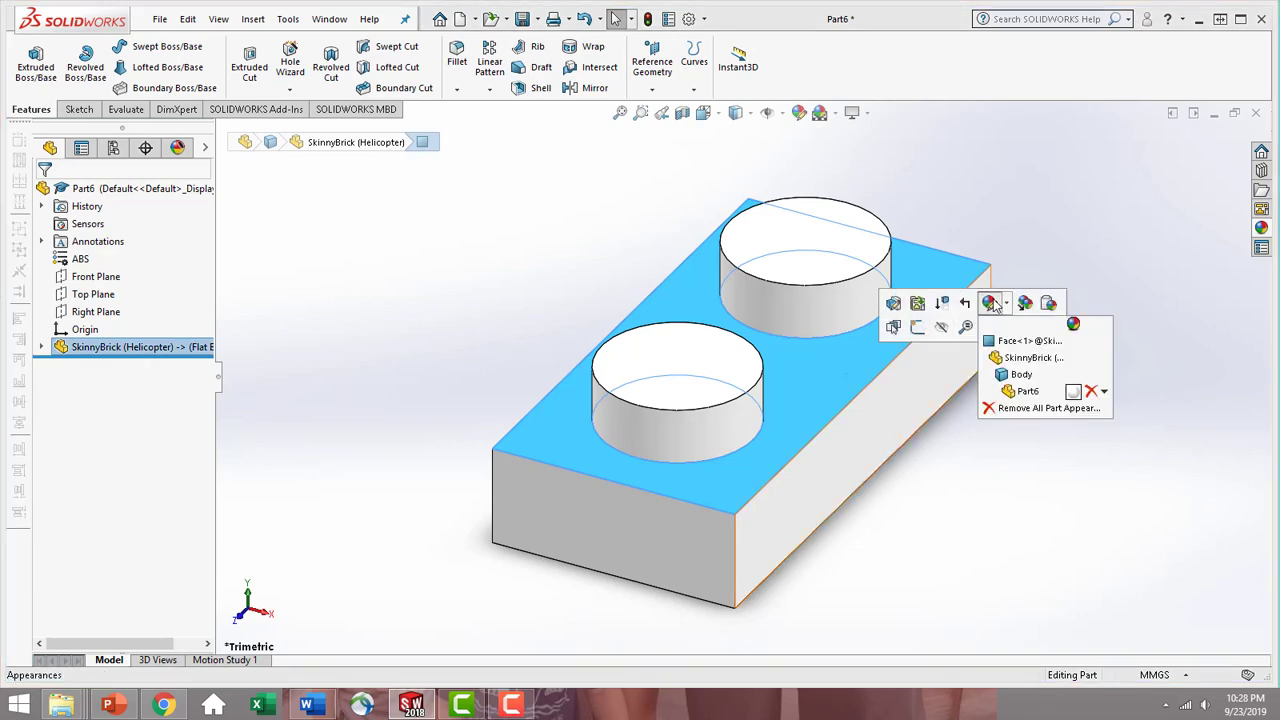
click(1022, 392)
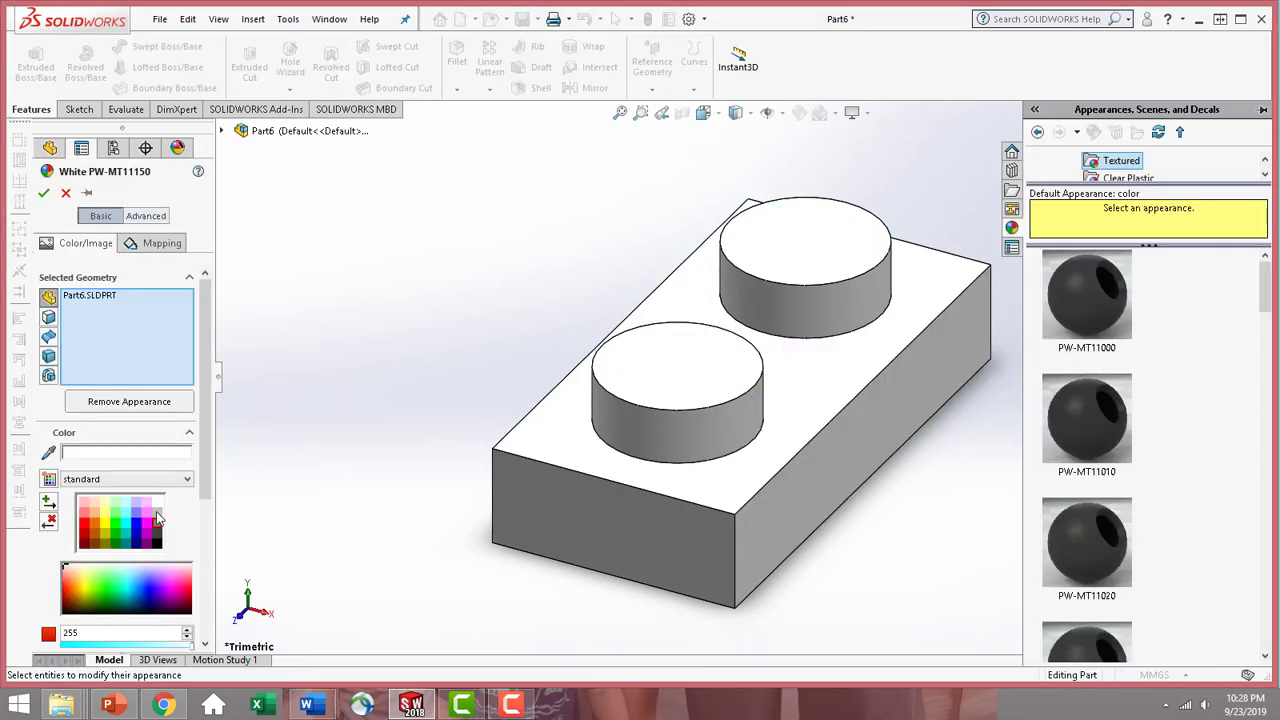
click(157, 521)
click(43, 192)
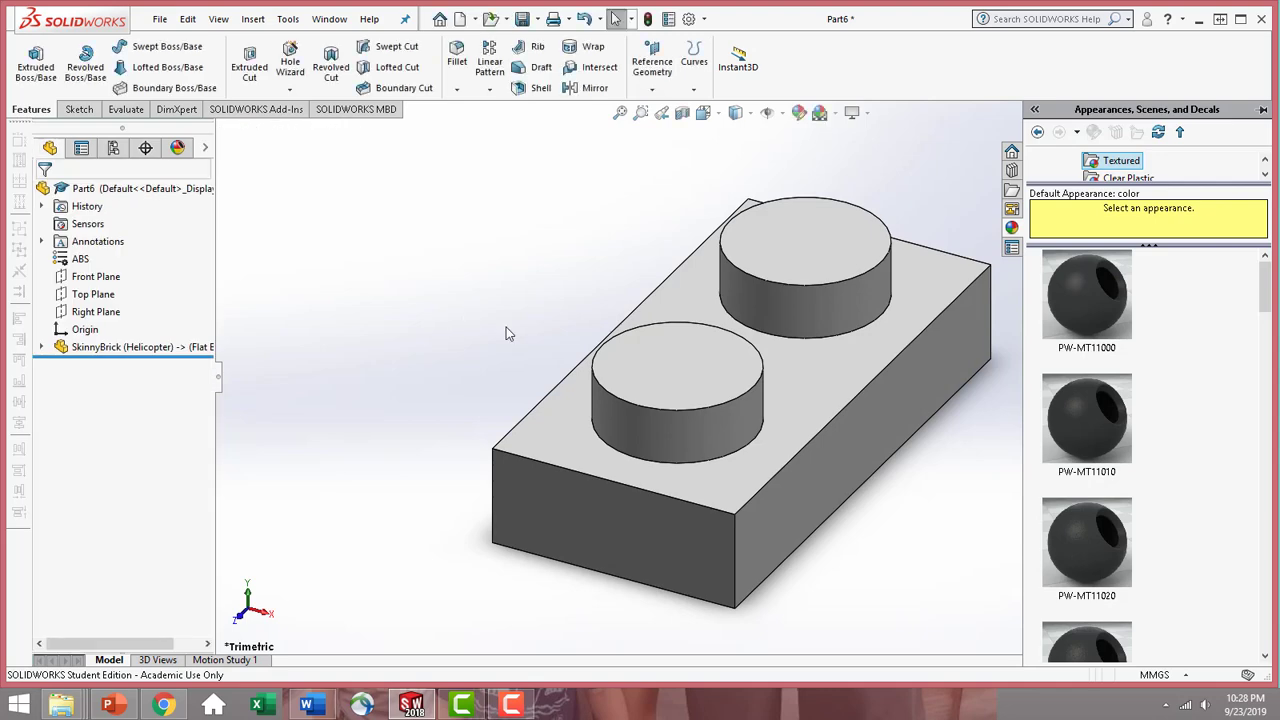
- Start a sketch on the brick's long side face, viewed normal to that face
scroll(730, 495, up, 2)
middle_drag(721, 483, 798, 446)
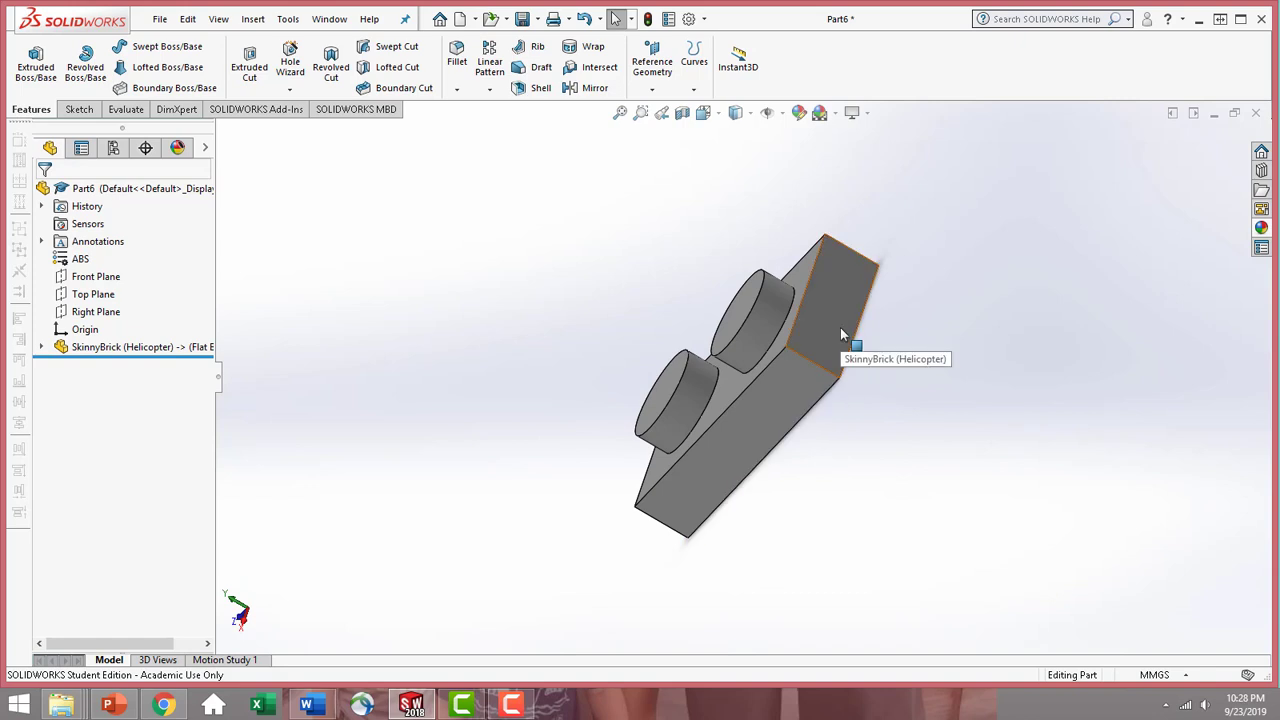
click(841, 335)
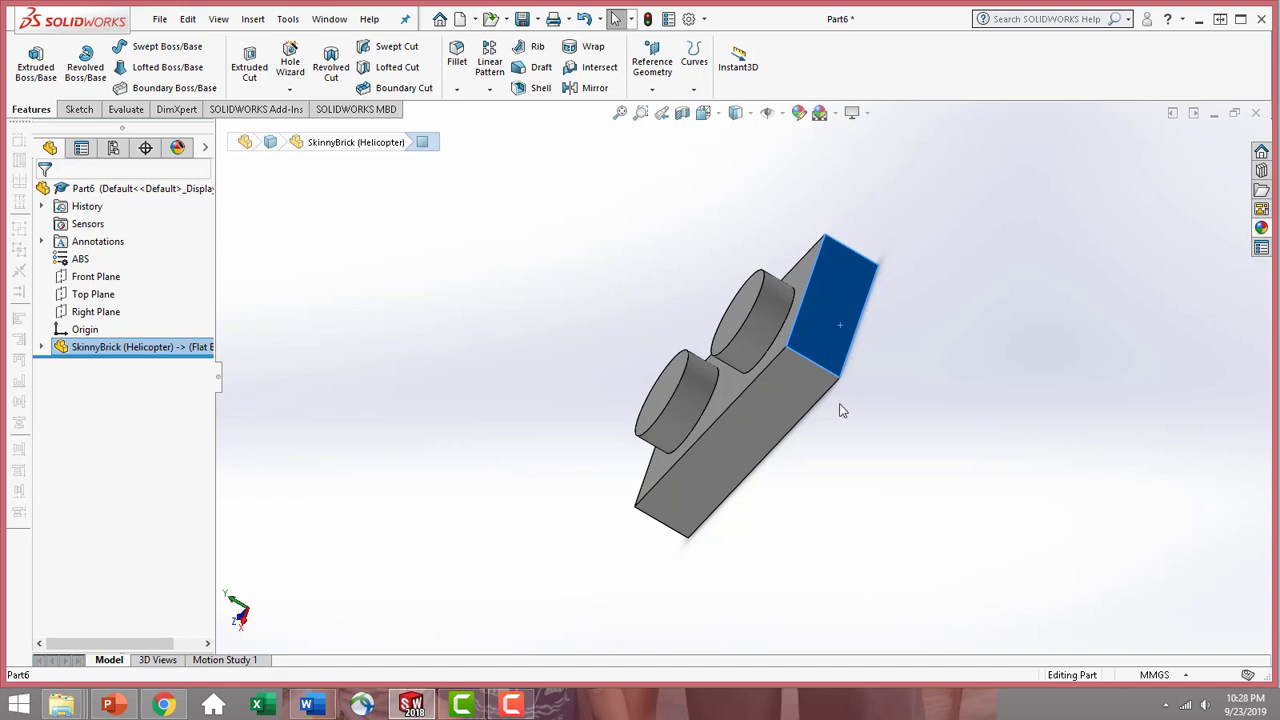
click(788, 398)
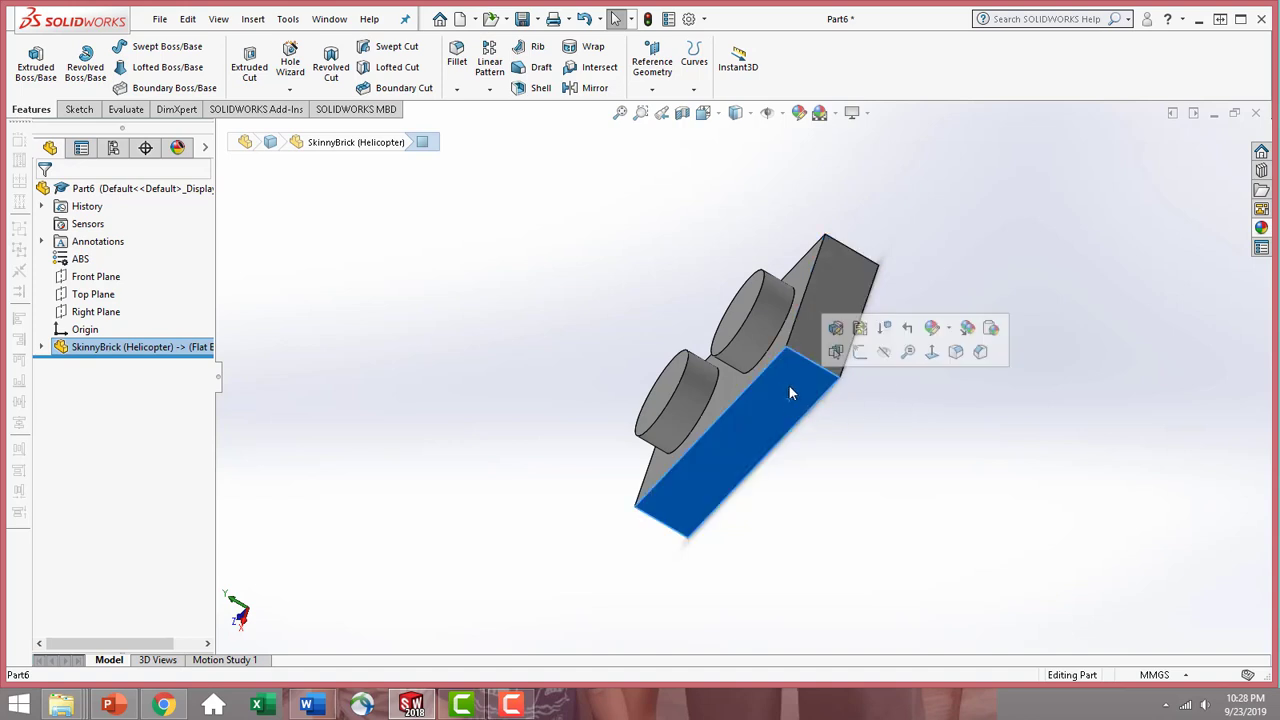
click(930, 353)
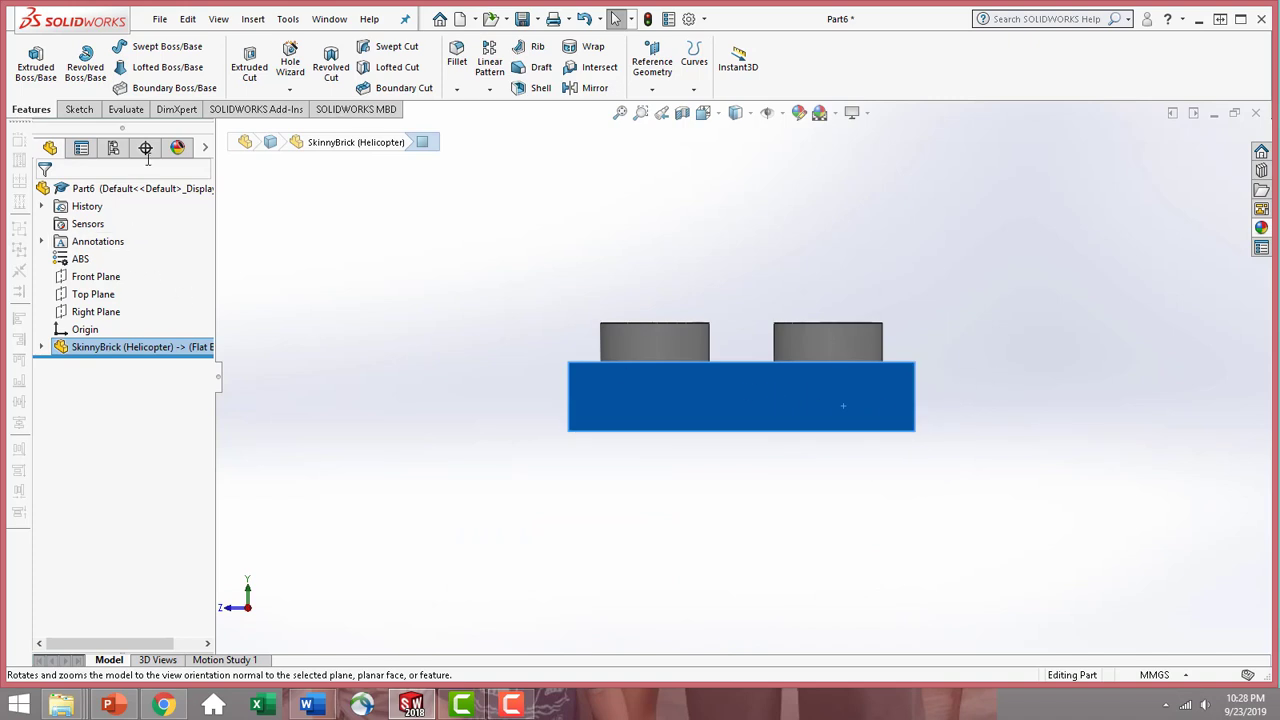
click(79, 109)
click(30, 62)
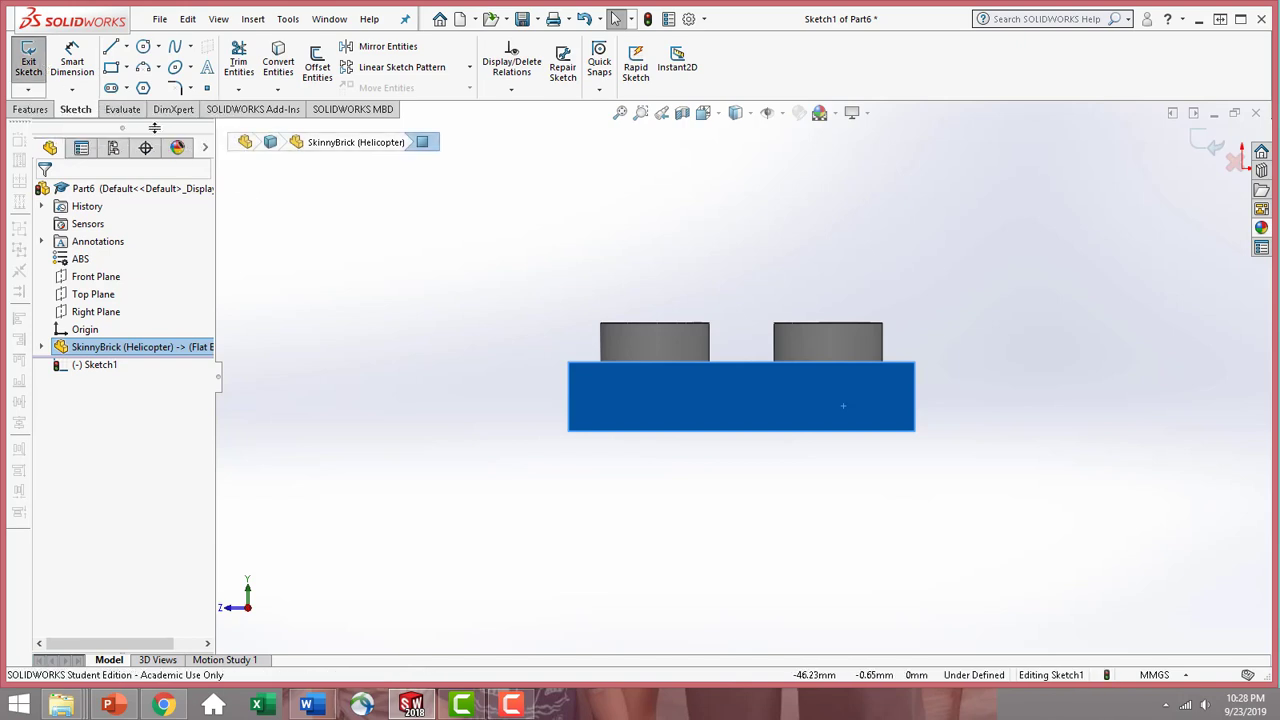
- Sketch a closed profile off the brick's end edge: base line about 6.41 mm, arc radius about 3.23 mm, upper line about 2.75 mm
click(111, 47)
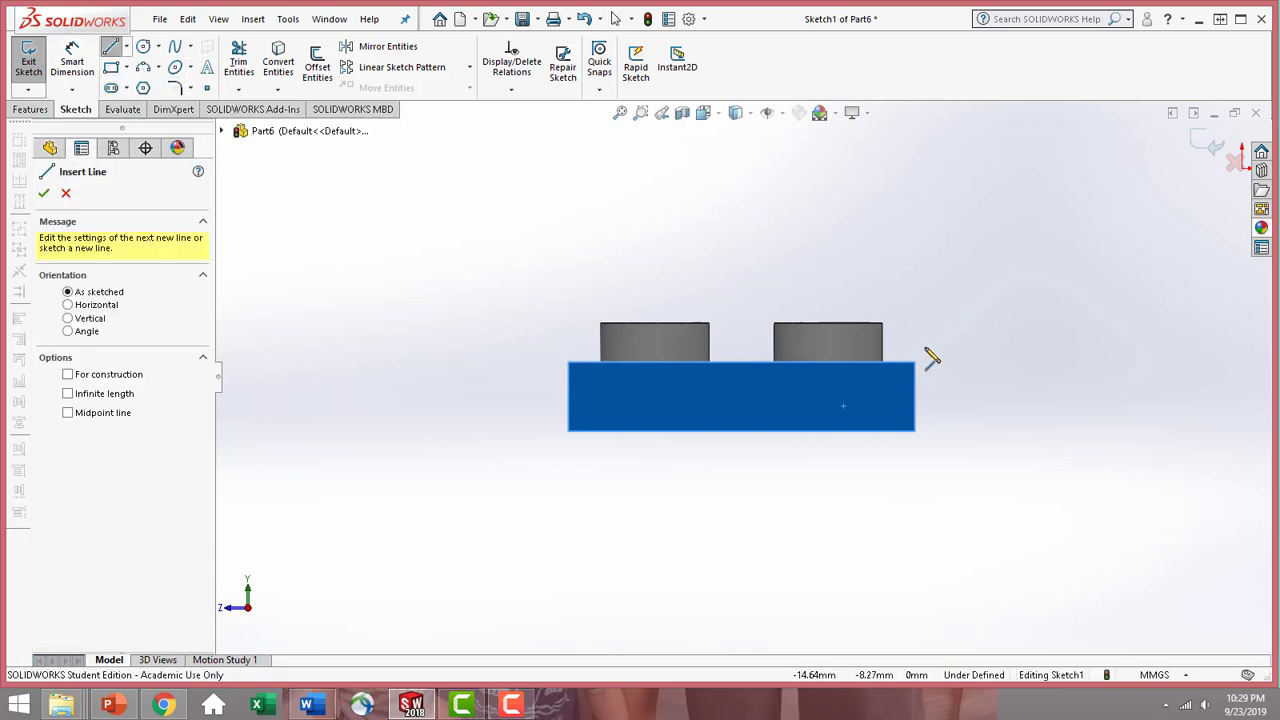
mouse_move(914, 362)
mouse_down()
mouse_move(916, 437)
mouse_move(937, 430)
mouse_move(914, 433)
mouse_up()
click(914, 433)
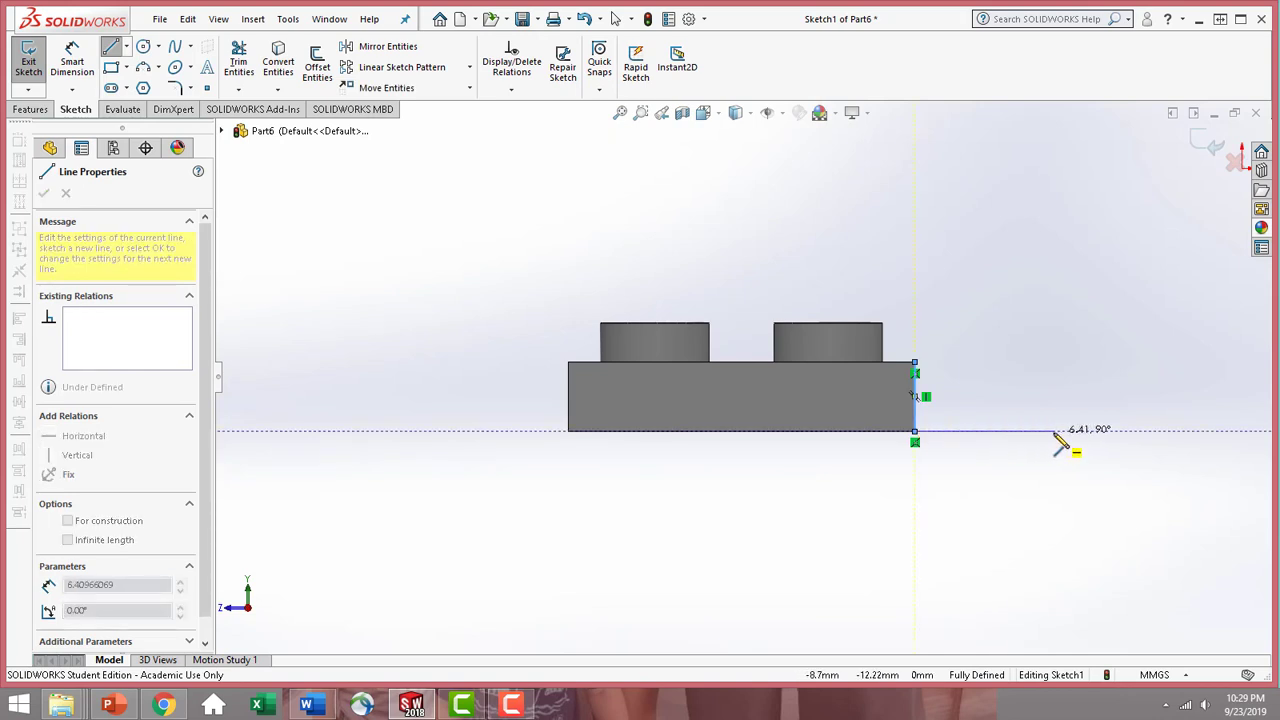
click(1054, 433)
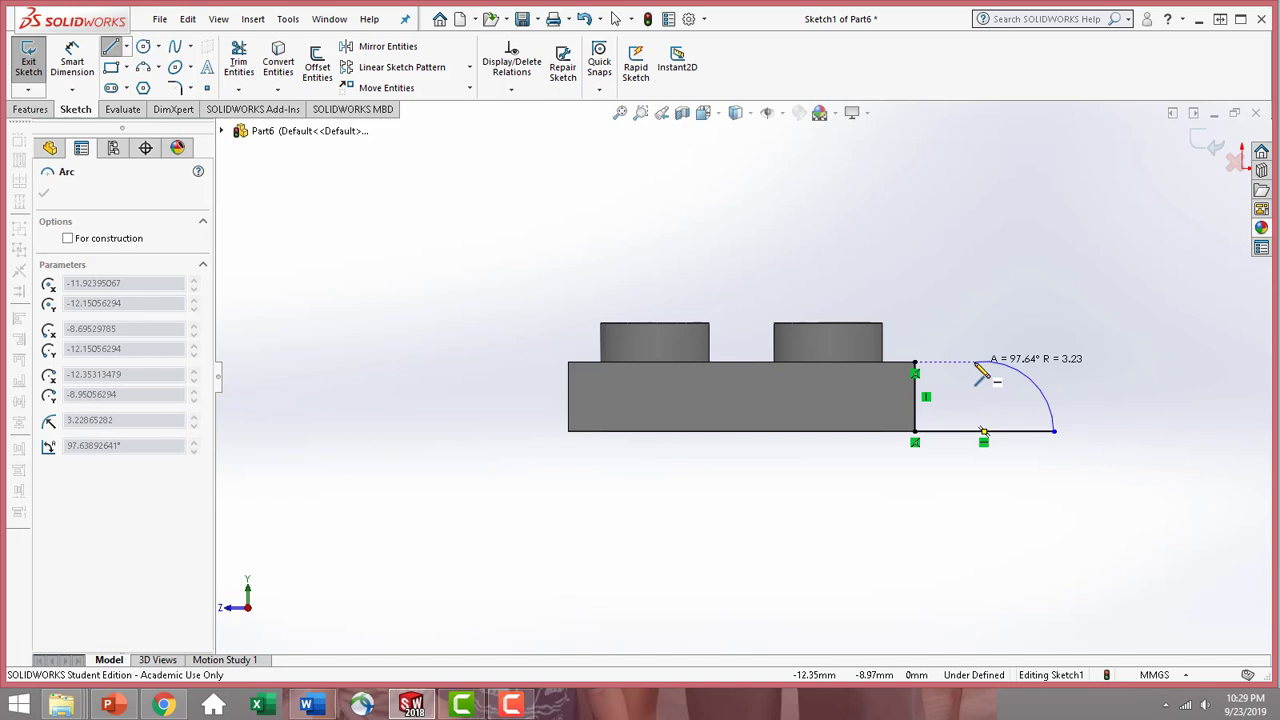
click(976, 363)
click(915, 362)
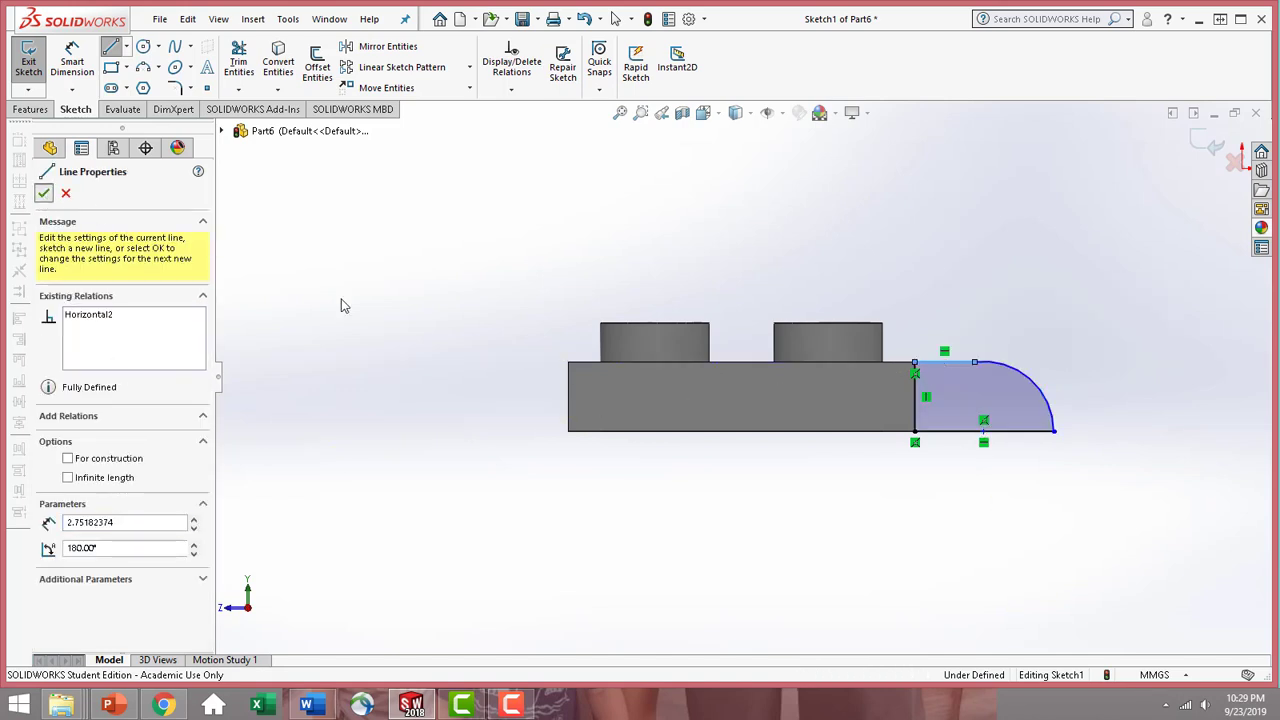
click(1028, 520)
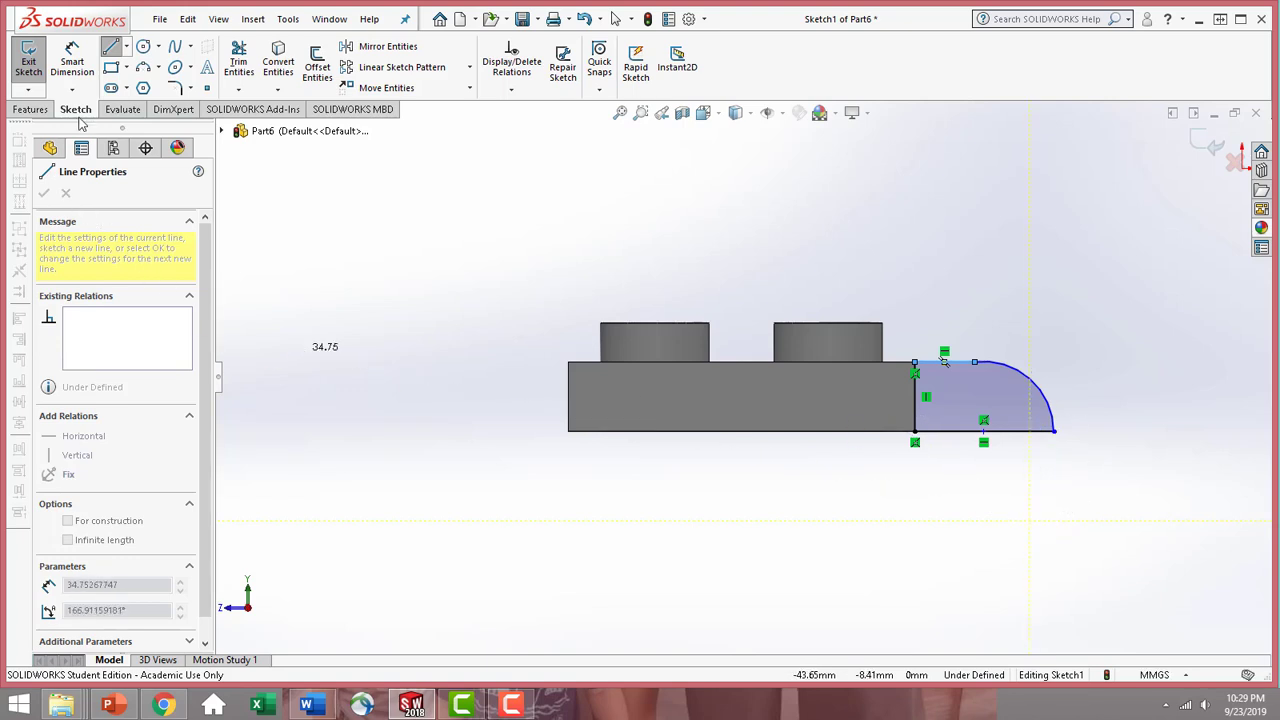
click(110, 46)
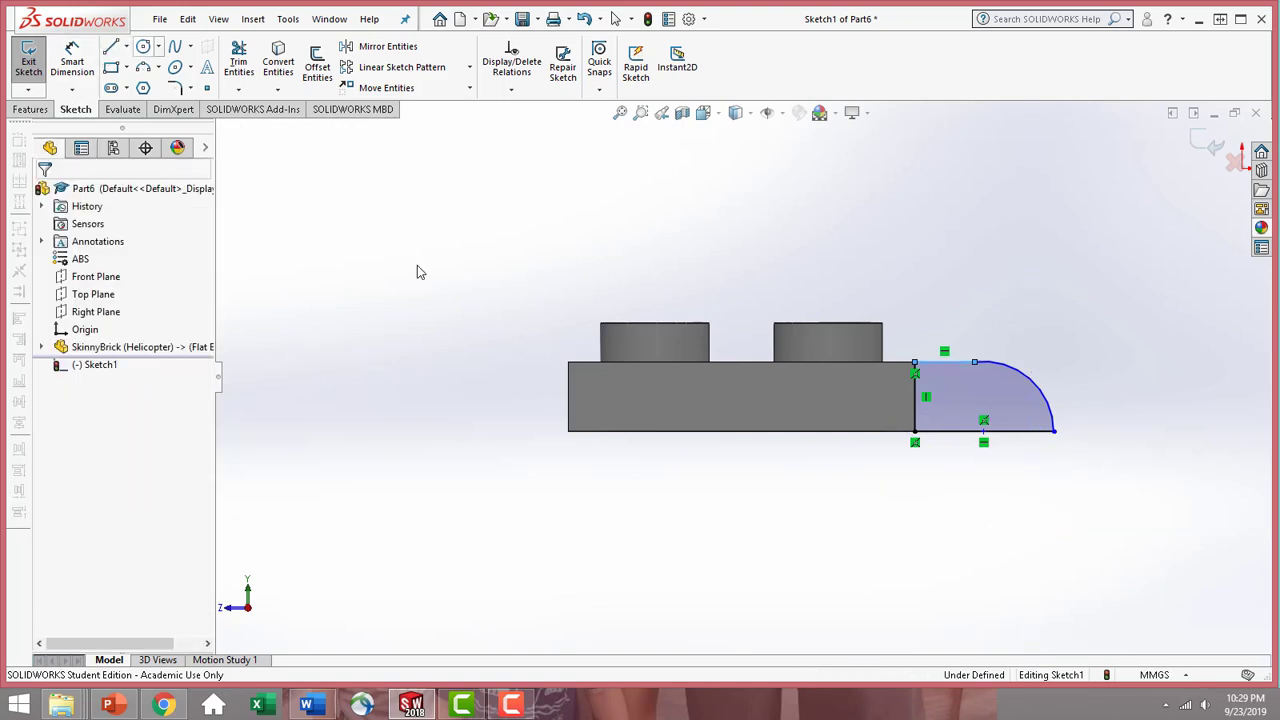
- Try to make the profile's rounded arc tangent to its horizontal base line
click(1053, 424)
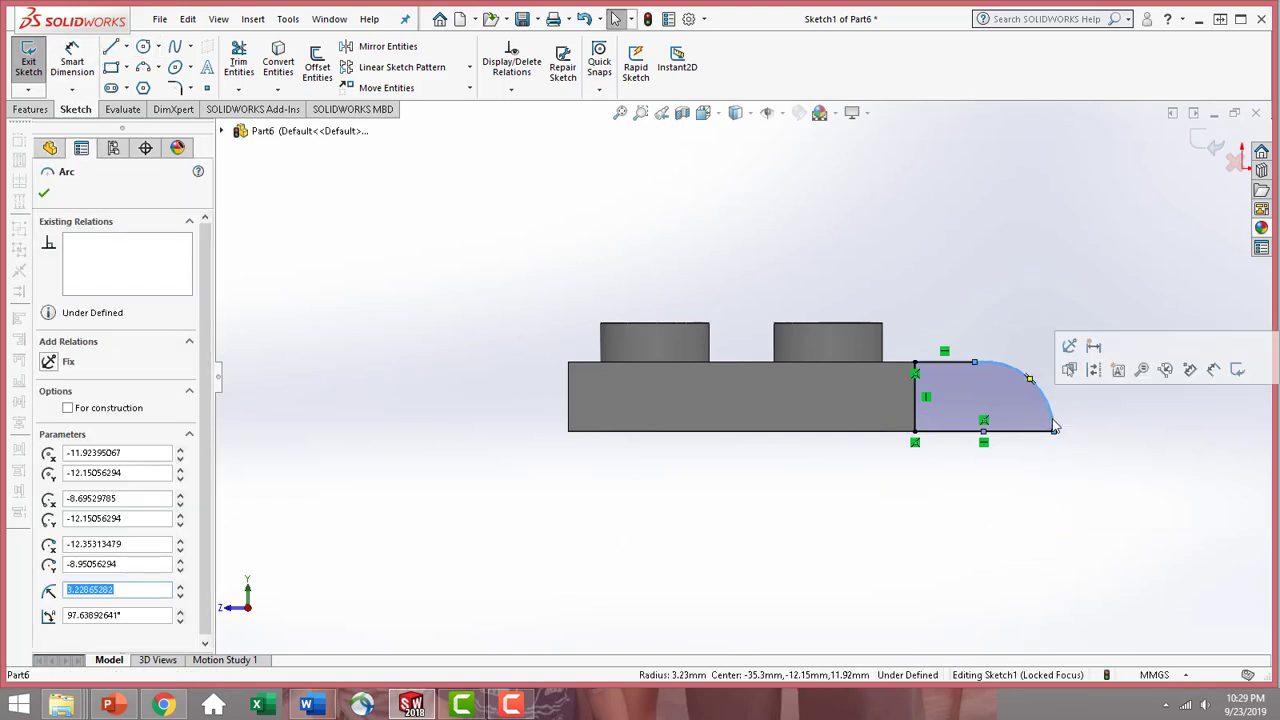
ctrl+click(1042, 431)
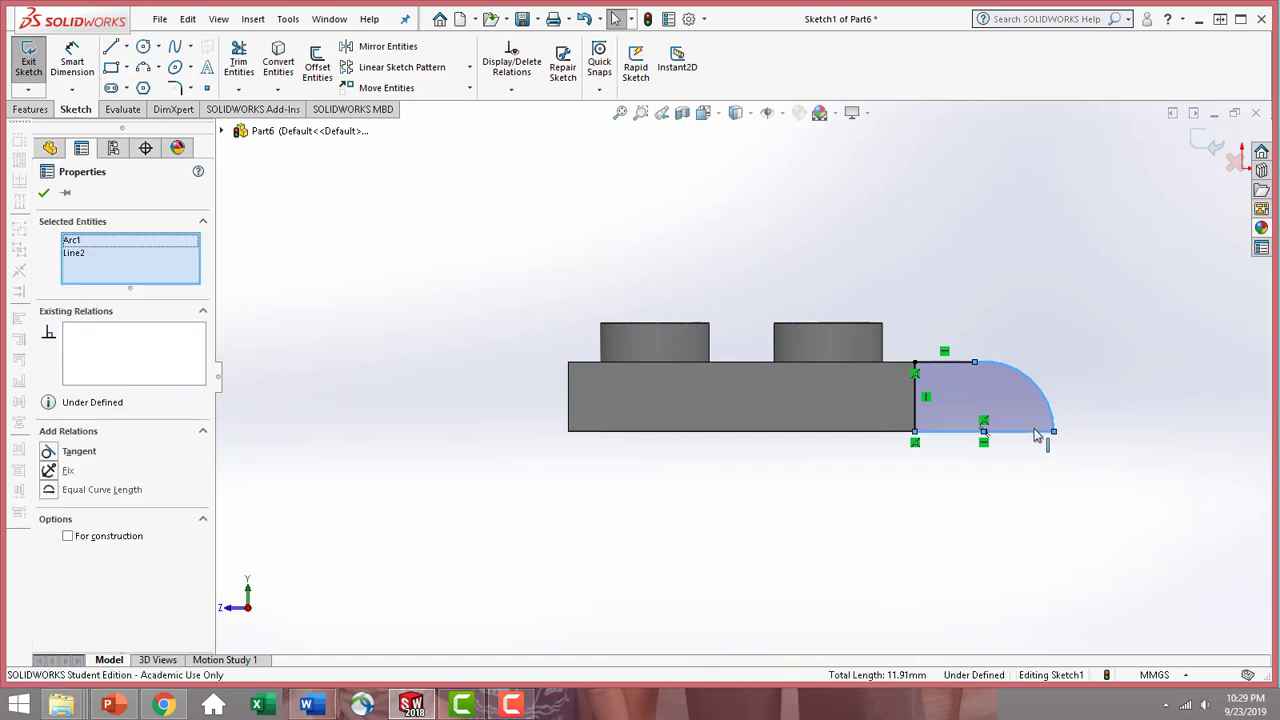
click(50, 453)
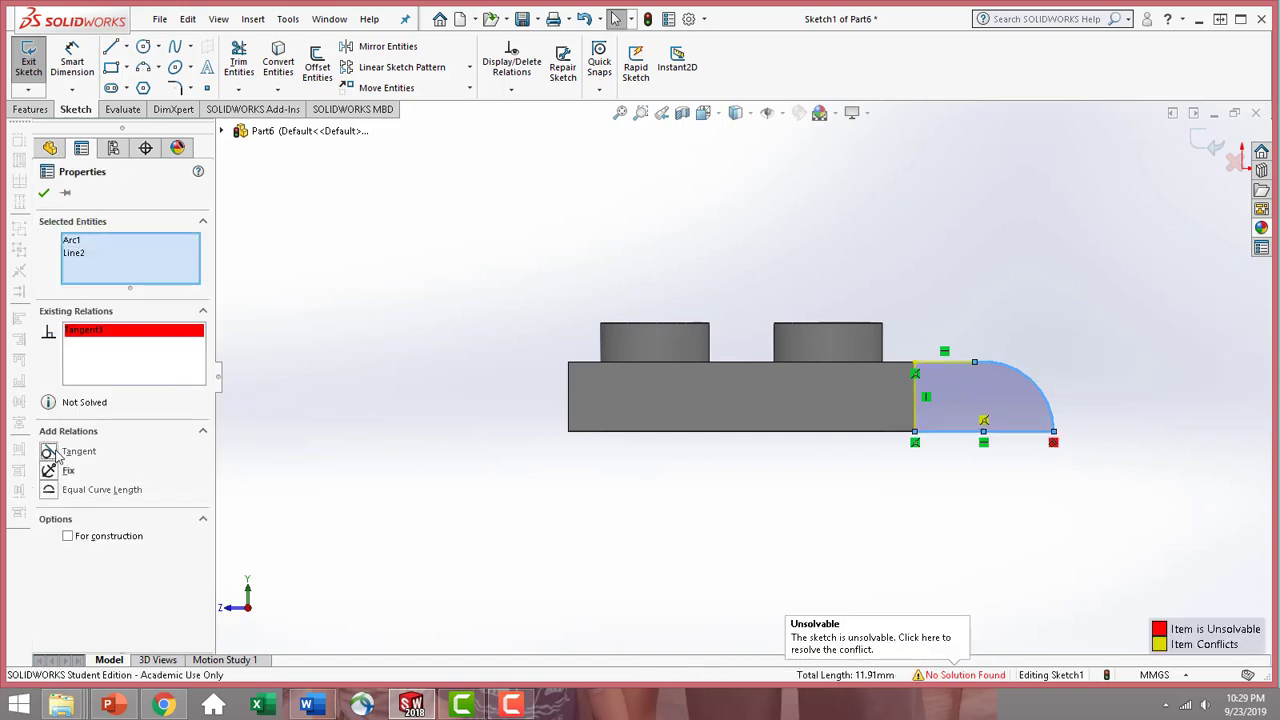
- Delete the conflicting relation at the arc's centre on the profile's base line
click(43, 194)
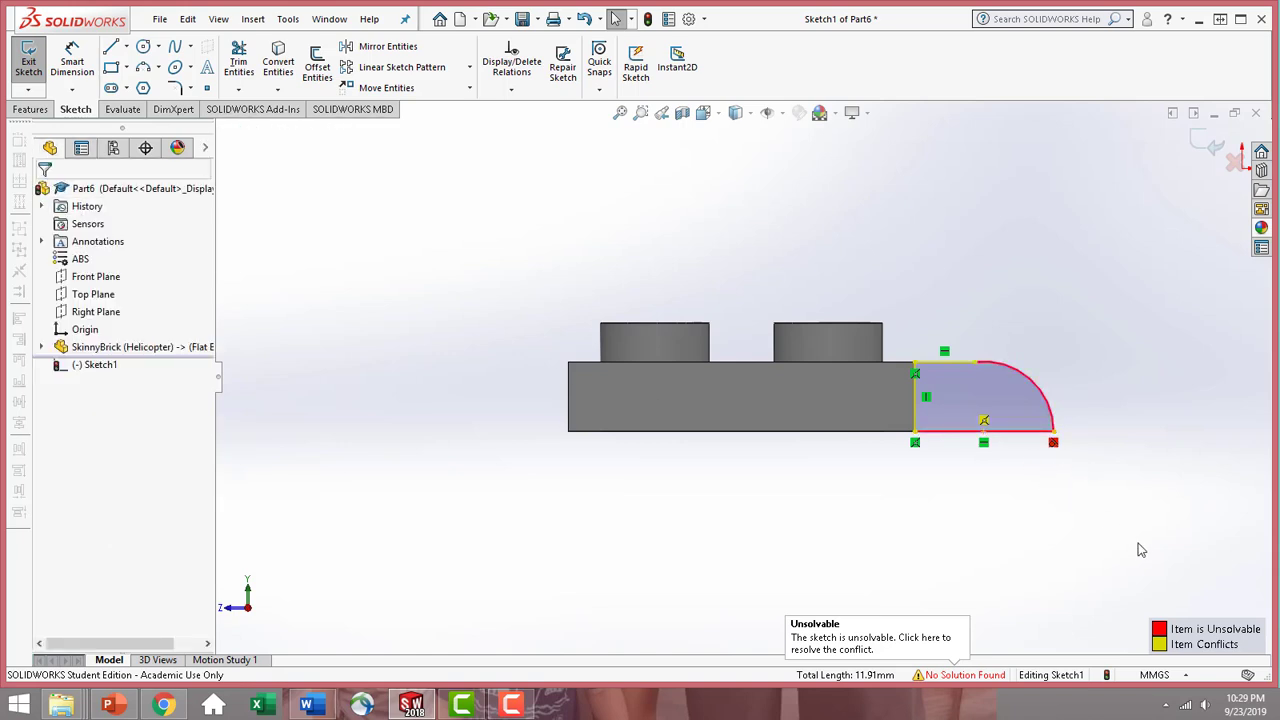
click(984, 425)
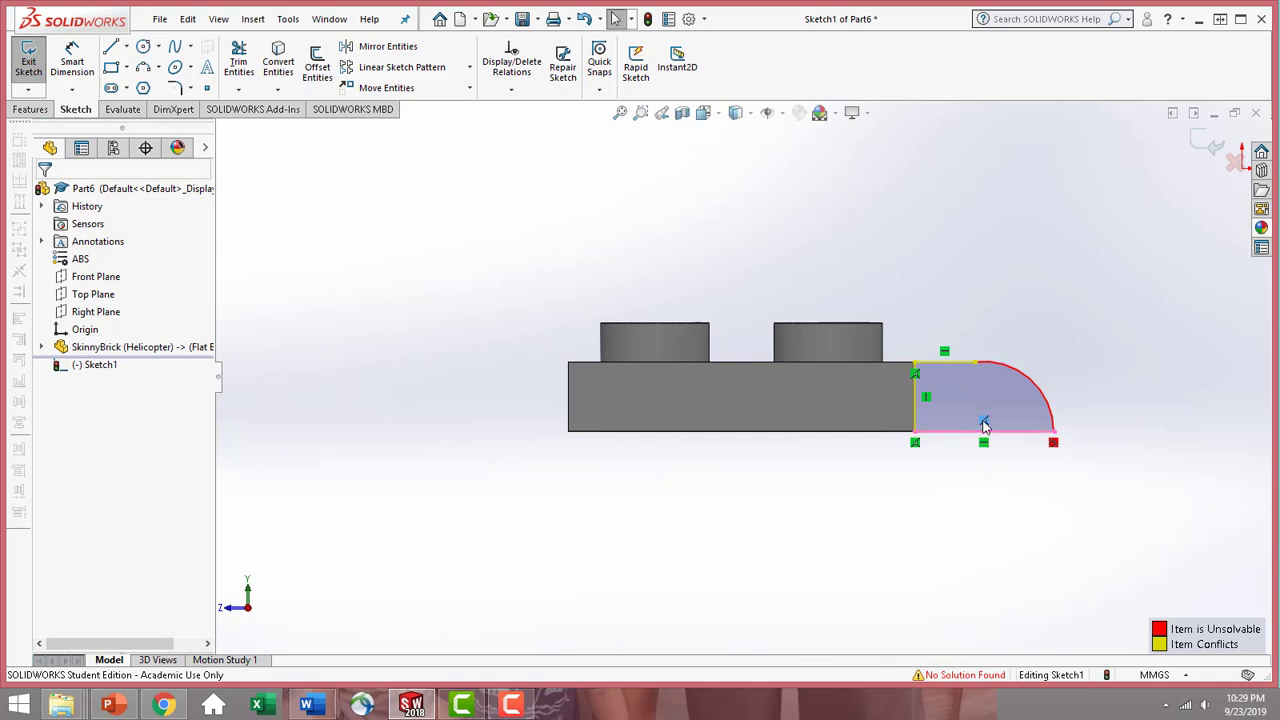
key(Delete)
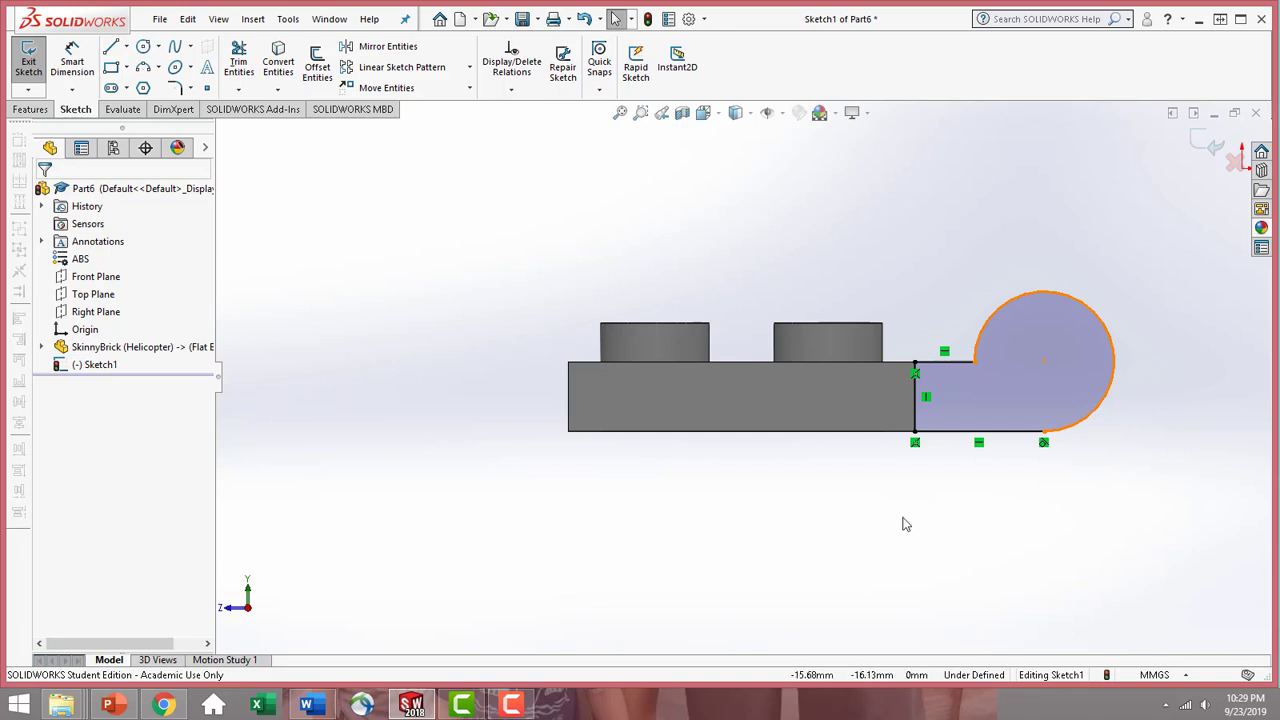
- Dimension the profile's short upper horizontal line to 2 mm
click(77, 67)
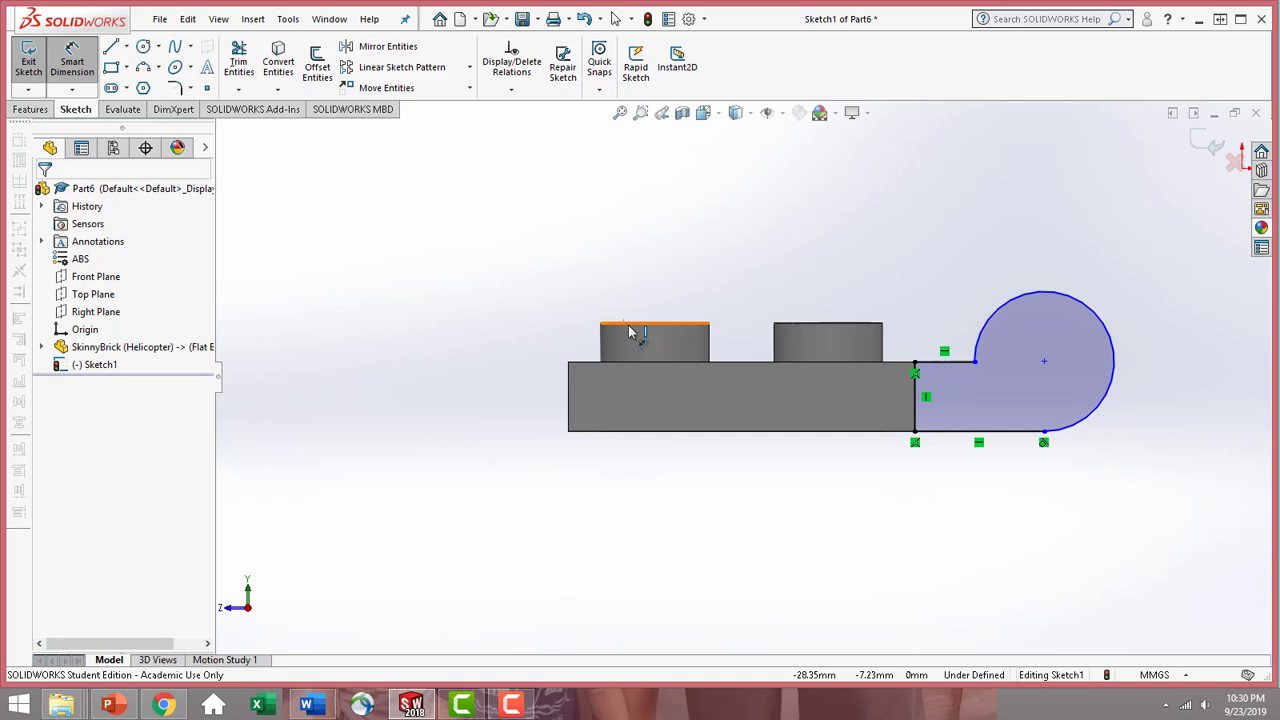
click(960, 363)
click(940, 248)
text(2)
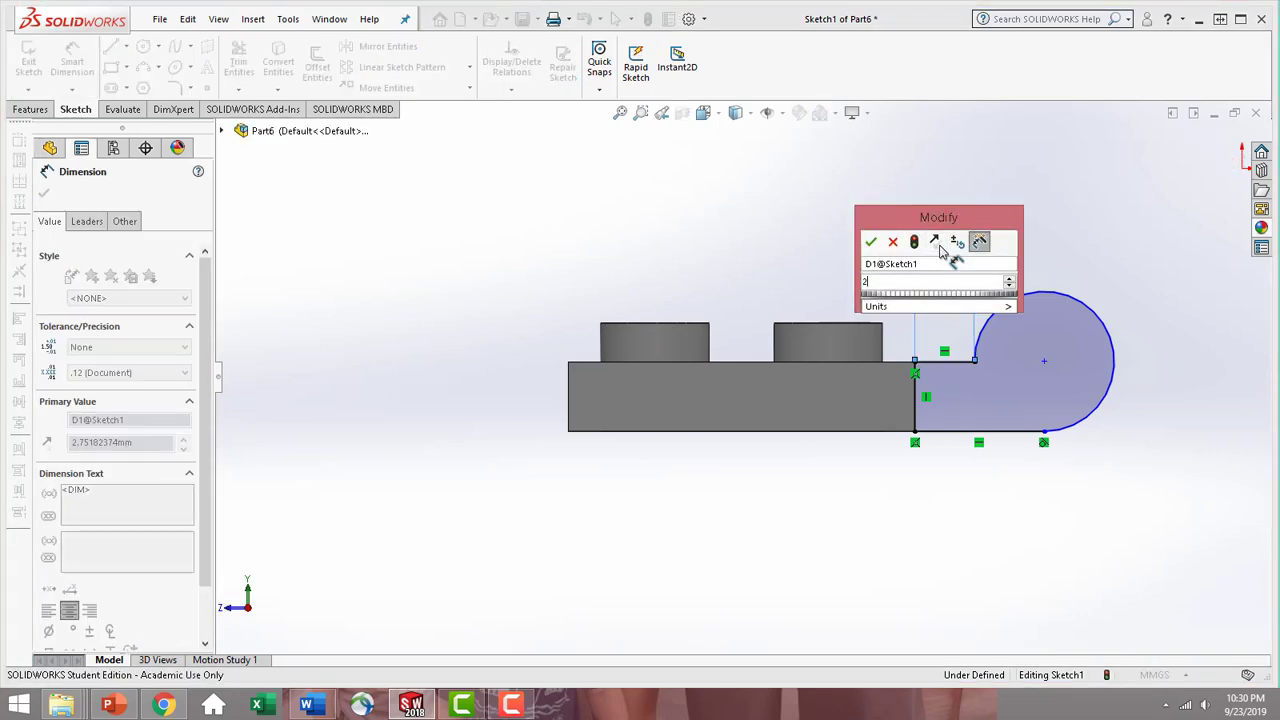
key(Return)
- Dimension the profile's horizontal base line to 3.6 mm
click(1000, 433)
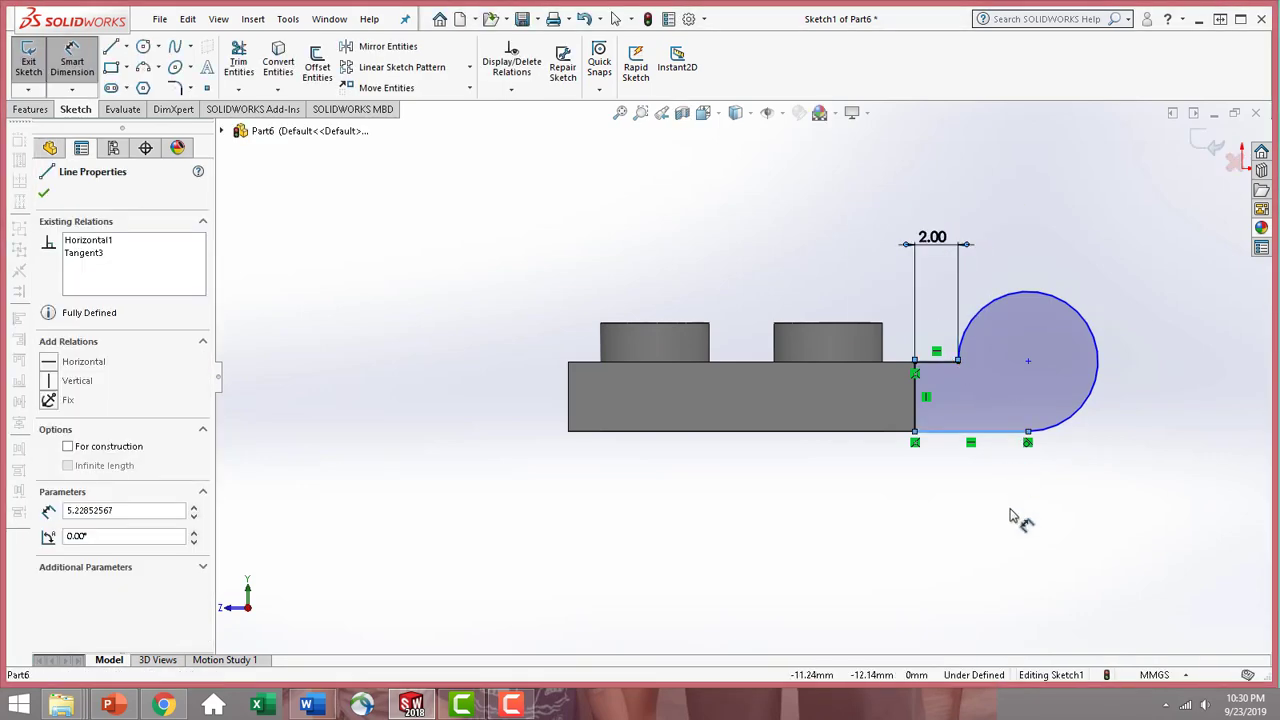
click(979, 560)
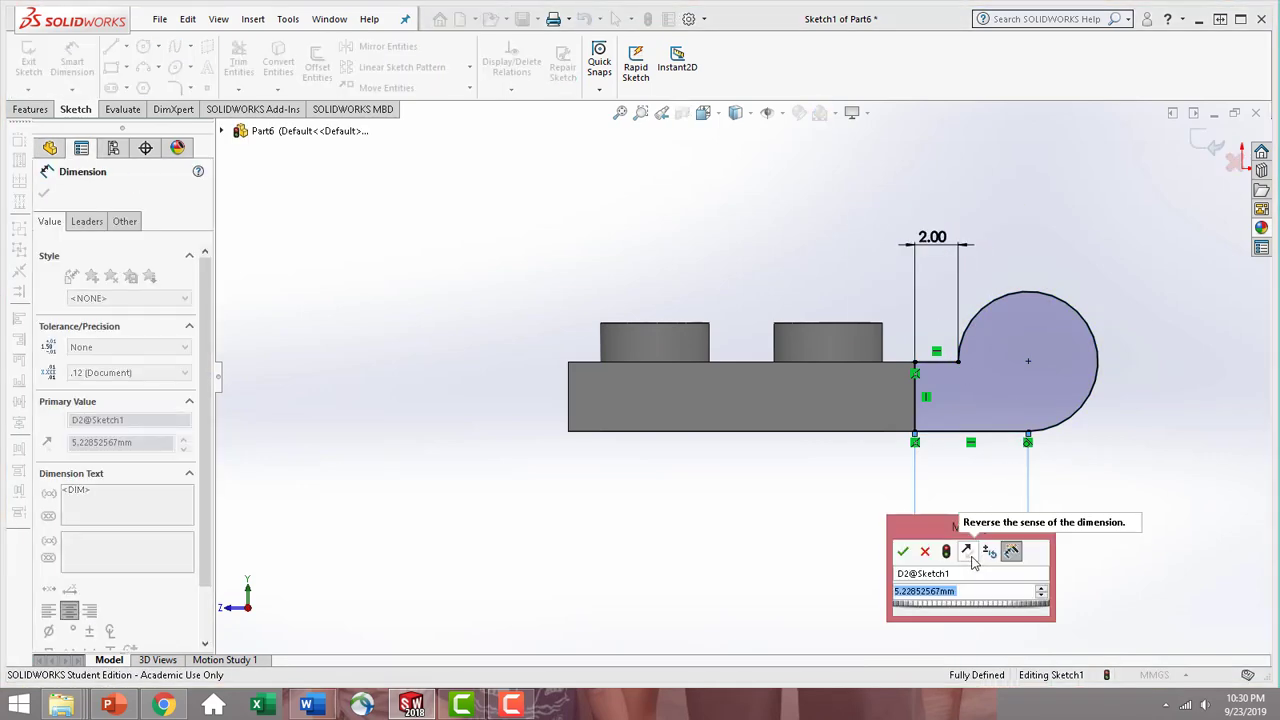
text(3.6)
key(Return)
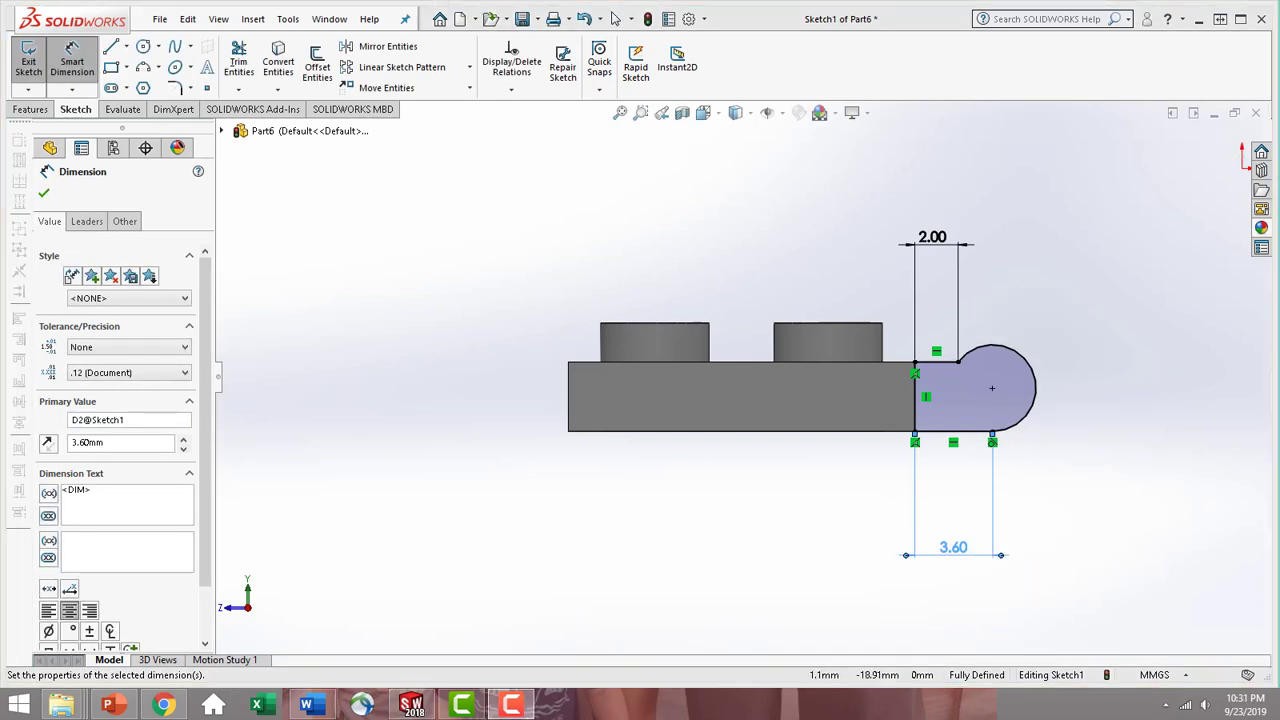
- Set the base line's length dimension to 4.4 mm
double_click(958, 552)
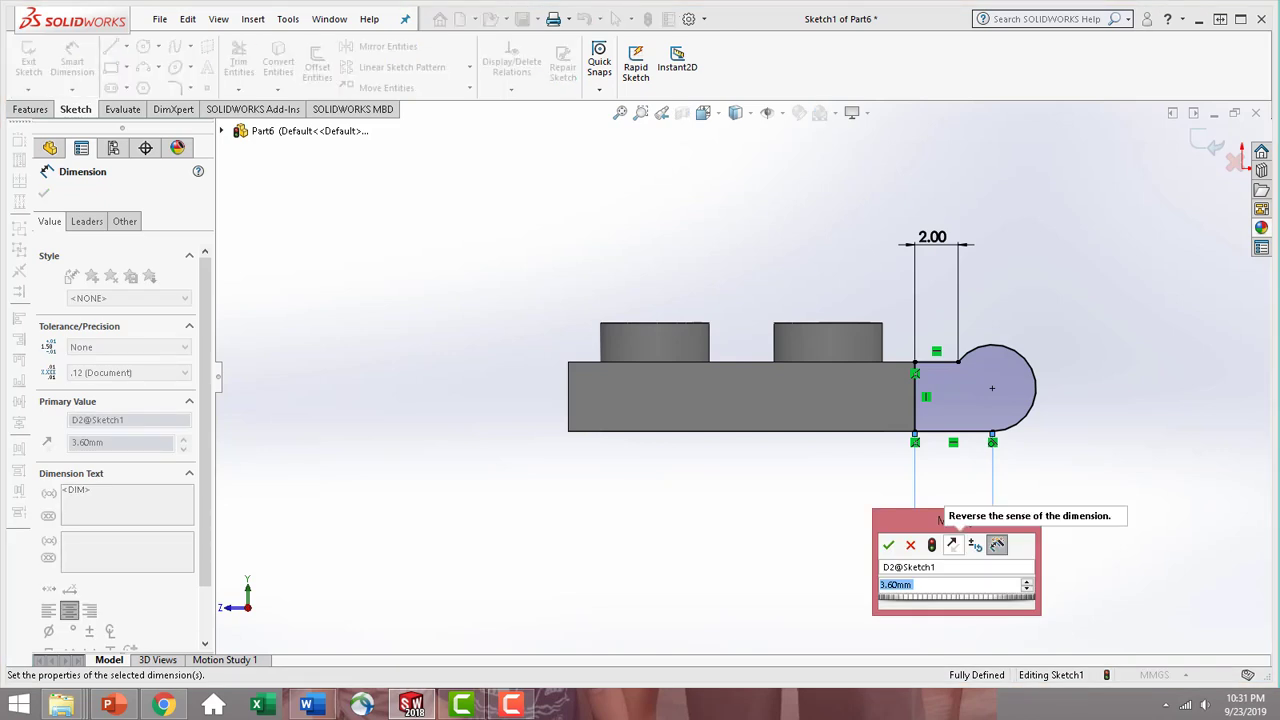
text(4.4)
key(Return)
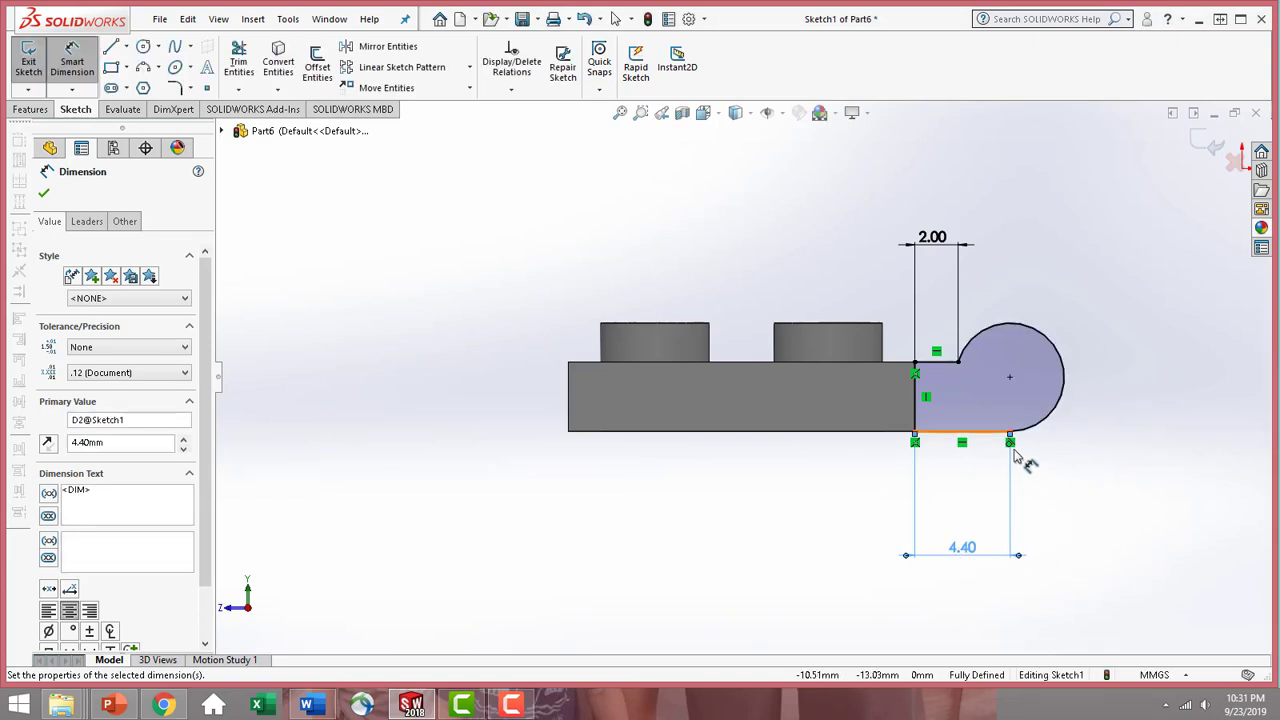
- Try to add a radius dimension to the profile's rounded arc
click(1072, 382)
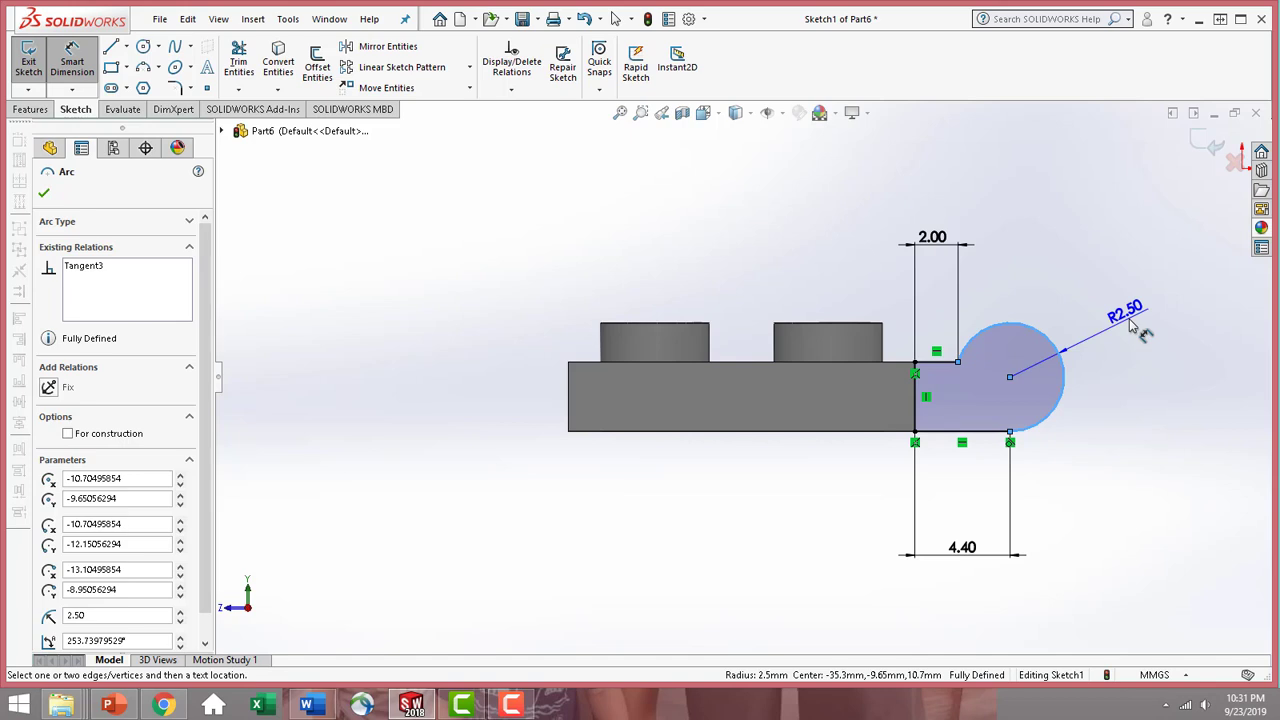
click(1131, 321)
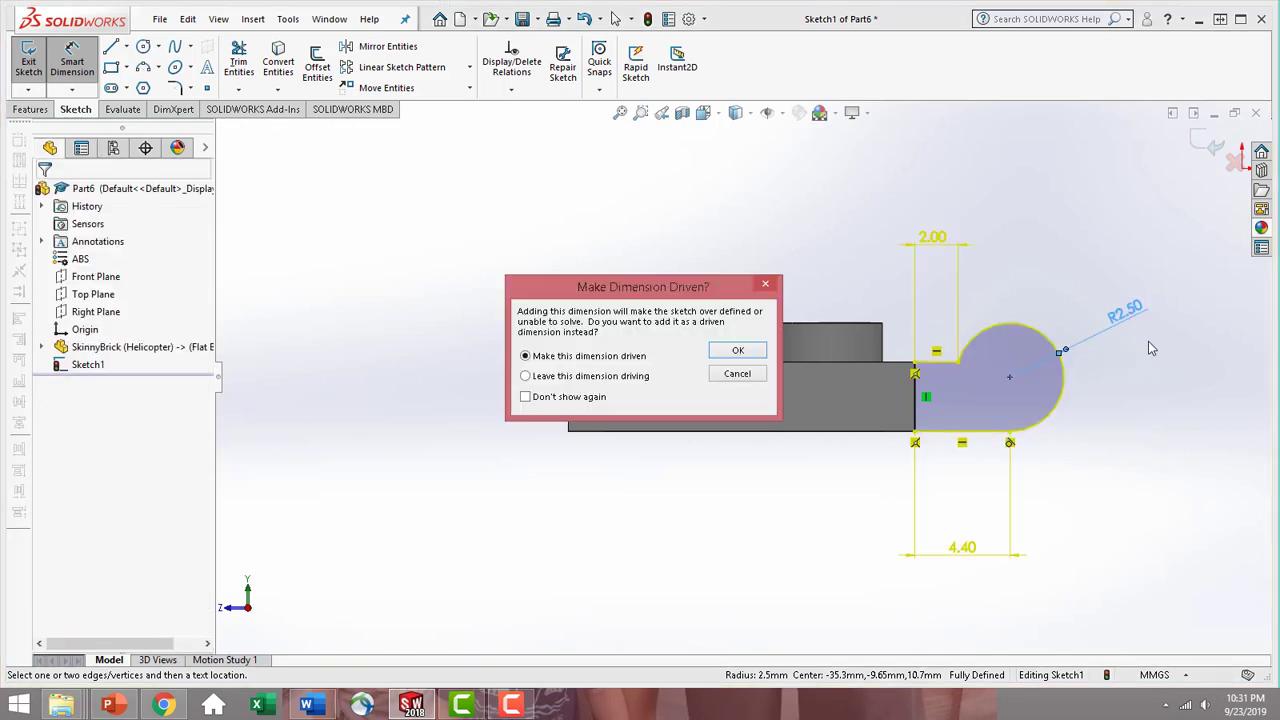
click(738, 374)
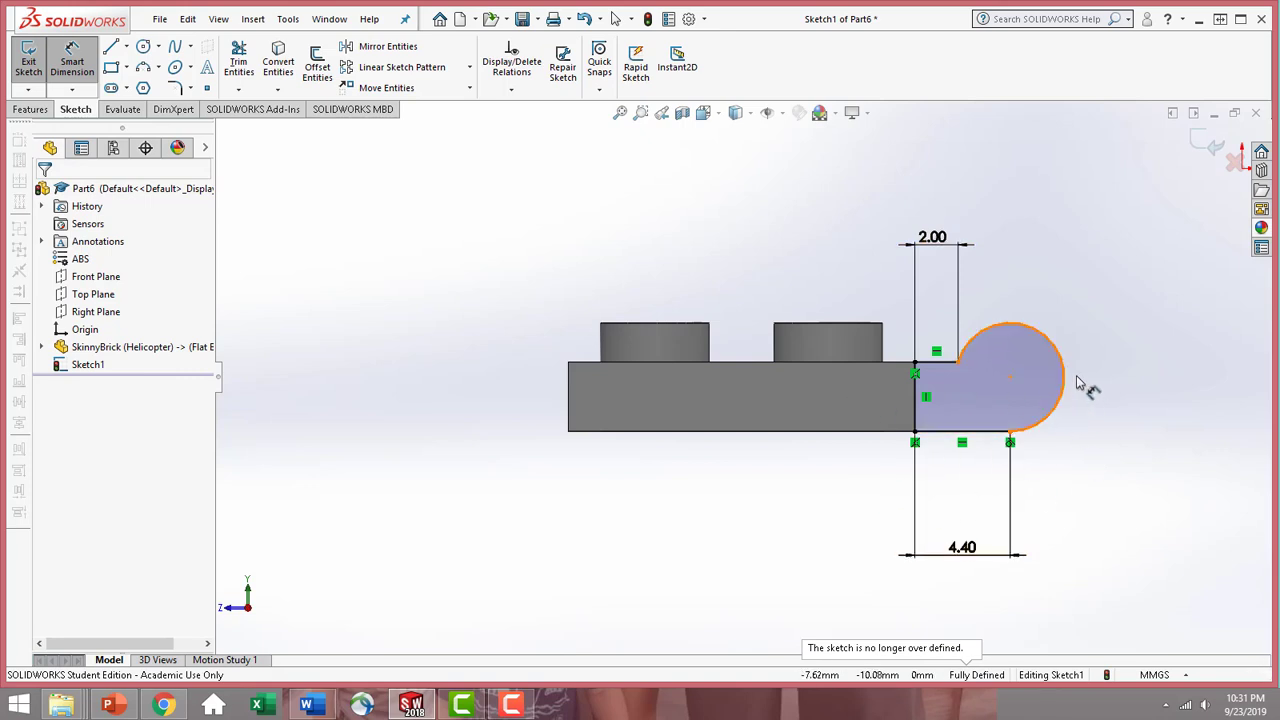
- Extrude the rounded profile 2.2 mm blind, with the direction reversed so it runs inward along the brick's end face
click(38, 110)
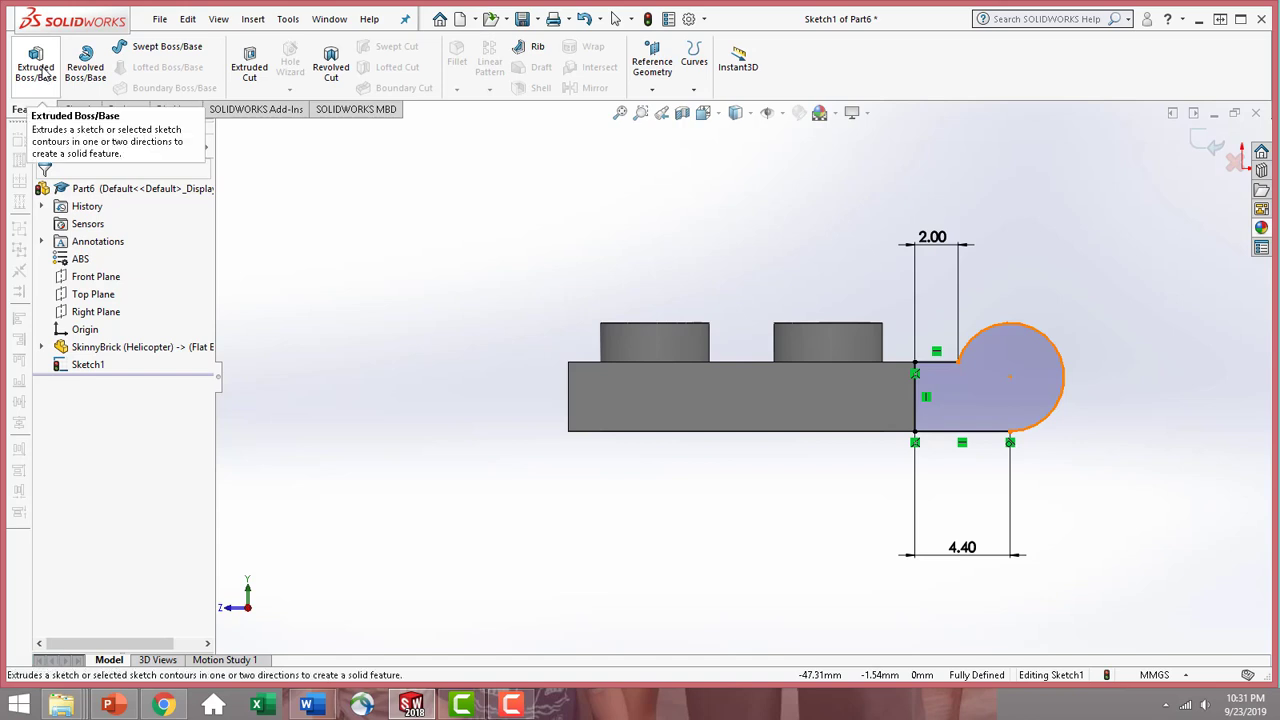
click(44, 68)
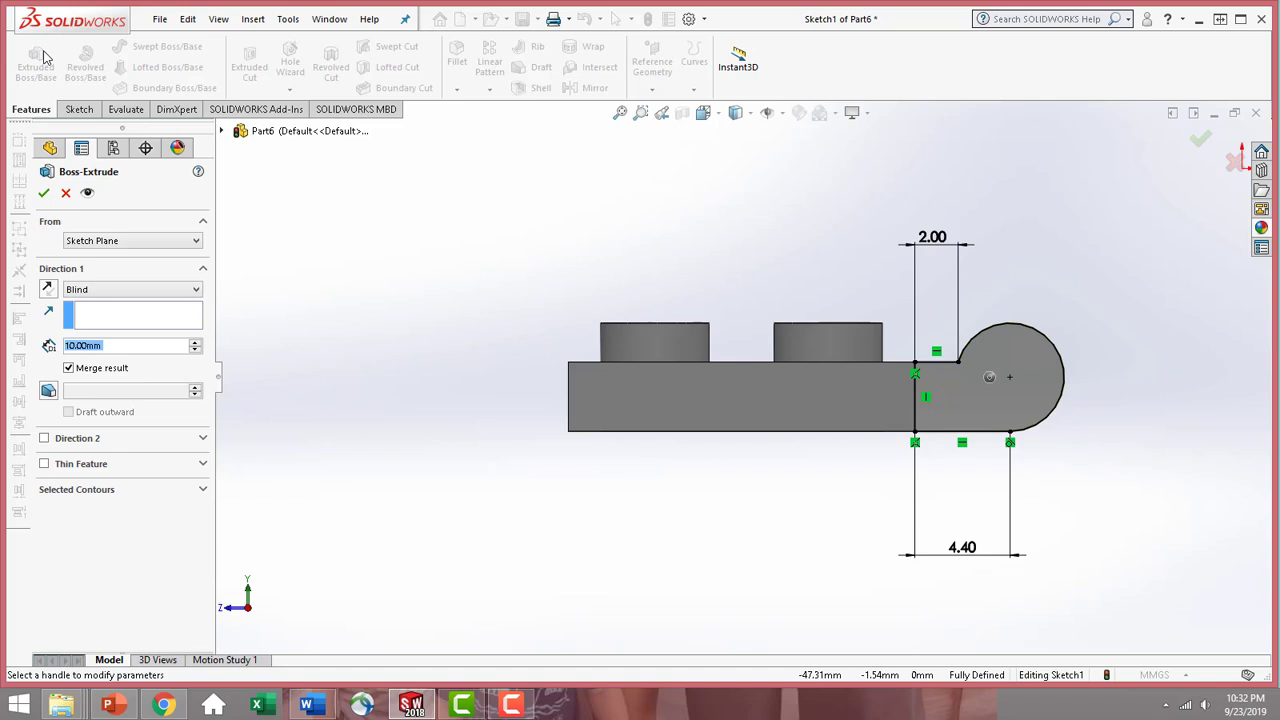
text(2.2)
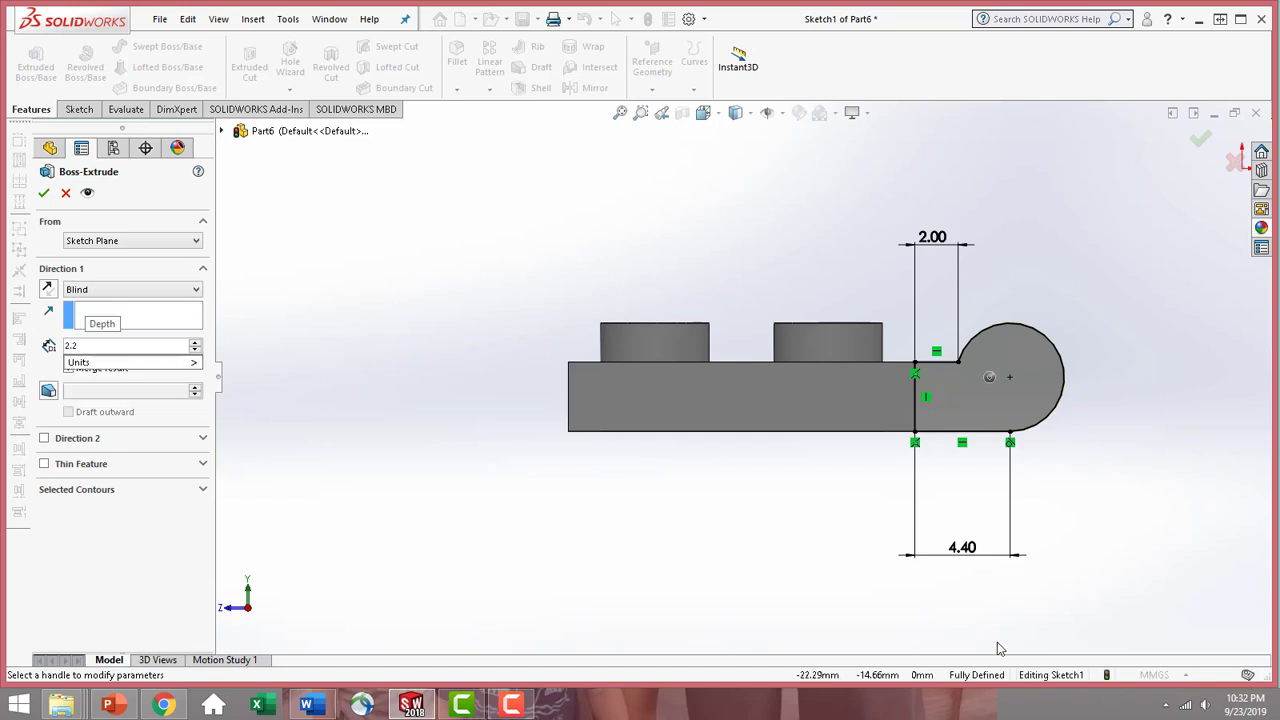
key(Return)
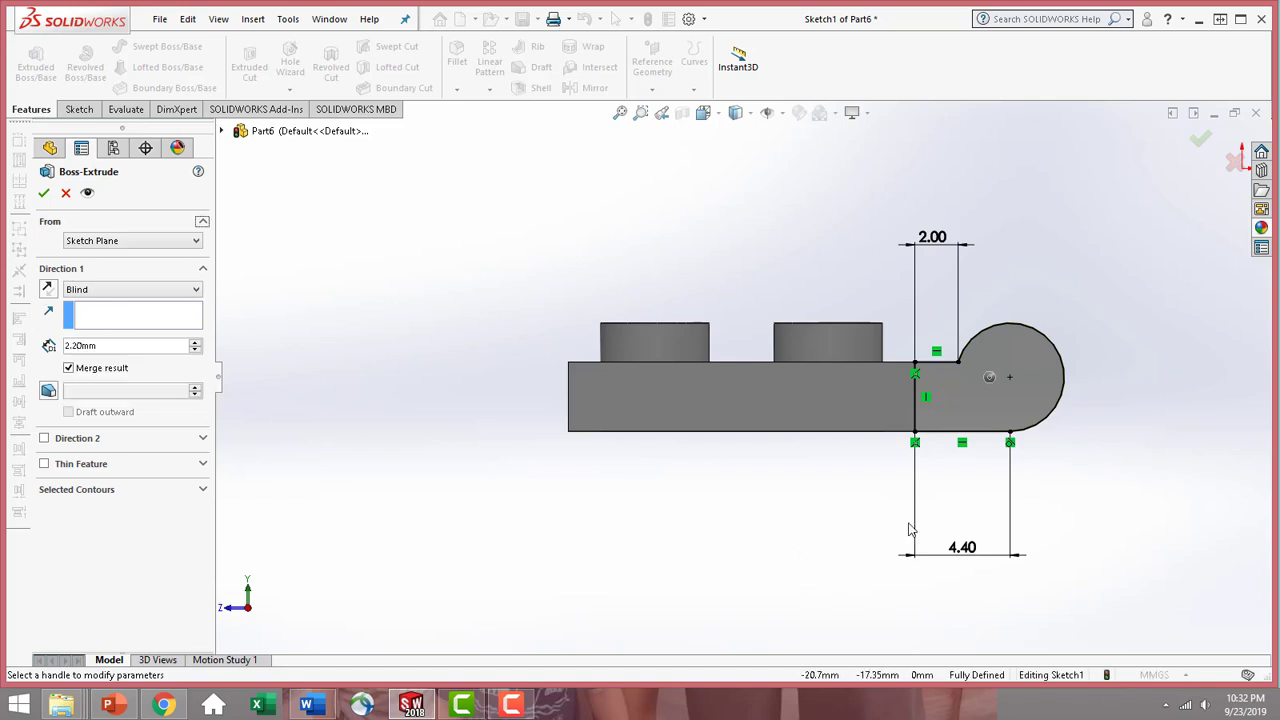
middle_drag(1014, 483, 1007, 578)
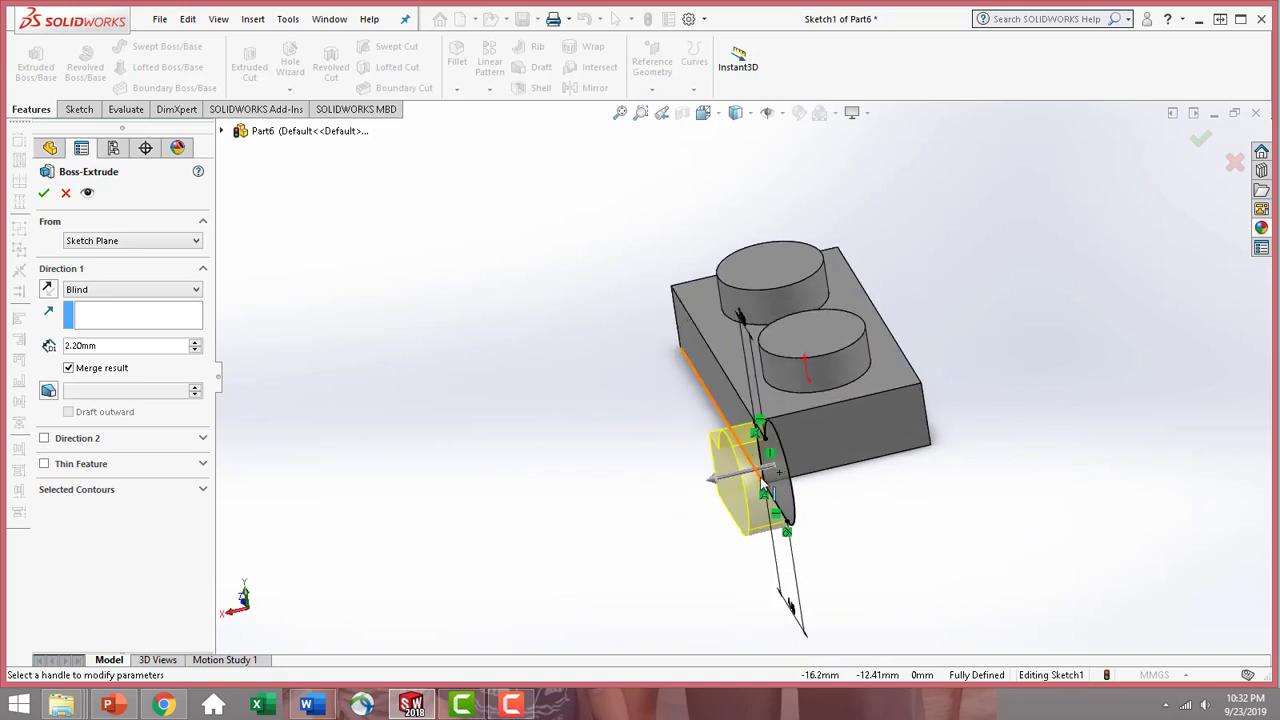
click(47, 289)
click(43, 194)
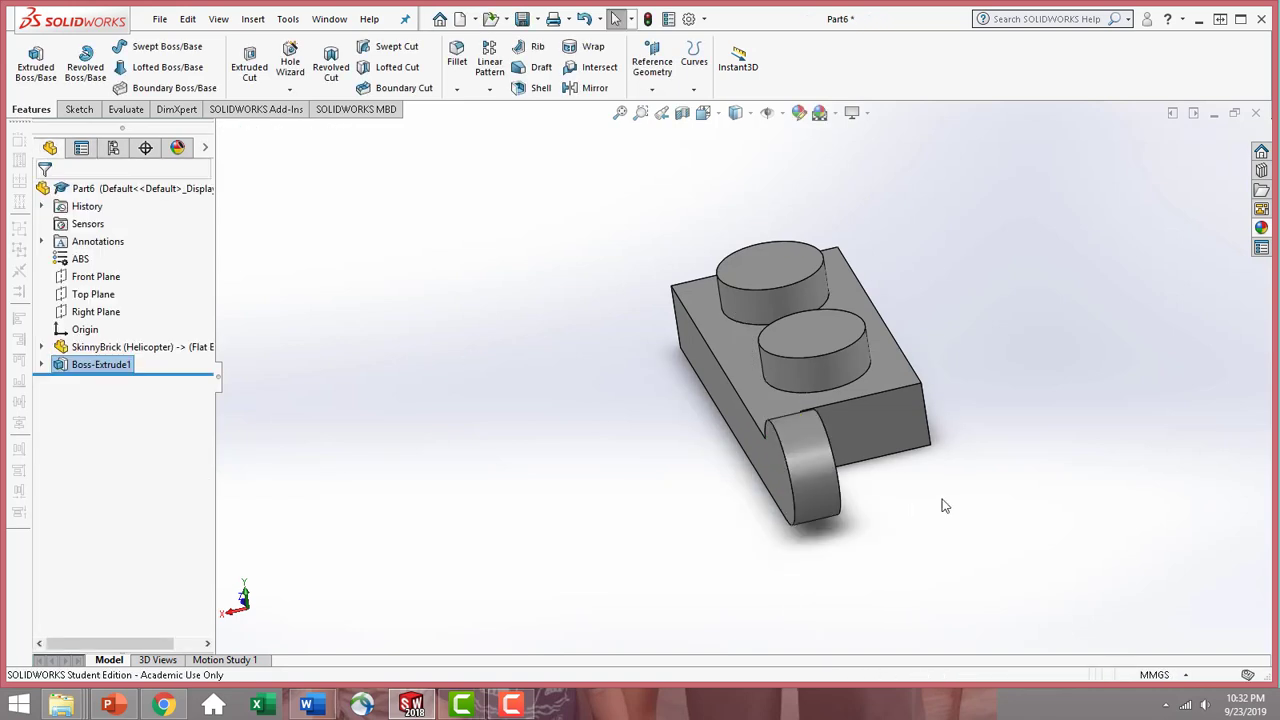
- Create a reference plane midway between the brick's two long side faces
middle_drag(943, 506, 984, 513)
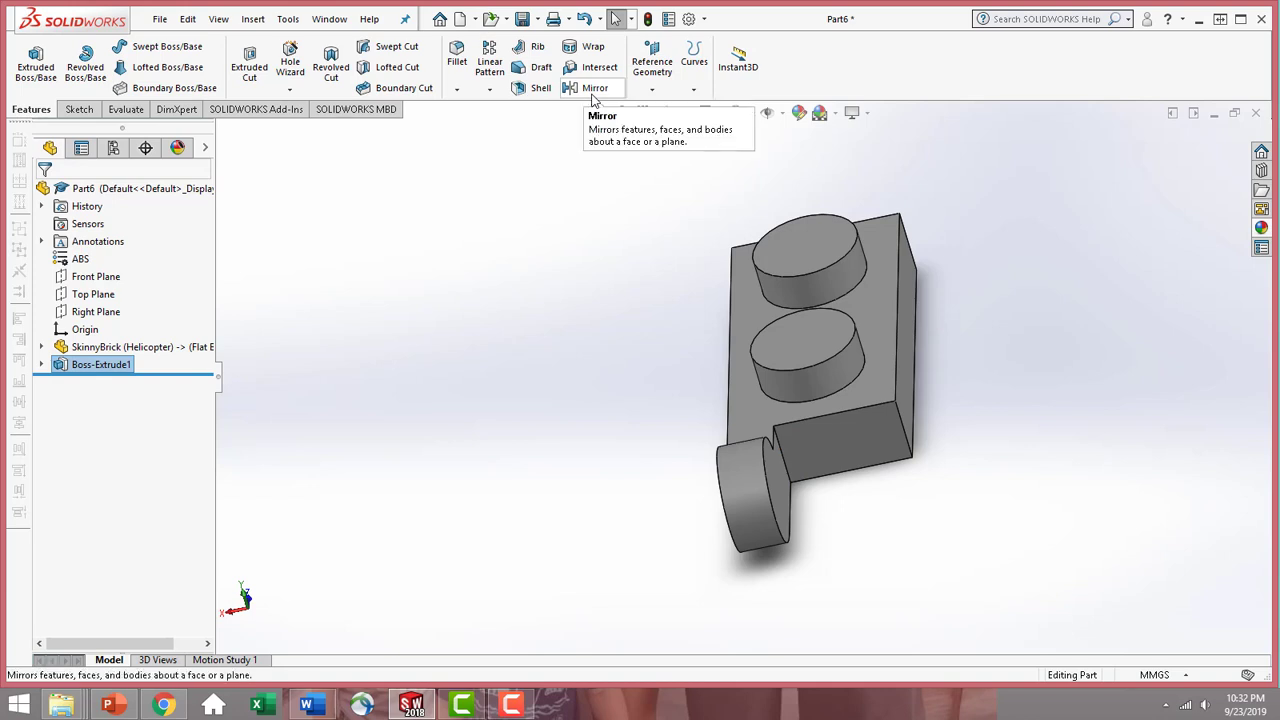
click(655, 86)
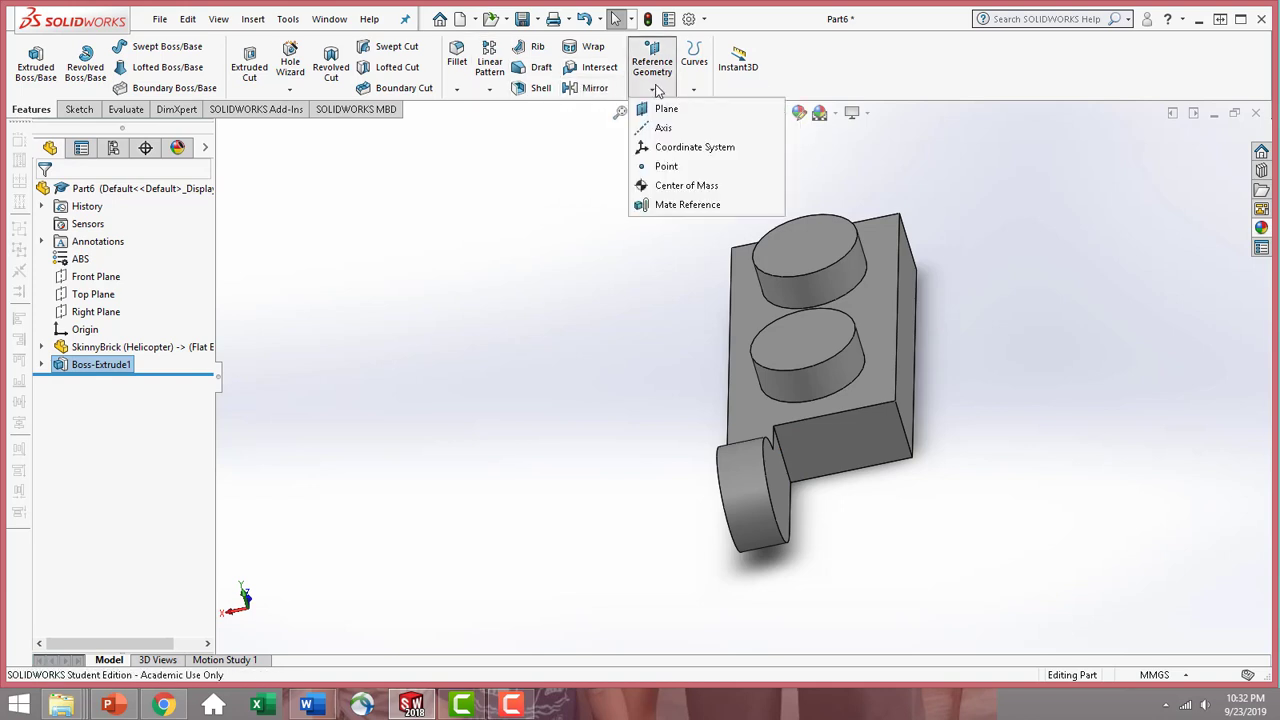
click(666, 109)
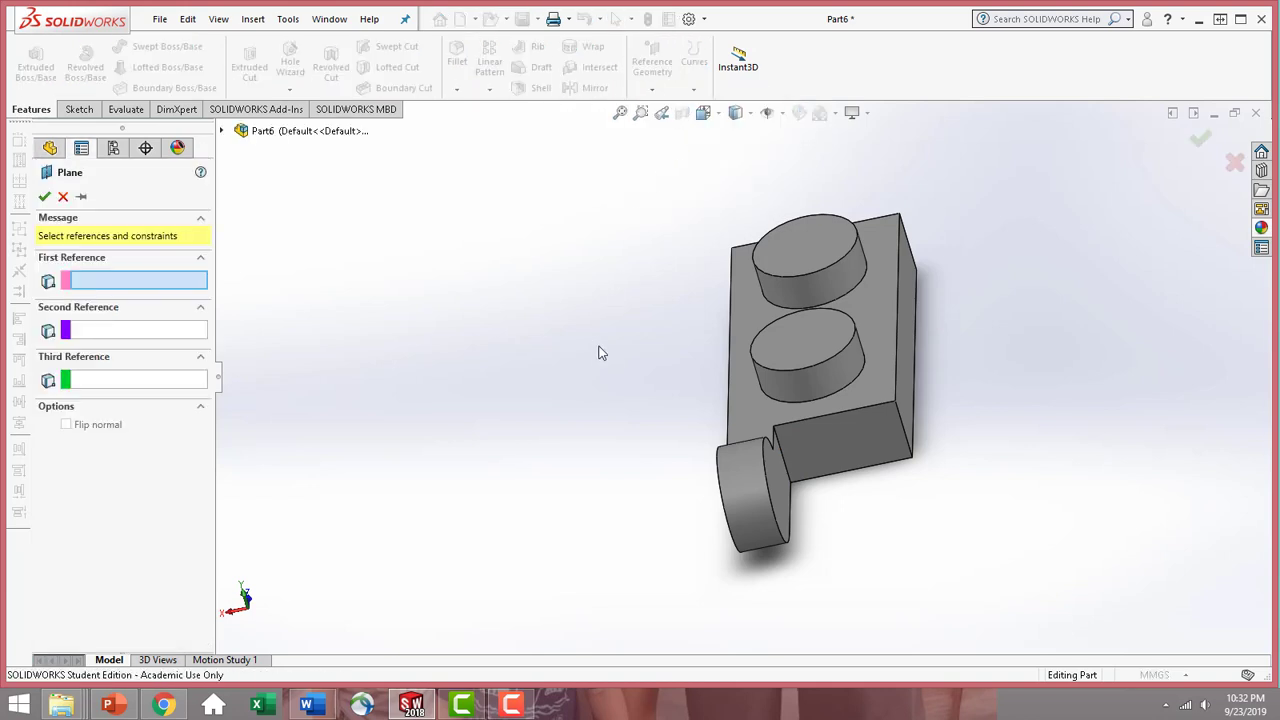
middle_drag(600, 351, 712, 395)
click(717, 393)
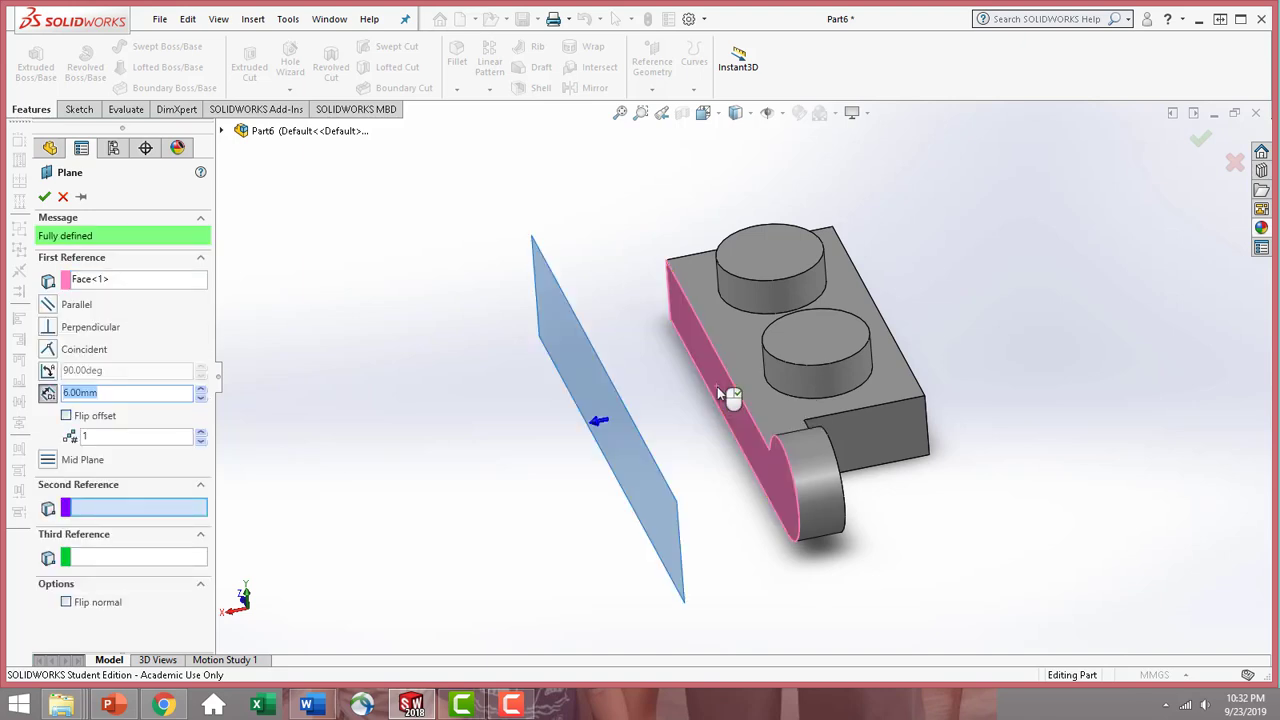
middle_drag(955, 395, 906, 370)
click(906, 370)
middle_drag(1006, 517, 983, 471)
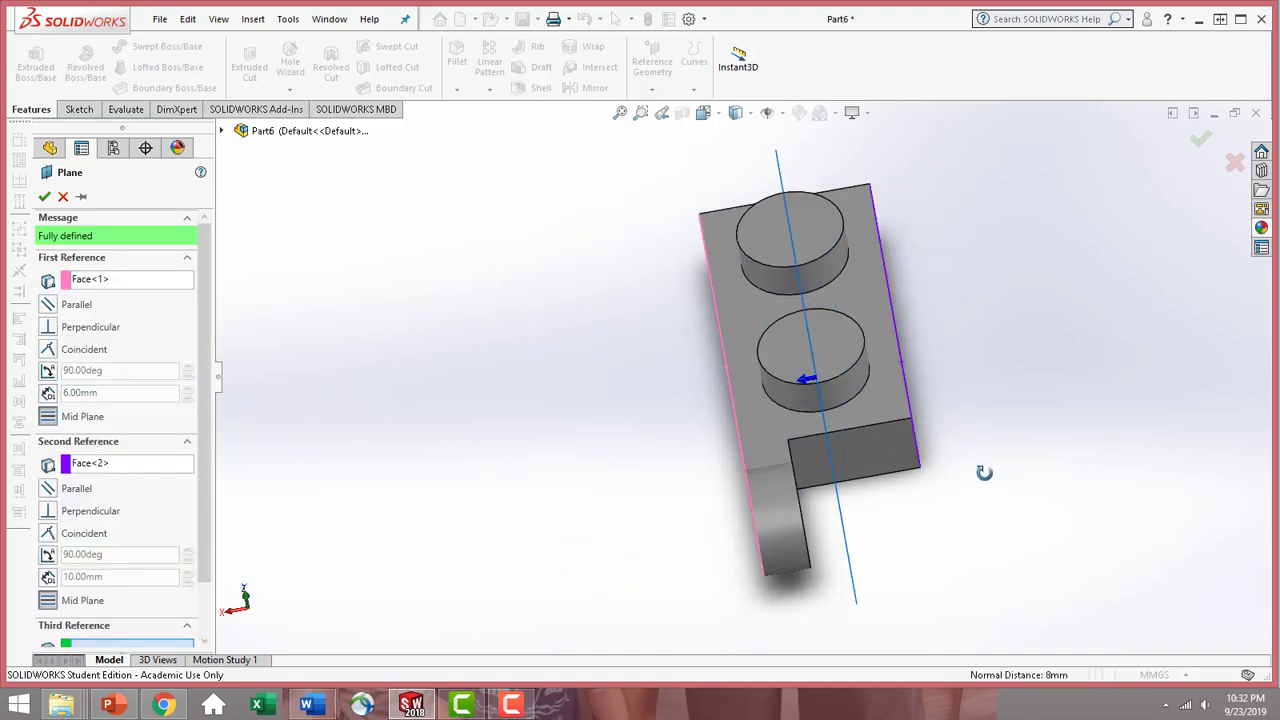
click(44, 196)
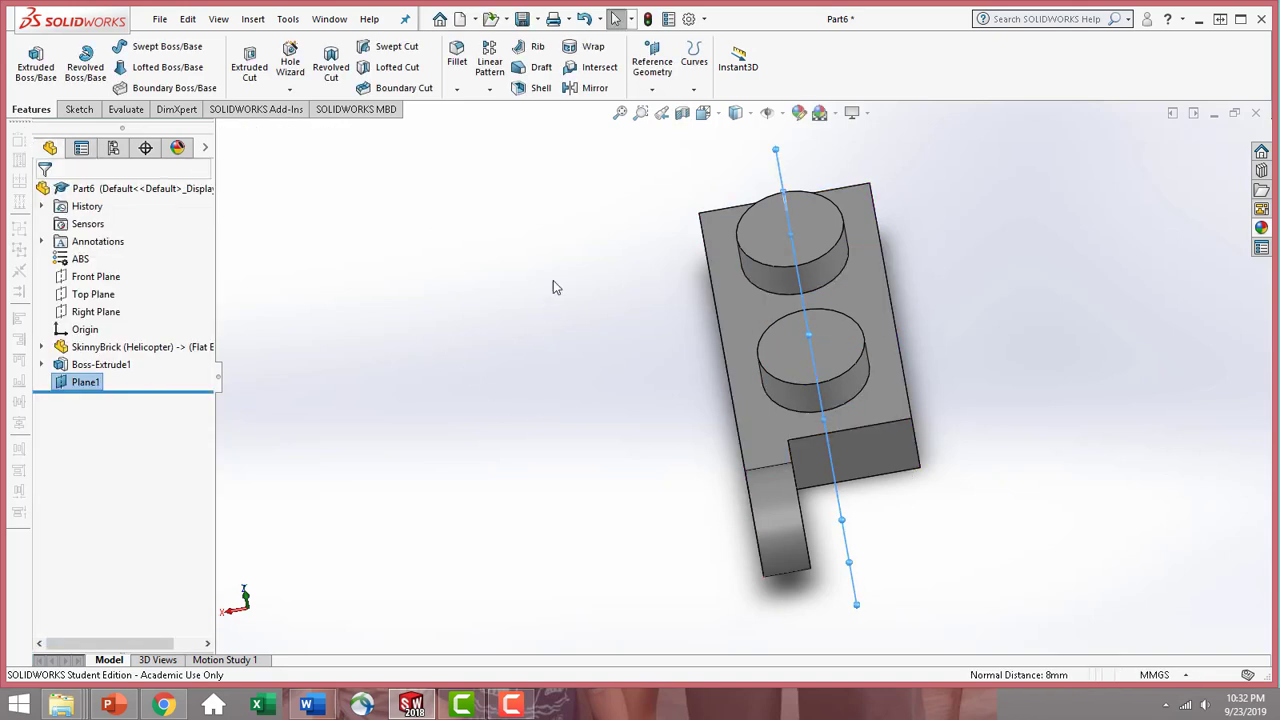
- Mirror the rounded end extrusion about the new mid plane
click(594, 88)
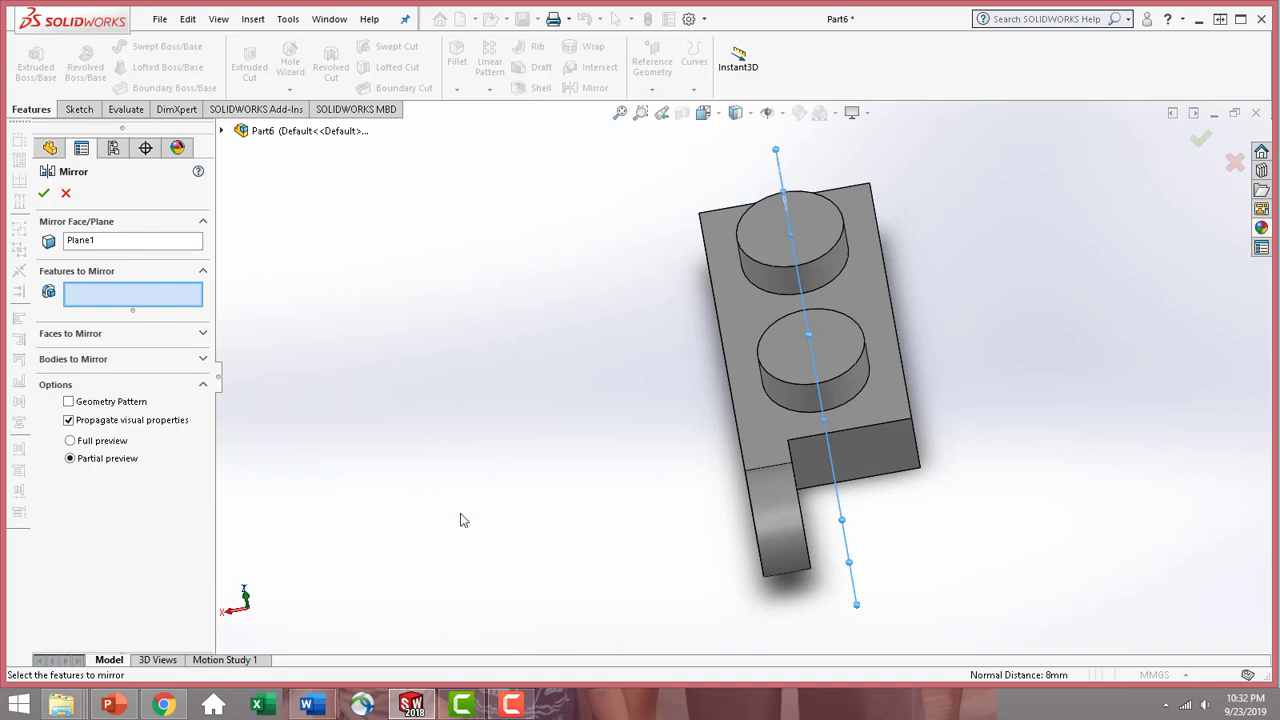
middle_drag(660, 544, 860, 517)
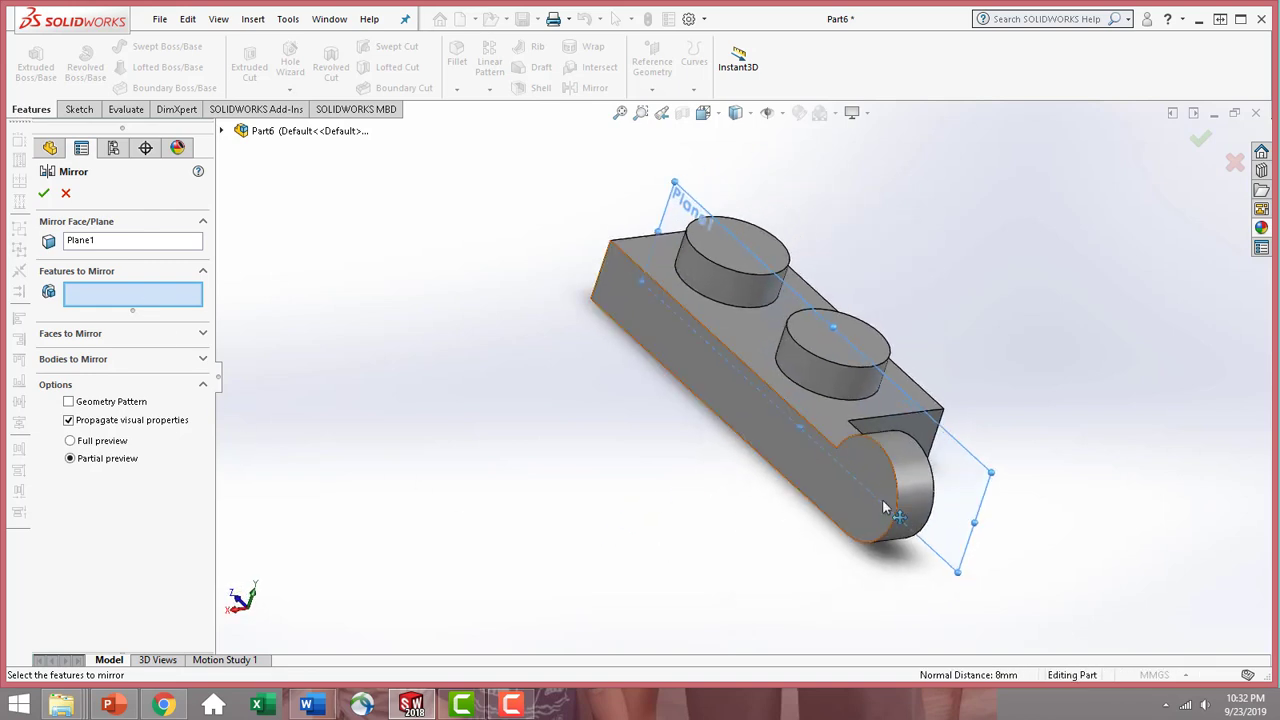
click(224, 132)
click(289, 307)
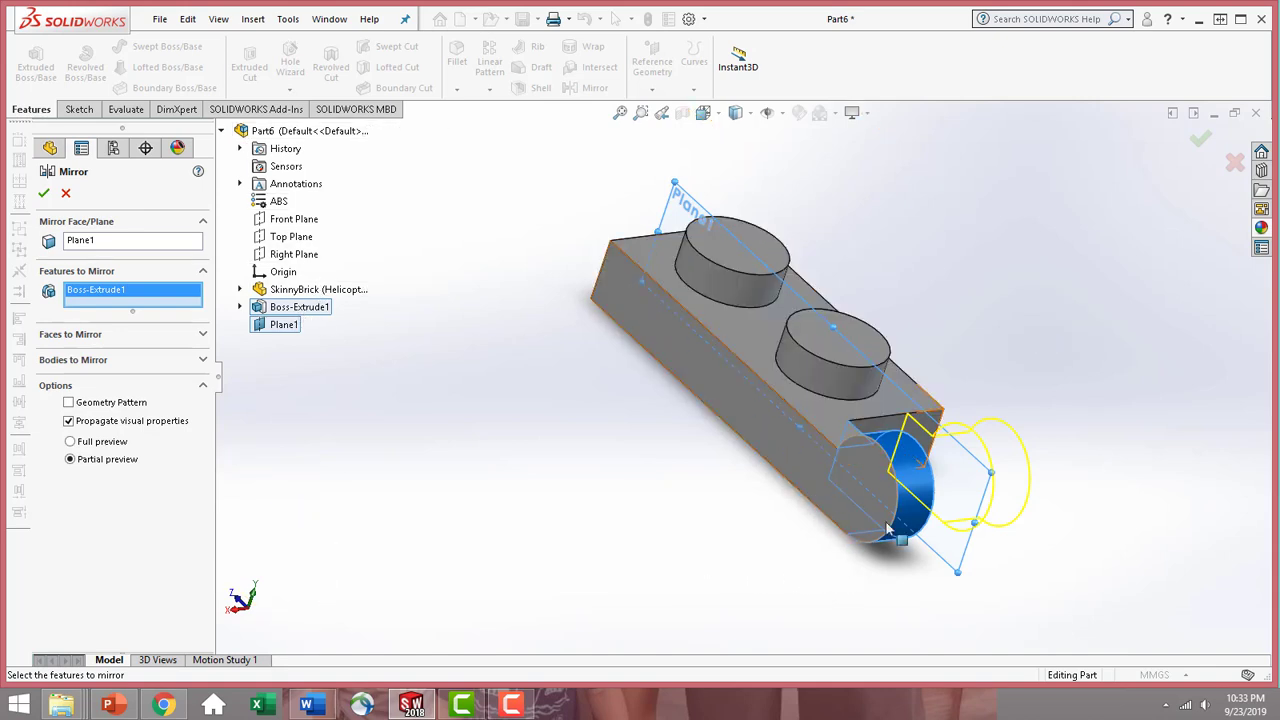
click(44, 195)
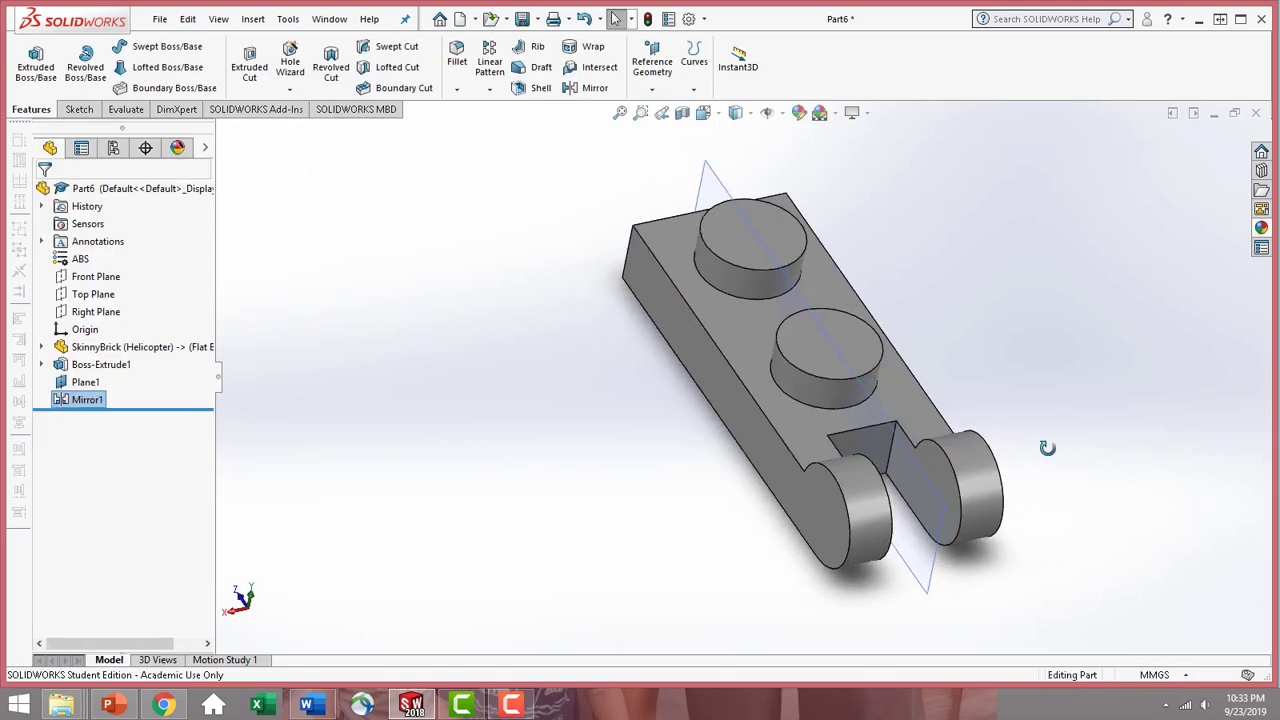
- Start a sketch on the brick's long side face that includes the rounded end tab, viewed normal to that face
middle_drag(1047, 447, 909, 356)
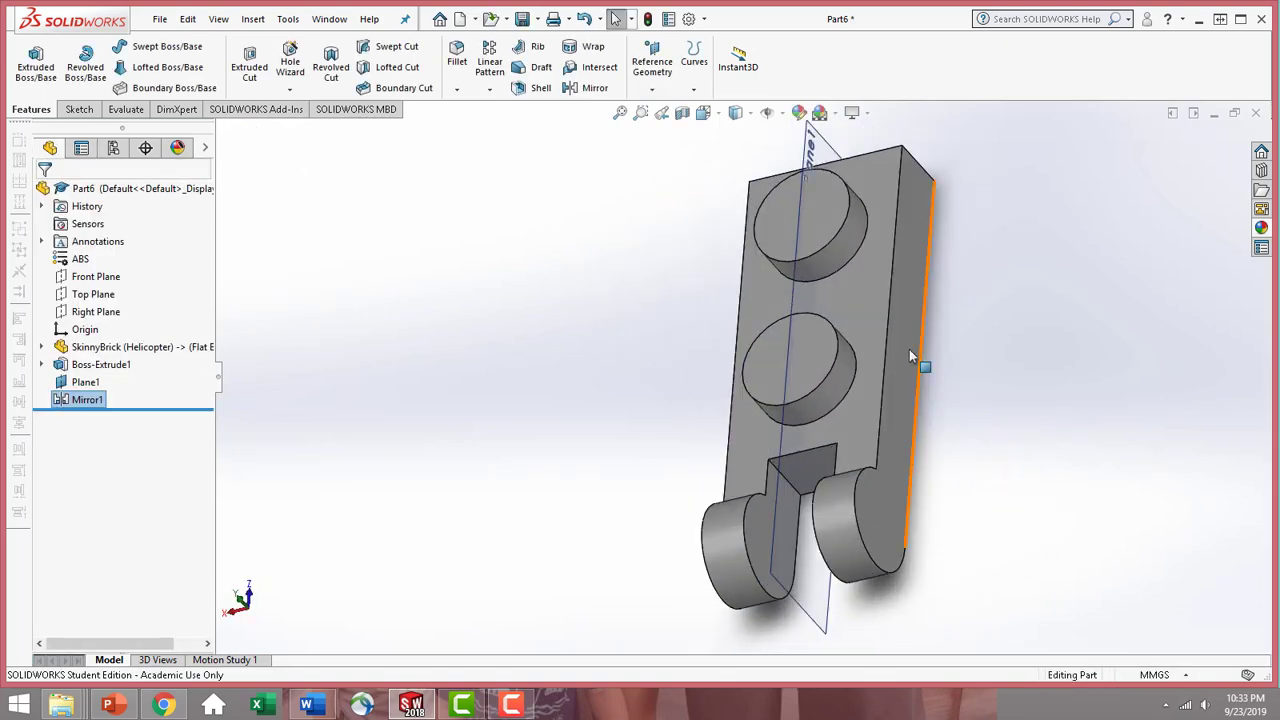
scroll(934, 547, up, 3)
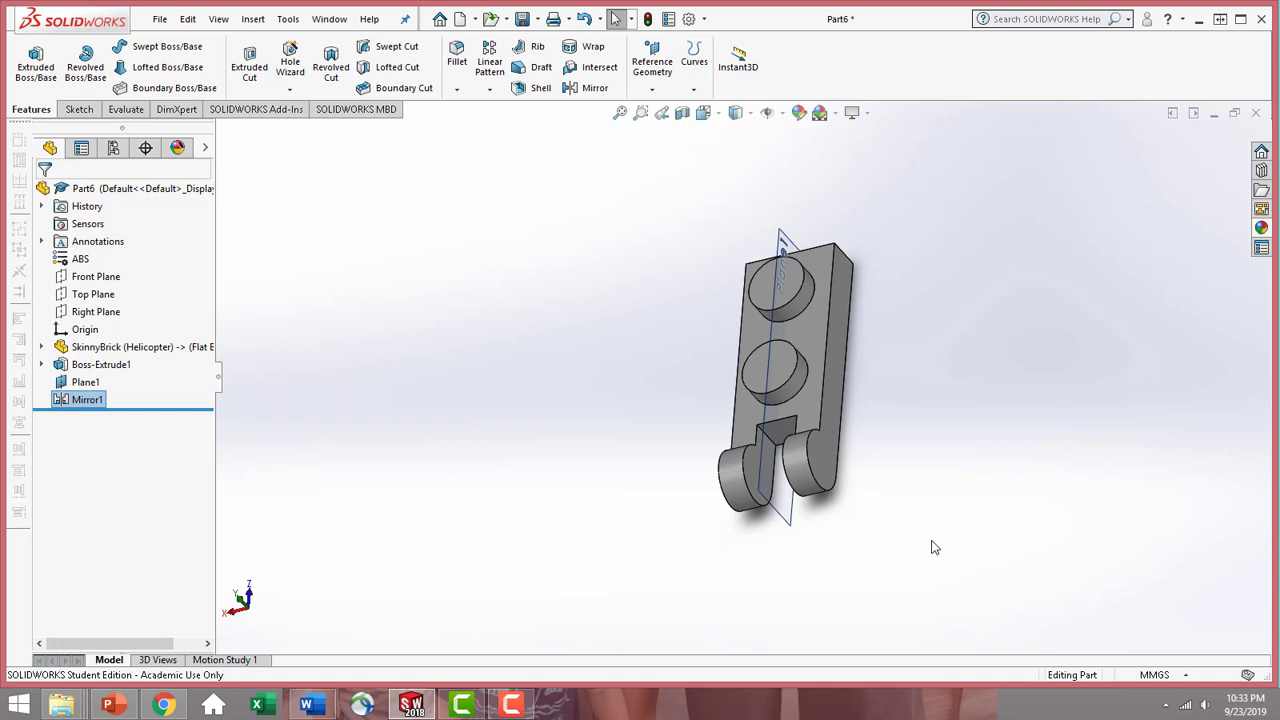
middle_drag(742, 488, 785, 514)
click(769, 475)
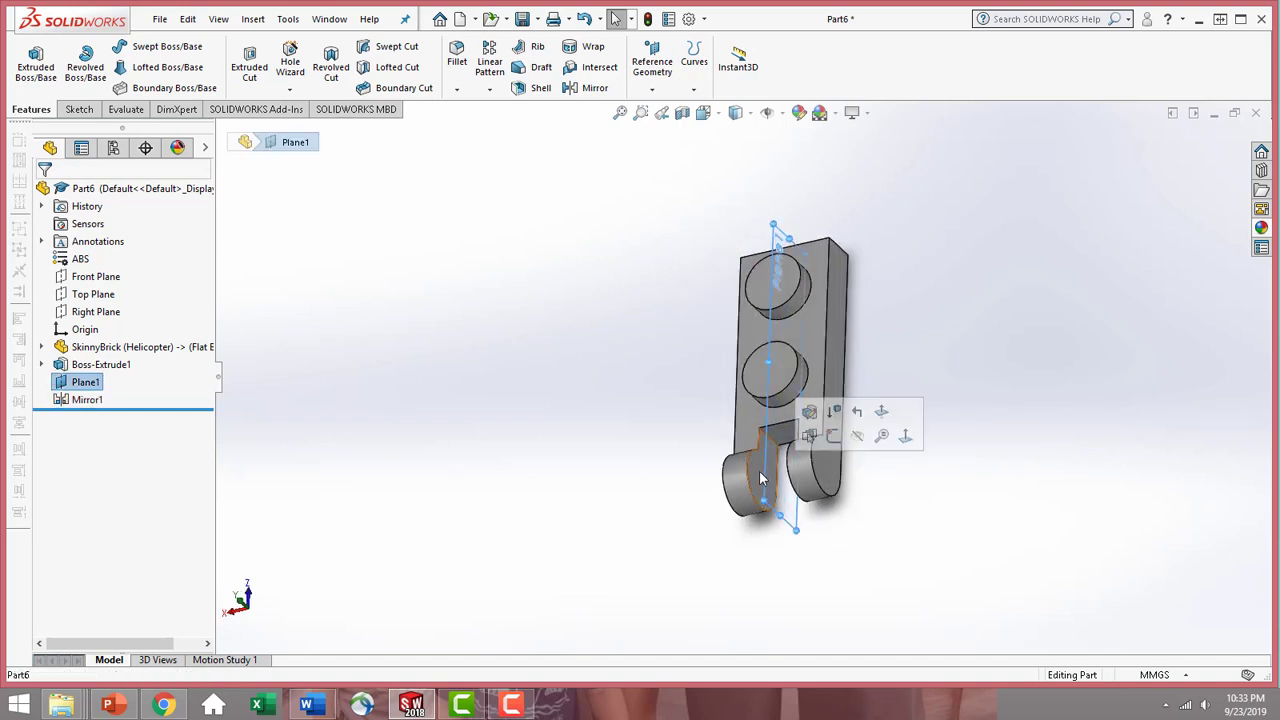
click(769, 462)
click(904, 425)
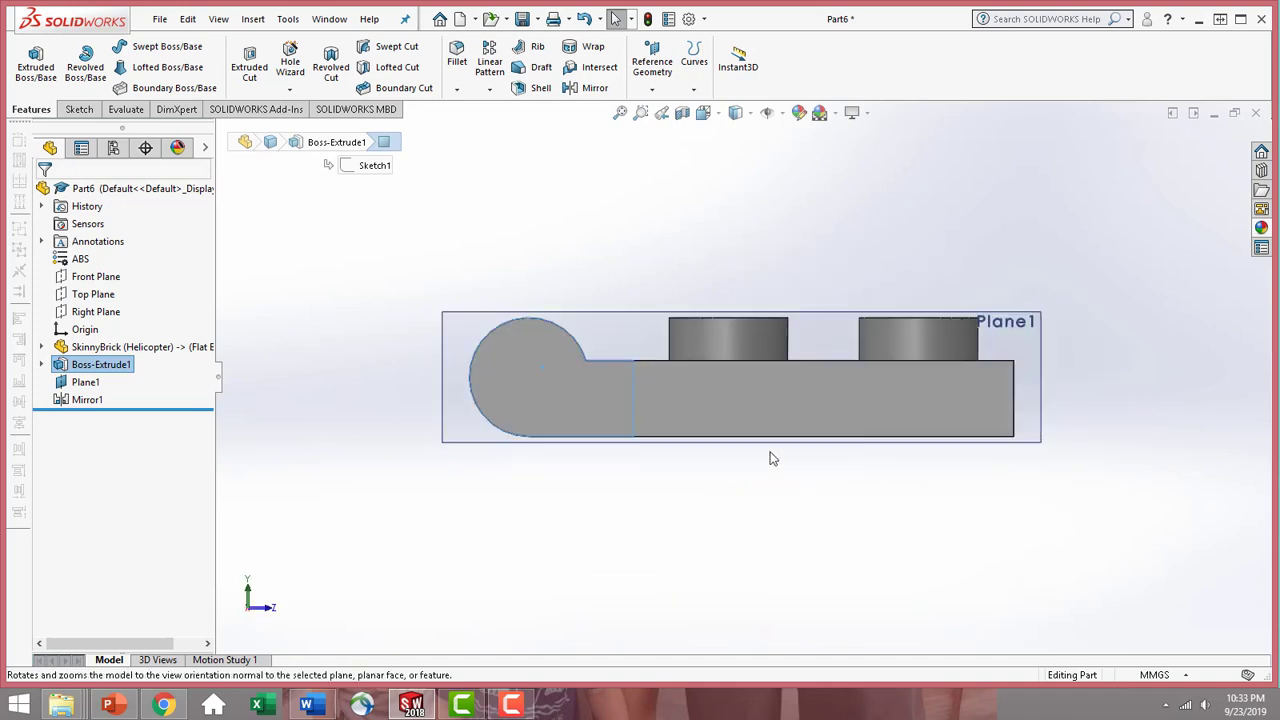
click(528, 370)
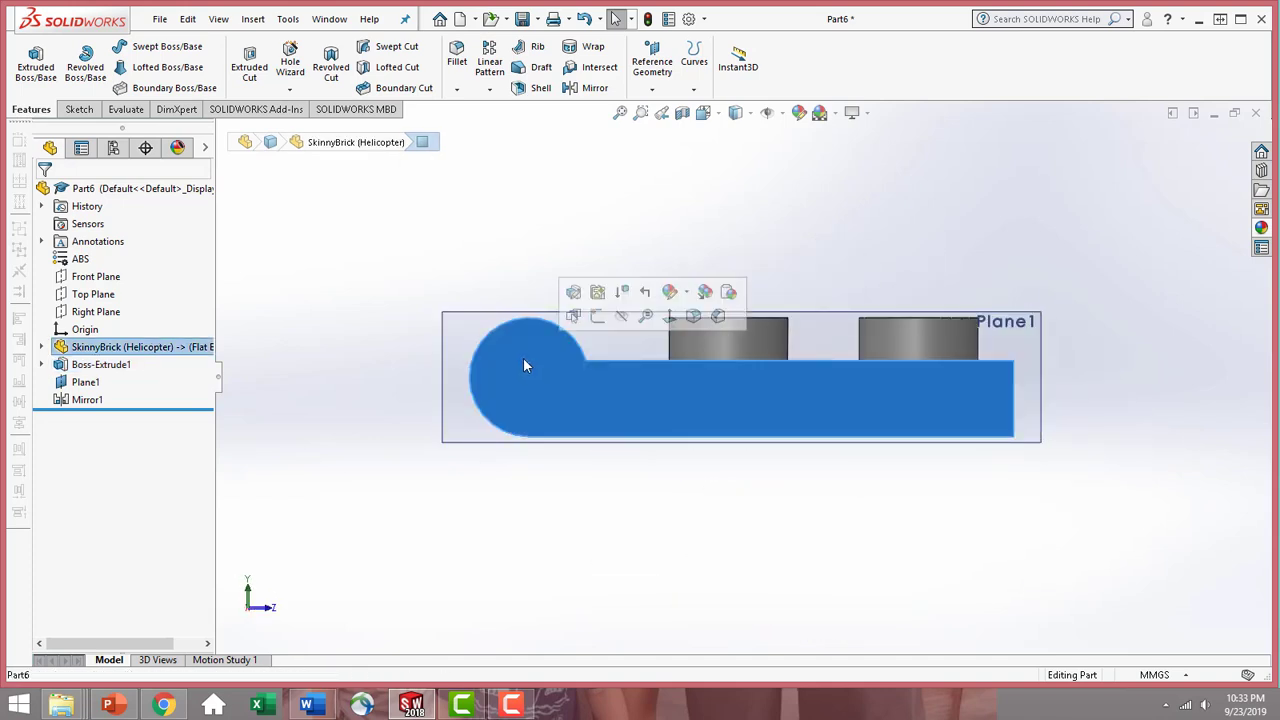
click(671, 318)
click(79, 109)
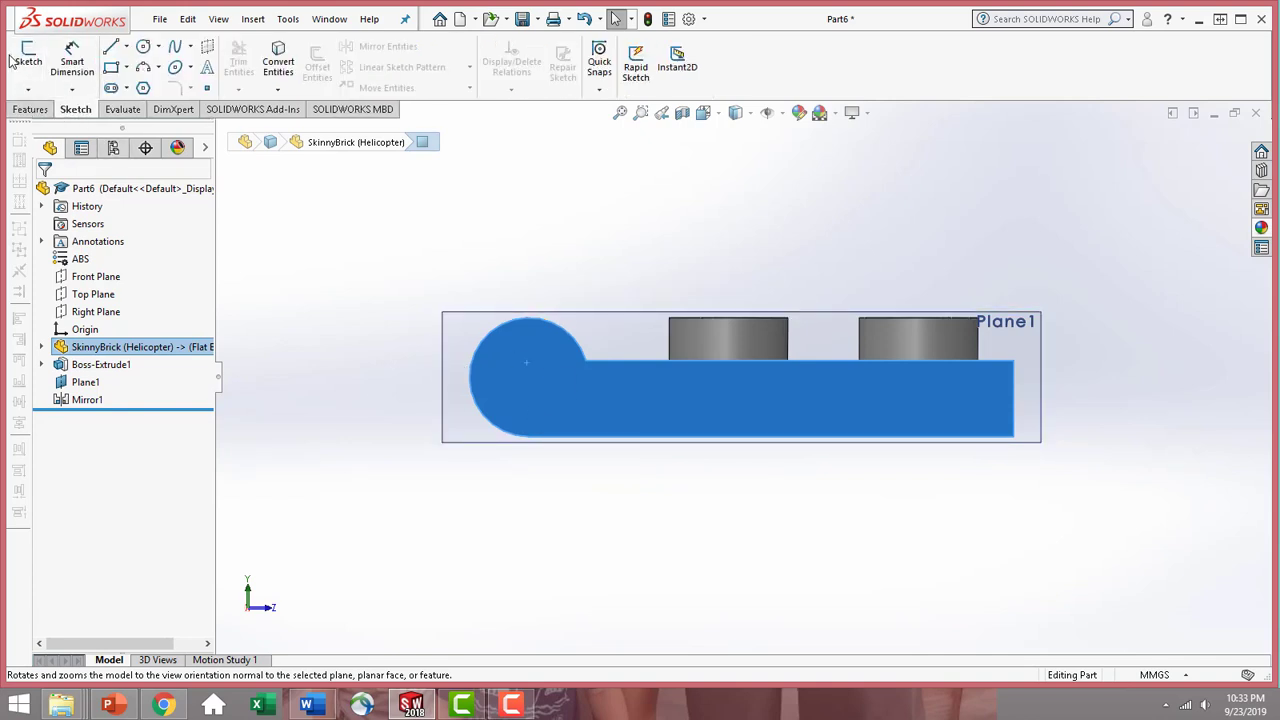
click(29, 58)
- Draw a circle concentric with the tab's rounded end and set its diameter to 3.2 mm
click(143, 46)
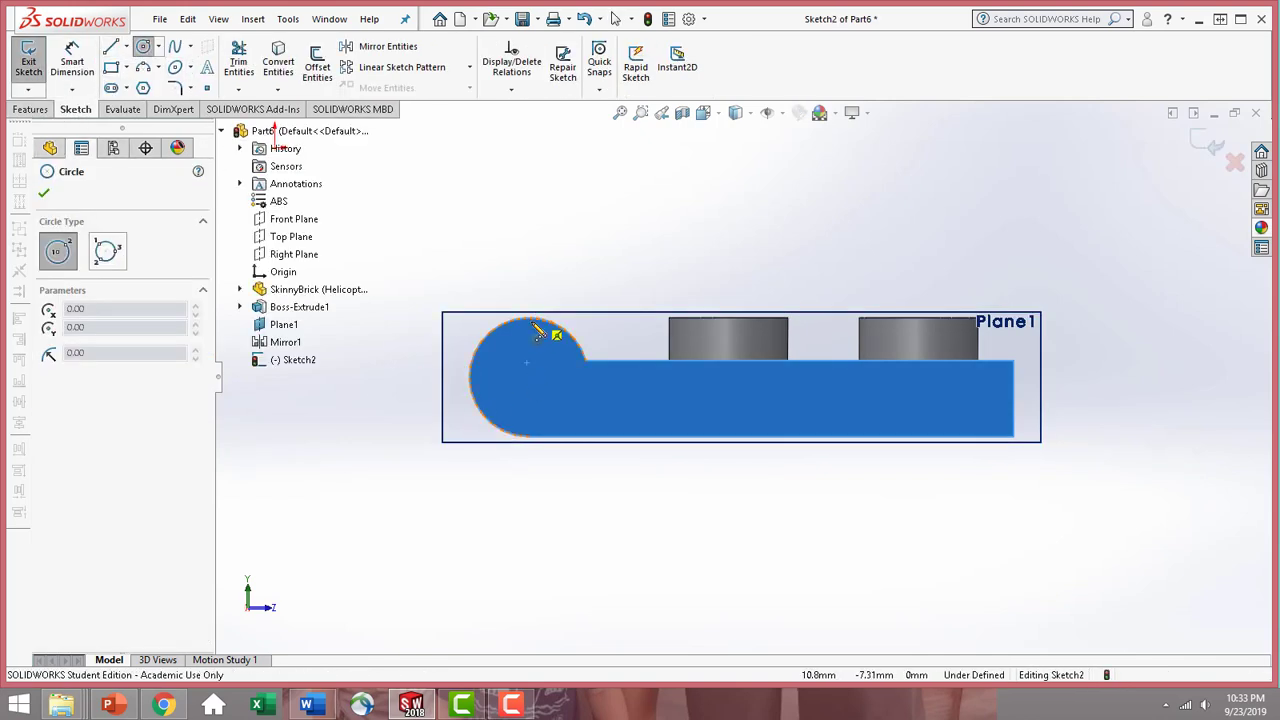
click(529, 378)
click(551, 357)
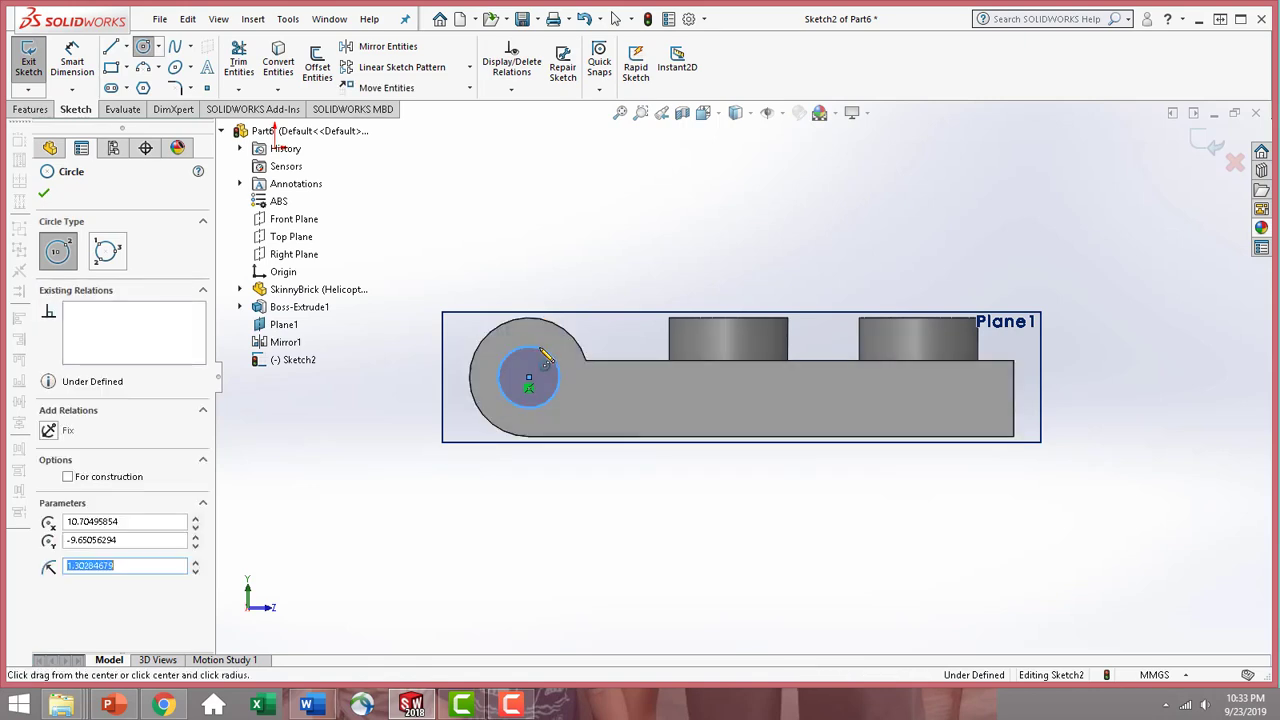
click(74, 62)
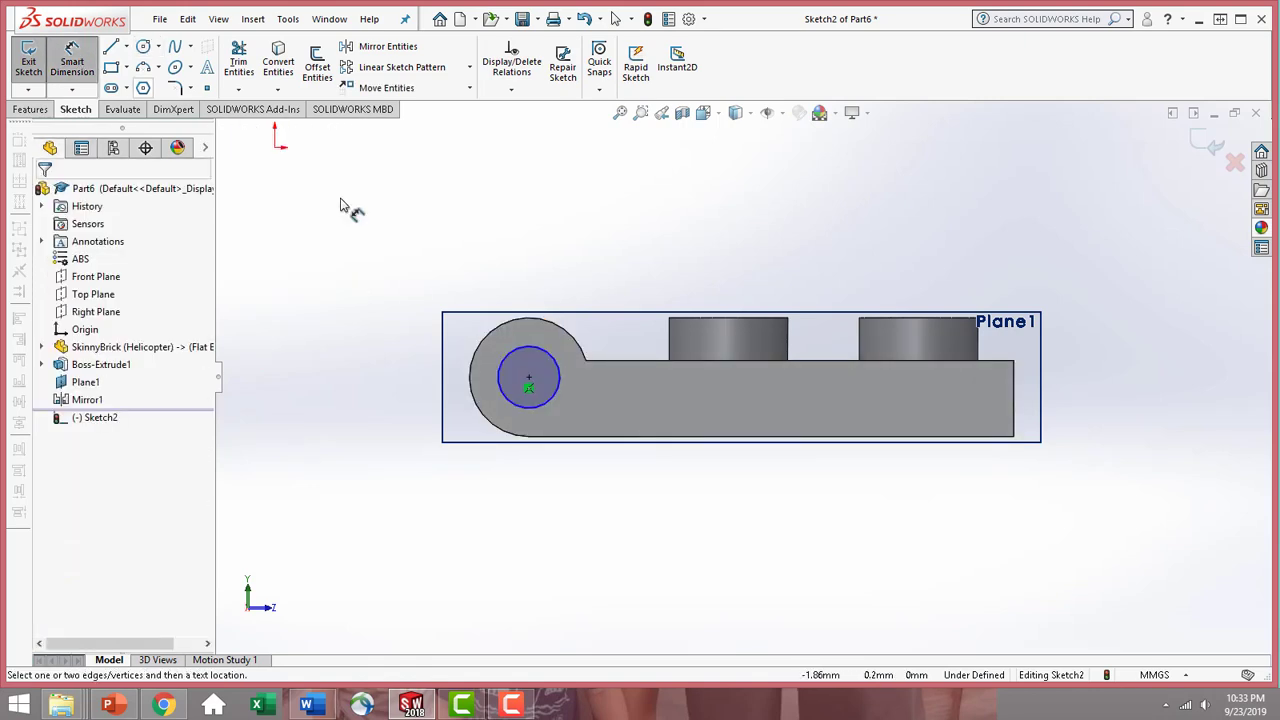
click(551, 363)
click(657, 257)
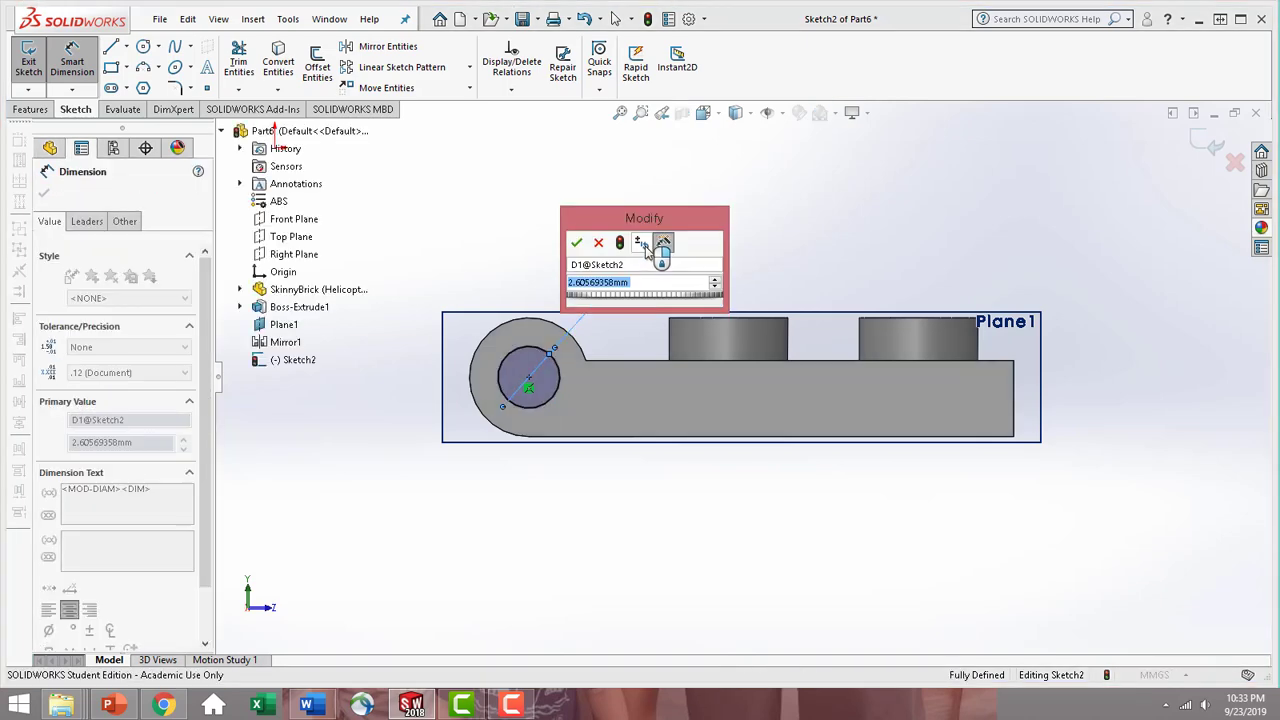
text(3.2)
key(Return)
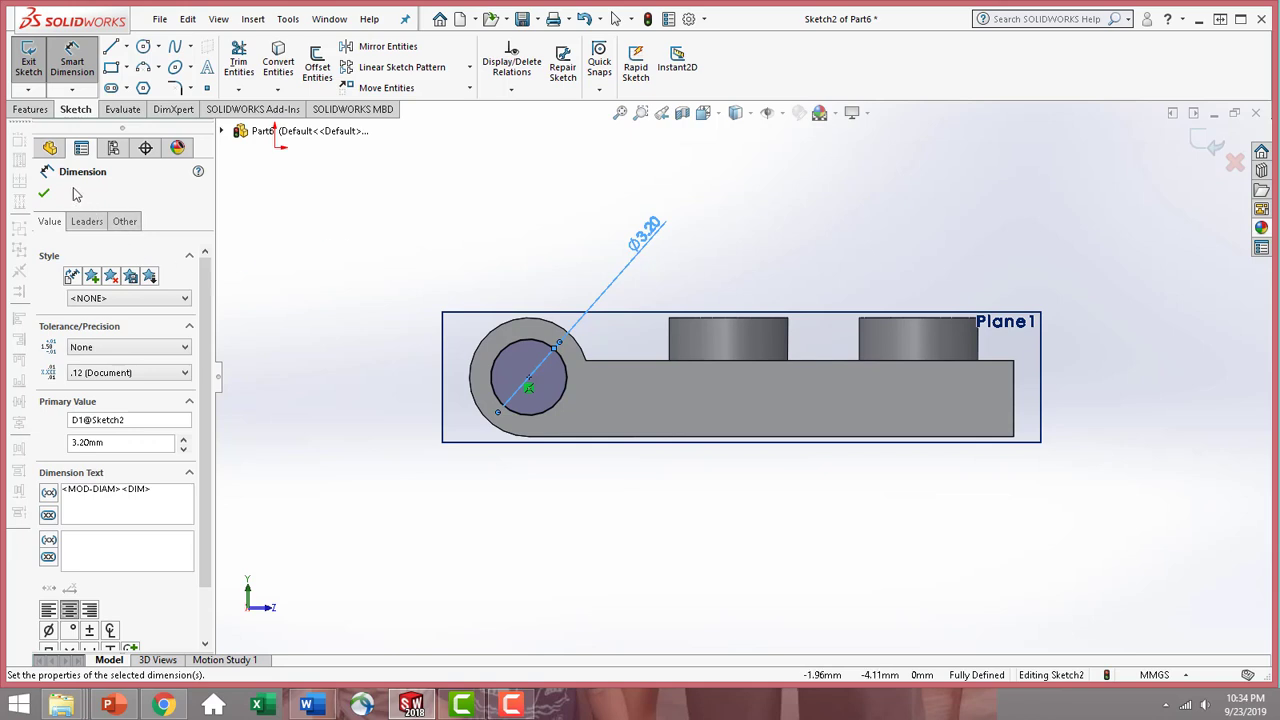
click(43, 193)
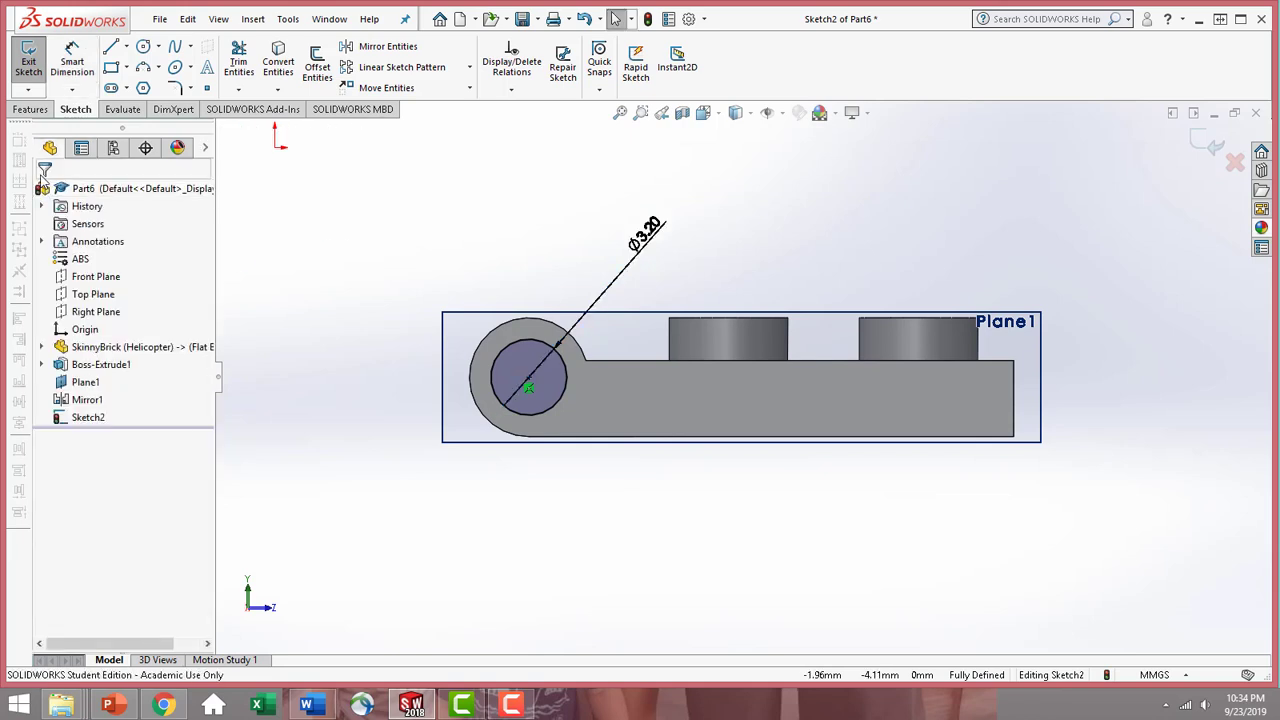
- Extrude the circle with the Up To Surface end condition, ending at the opposite tab's inner face, so a pin bridges the gap
click(30, 109)
click(36, 62)
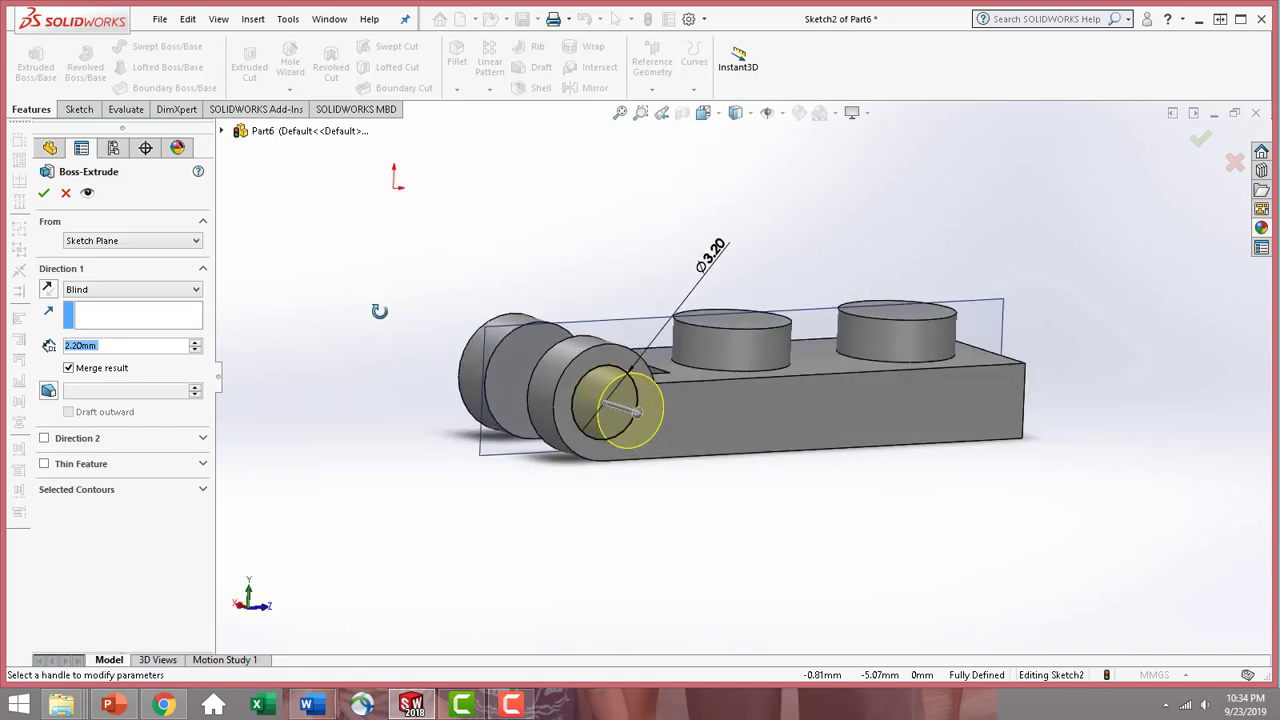
click(169, 292)
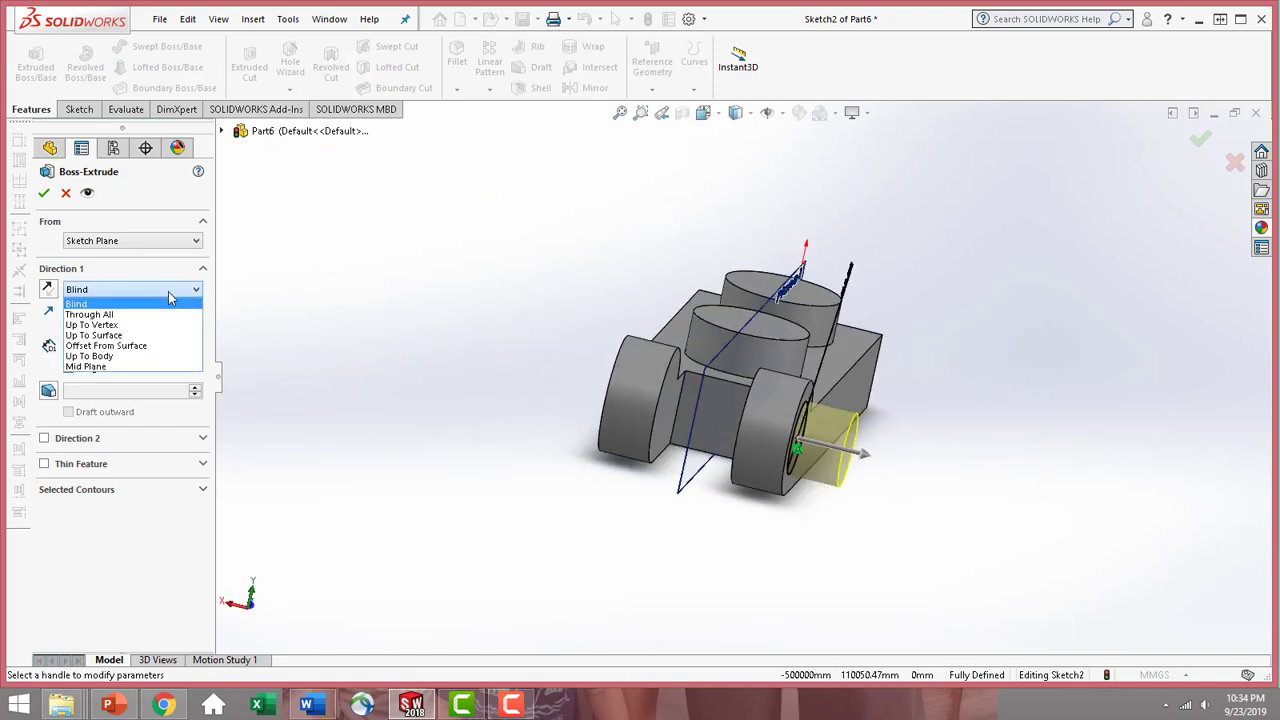
click(168, 335)
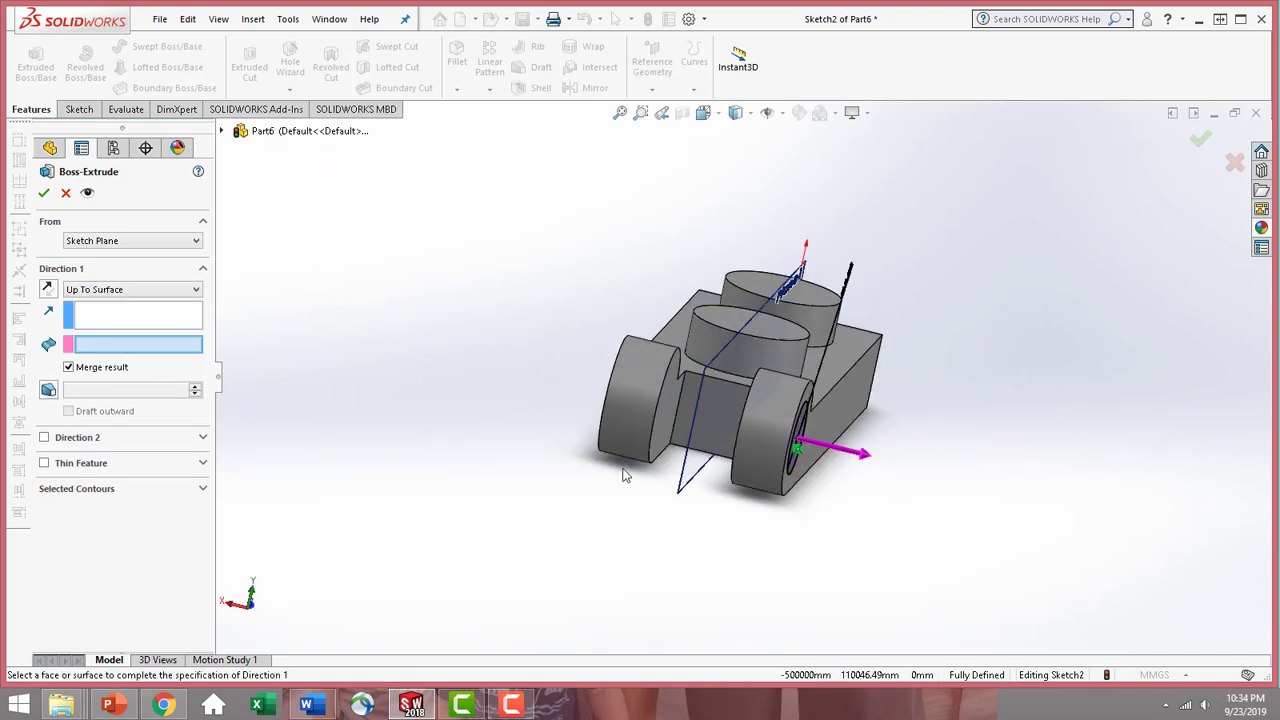
click(659, 422)
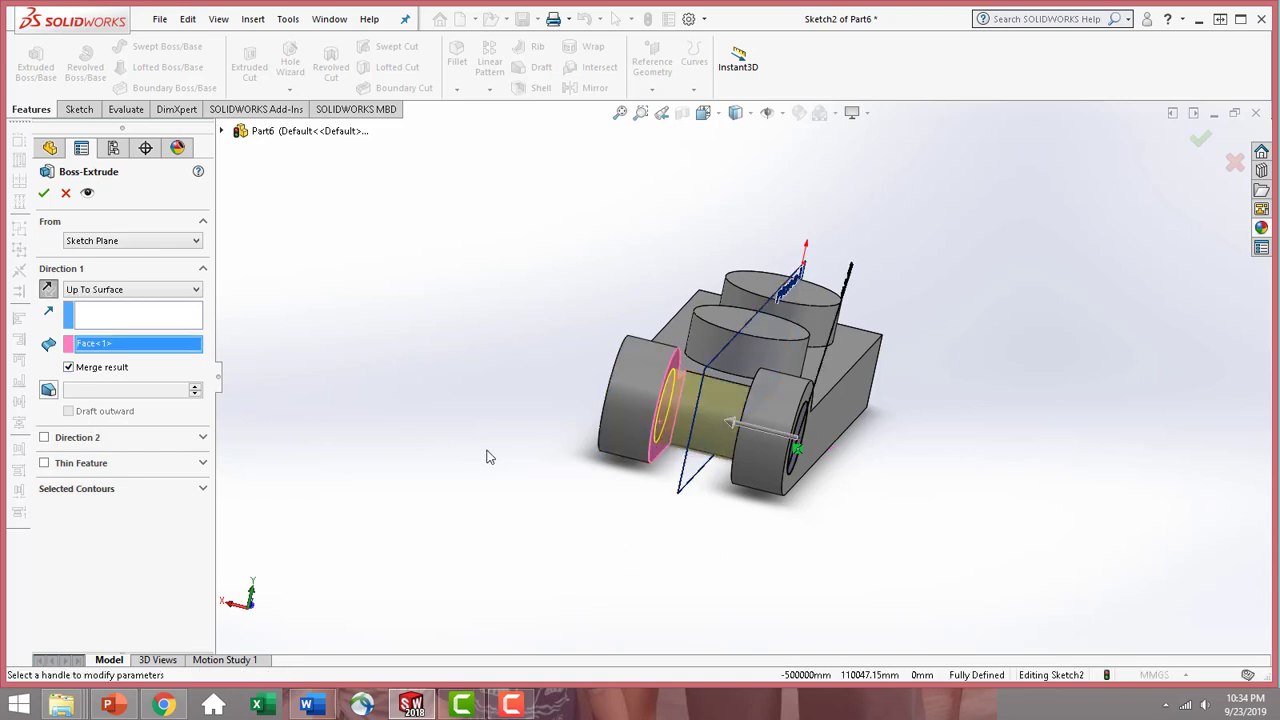
middle_drag(489, 454, 489, 481)
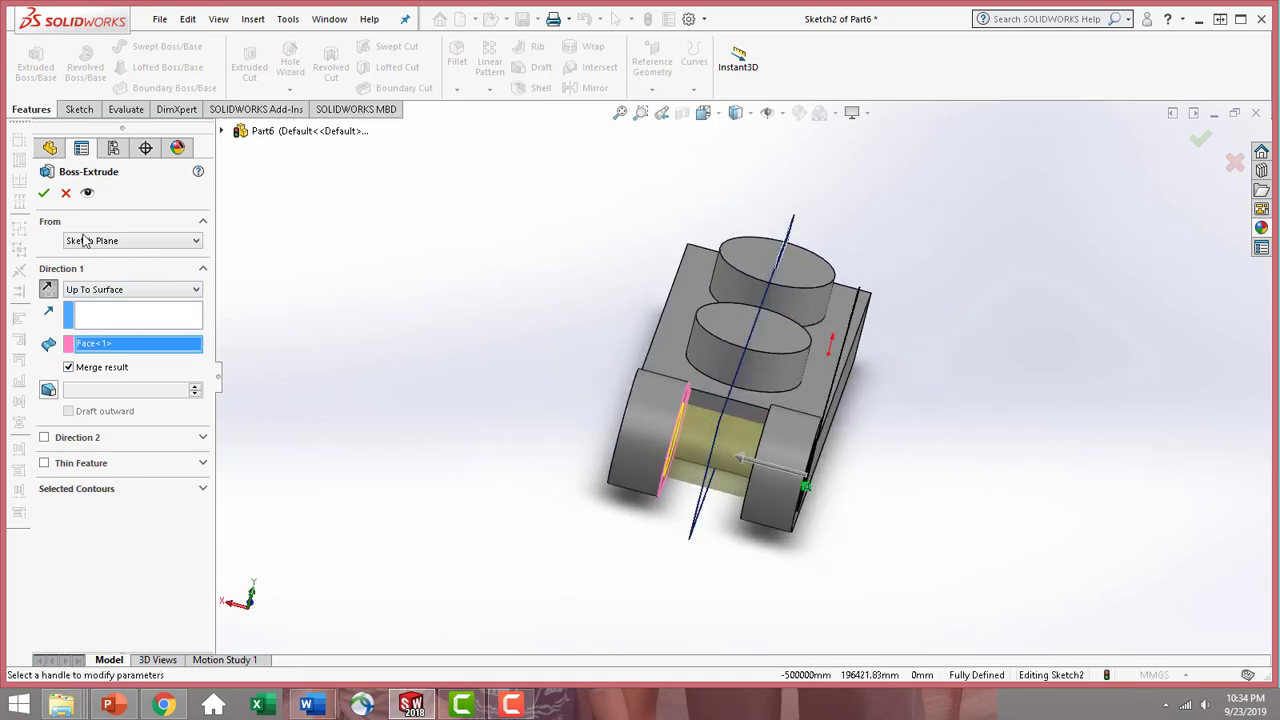
click(43, 192)
middle_drag(730, 560, 737, 531)
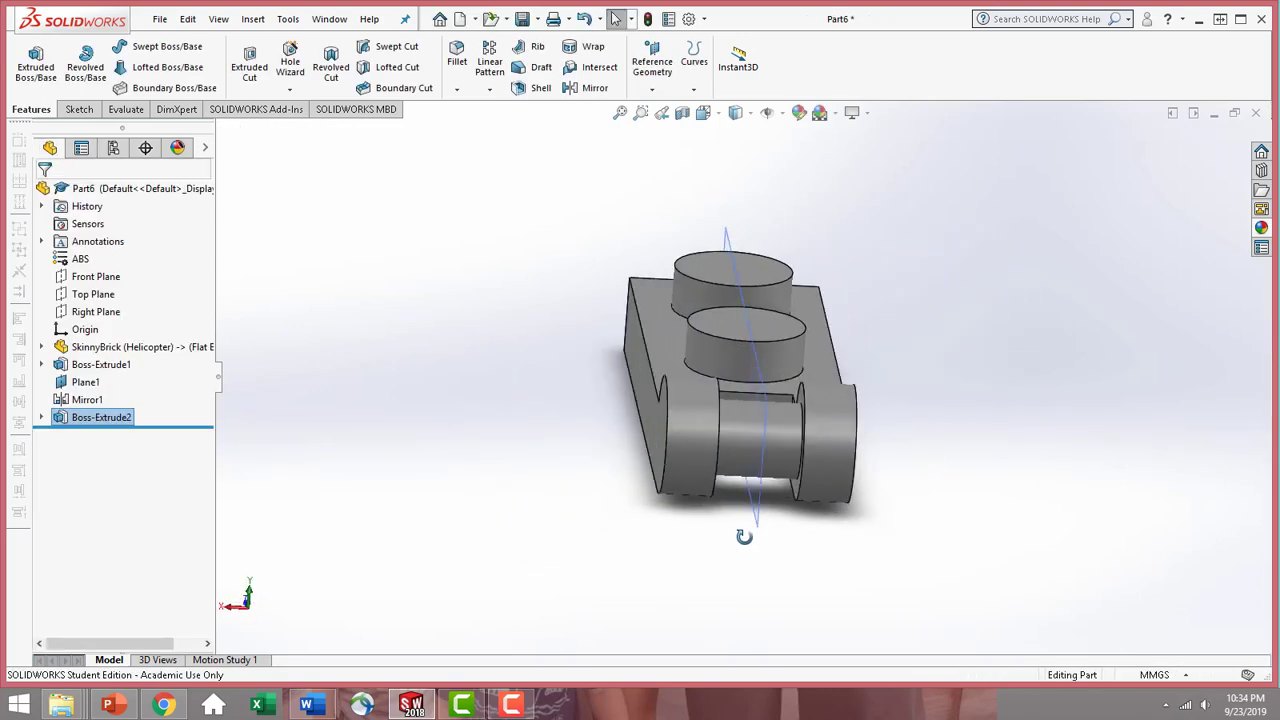
- Hide the mid reference plane used for mirroring the tabs
click(85, 382)
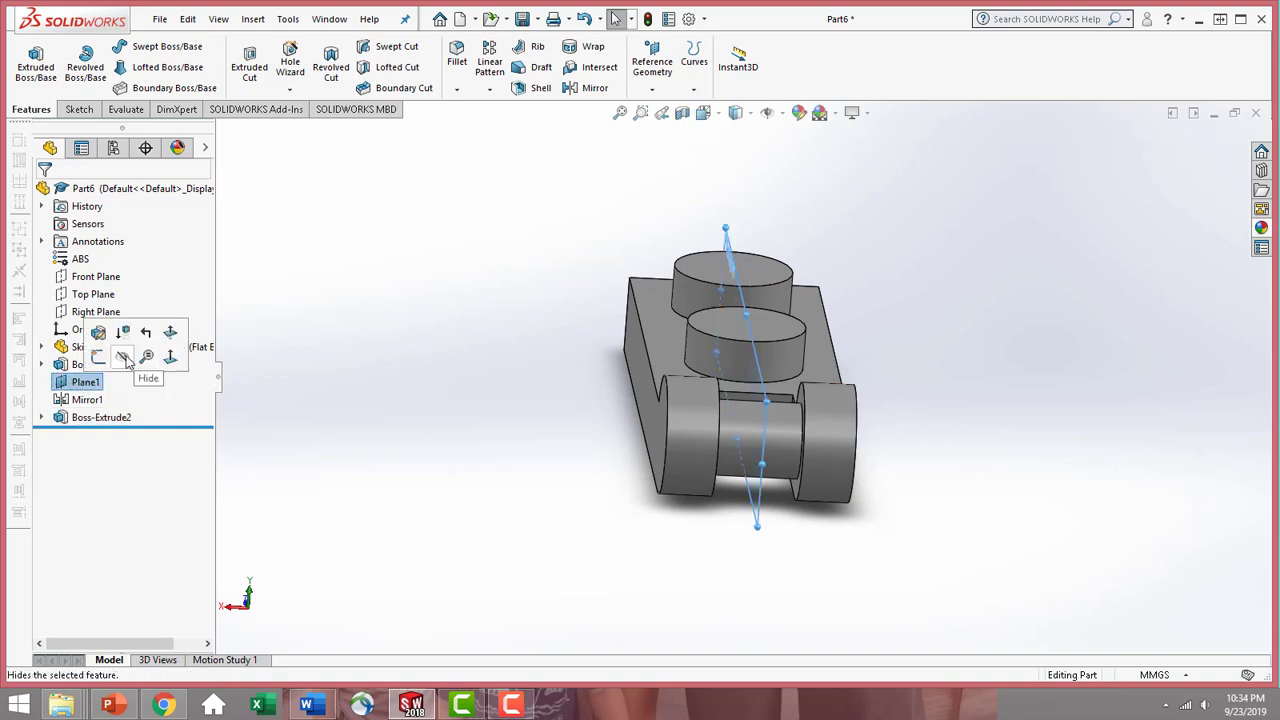
click(125, 359)
middle_drag(576, 535, 724, 490)
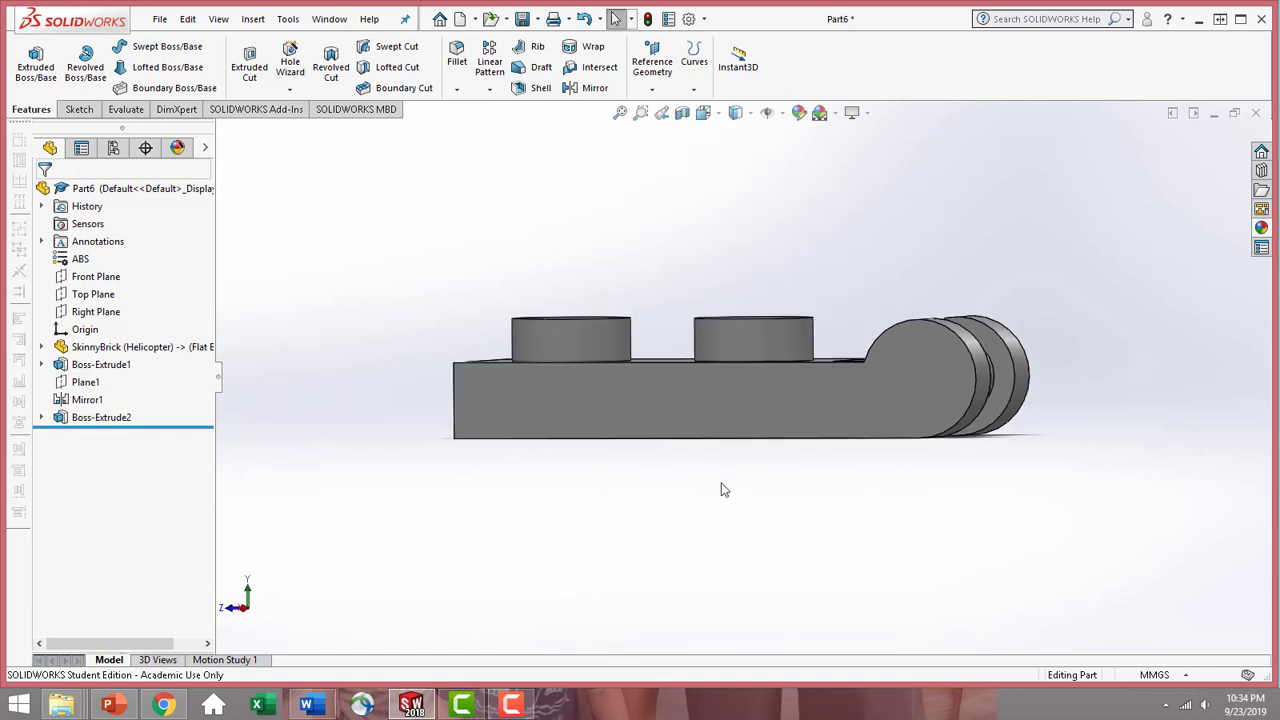
- Save the part as 4515369 in the LEGO PARTS (Helicopter) folder
click(160, 19)
click(229, 213)
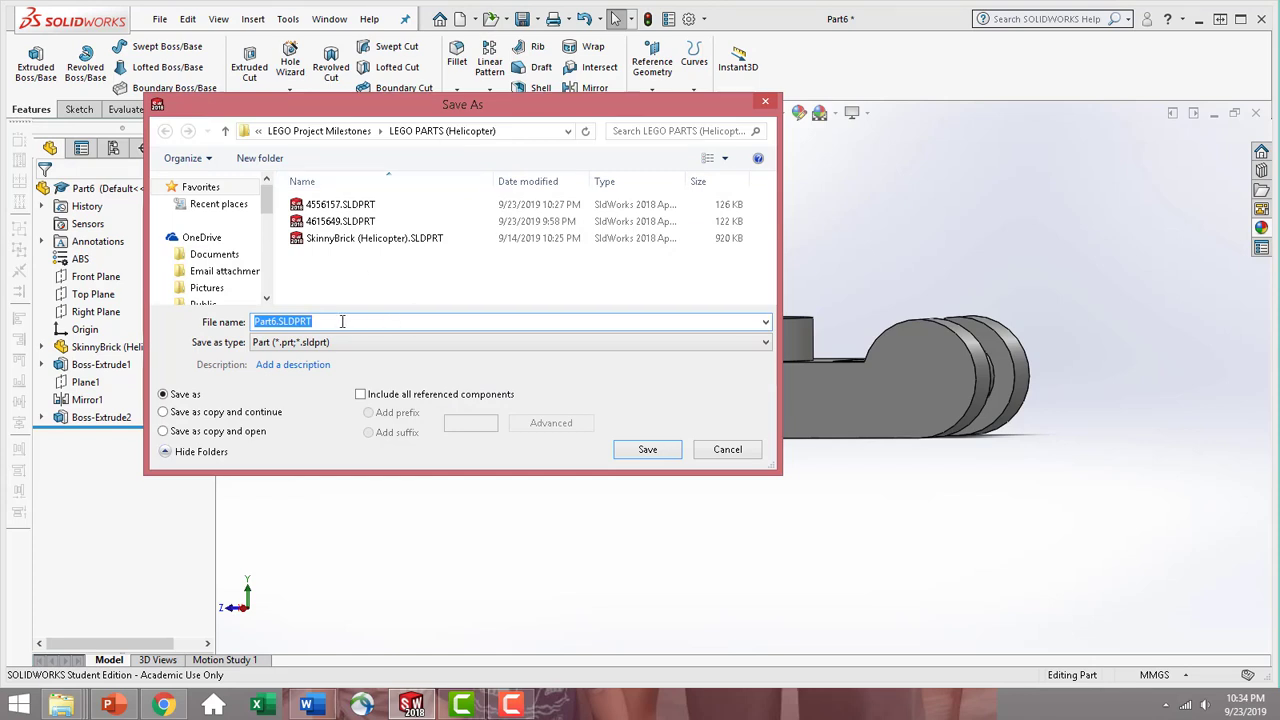
text(5)
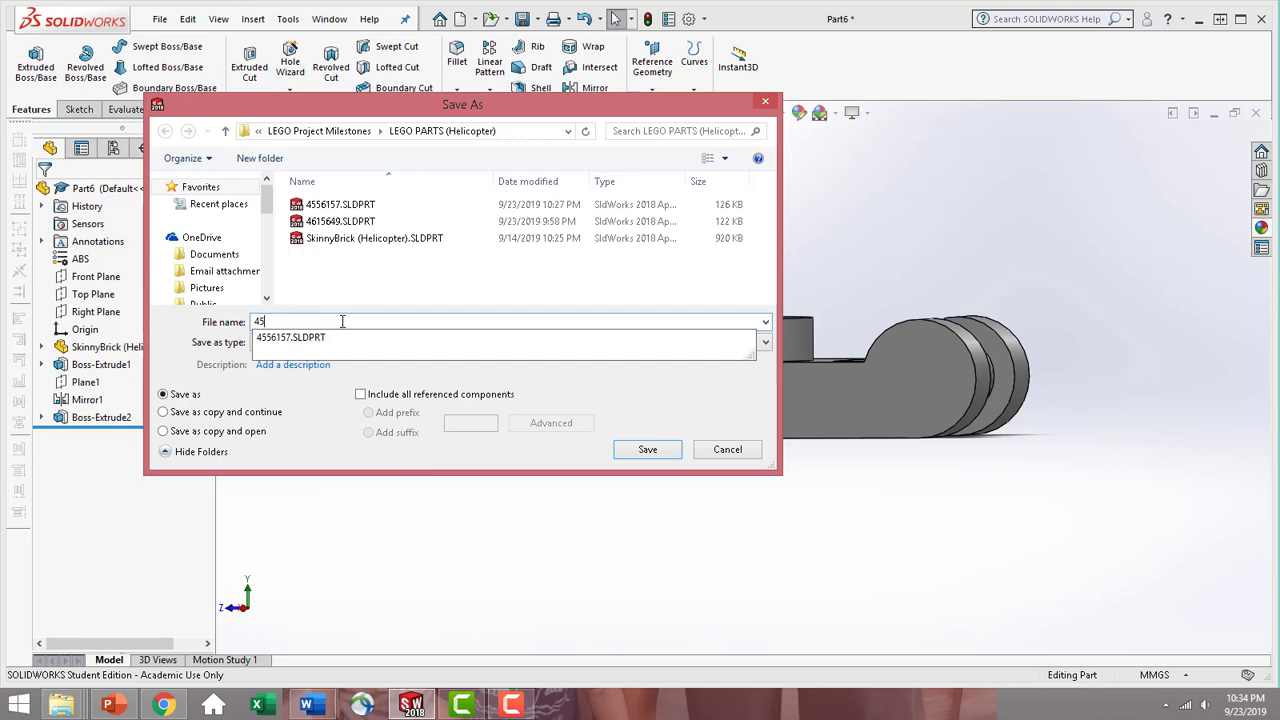
text(15369)
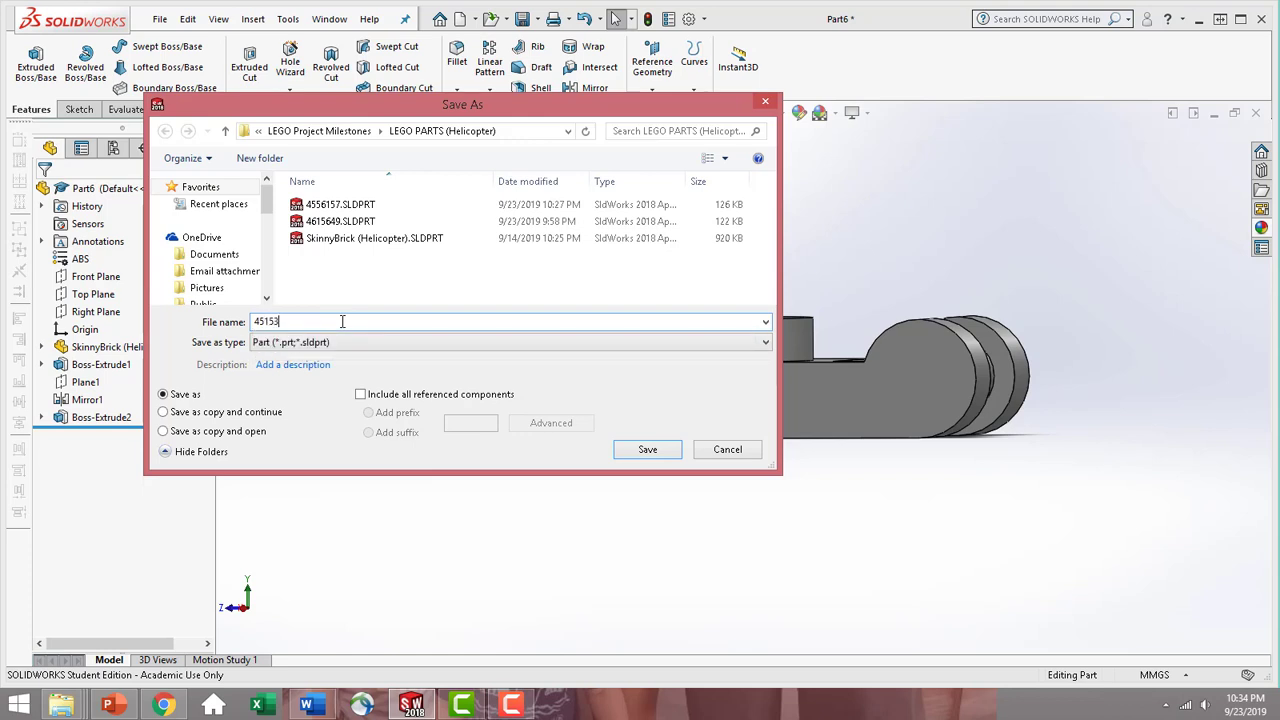
click(664, 452)
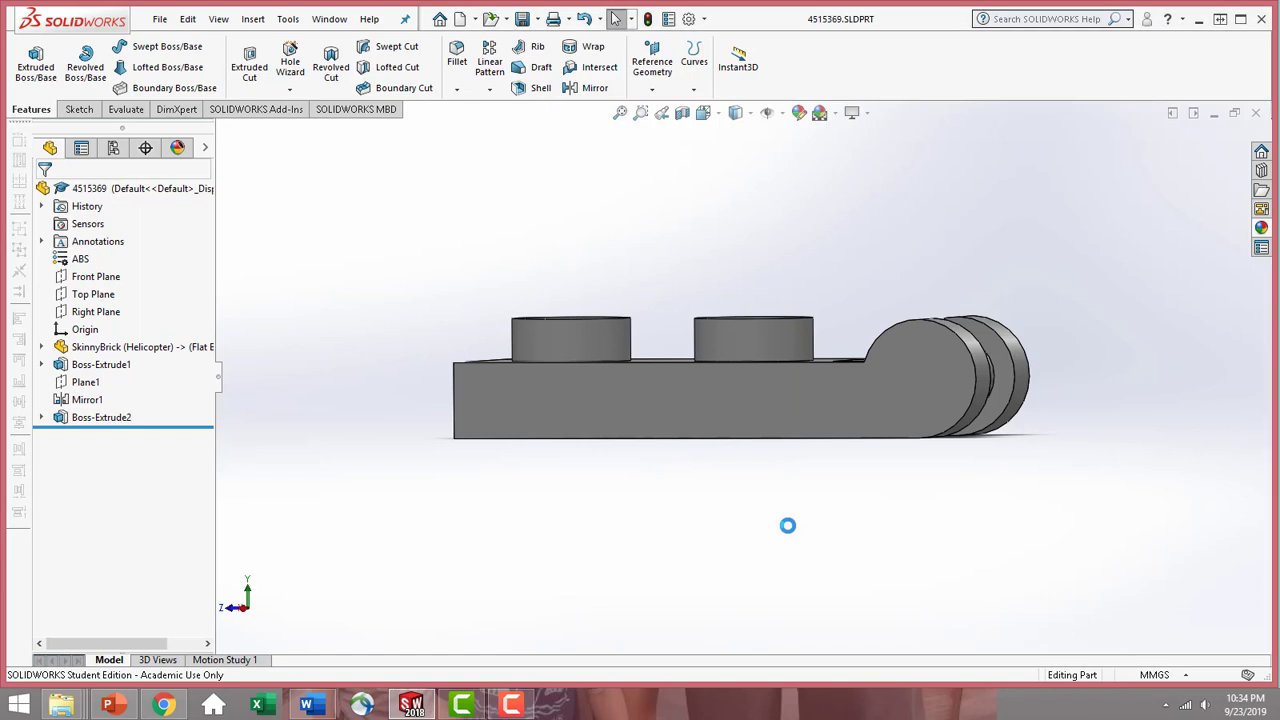